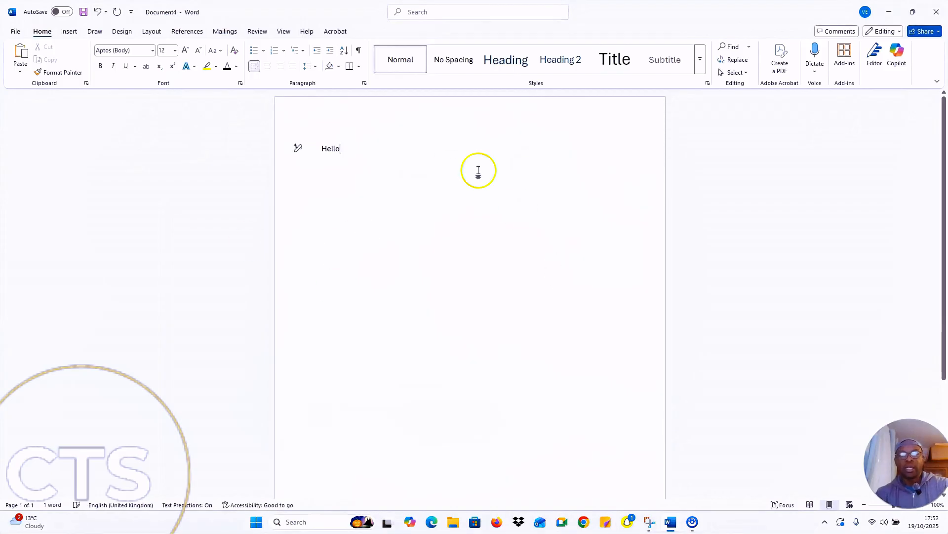
- Delete the word Hello so the page is empty
key("BackSpace")
key("BackSpace")
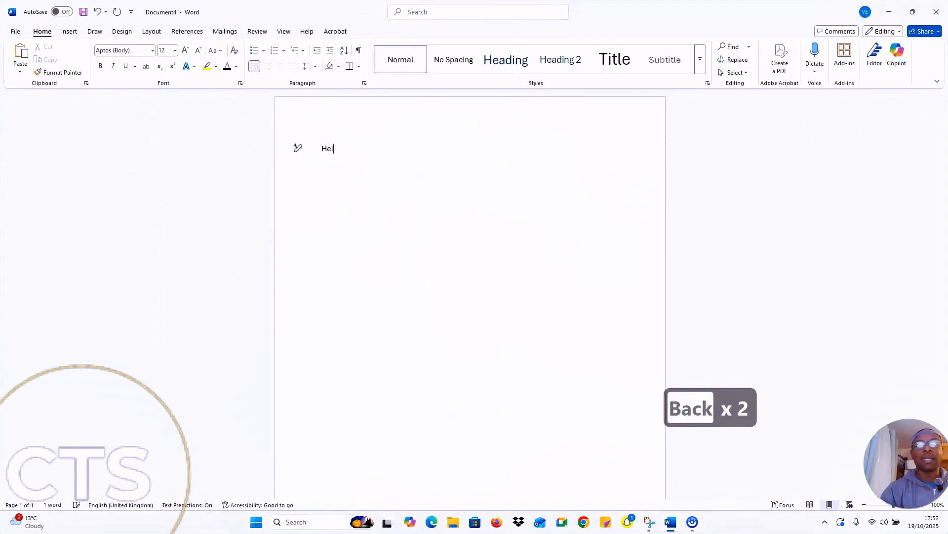
key("BackSpace")
key("BackSpace")
key("BackSpace")
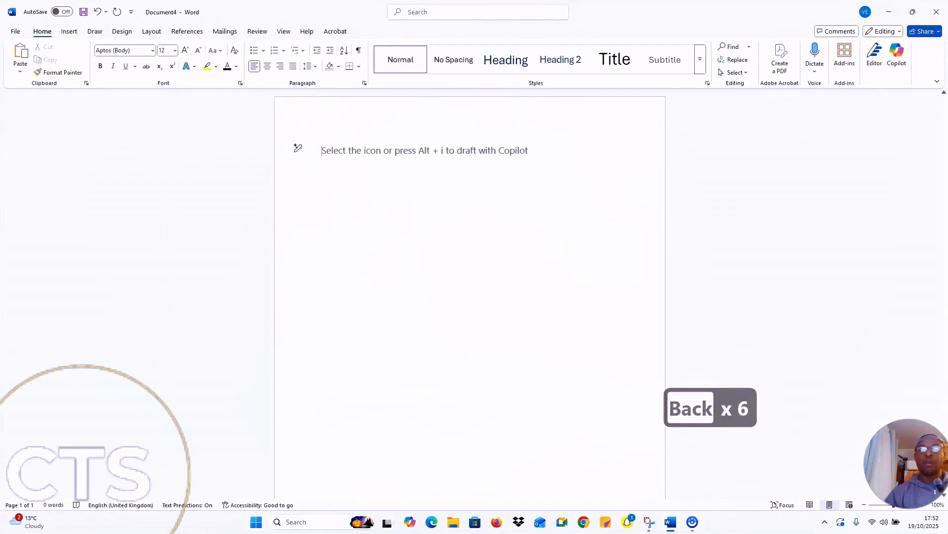
left_click(773, 237)
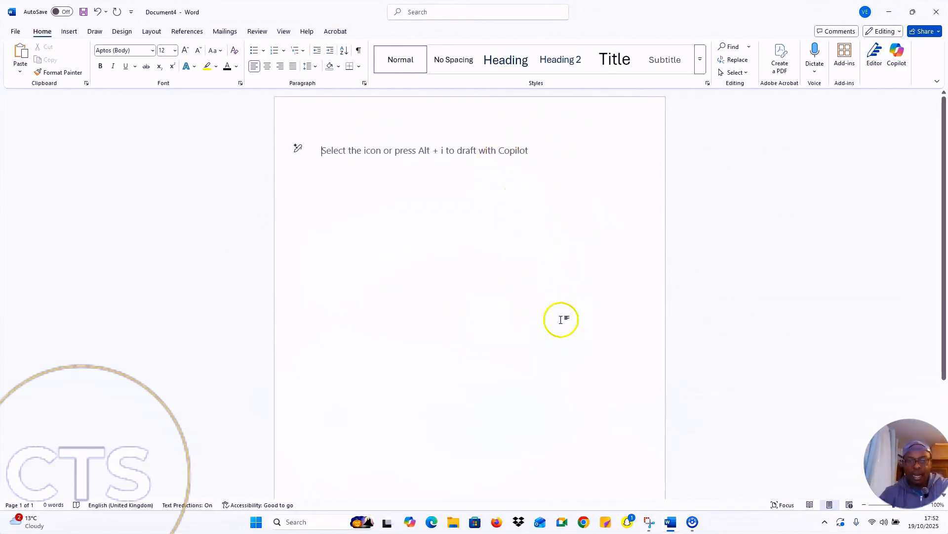
- Open the recent PDF MICROSOFT WORD COMPLETE TUTORIAL Letter Example from File Explorer and skim the letter from start to end
left_click(454, 523)
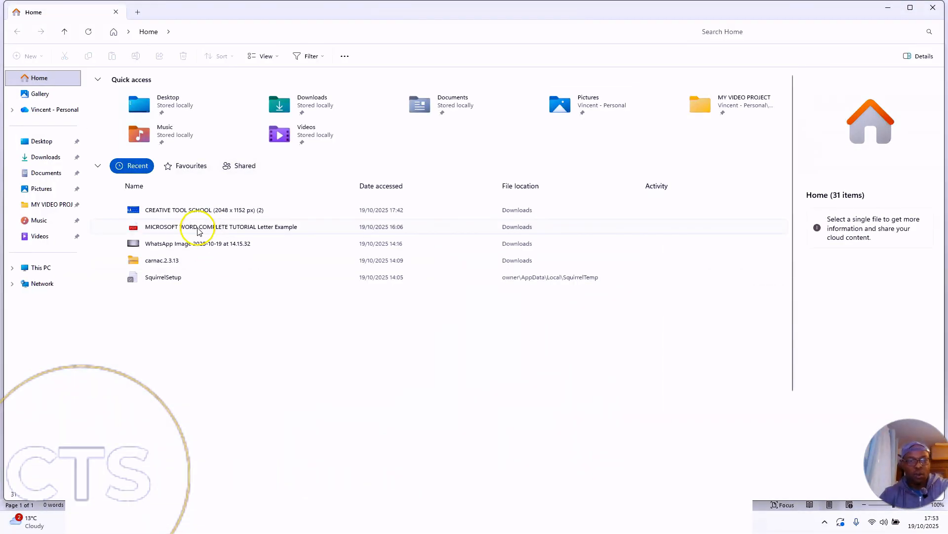
double_click(197, 228)
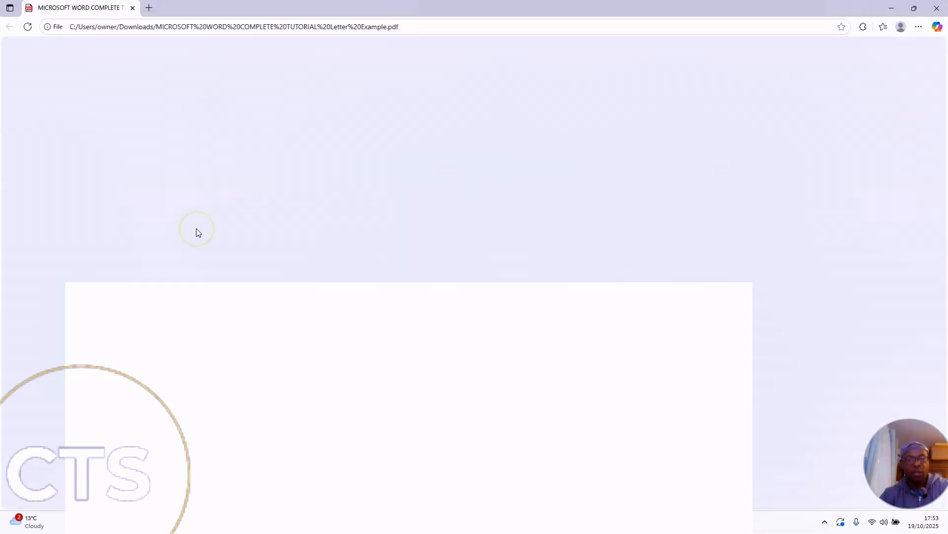
scroll(592, 285, "down", 5)
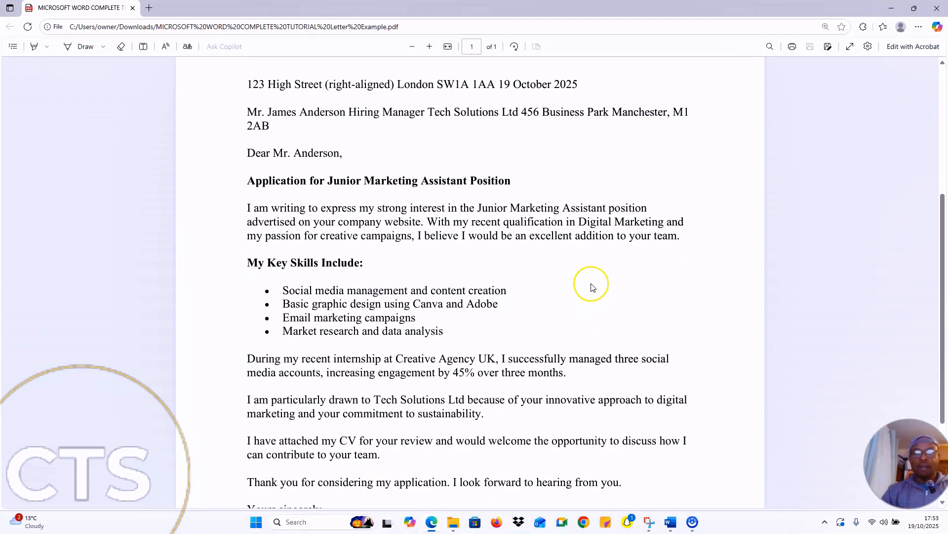
scroll(595, 282, "up", 6)
scroll(593, 287, "down", 8)
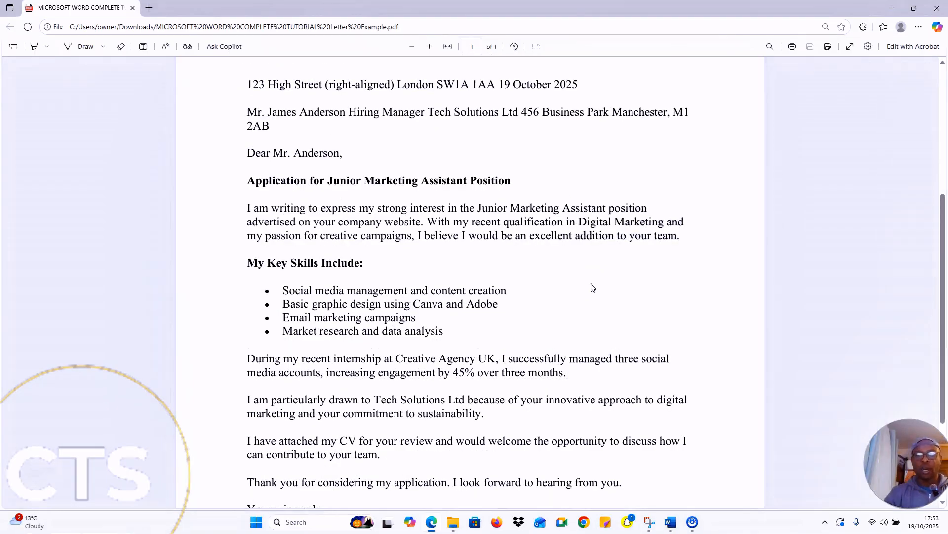
scroll(574, 299, "up", 8)
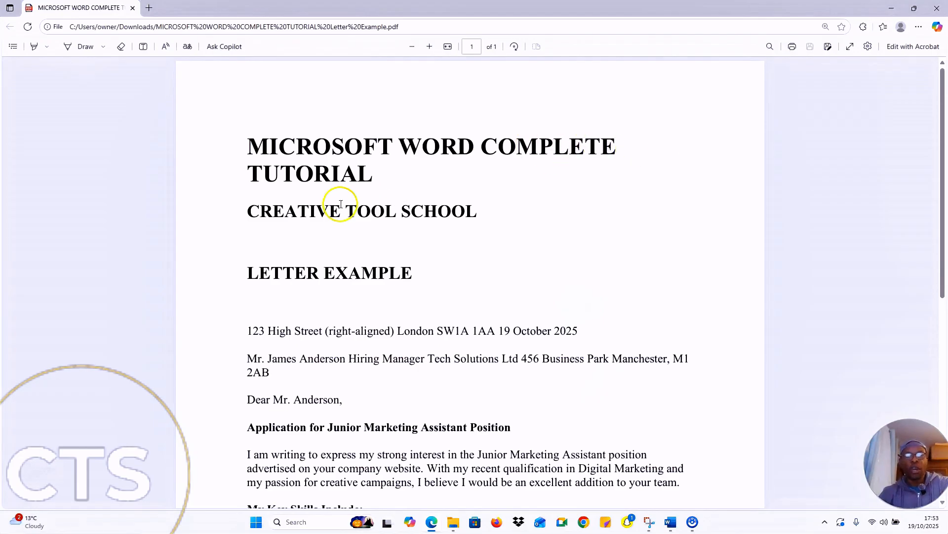
- Examine the example letter's parts in order: headings, addresses, greeting, subject line, key skills list, body paragraphs and sign-off
scroll(494, 251, "down", 3)
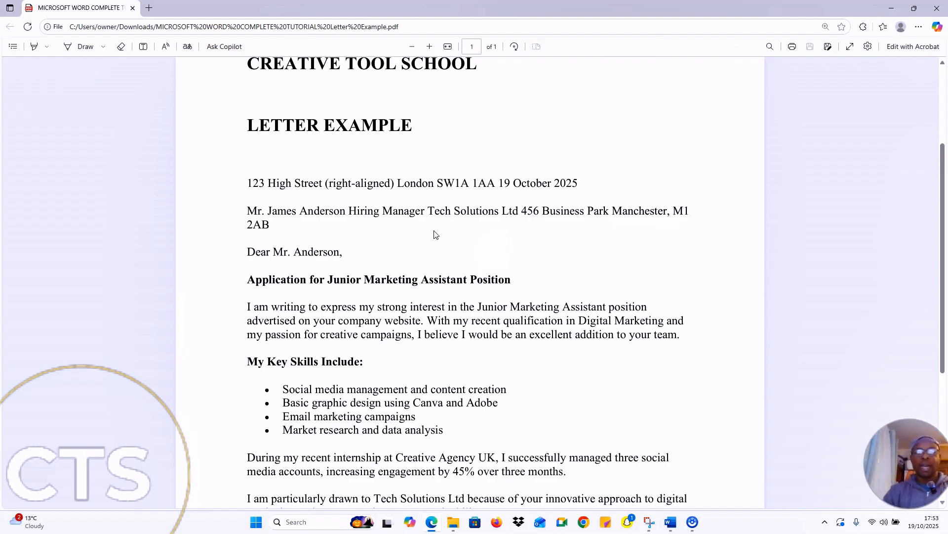
scroll(434, 235, "down", 1)
scroll(435, 234, "down", 2)
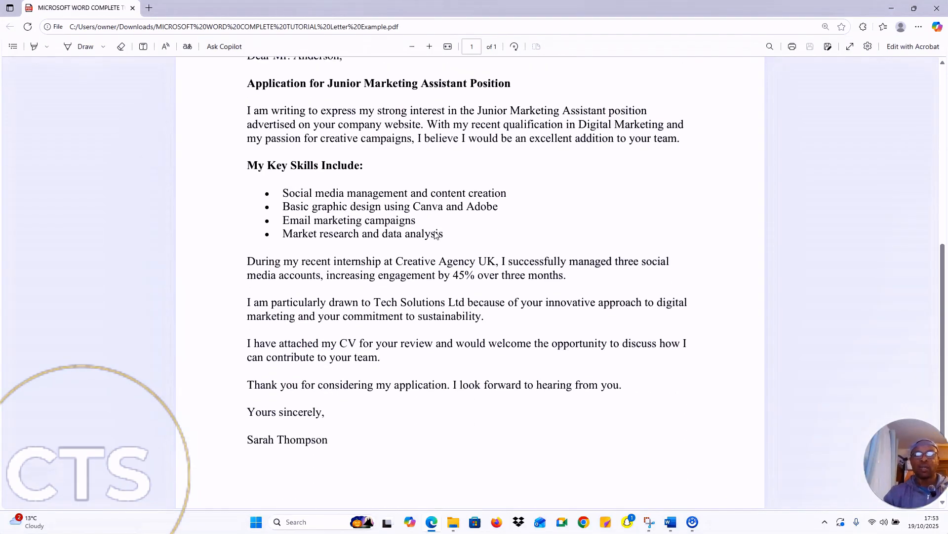
scroll(435, 234, "up", 3)
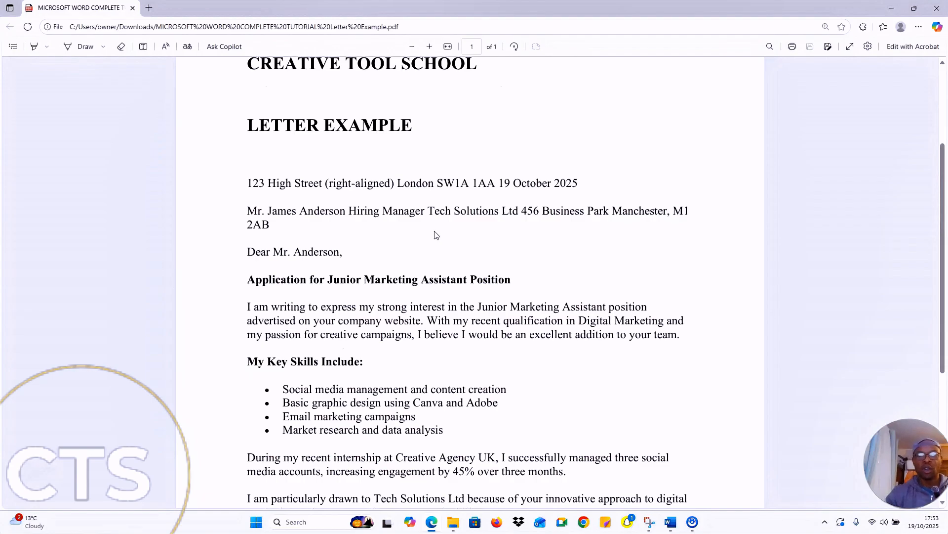
scroll(435, 234, "down", 2)
scroll(435, 235, "up", 1)
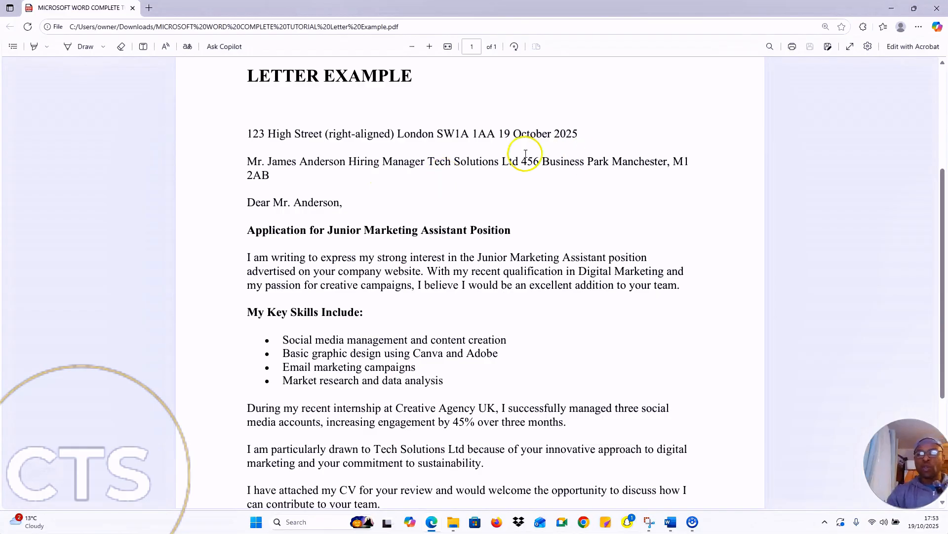
scroll(333, 175, "up", 1)
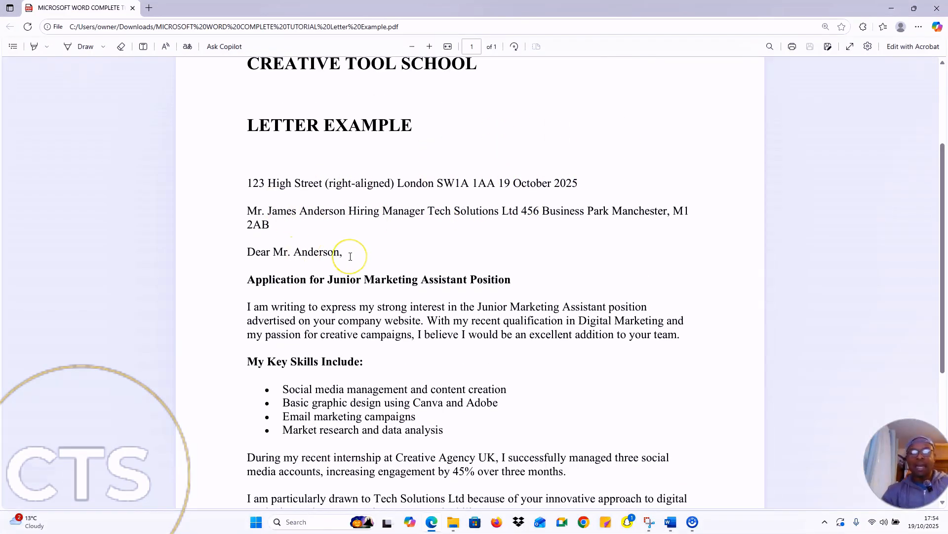
scroll(350, 257, "down", 1)
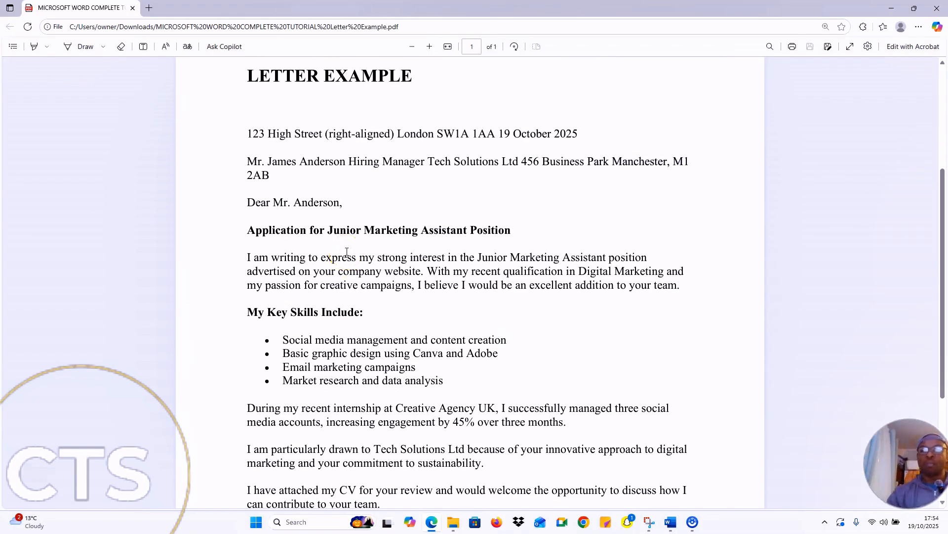
scroll(360, 262, "down", 1)
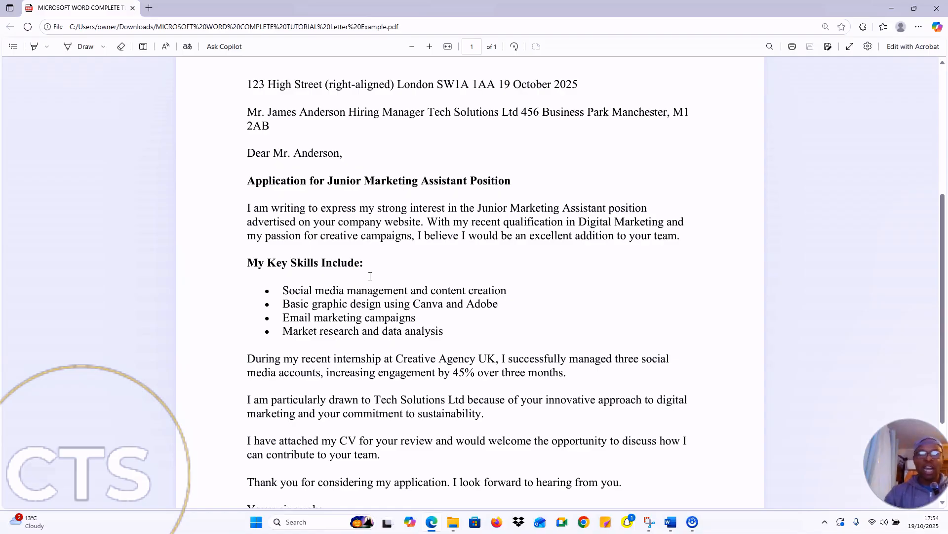
scroll(370, 276, "down", 3)
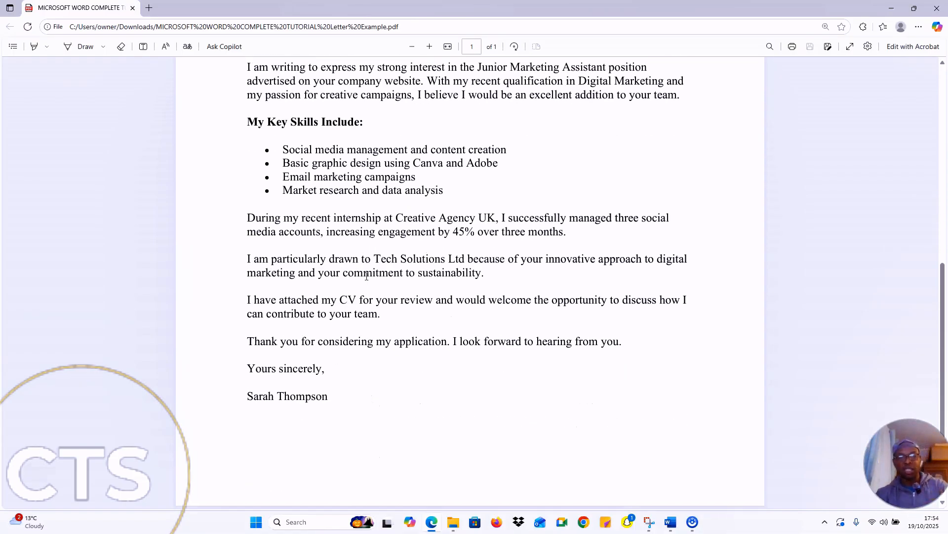
scroll(339, 275, "up", 3)
scroll(326, 306, "down", 2)
scroll(322, 324, "down", 1)
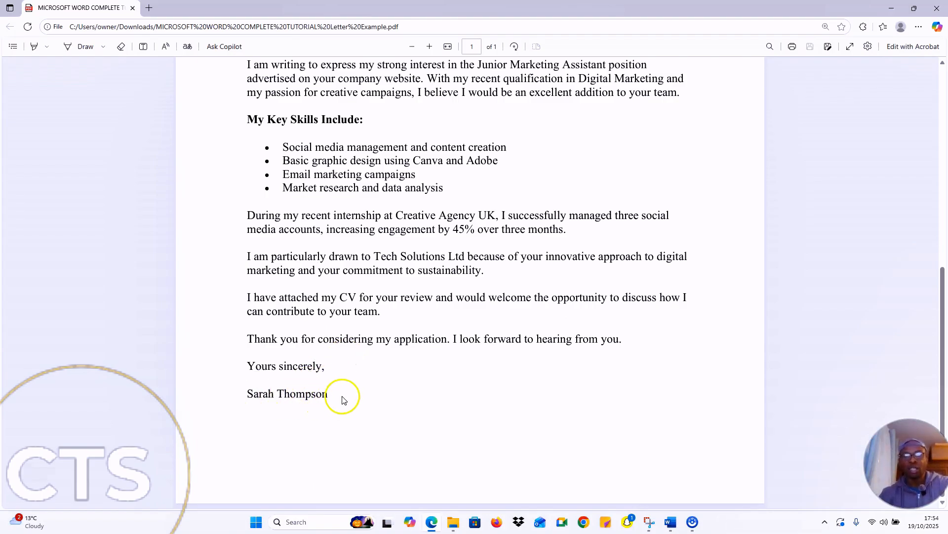
- Skim the whole example letter once more, close the PDF and switch back to the blank Word document
scroll(345, 376, "up", 8)
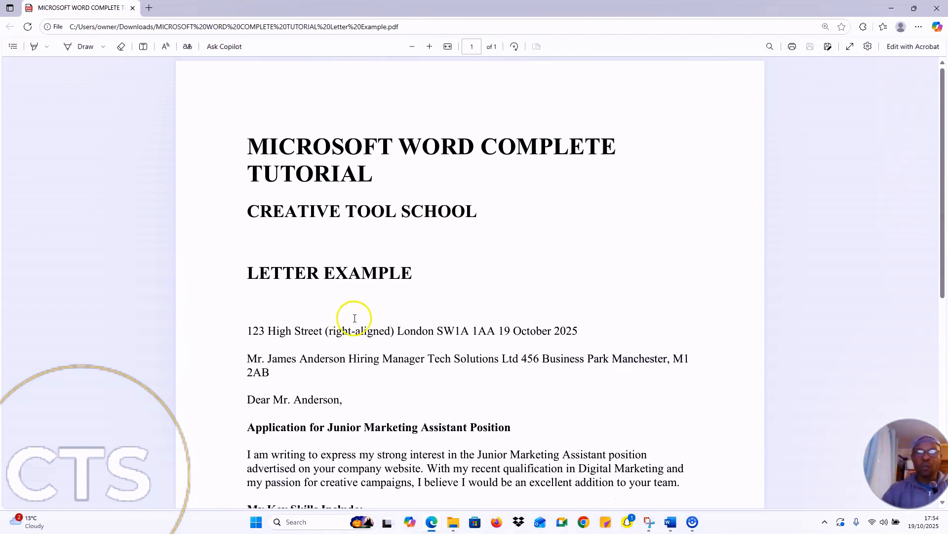
scroll(355, 319, "down", 5)
scroll(358, 316, "down", 1)
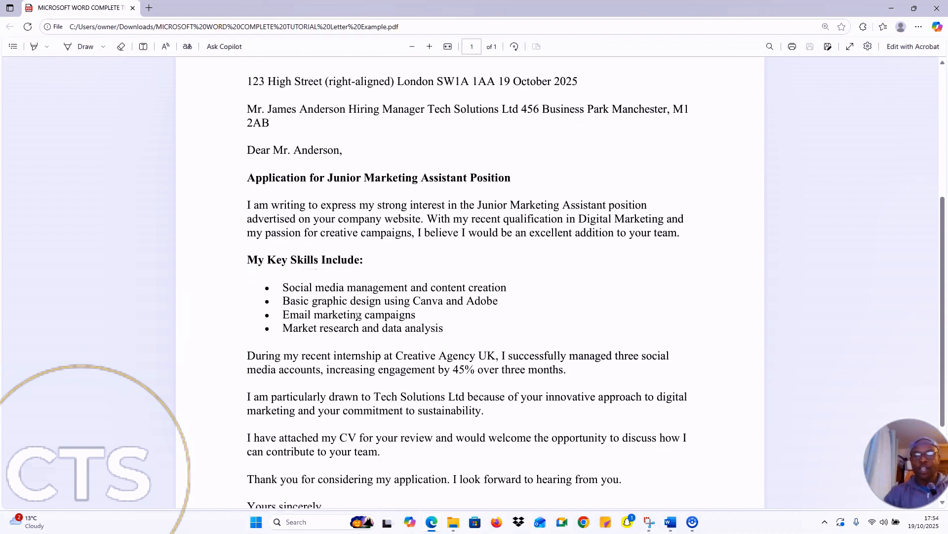
scroll(358, 317, "down", 3)
scroll(357, 316, "up", 8)
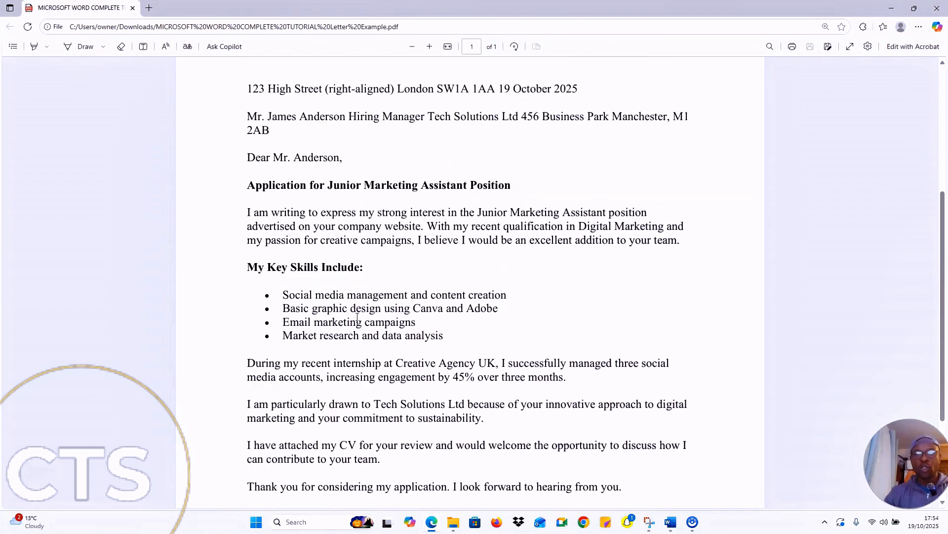
left_click(344, 316)
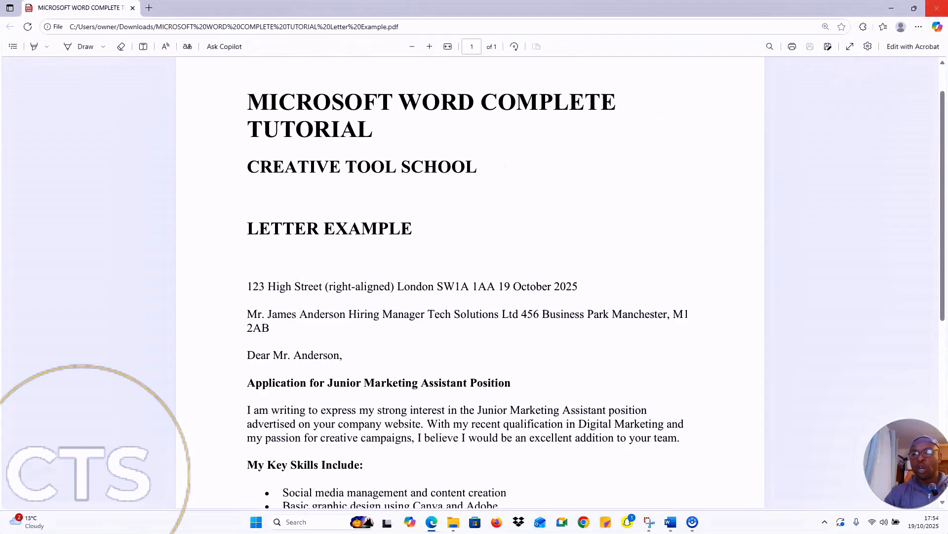
left_click(943, 7)
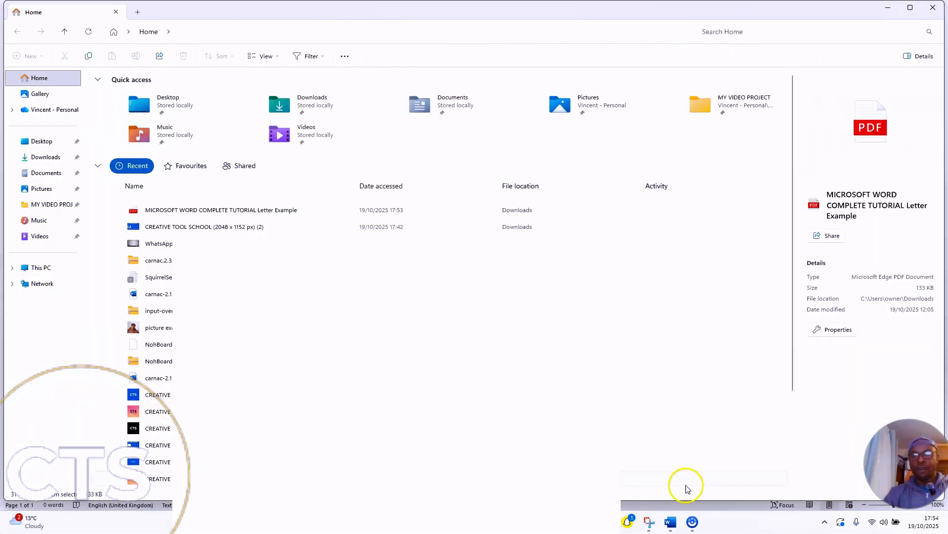
left_click(670, 522)
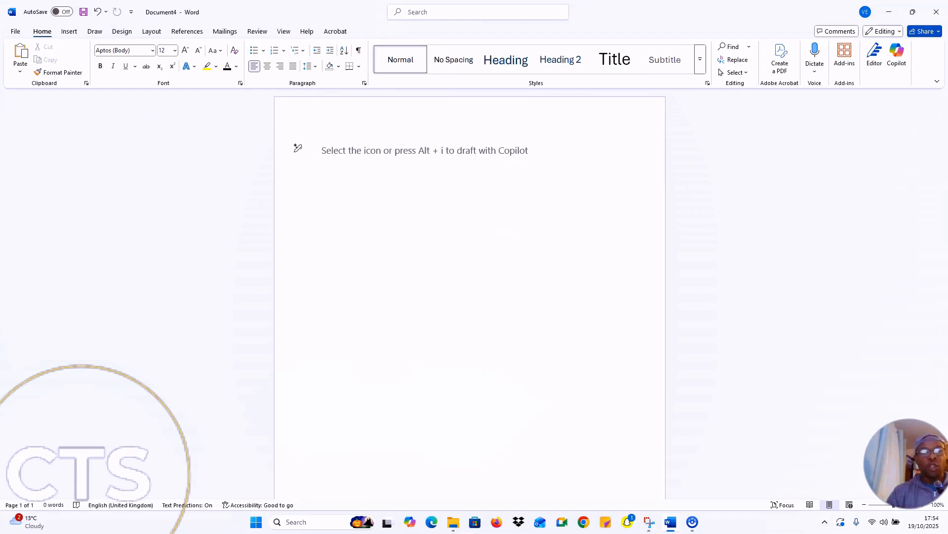
- Close the emptied document and go to the editing page of a new blank document
left_click(16, 34)
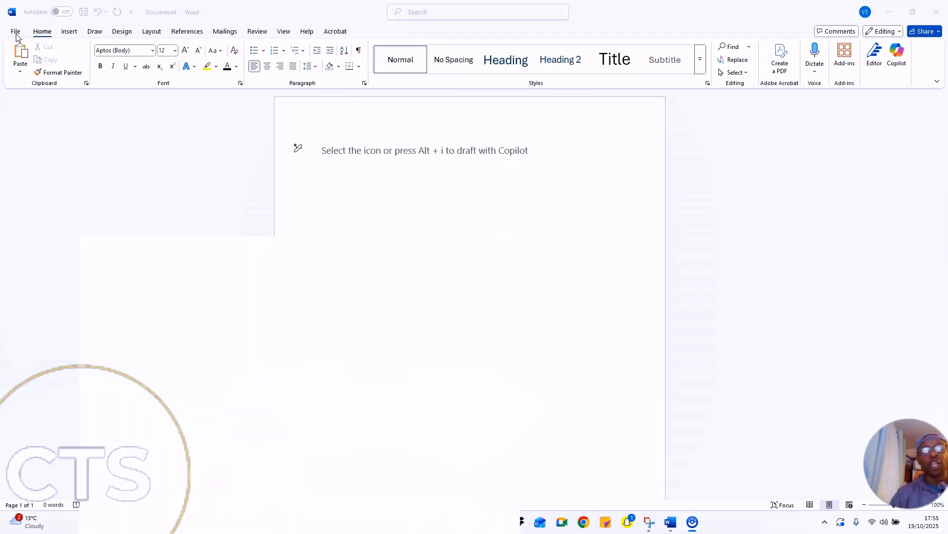
left_click(15, 33)
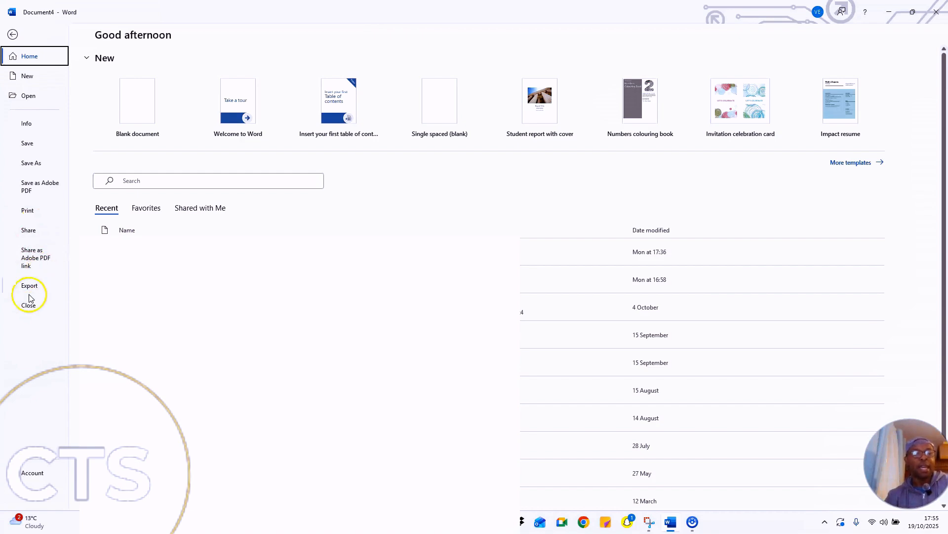
left_click(25, 310)
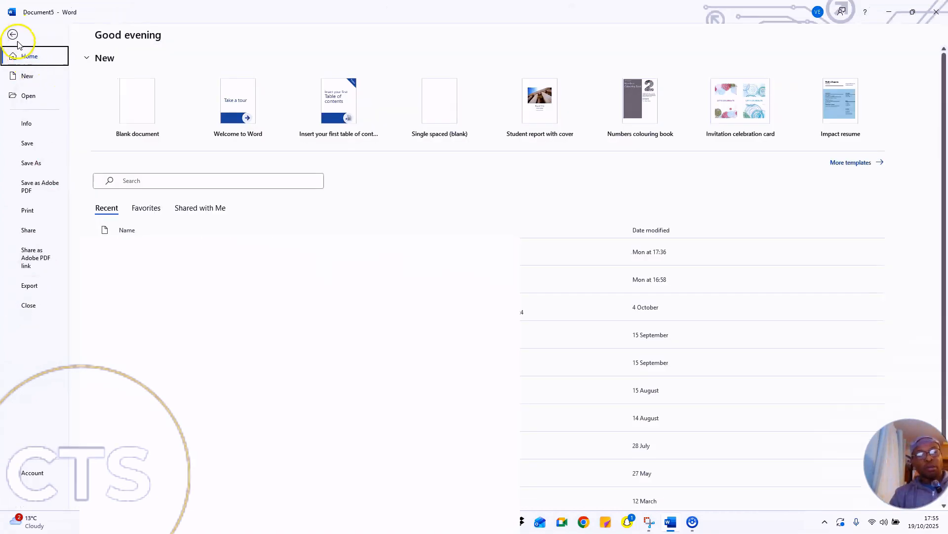
left_click(13, 34)
- Look over the available commands for formatting text and for inserting objects
left_click(35, 32)
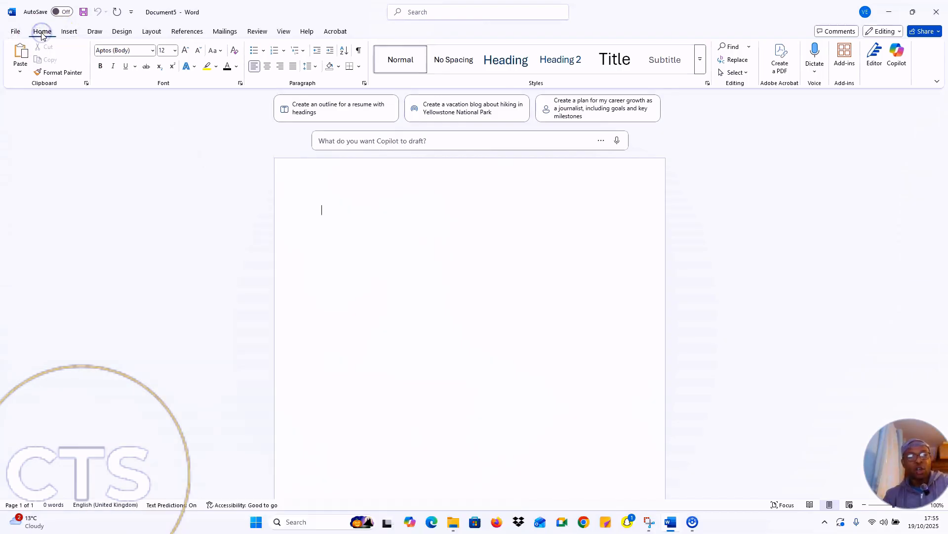
left_click(69, 31)
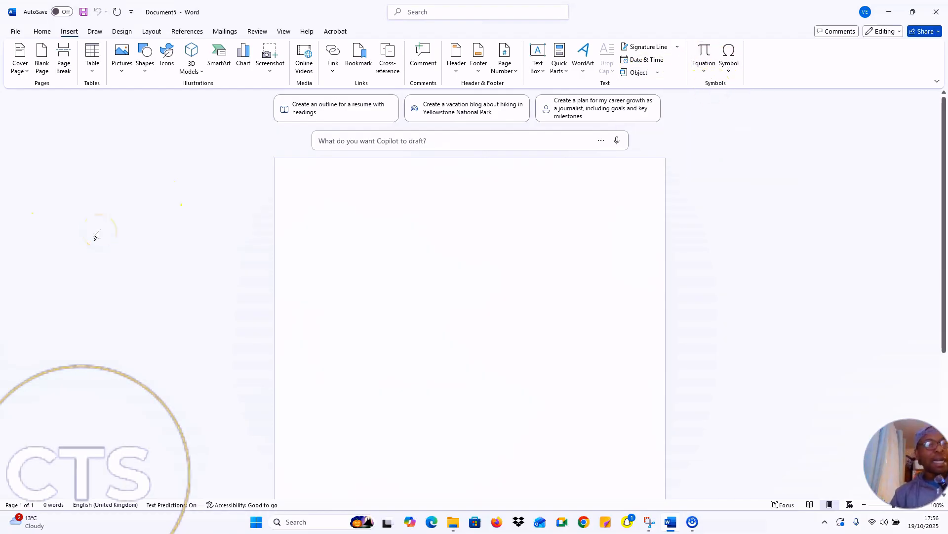
left_click(42, 31)
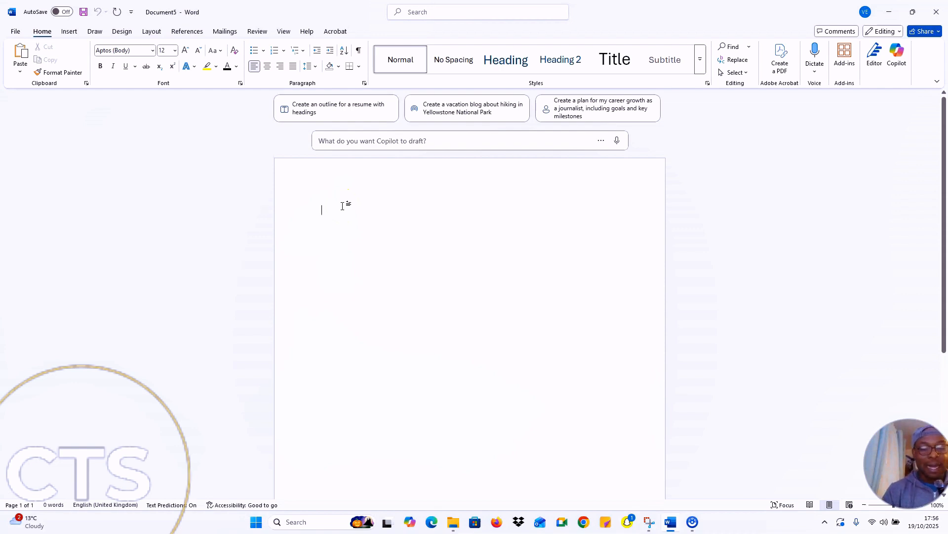
- Enter the heading LETTER EXAMPLE in capital letters on the first line of the blank document
key("Caps_Lock")
type("L")
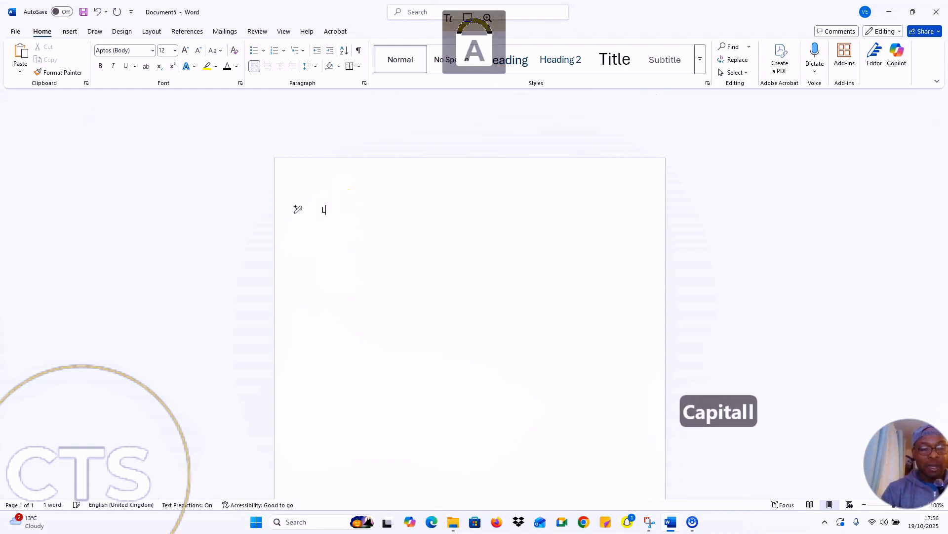
type("ETT")
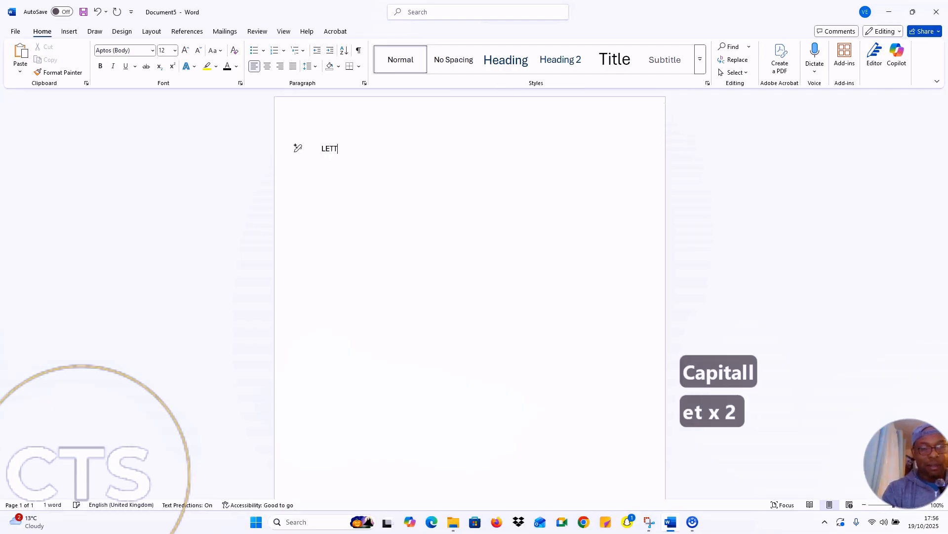
type("ER E")
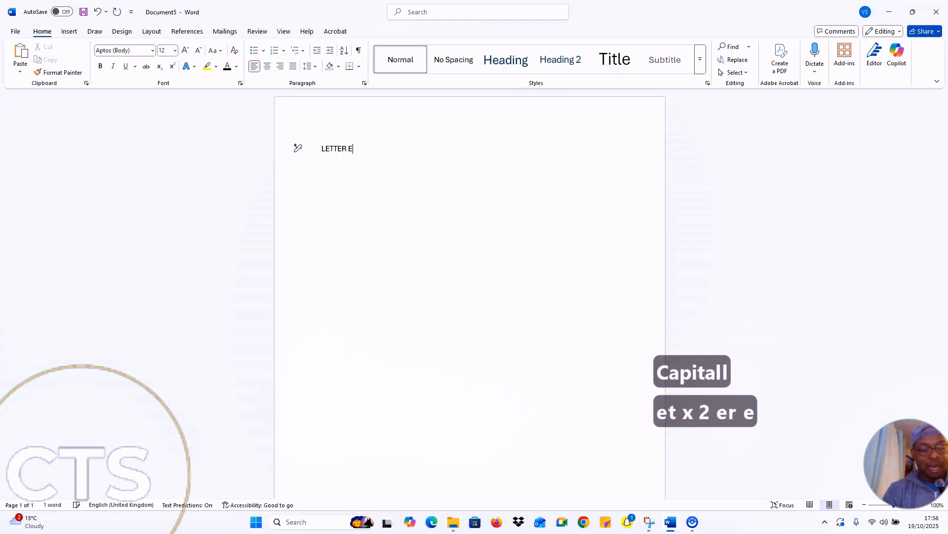
type("XAMPLE")
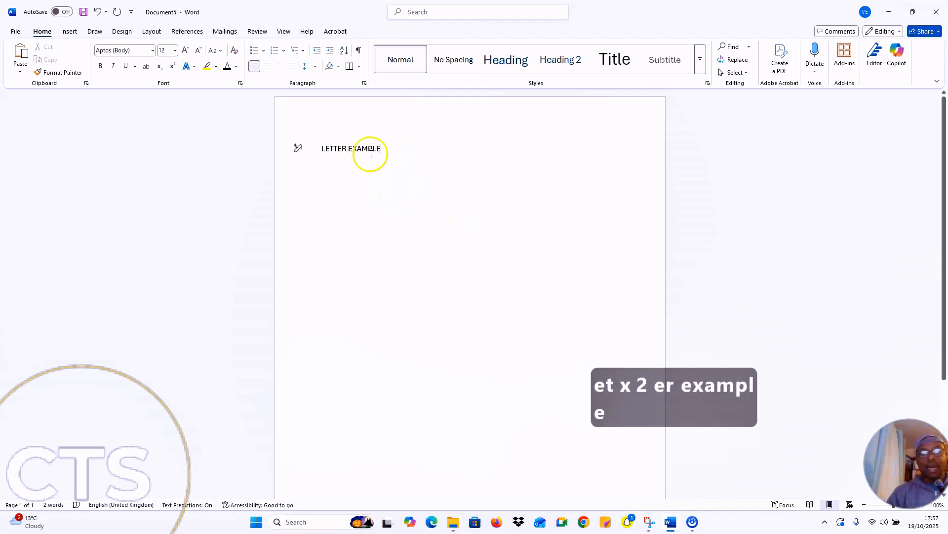
- Format the LETTER EXAMPLE heading in bold Arial and centre it on the page
left_click_drag(393, 150, 316, 150)
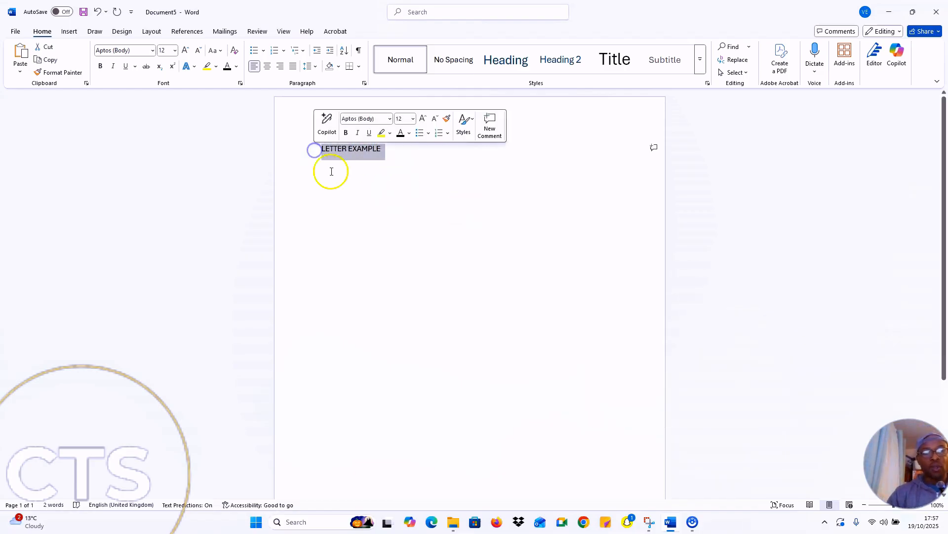
left_click(152, 50)
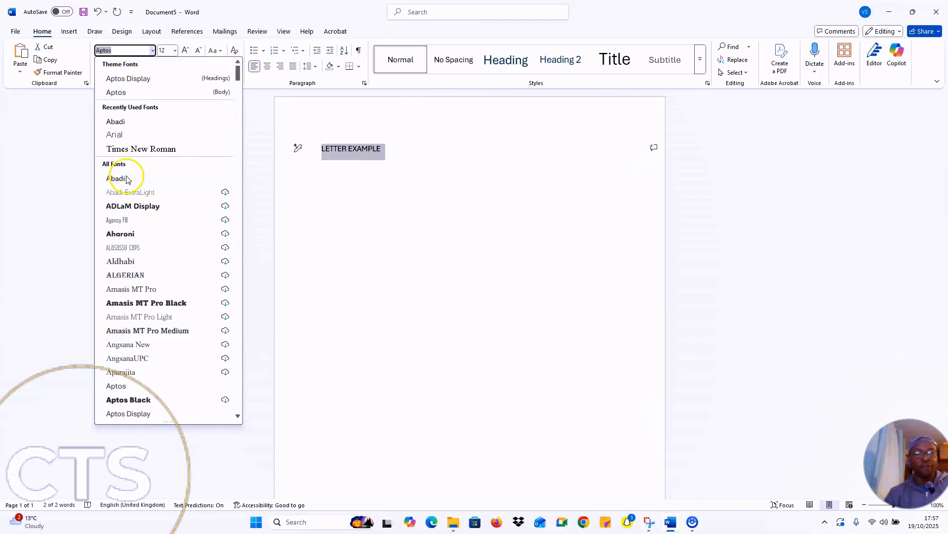
left_click(125, 135)
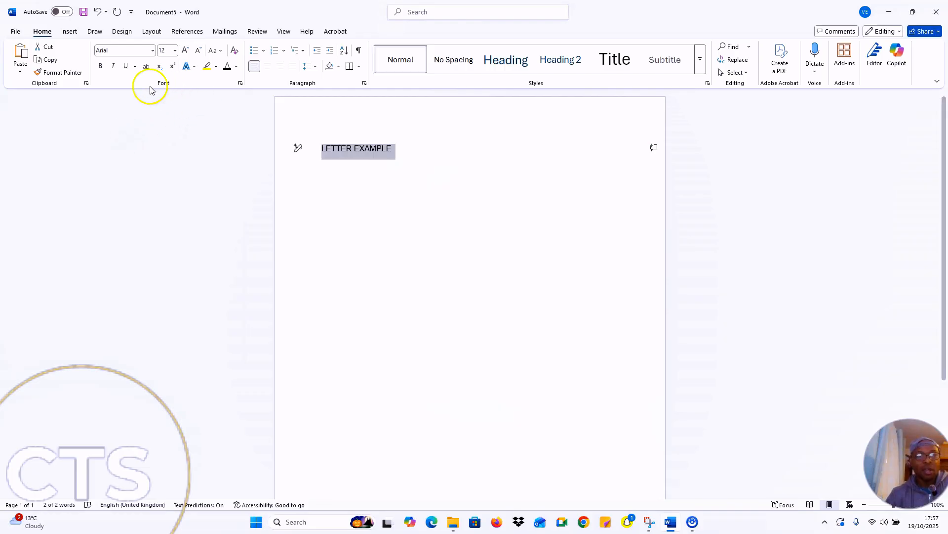
left_click(100, 67)
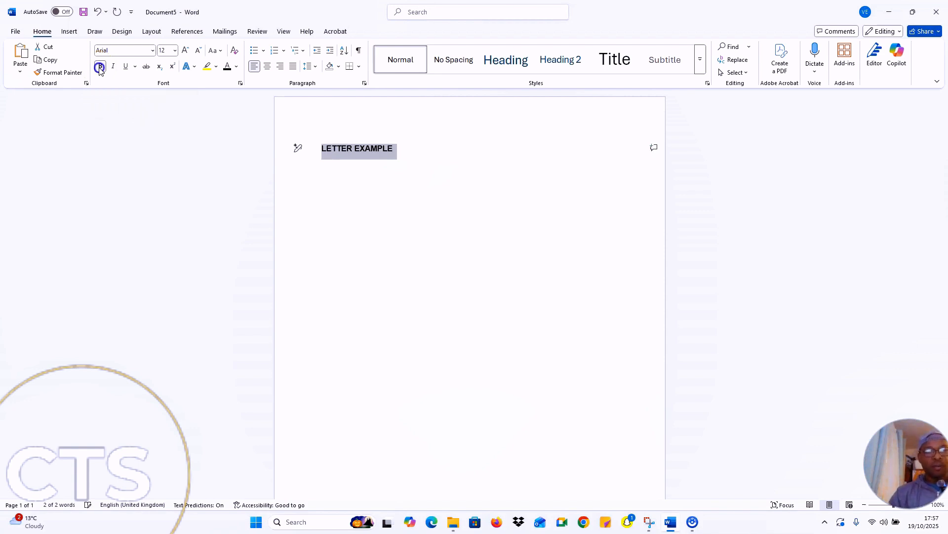
left_click(410, 155)
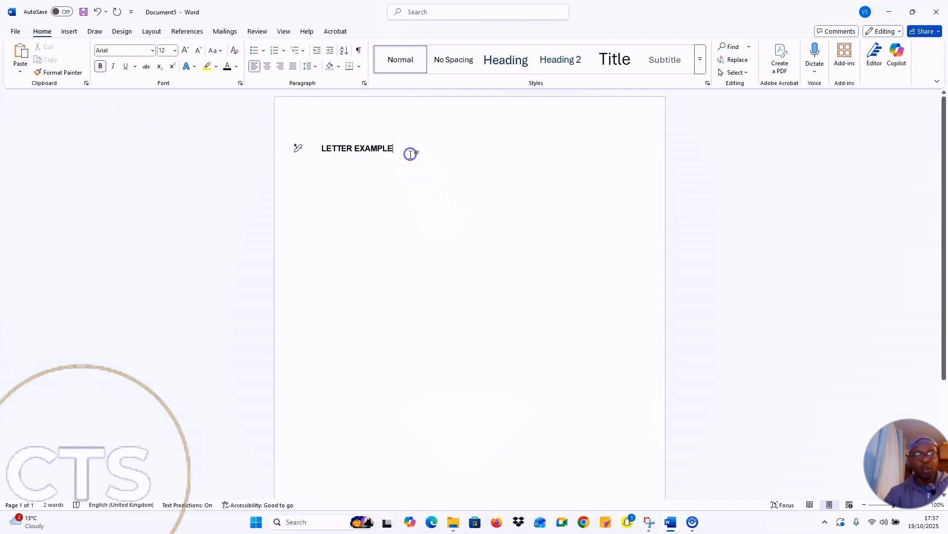
triple_click(315, 149)
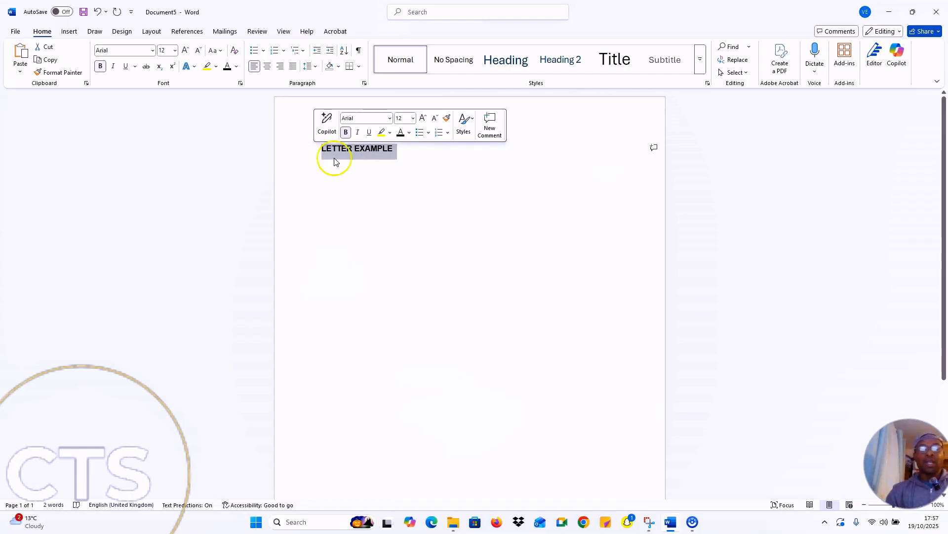
left_click(267, 69)
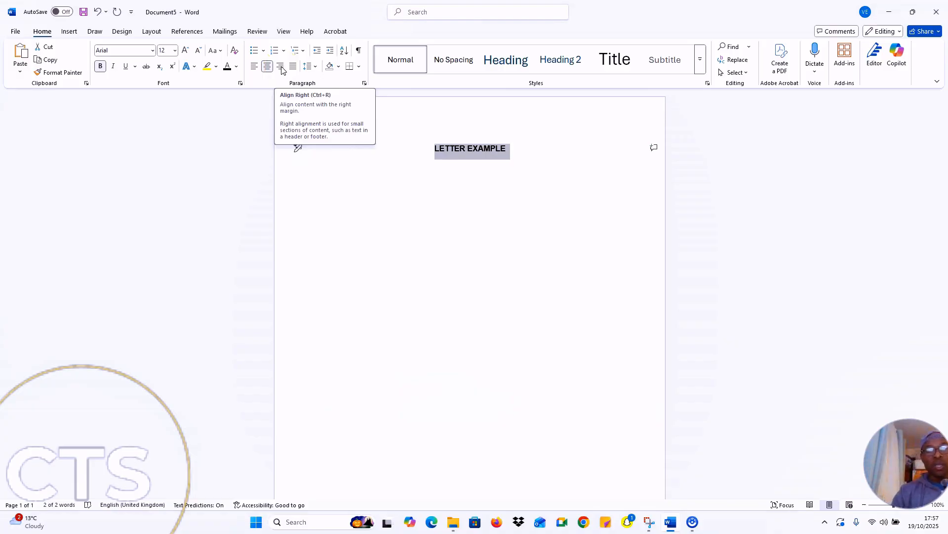
- Try left and right alignment on the heading, ending back on centre alignment
left_click(268, 71)
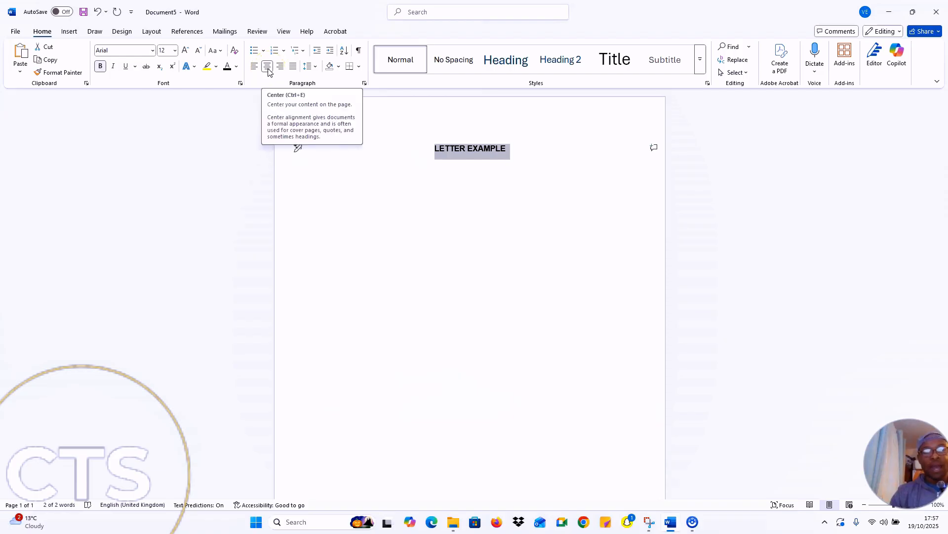
left_click(268, 71)
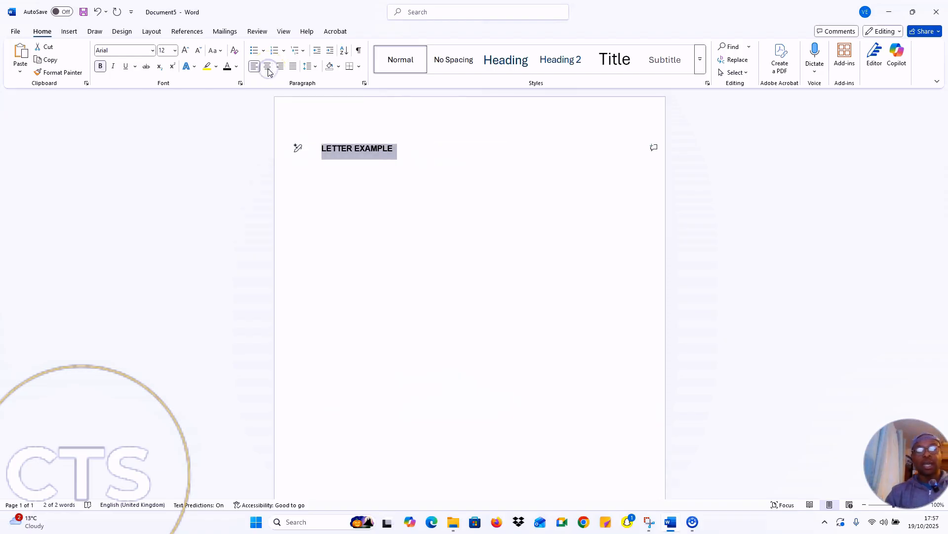
left_click(269, 71)
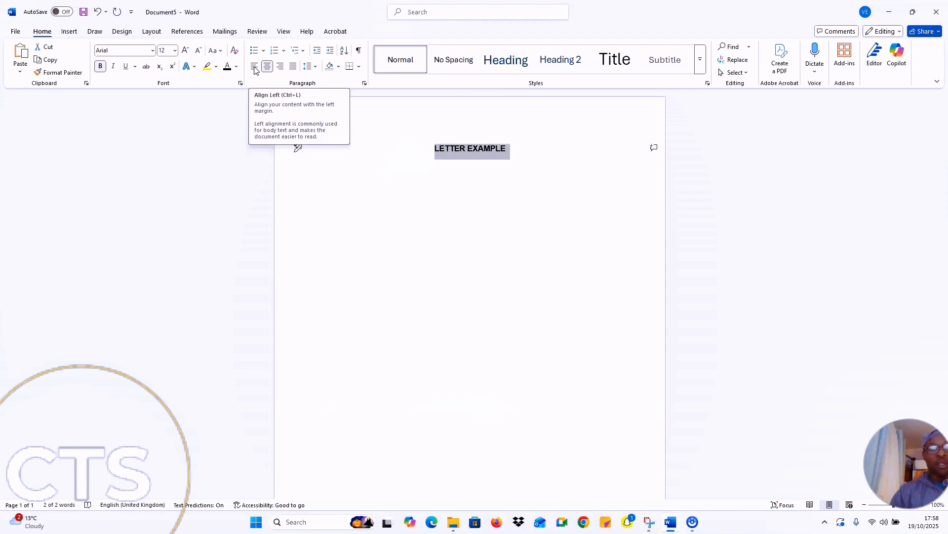
left_click(255, 68)
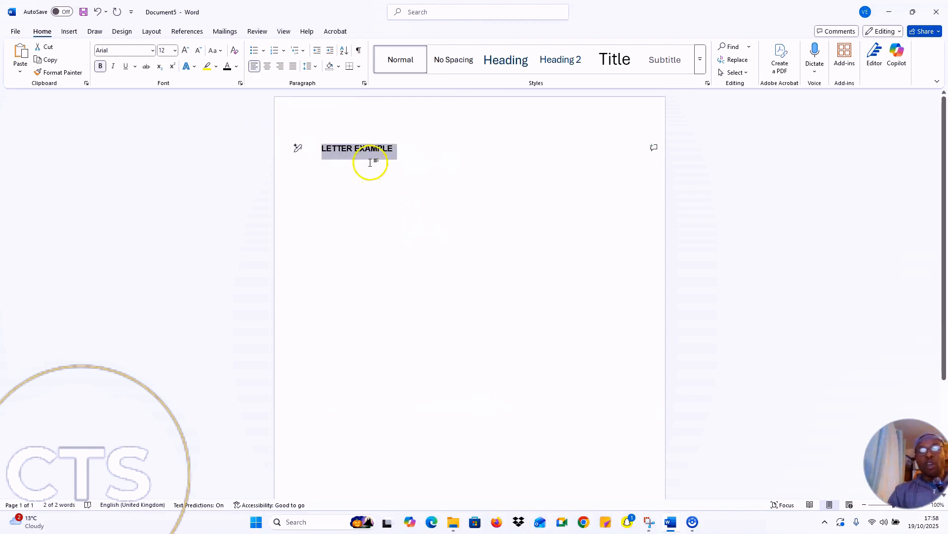
left_click(267, 69)
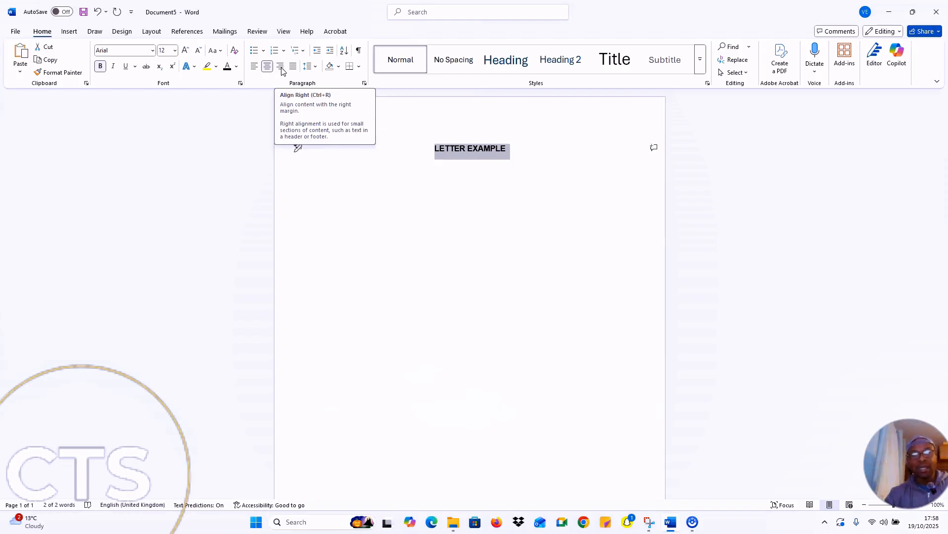
left_click(281, 70)
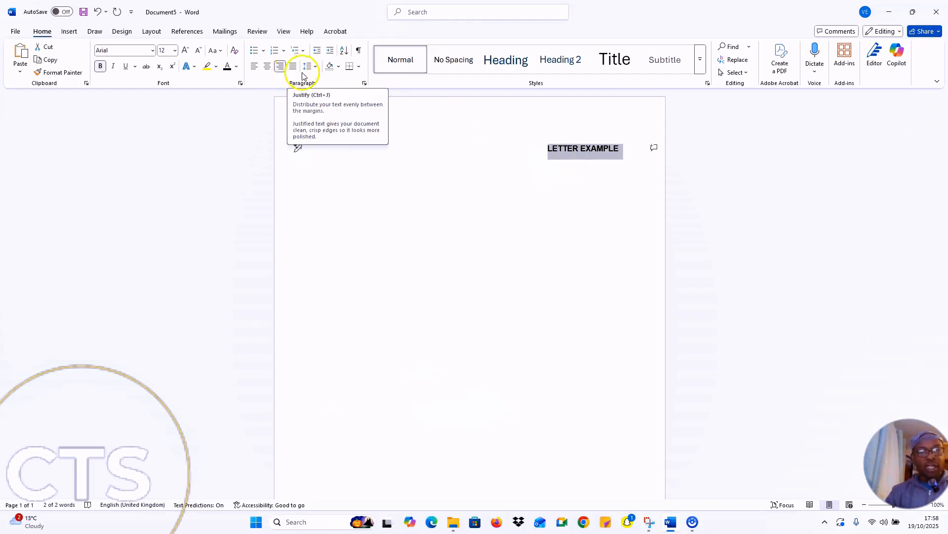
left_click(267, 66)
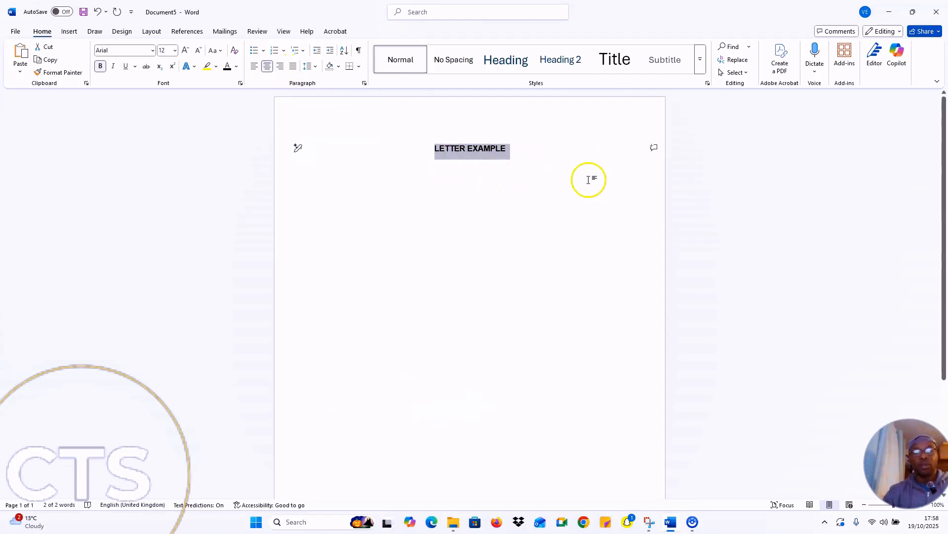
- Start a right-aligned line below the heading and enter UK in capital letters
left_click(549, 156)
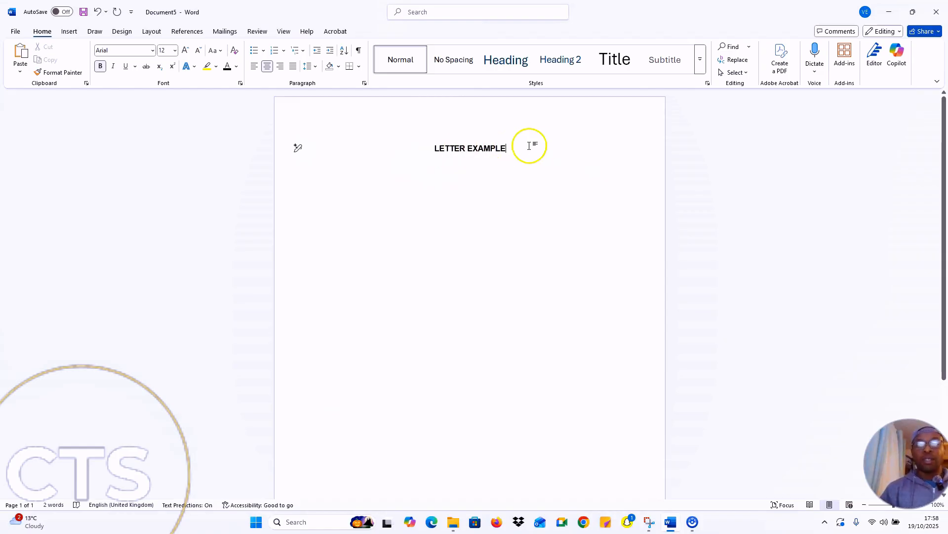
key("Return")
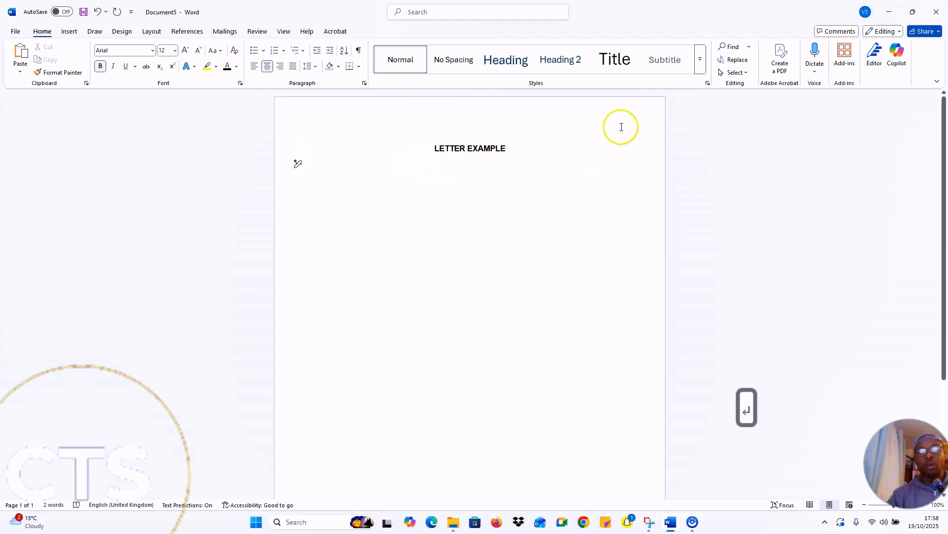
left_click(280, 66)
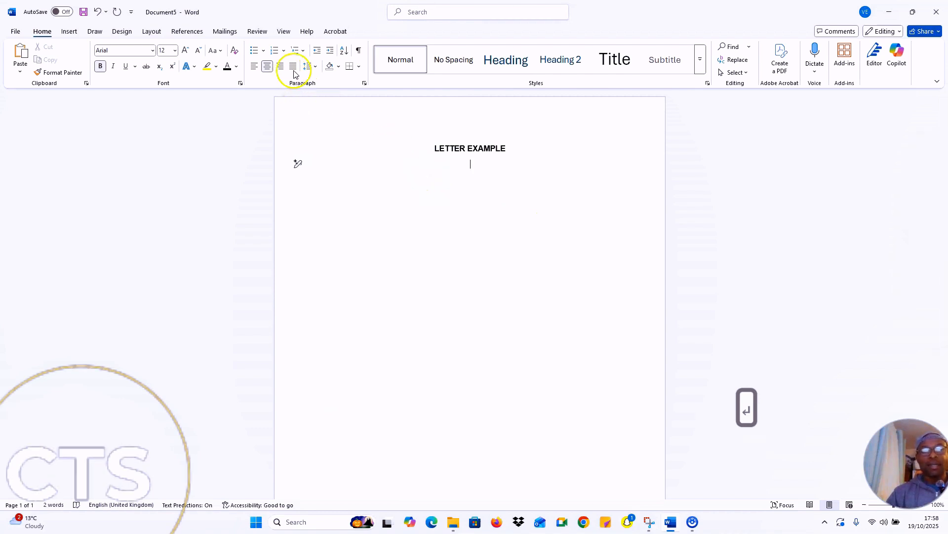
key("Caps_Lock")
type("UK")
key("BackSpace")
key("BackSpace")
key("Caps_Lock")
type("UK")
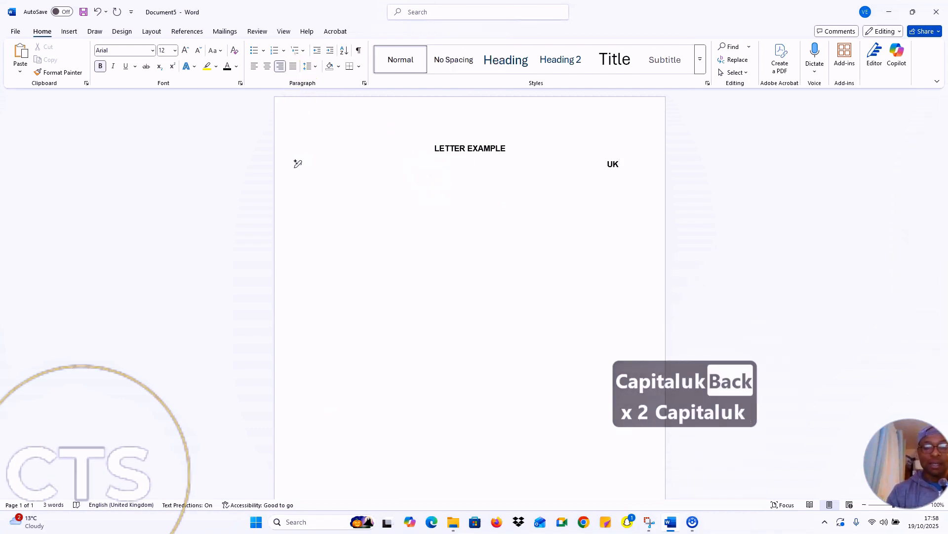
- Enter the date 19/10/2015 on a new right-aligned line below UK
key("Return")
type("1")
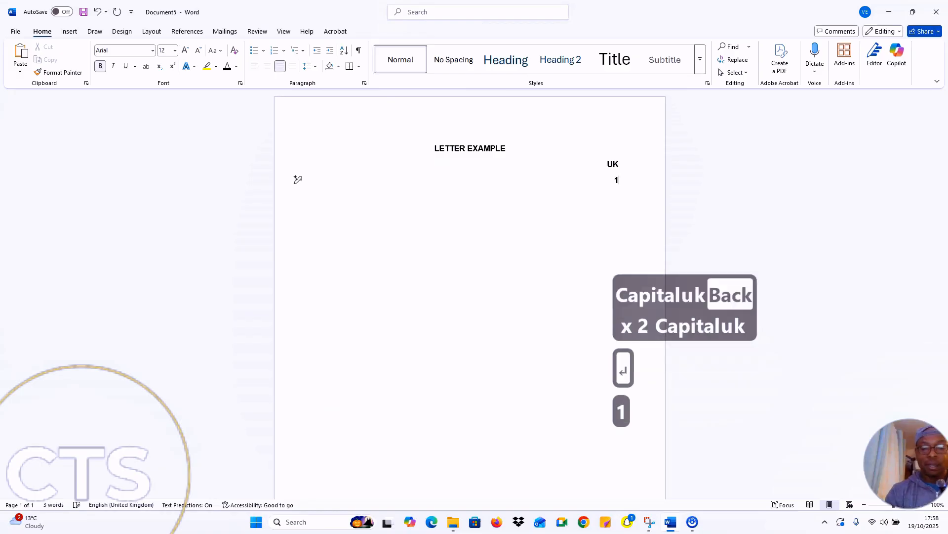
type("9/10/2")
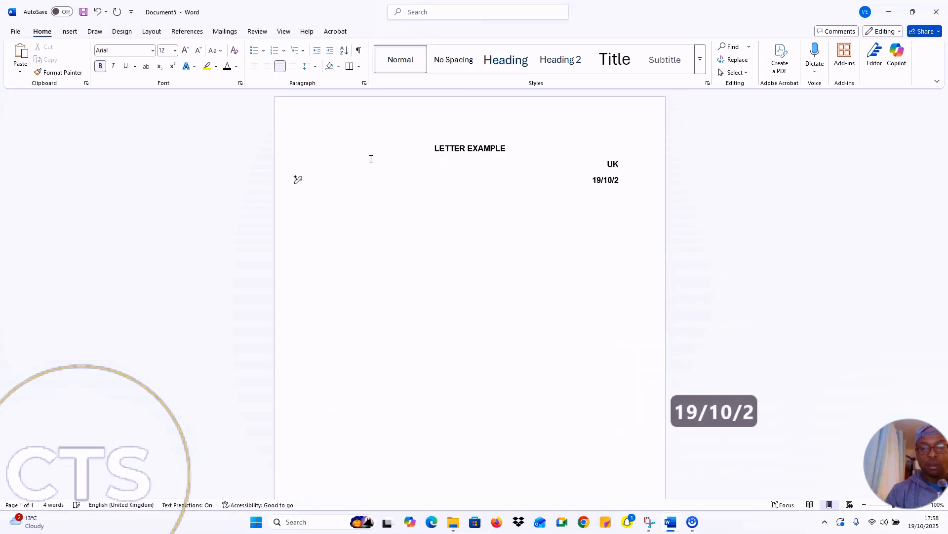
type("015")
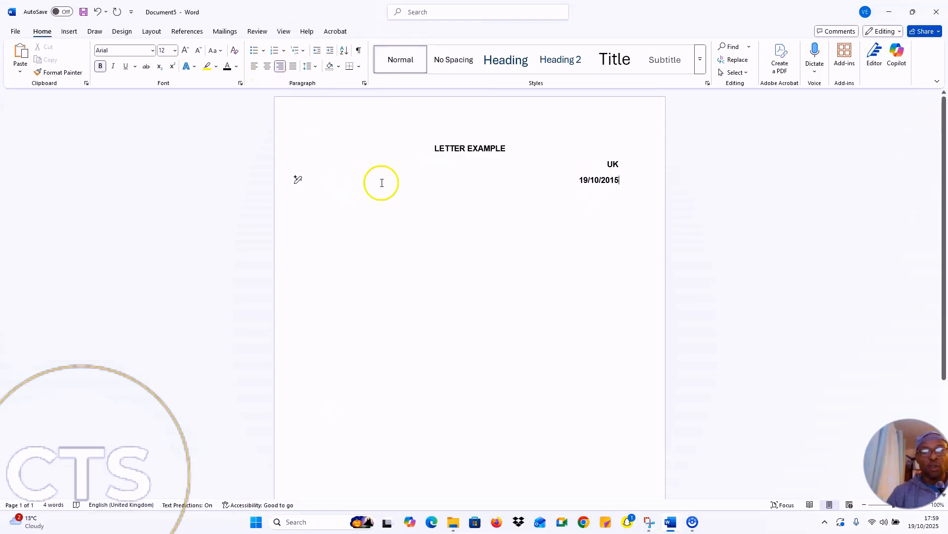
- Leave an empty line below the date and enter the house number and street name on a left-aligned line
key("Return")
key("Return")
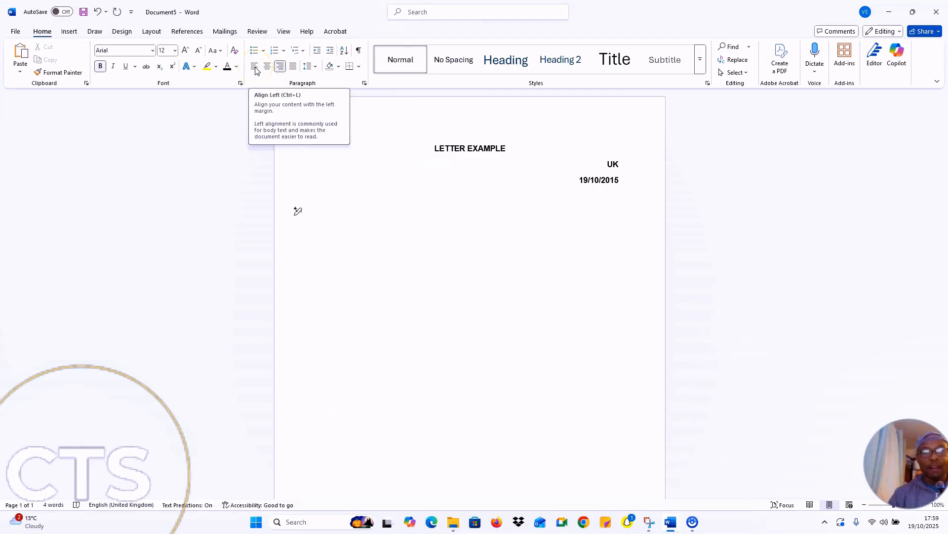
left_click(254, 67)
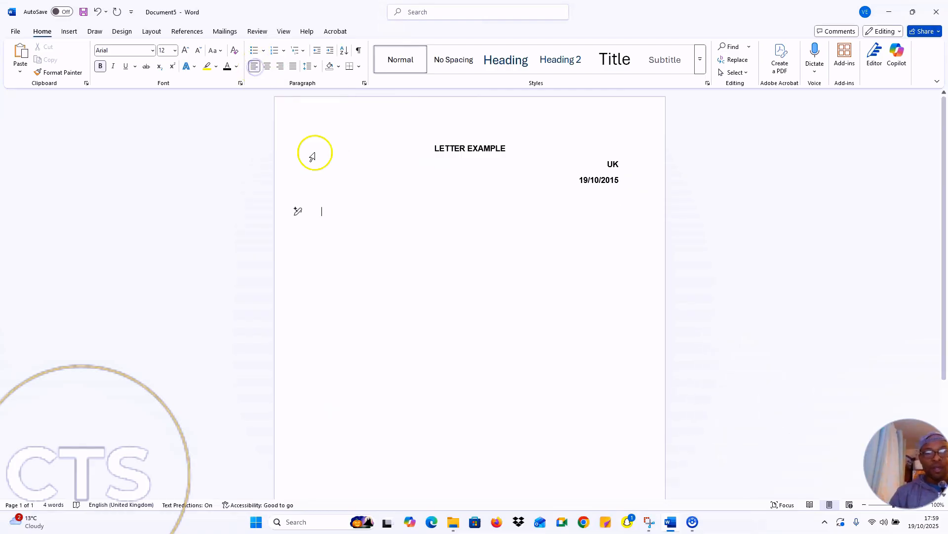
left_click(322, 212)
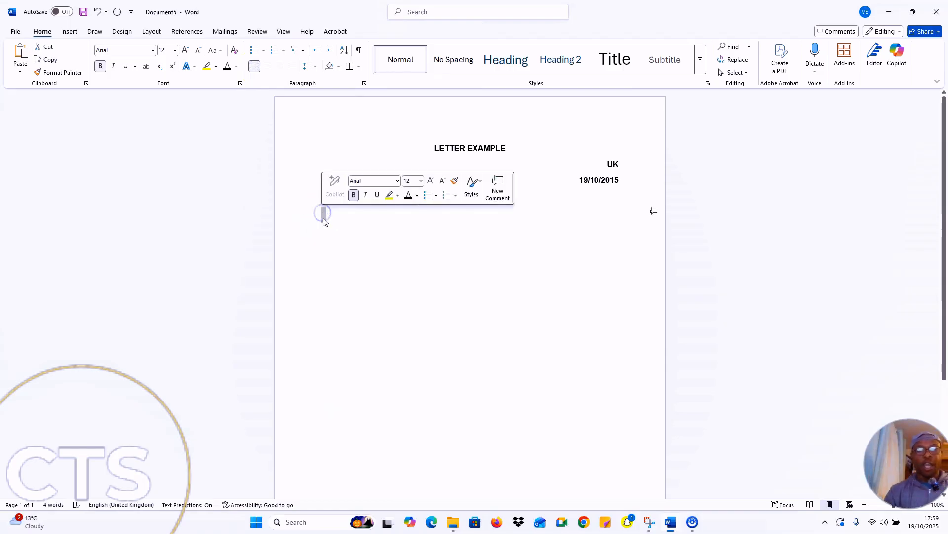
left_click(323, 218)
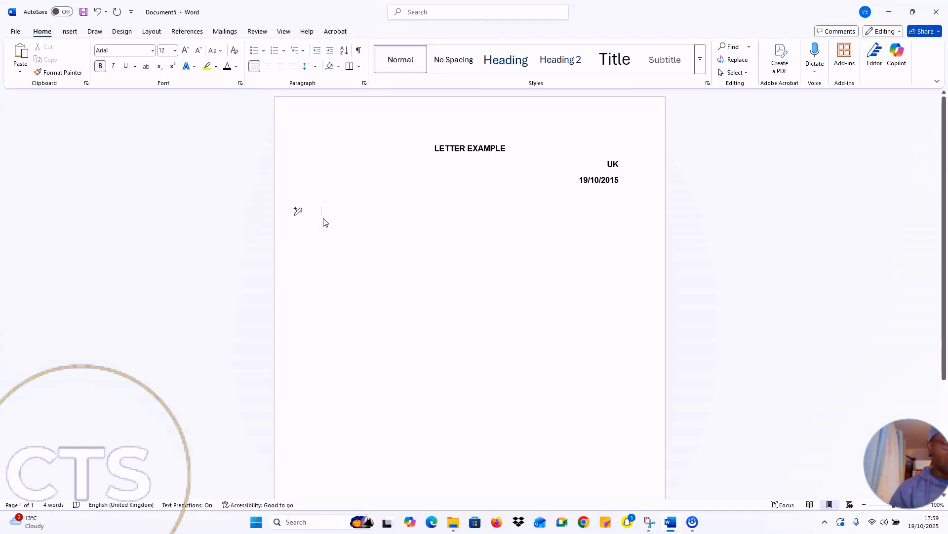
type("123")
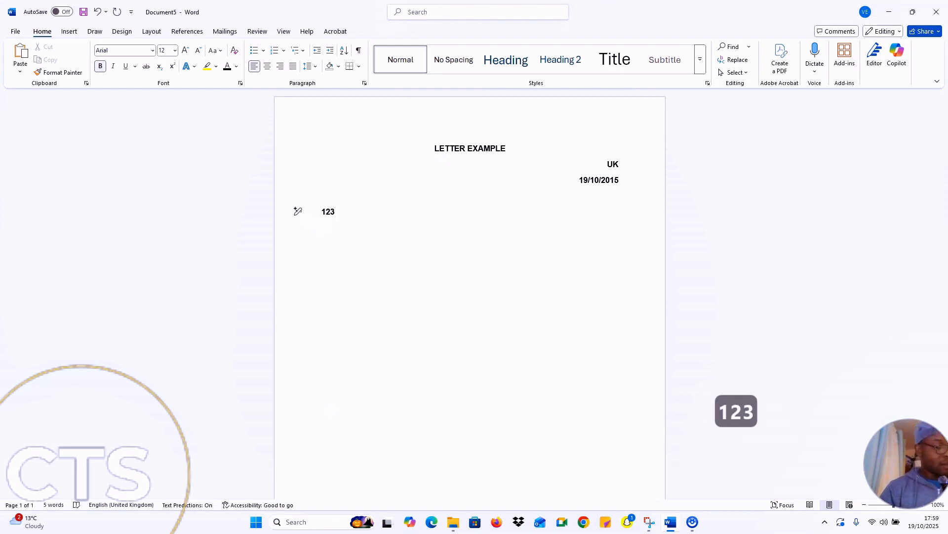
type(" Hogh")
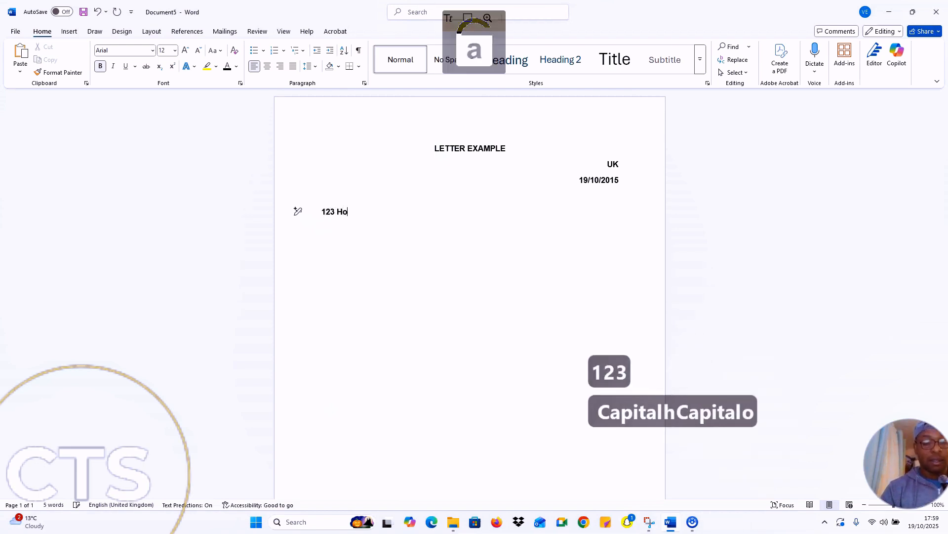
key("BackSpace")
key("BackSpace")
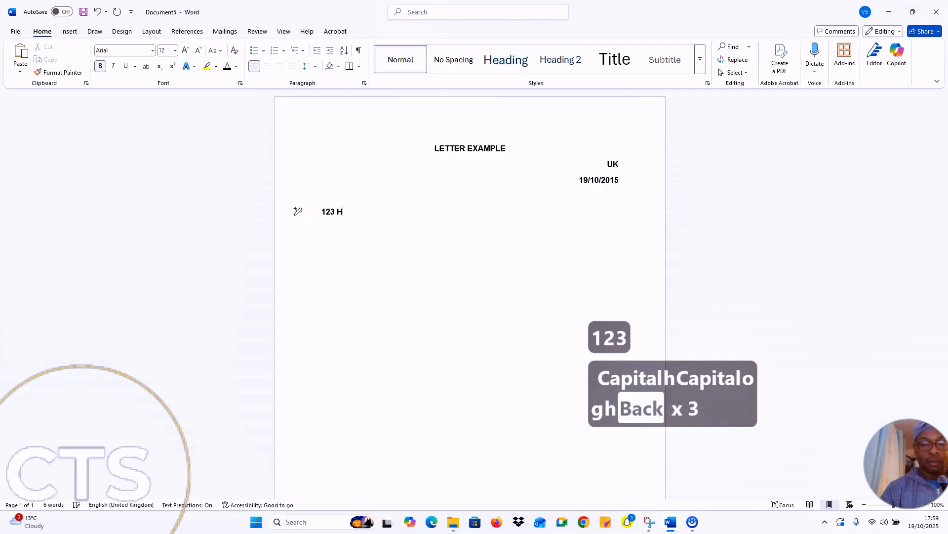
type("igh S")
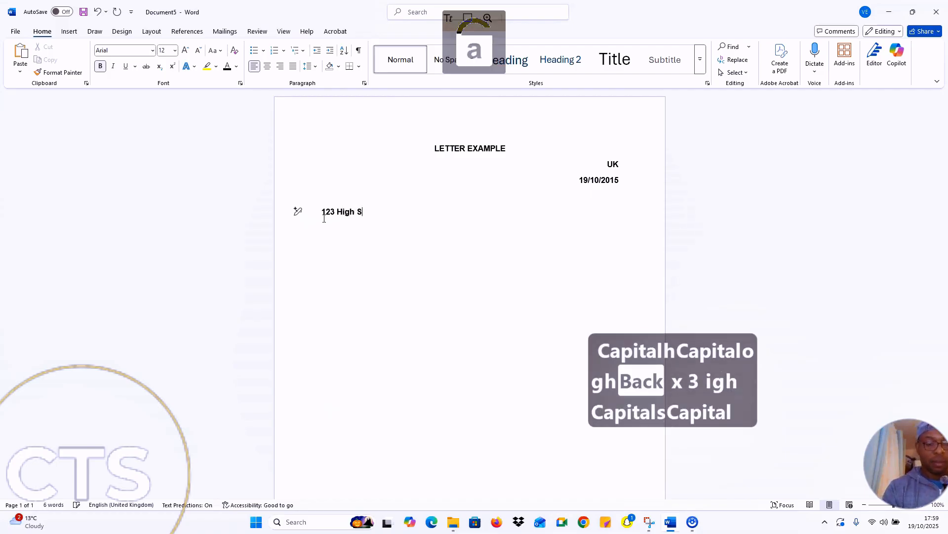
type("treet")
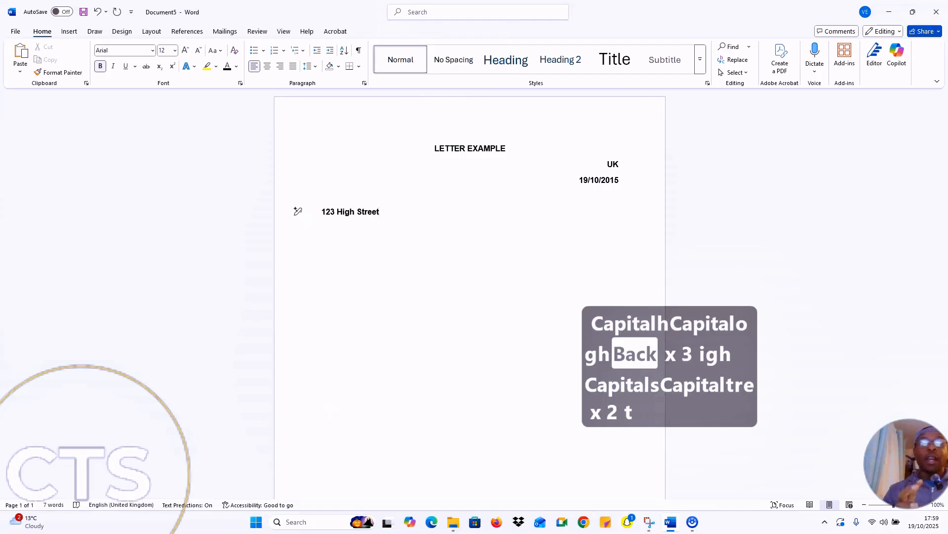
- Try font sizes 12 and 18 at the end of the street address line and set the size to 28
left_click(174, 50)
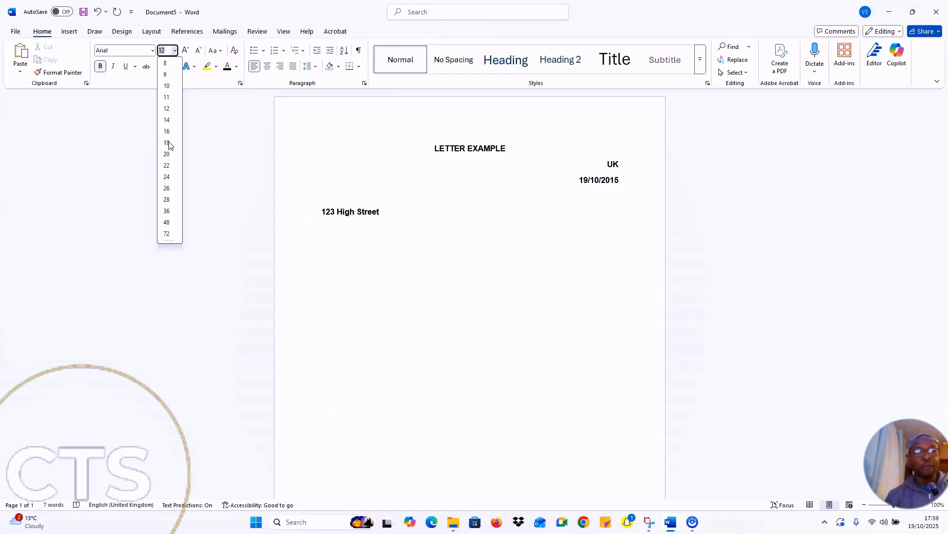
left_click(170, 110)
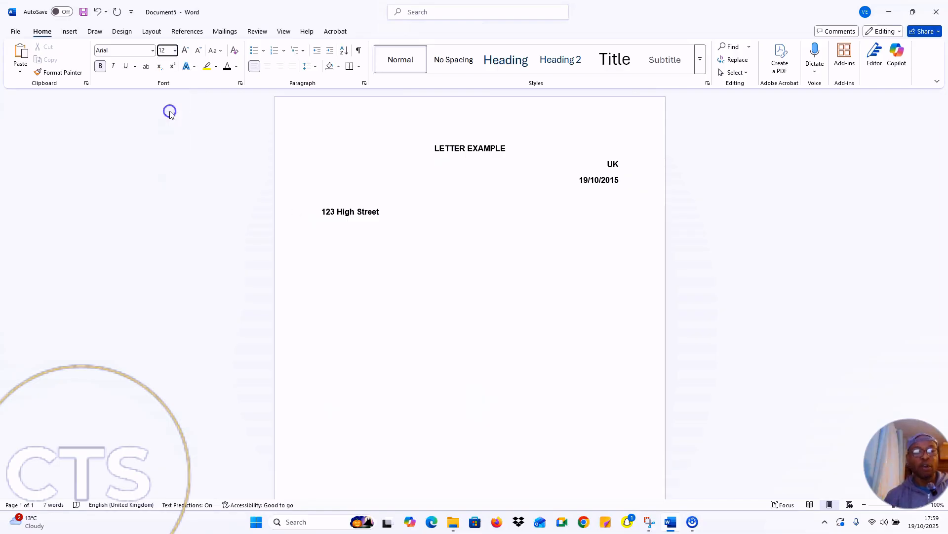
left_click(175, 51)
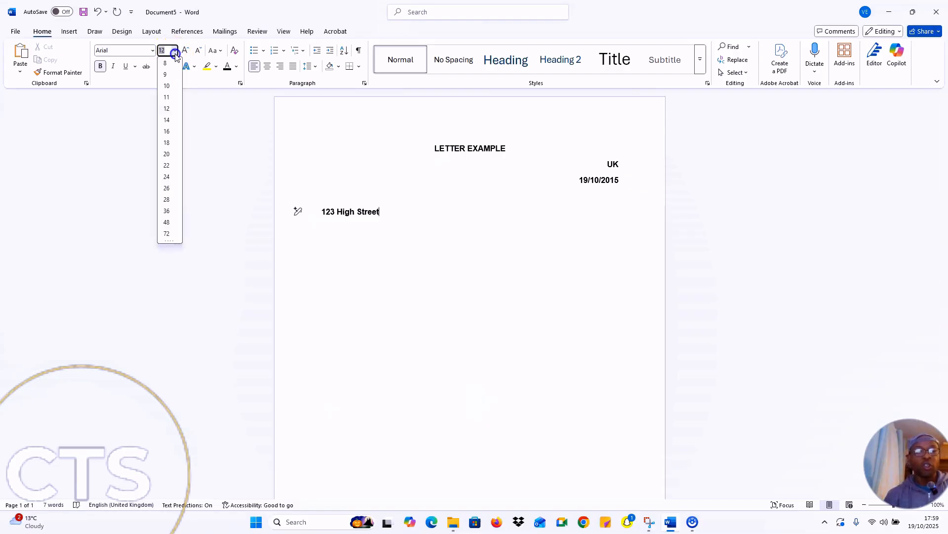
left_click(167, 143)
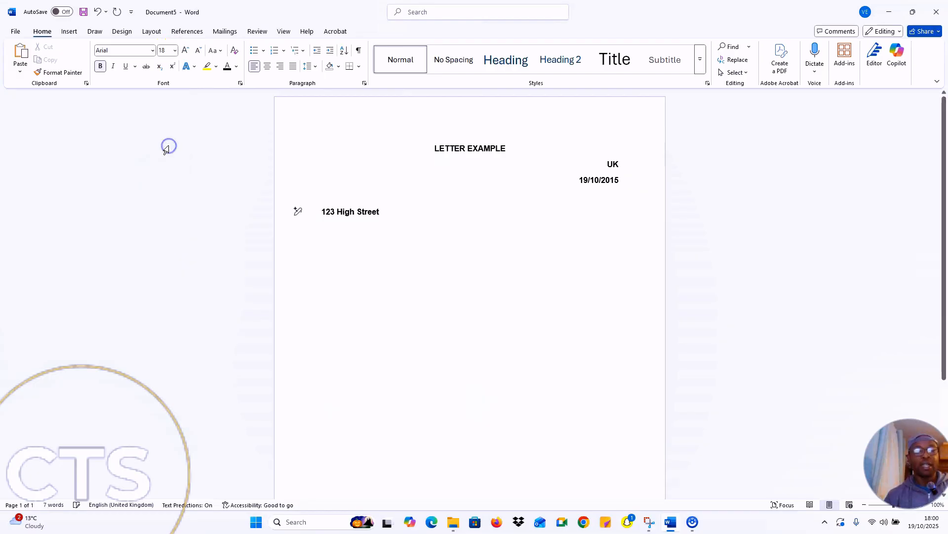
left_click(175, 50)
left_click(166, 199)
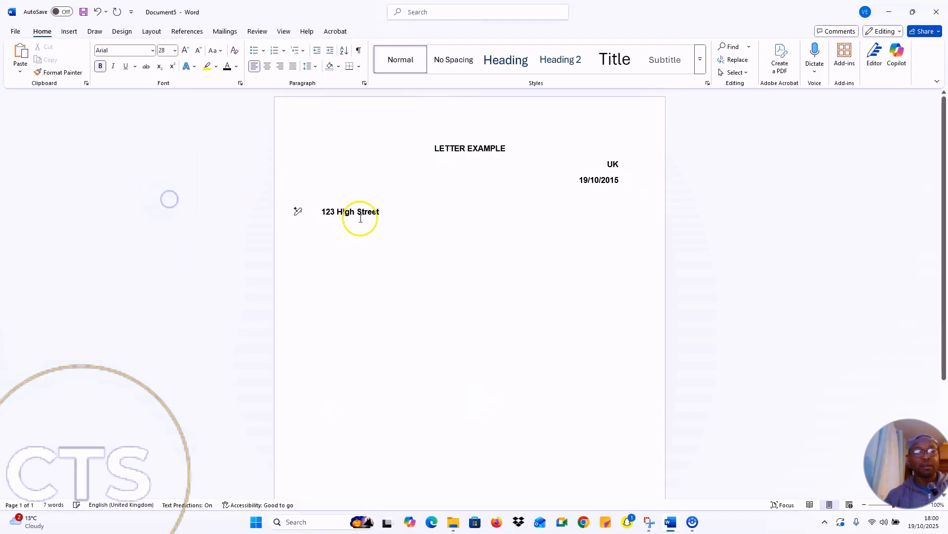
- Set the font size of the street address line to 14
left_click_drag(390, 212, 311, 212)
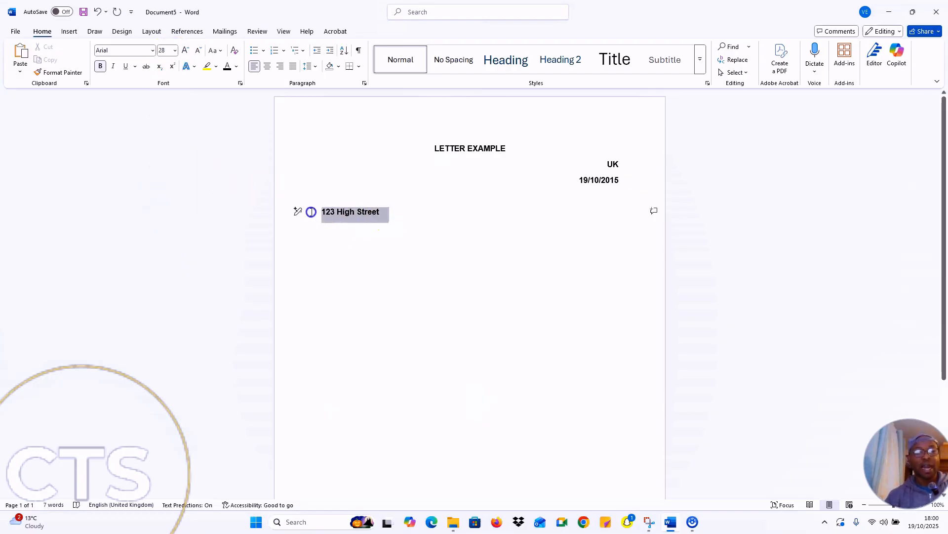
left_click(175, 51)
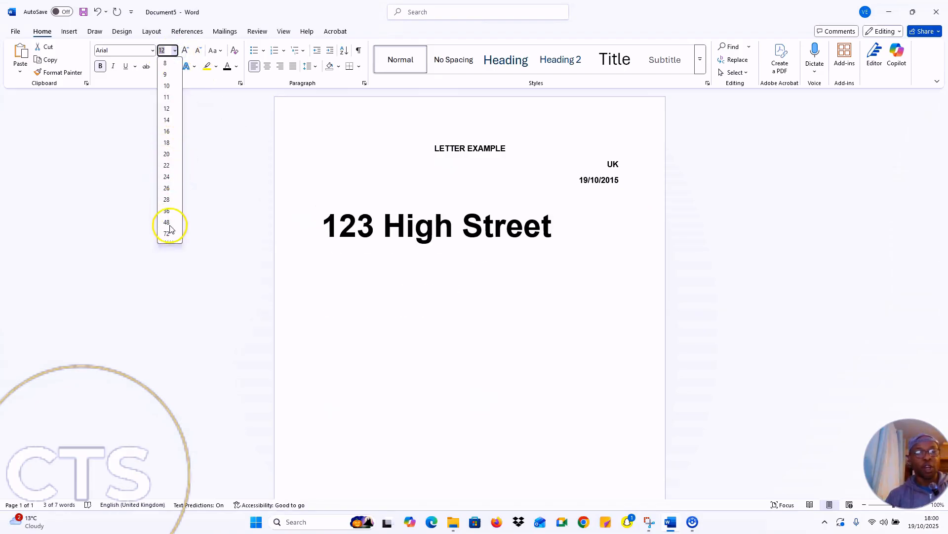
left_click(166, 120)
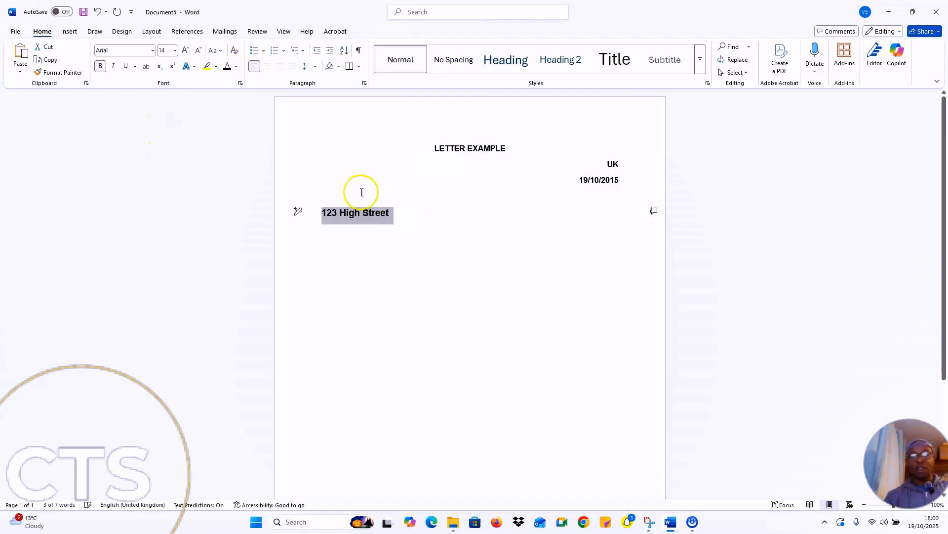
left_click(410, 208)
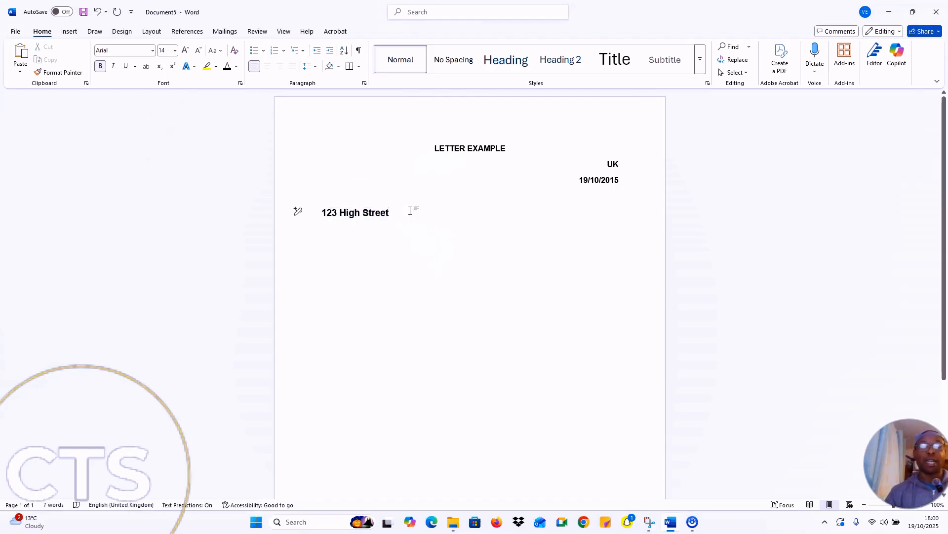
- Remove the bold formatting from the street address line
key("shift+Home")
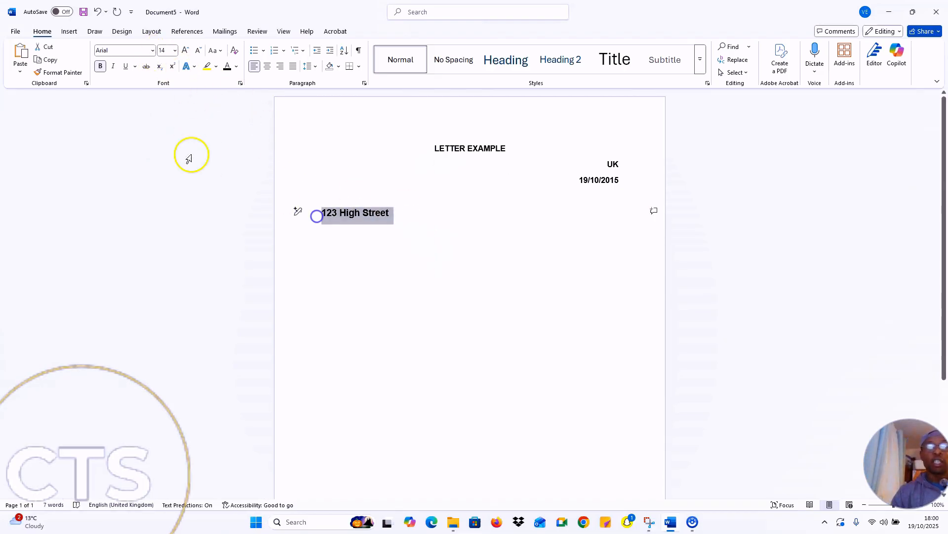
left_click(102, 67)
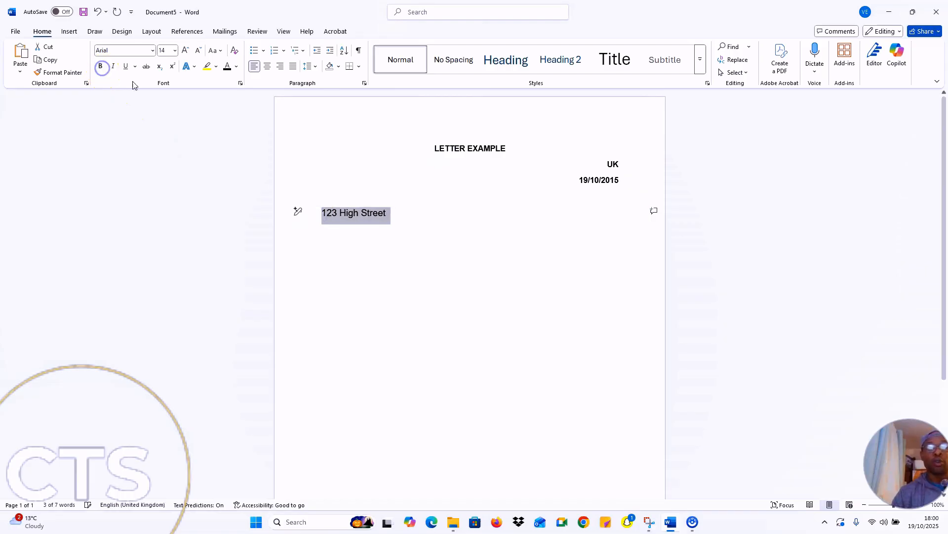
left_click(403, 214)
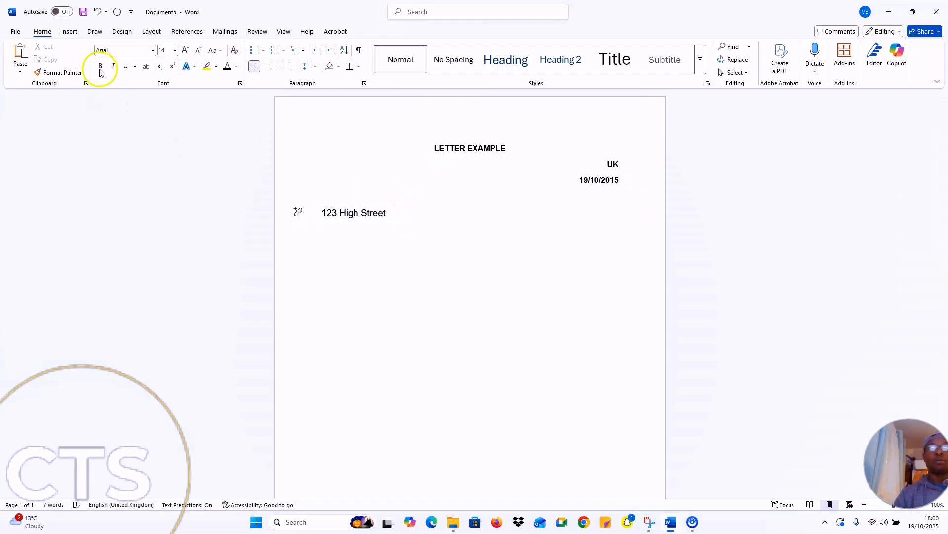
left_click(395, 208)
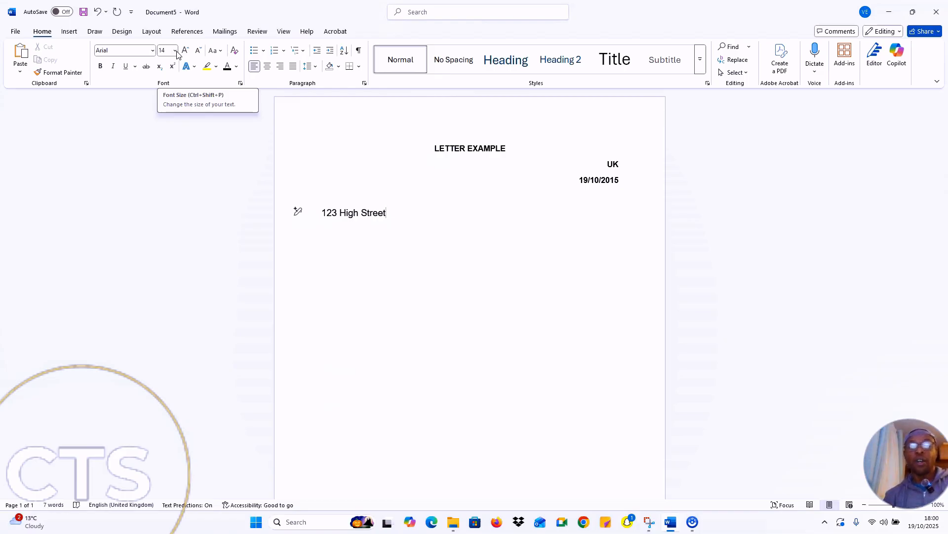
- Complete the street address line with the city and the capitalised postcode, and start a new line below it
left_click(410, 211)
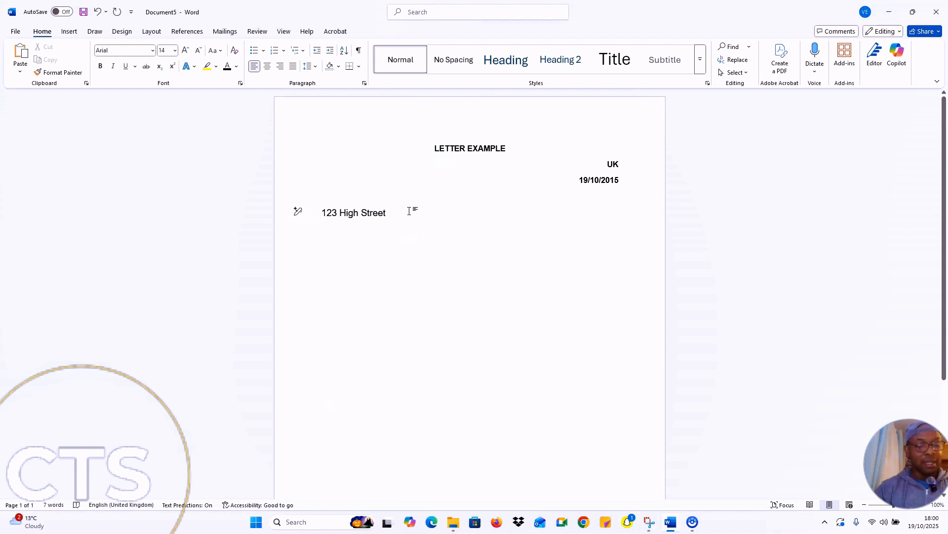
type("Lond")
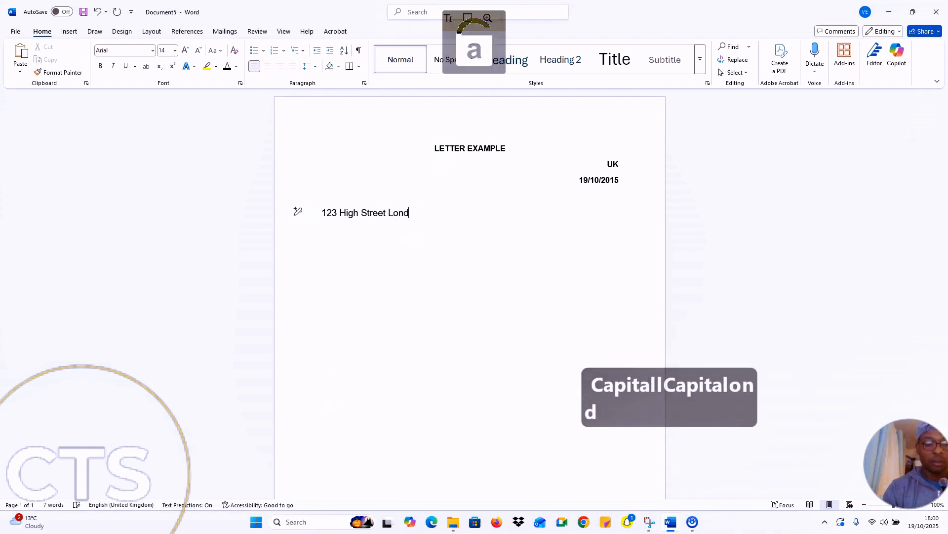
type("on")
key("Caps_Lock")
type("SW")
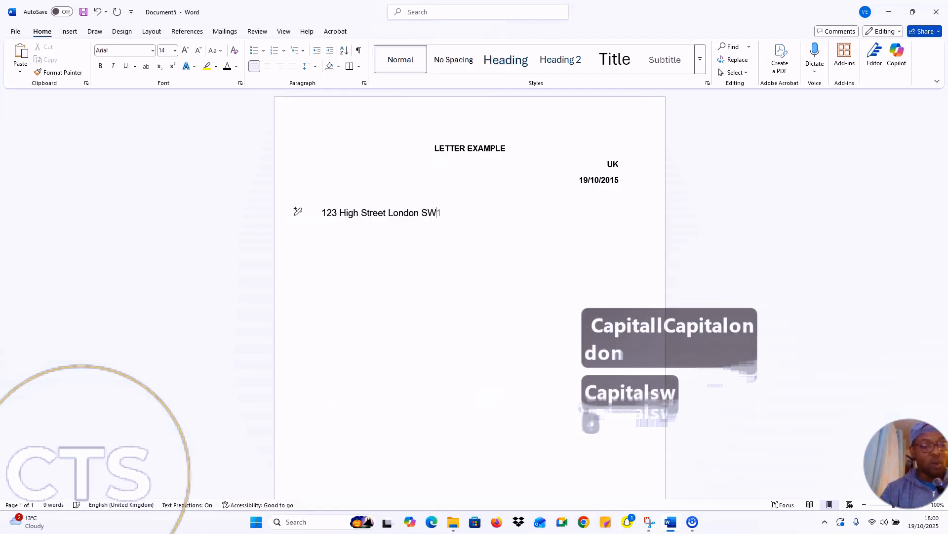
type("1A")
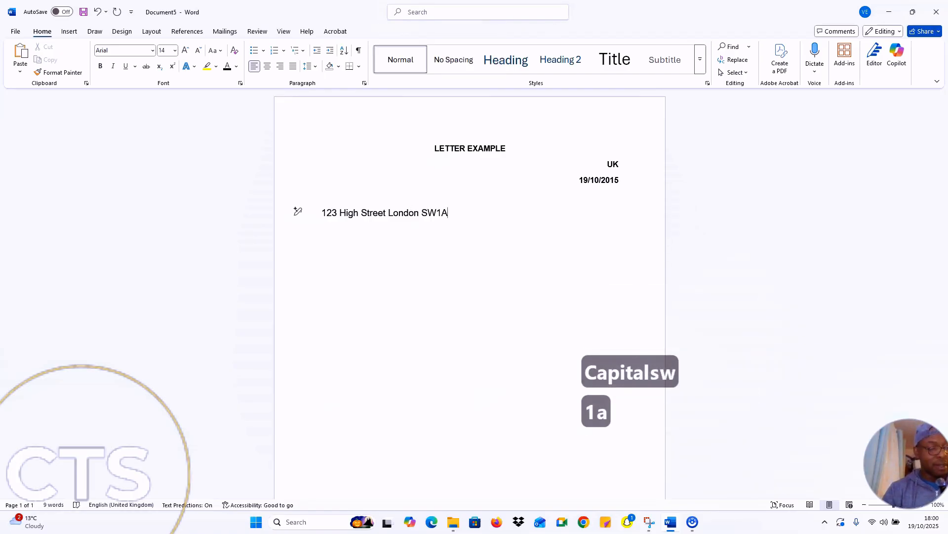
type(" 1")
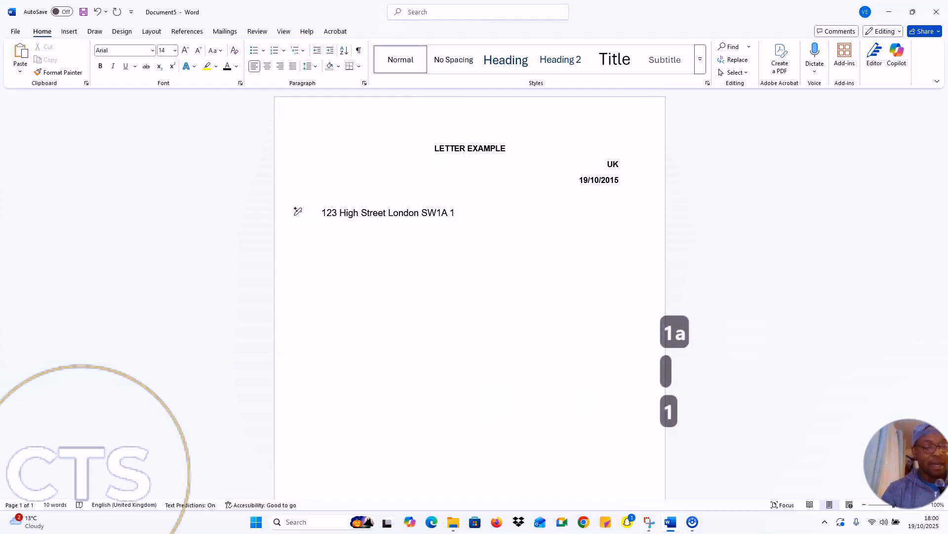
type("AA")
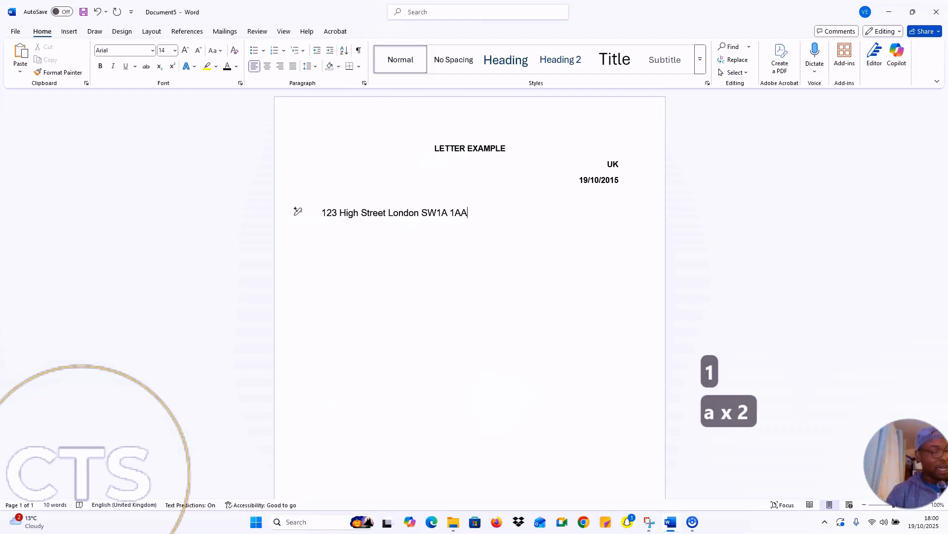
key("Return")
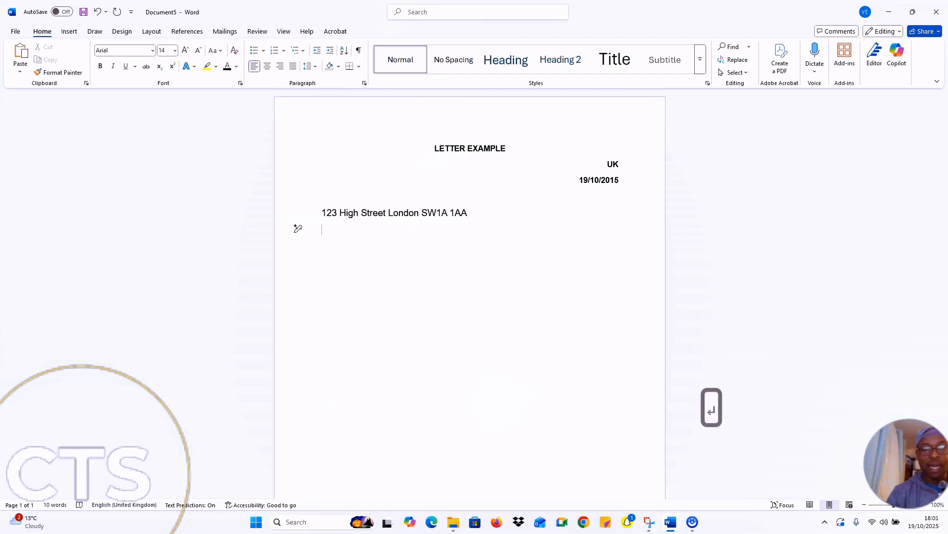
key("Caps_Lock")
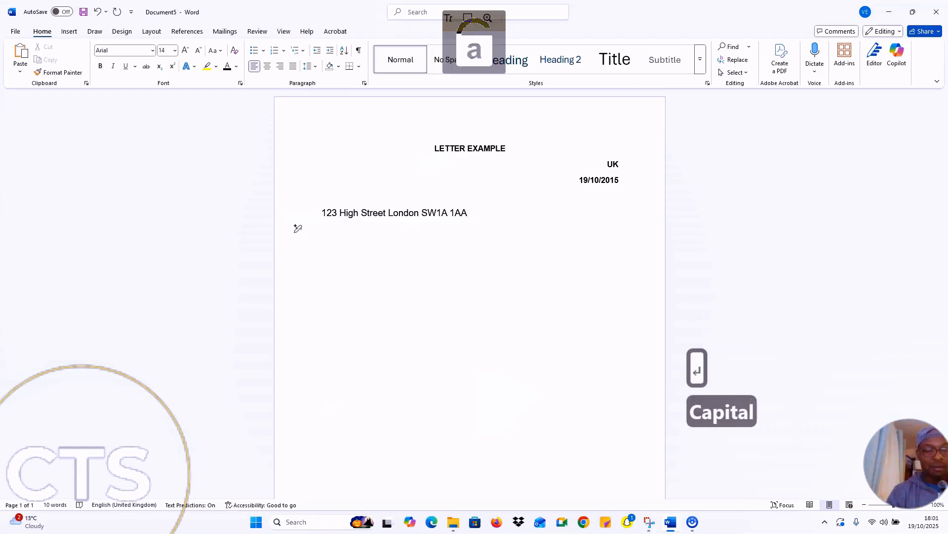
type("mr")
key("BackSpace")
key("BackSpace")
key("Caps_Lock")
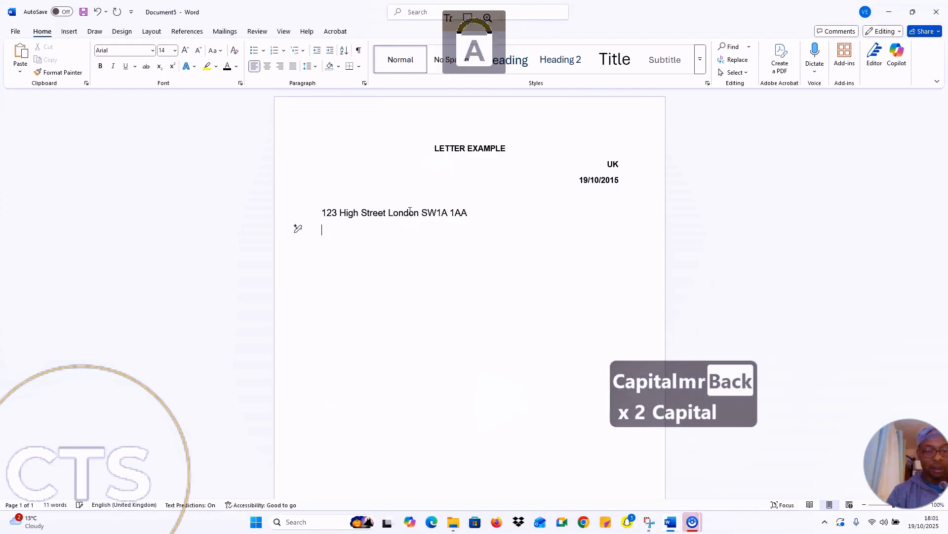
- Enter the title Mr. and the recipient's full name on the line below the street address
type("M")
key("Caps_Lock")
type("r.")
key("Caps_Lock")
type("J")
key("Caps_Lock")
type("ames")
key("Caps_Lock")
type("A")
key("Caps_Lock")
type("n")
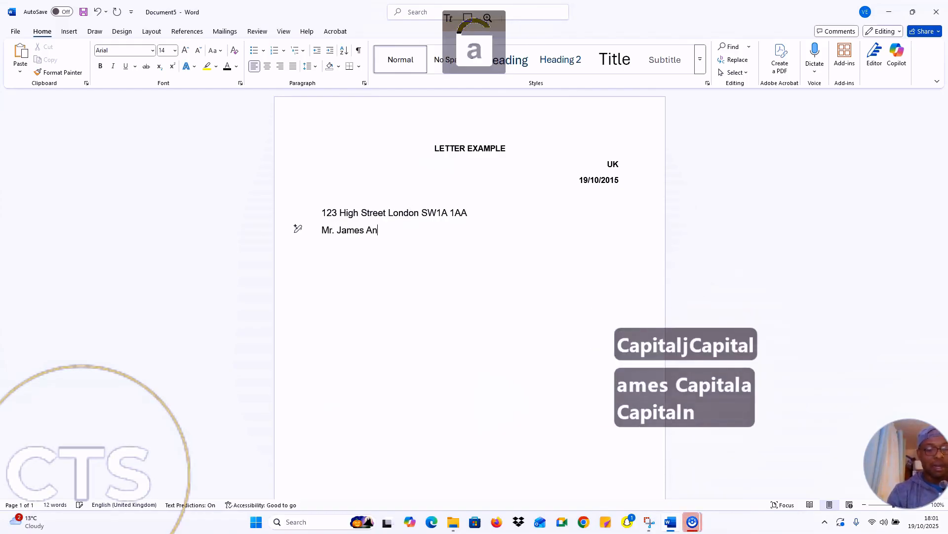
type("derson")
- Add Hiring Manager Tech Solutions LTD after the recipient's name on the same line
key("Caps_Lock")
type("H")
key("Caps_Lock")
type("irin")
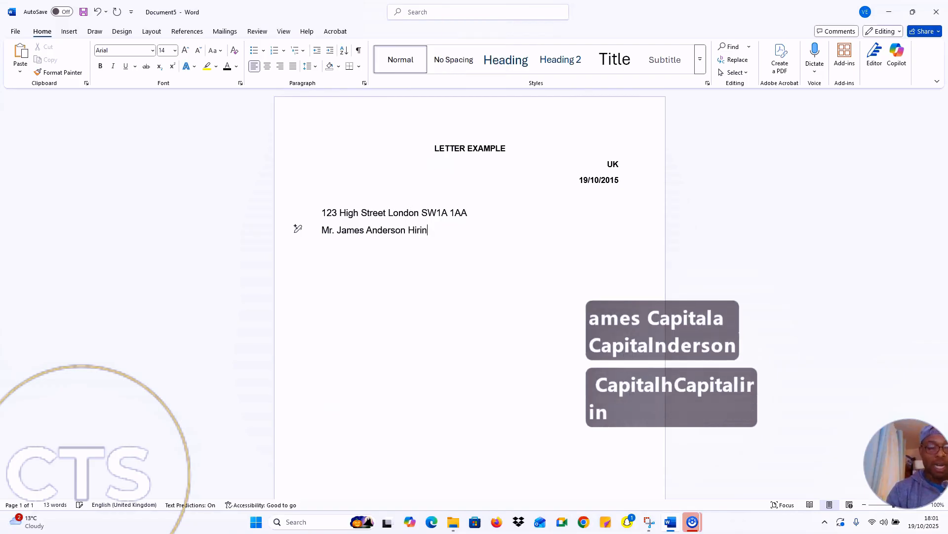
type("g Manager Tech Solu")
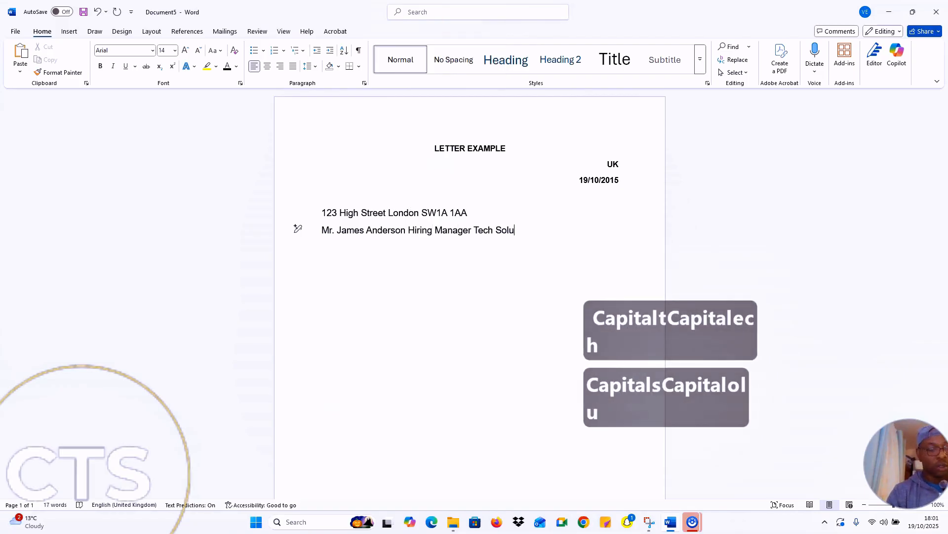
type("tions")
key("Caps_Lock")
type("LTD")
- Enter the recipient's business address with city and postcode on a new line below the company name
key("Return")
type("45")
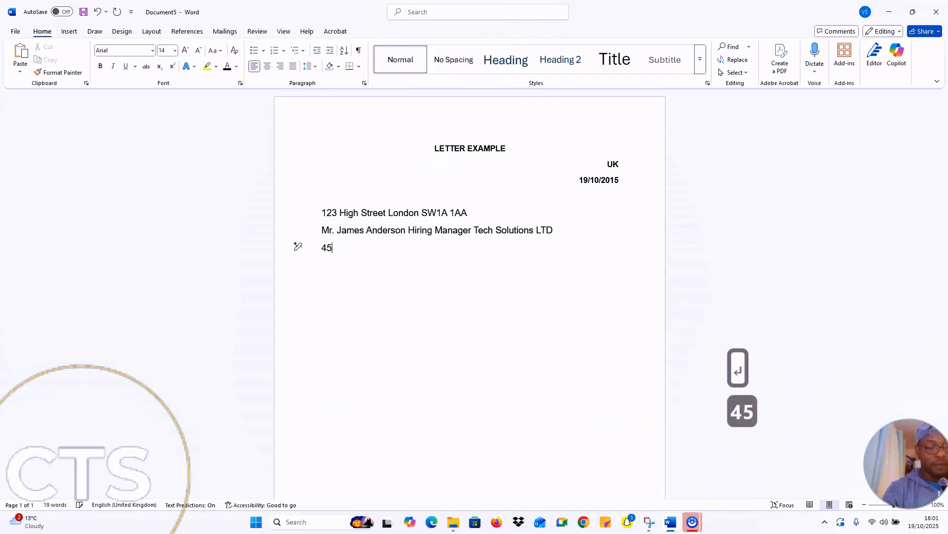
type("6 Business P")
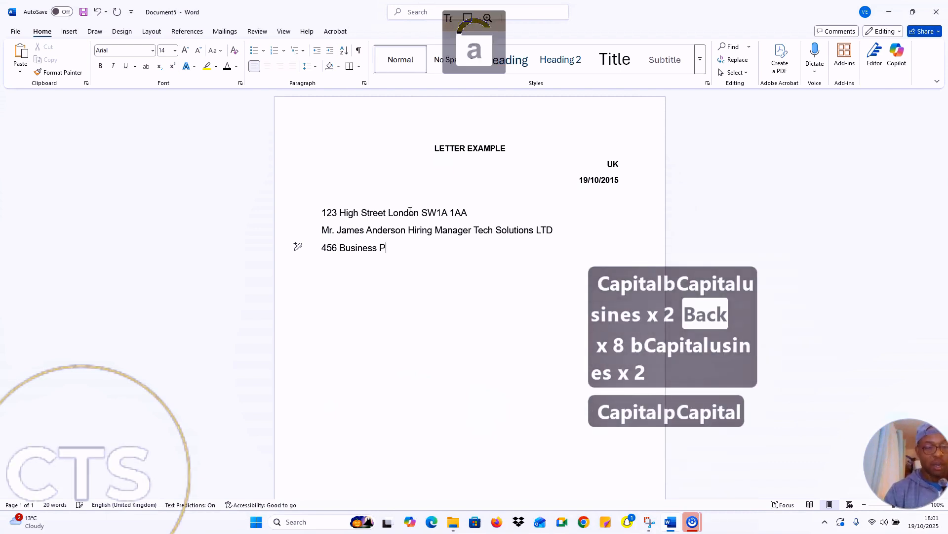
type("ark Manchester M1 2a")
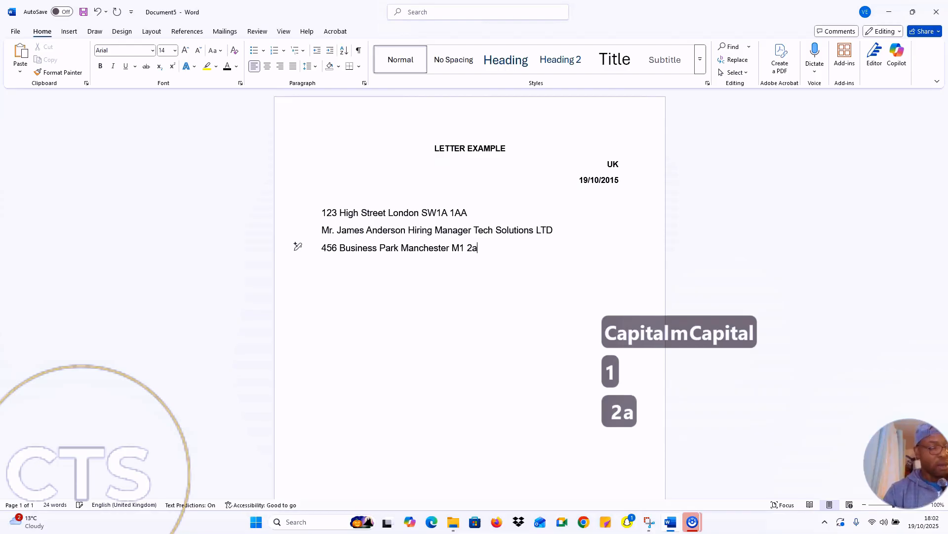
type("b")
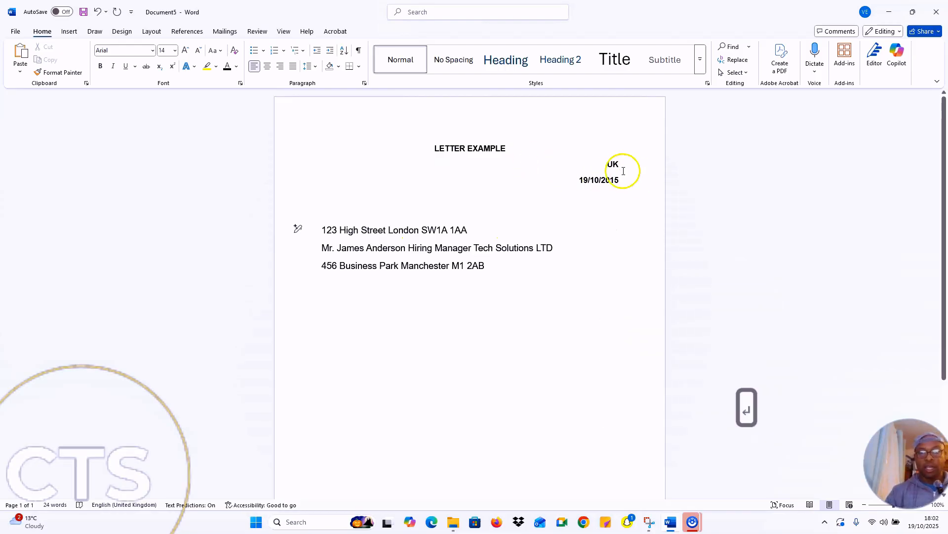
- Start a new line below the recipient's business address
left_click(612, 164)
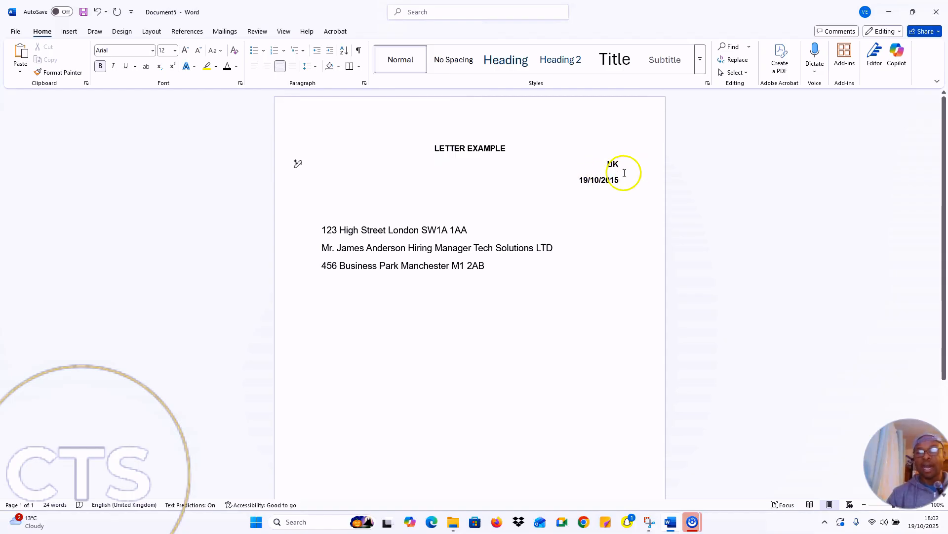
left_click(321, 230)
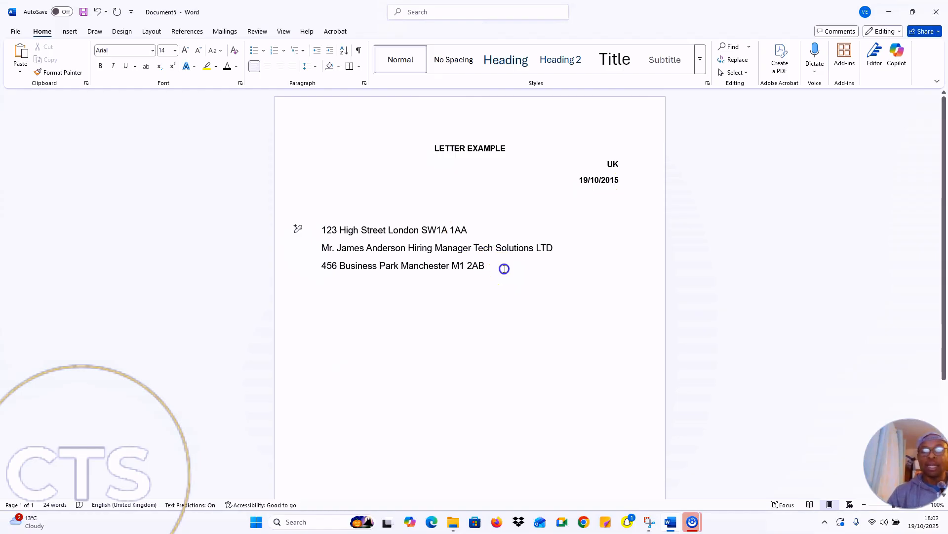
left_click_drag(504, 266, 417, 250)
left_click(316, 223)
key("Return")
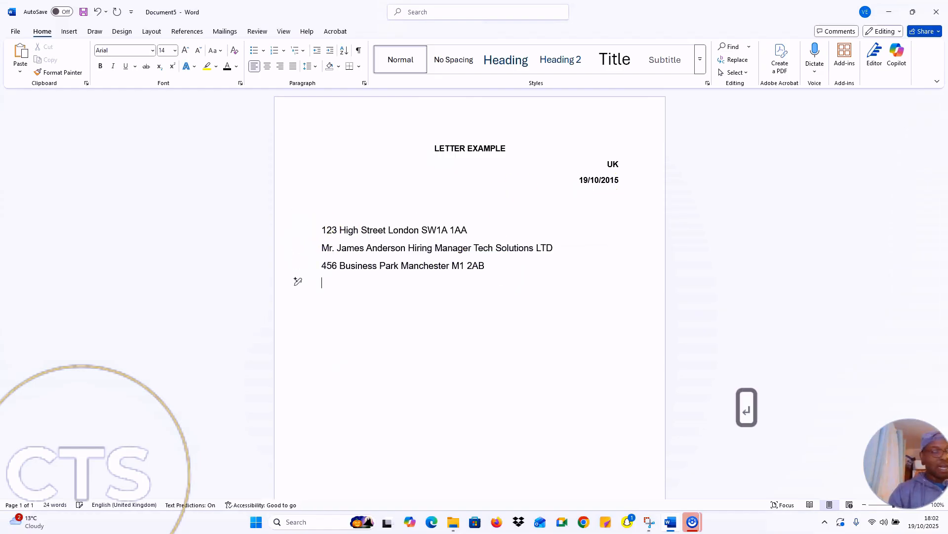
key("Caps_Lock")
type("d")
key("Caps_Lock")
type("E")
key("BackSpace")
key("BackSpace")
- Enter the salutation Dear Mr. with the recipient's surname and a comma, and leave an empty line above it
type("D")
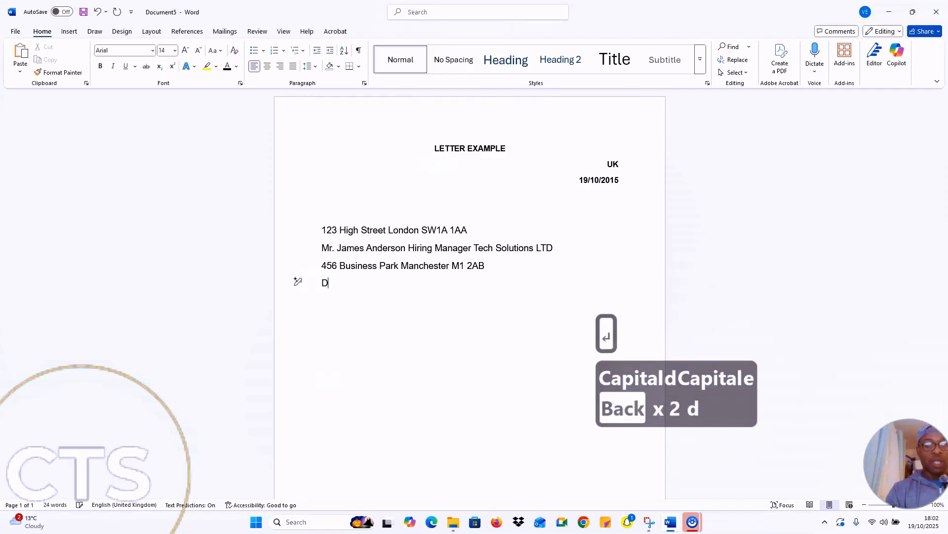
key("Caps_Lock")
type("ear")
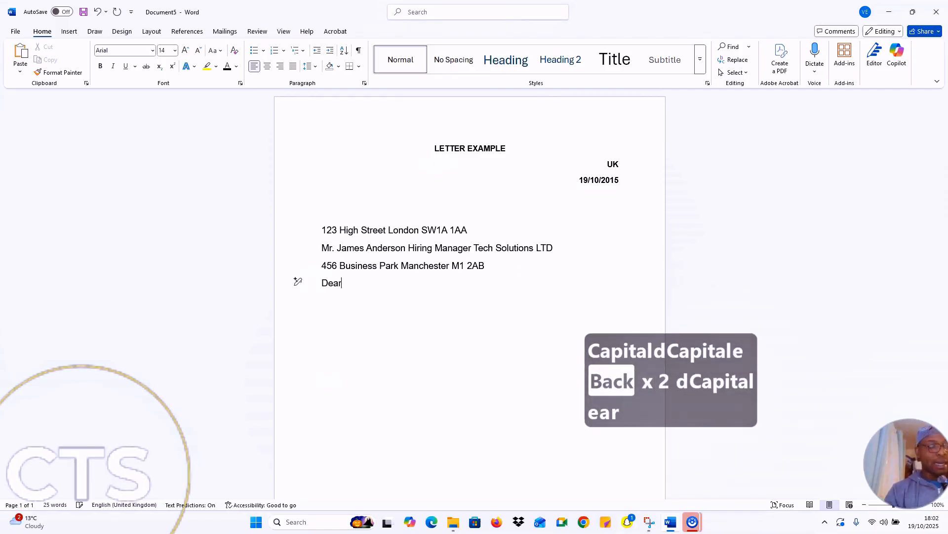
key("Caps_Lock")
type("M")
key("Caps_Lock")
type("r.")
key("Caps_Lock")
type("A")
type("nderson,")
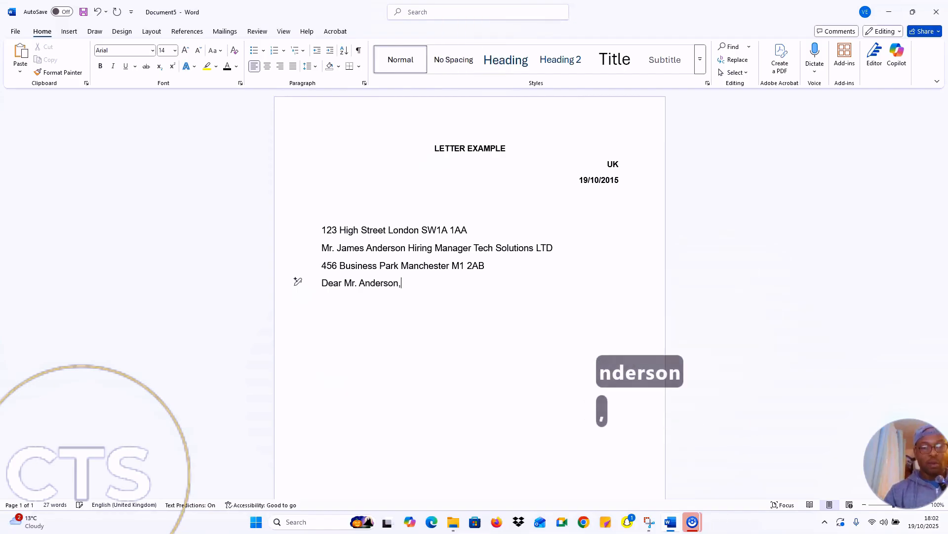
key("Return")
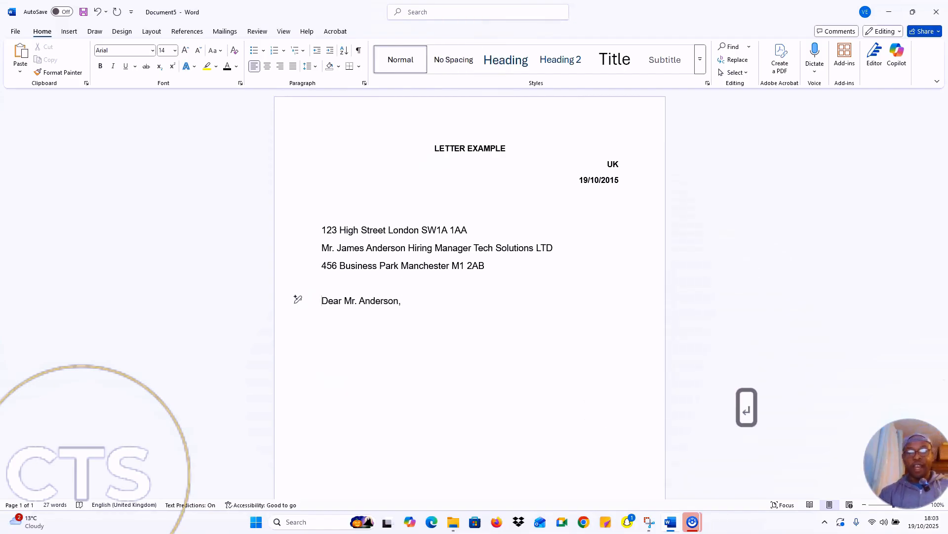
left_click(568, 250)
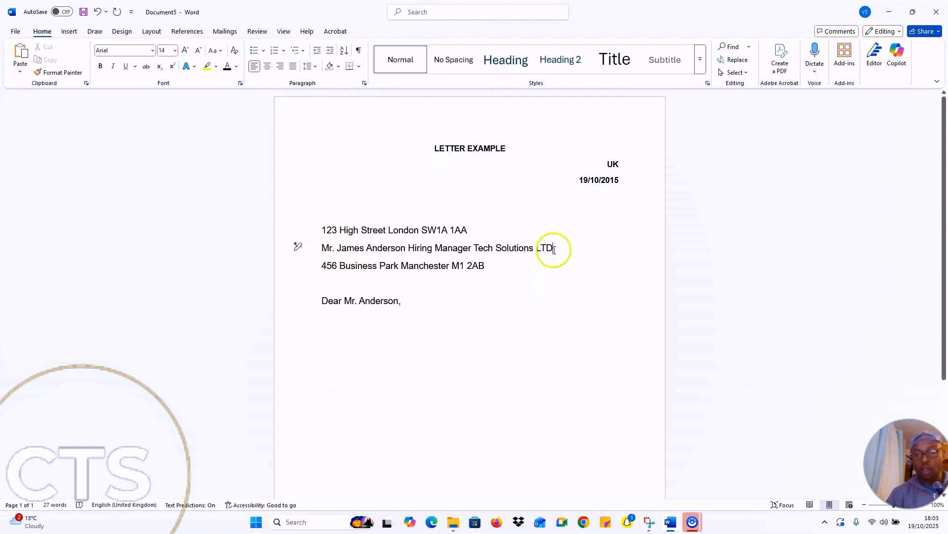
key("Return")
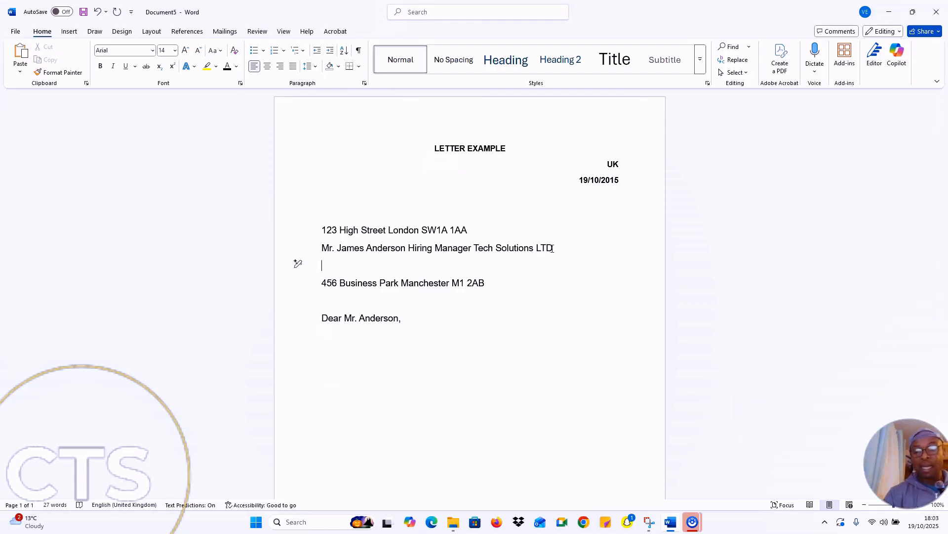
key("BackSpace")
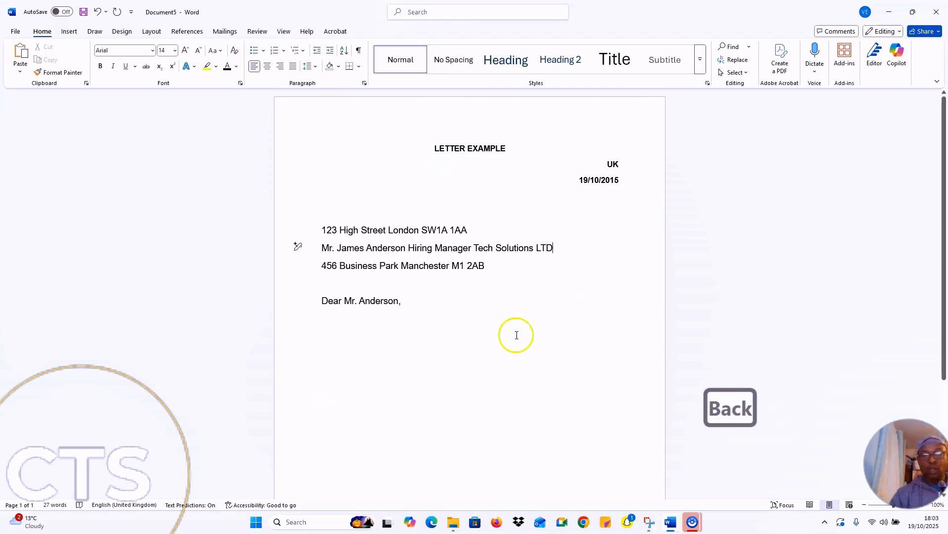
- Enter the subject line "Application for Junior Marketing Assistant Position" directly below the salutation and start a new line
left_click(430, 314)
key("Return")
type("A")
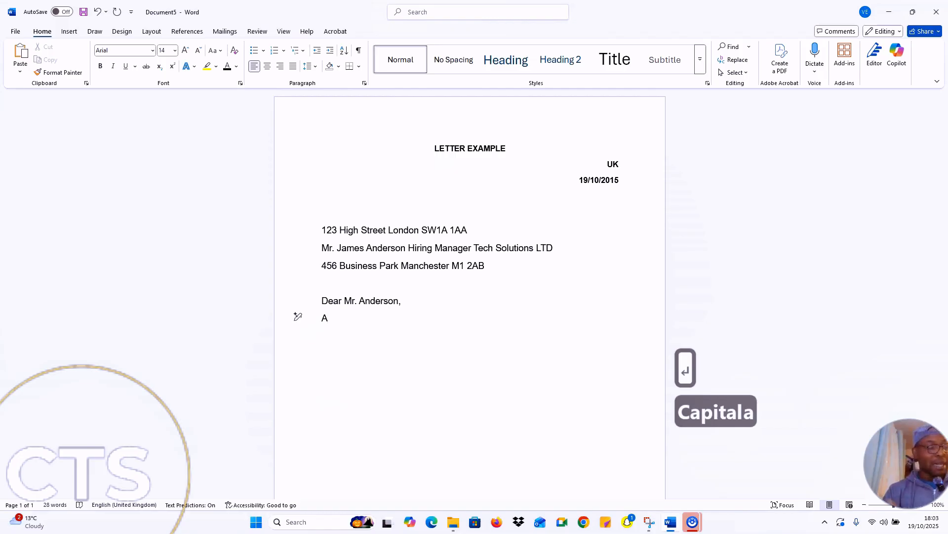
type("pplication fo")
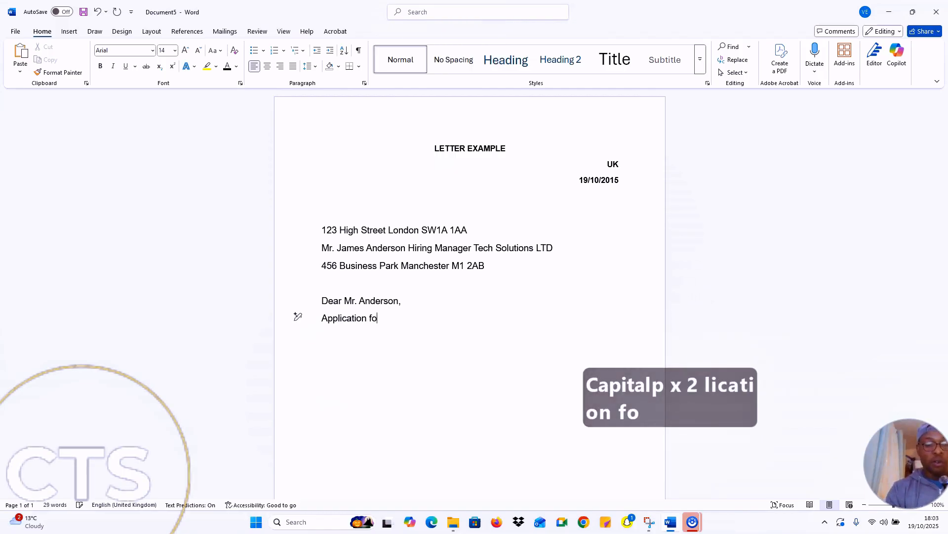
type("r Jun")
key("BackSpace")
key("BackSpace")
key("BackSpace")
type("Junior M")
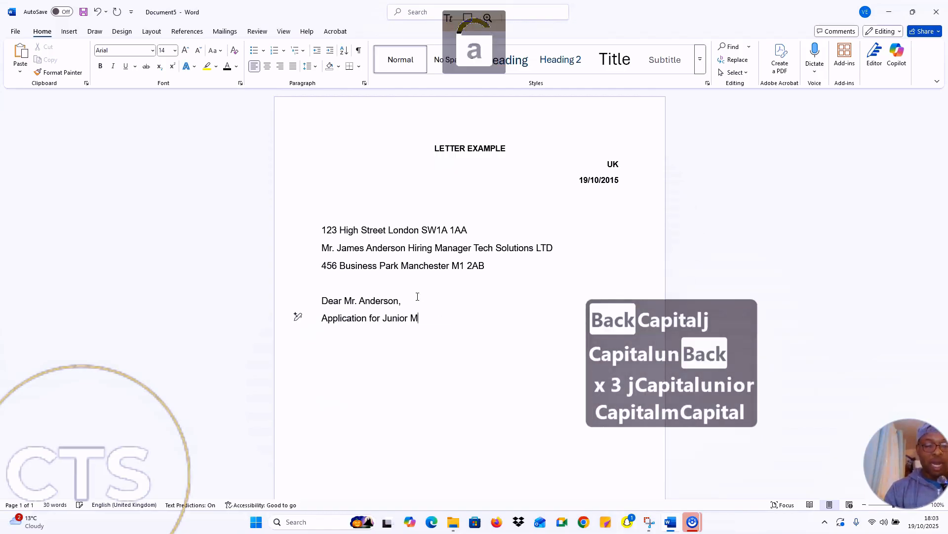
type("arketing Assi")
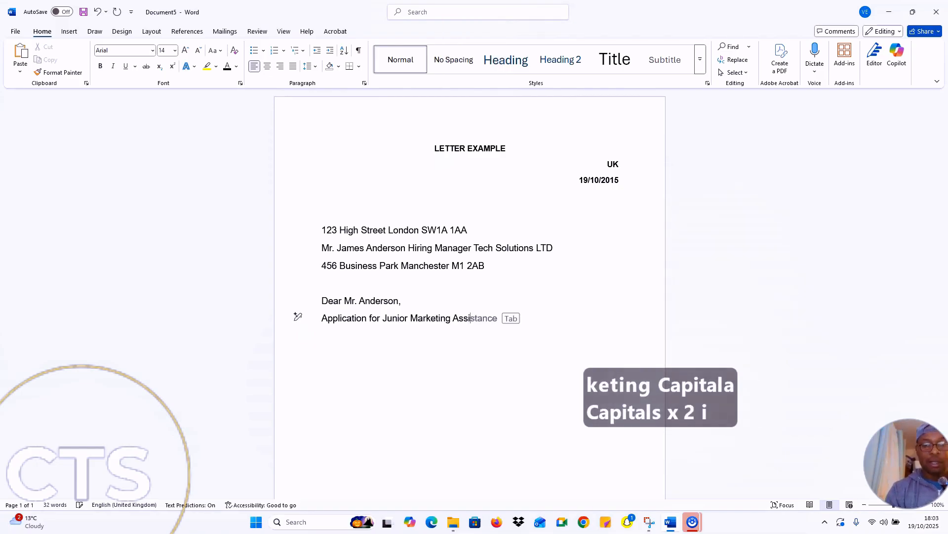
type("stant Position")
key("Return")
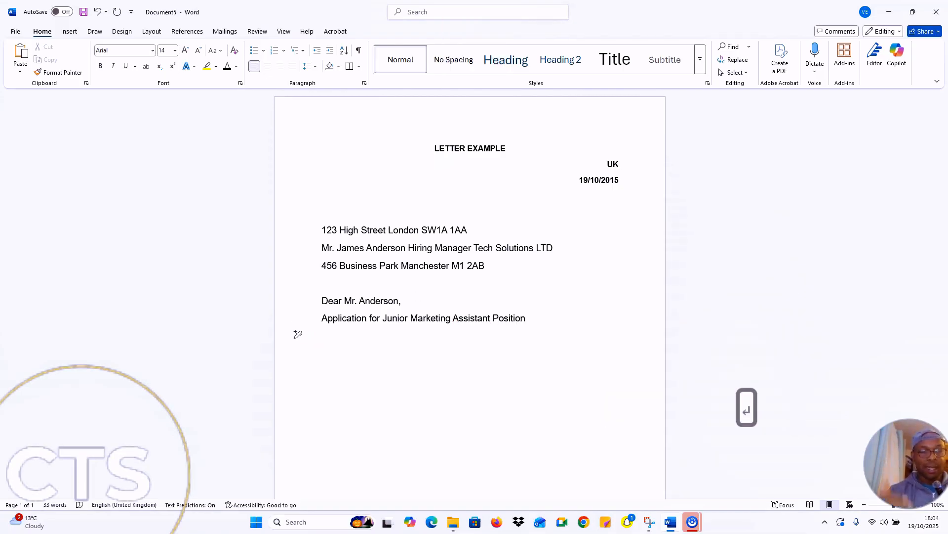
- Begin the body with "I am writing to express my strong interest in the Junior Marketing Position advertised on your company website"
type("I a")
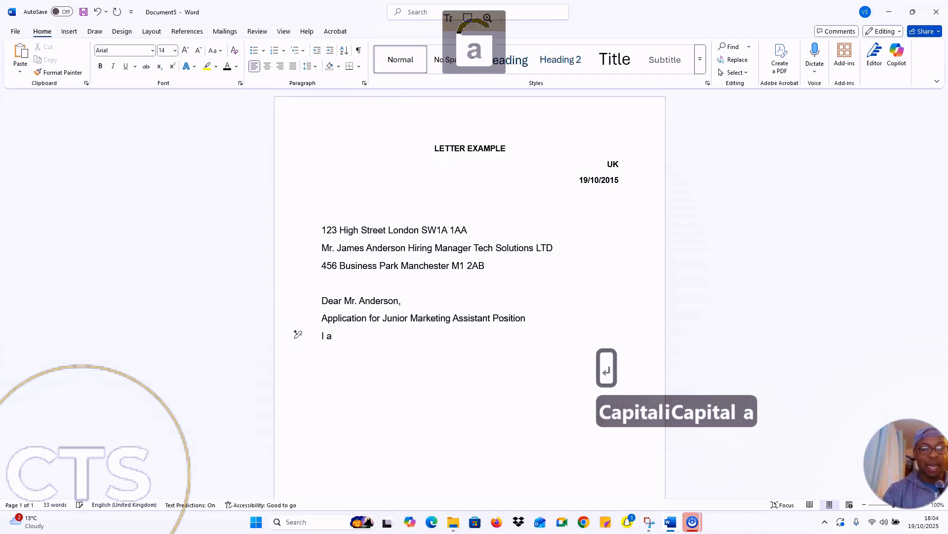
type("m w")
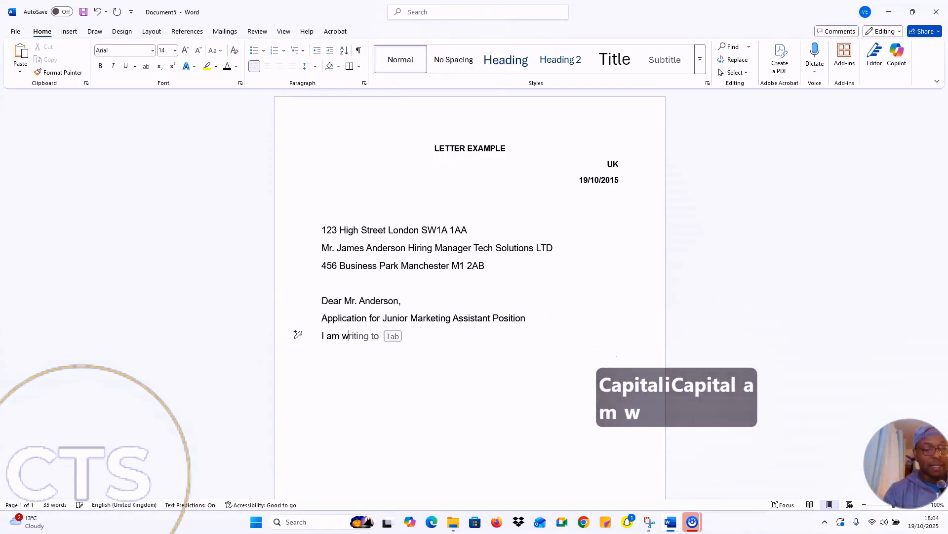
type("riting to expresss m")
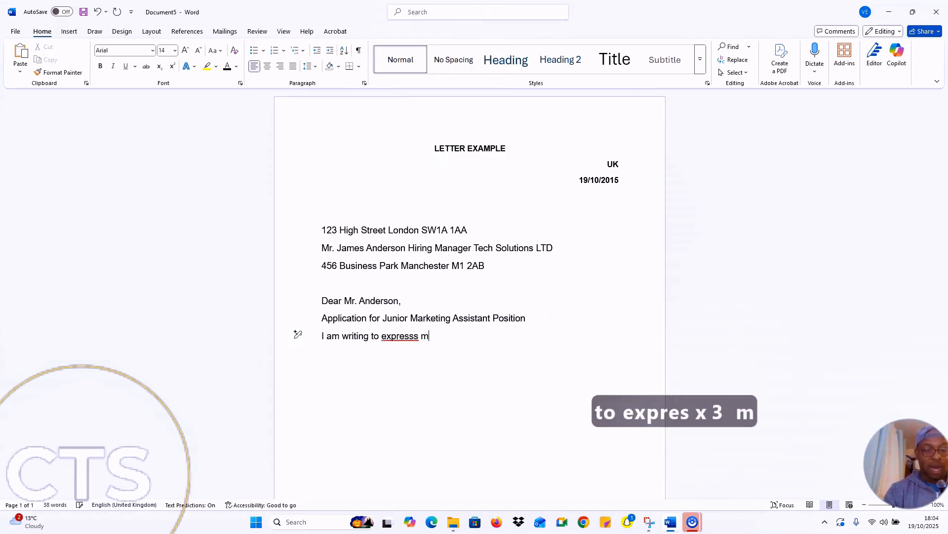
type("y strong inter")
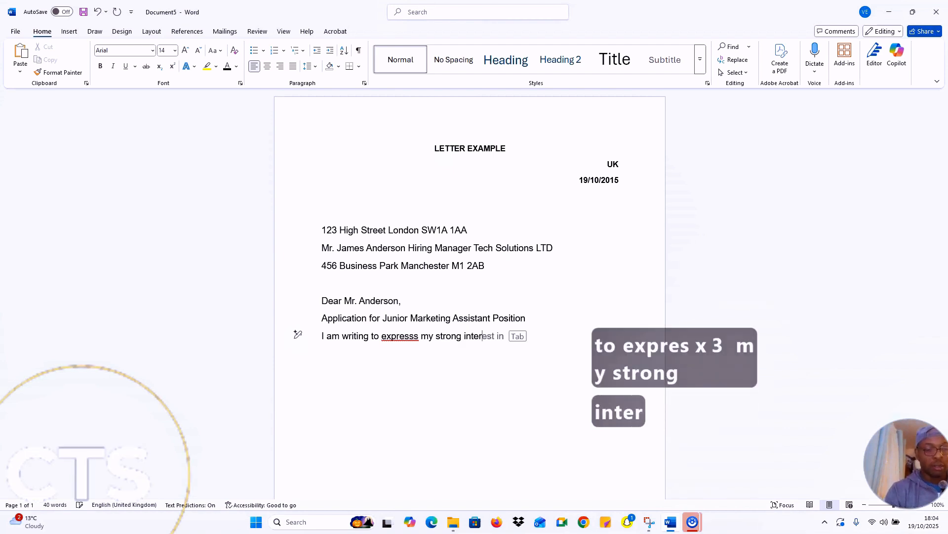
type("est in the j")
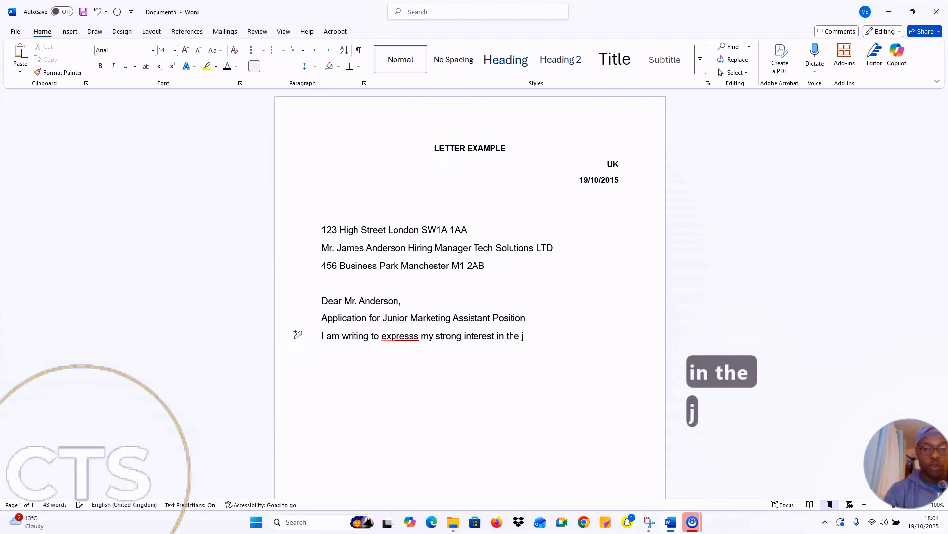
key("BackSpace")
type("Junior Marketin")
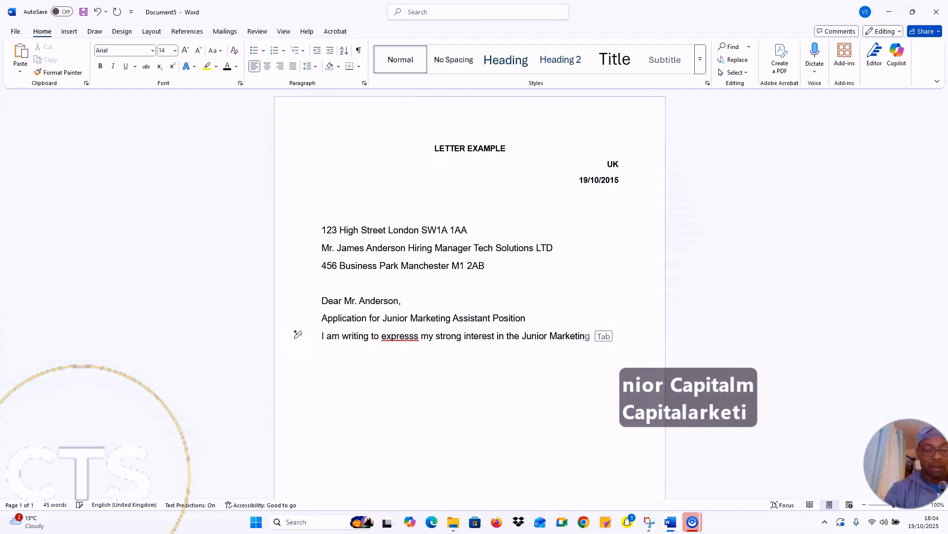
type("g Position advertised ")
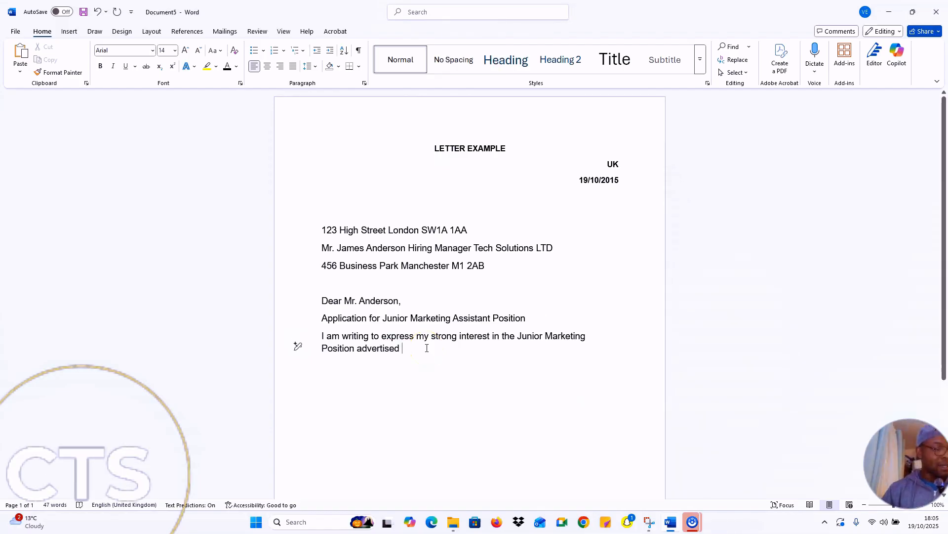
type("on your company webs")
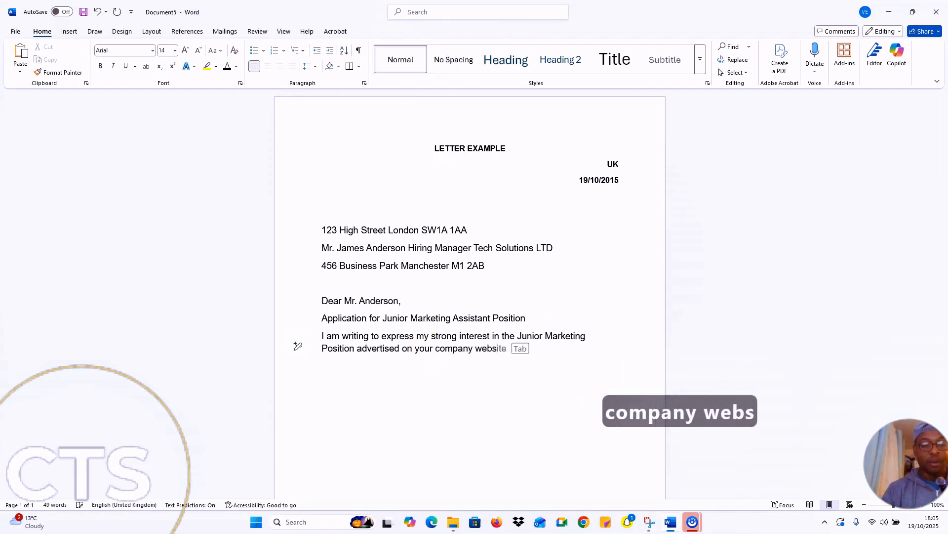
- End the opening sentence and continue with "With my recent qualifications in Digital Marketing and my passion for creatives campaigns, I believe I"
type("ite.With my recent qualification")
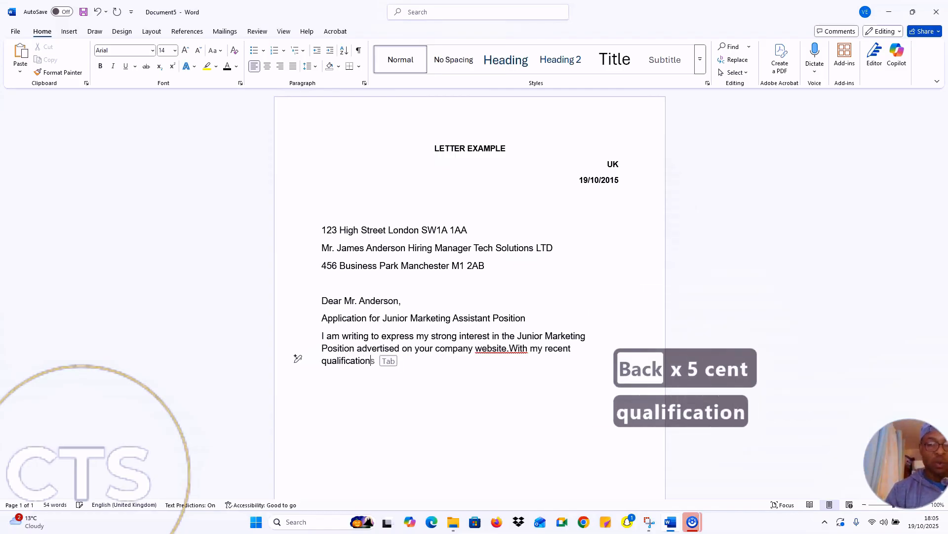
type("s in Digit")
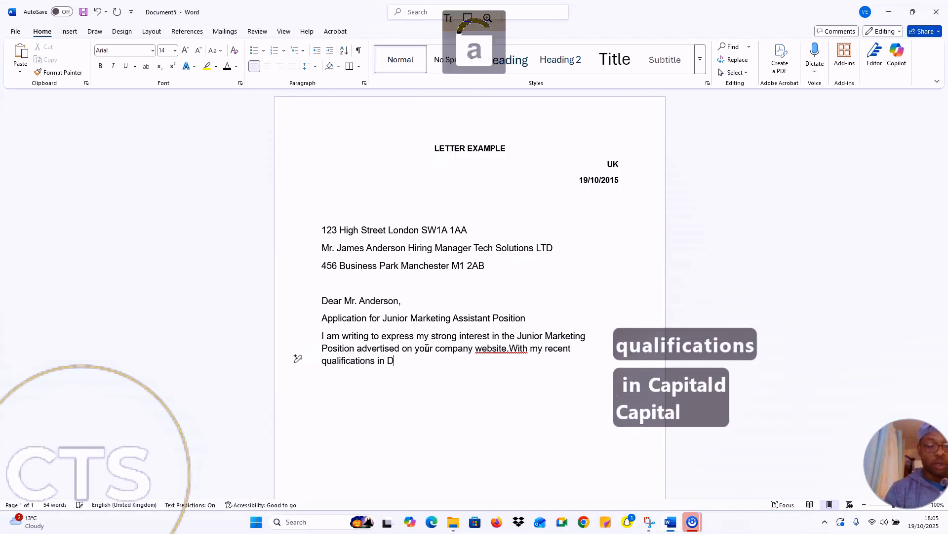
key("BackSpace")
type("ital Marketo")
key("BackSpace")
type("ing an")
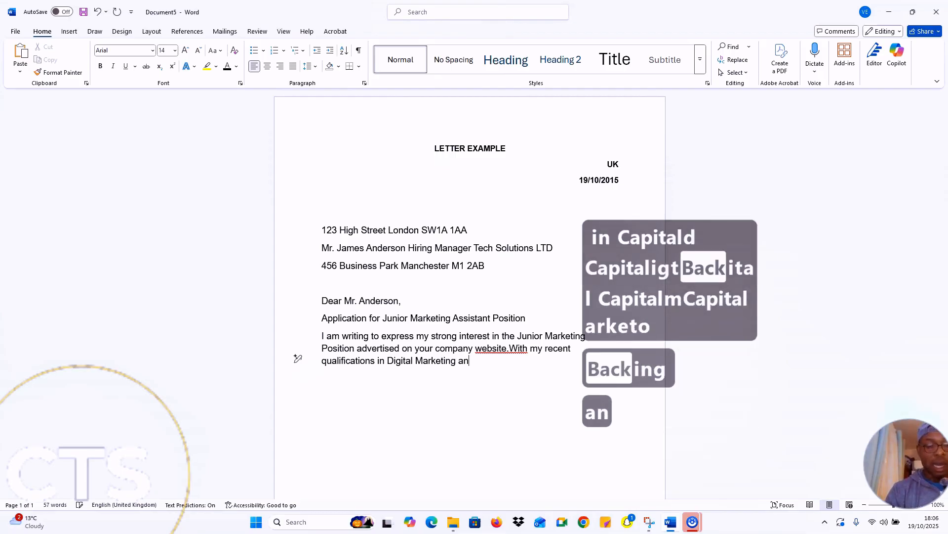
type("d my passion fo")
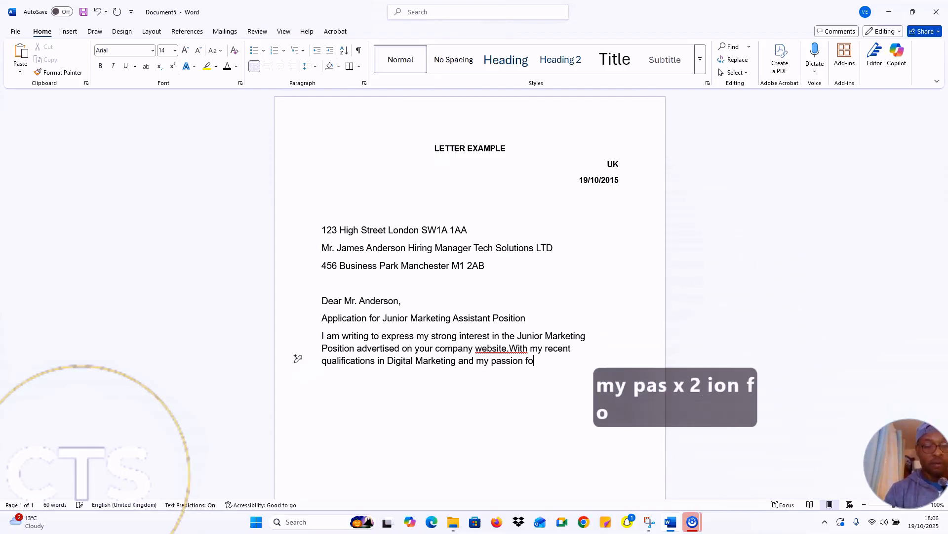
type("r creati")
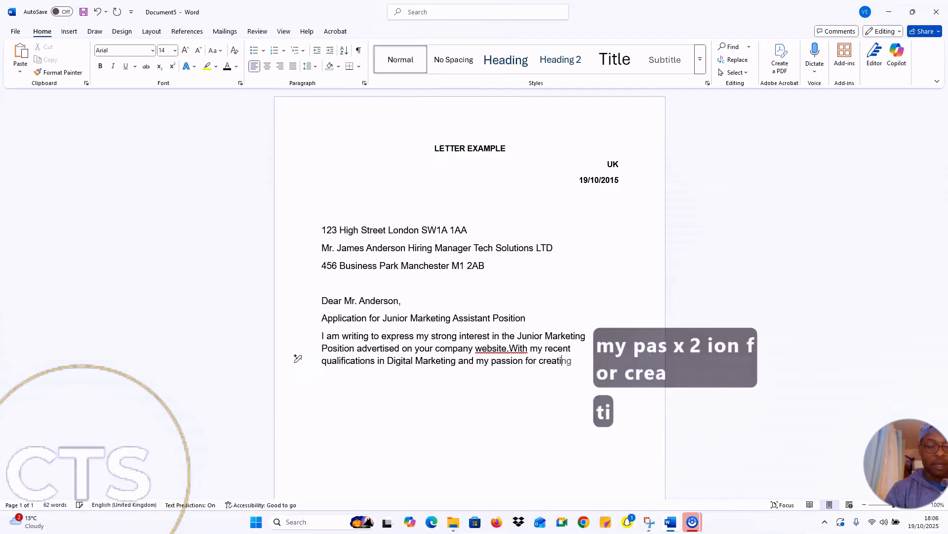
type("ves campaigns, I believe I")
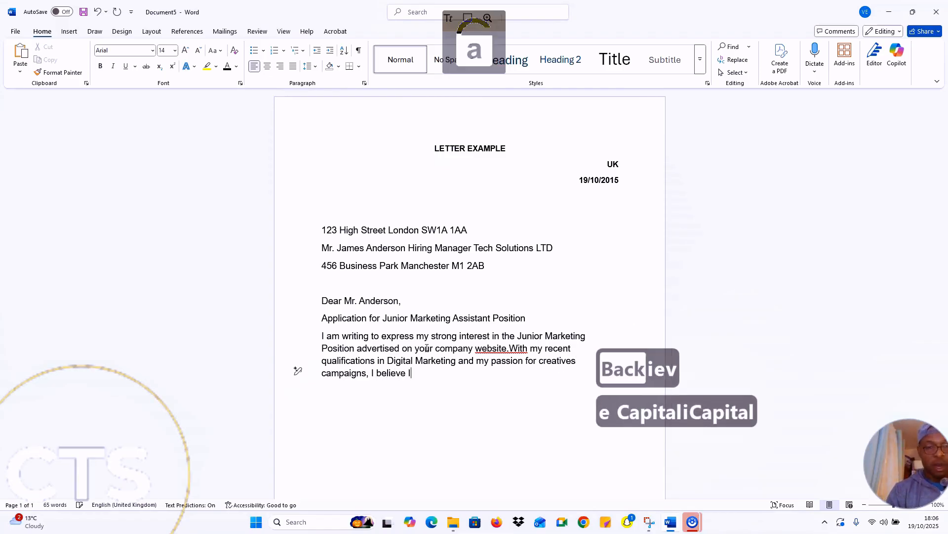
- Finish the paragraph with "would be an excellent addition to your team or company." and insert the missing space before "With"
type(" would be an ")
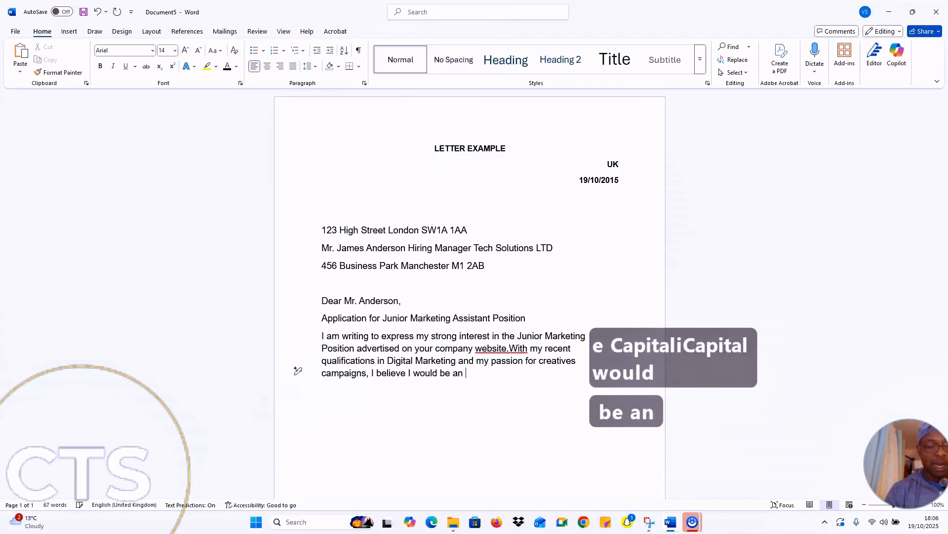
type("excellent addition to y")
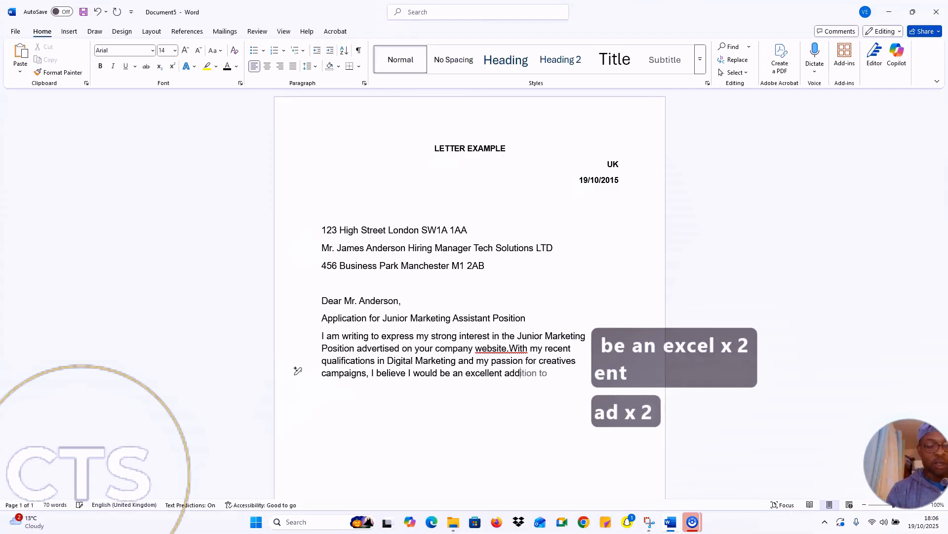
key("BackSpace")
type("tion to your te")
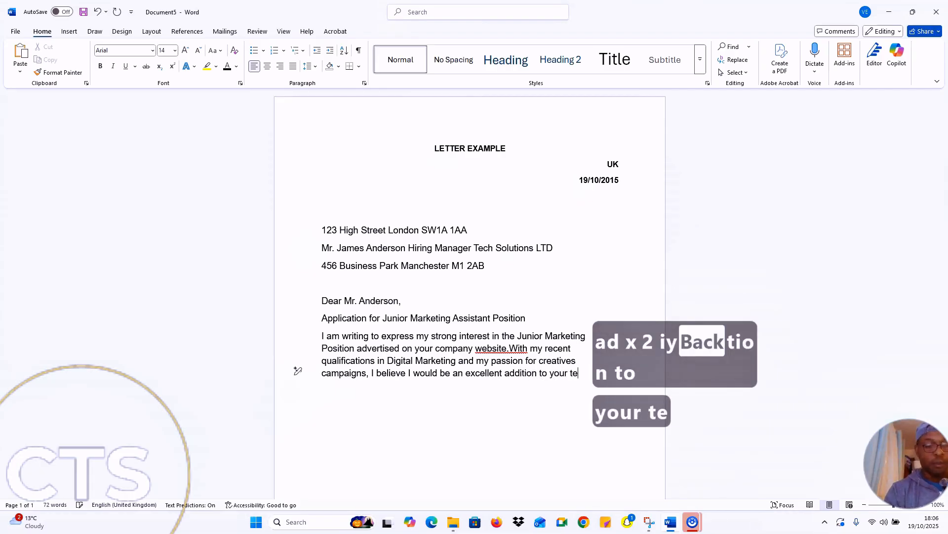
type("am or company.")
left_click(509, 348)
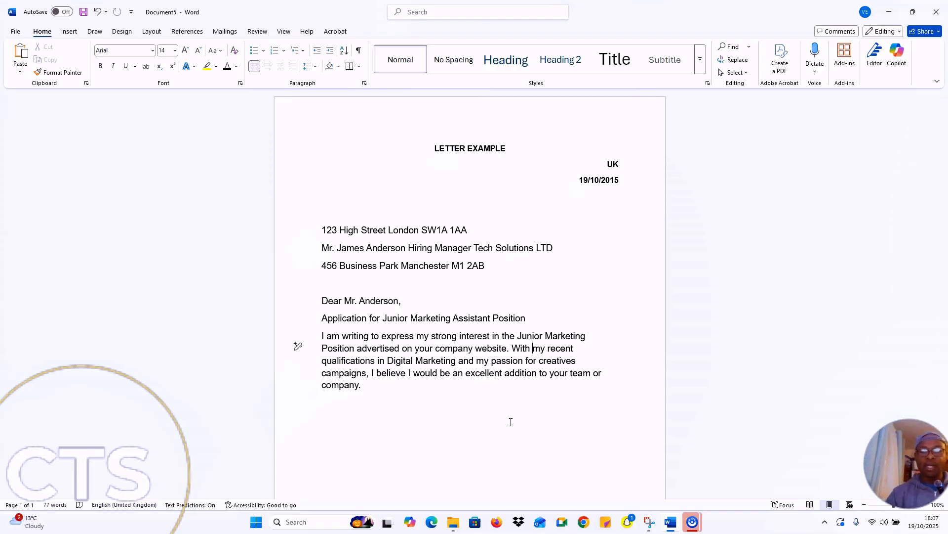
- Add the line "My Skills include:" below the body paragraph and start a round-bulleted list on the line under it
left_click(384, 392)
key("Return")
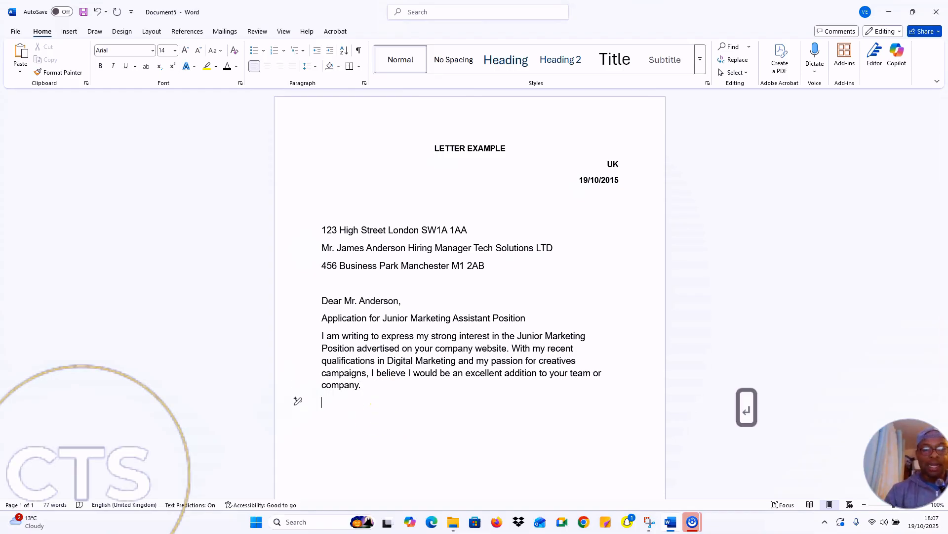
type("My S")
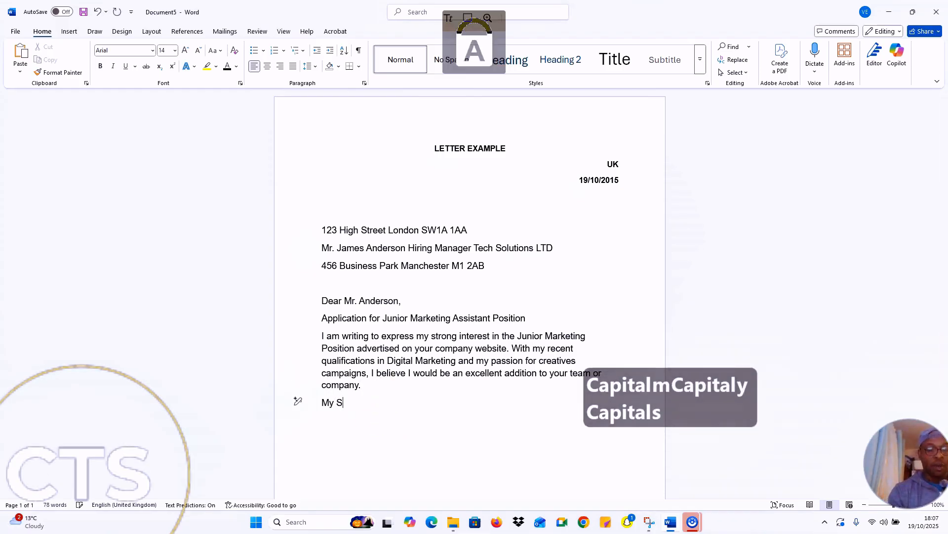
type("kills include:")
key("Return")
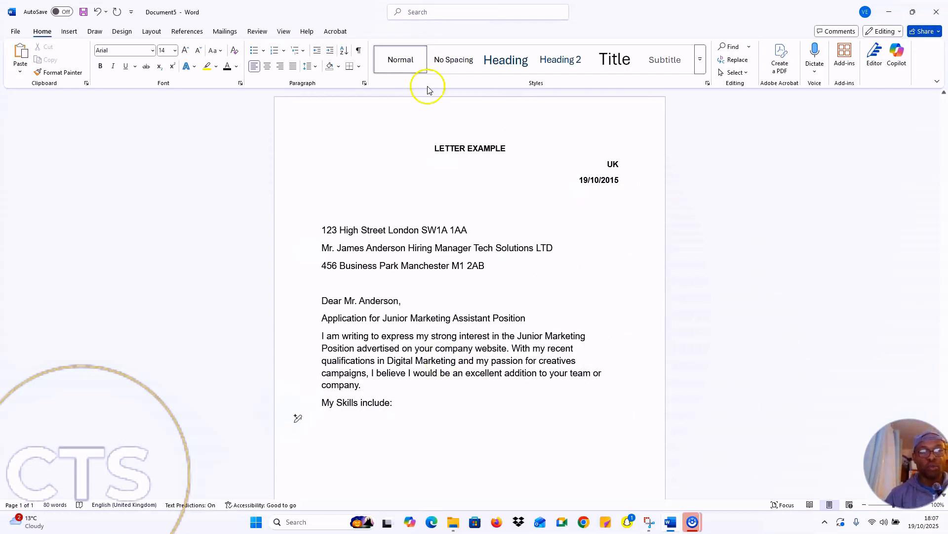
left_click(263, 51)
left_click(285, 84)
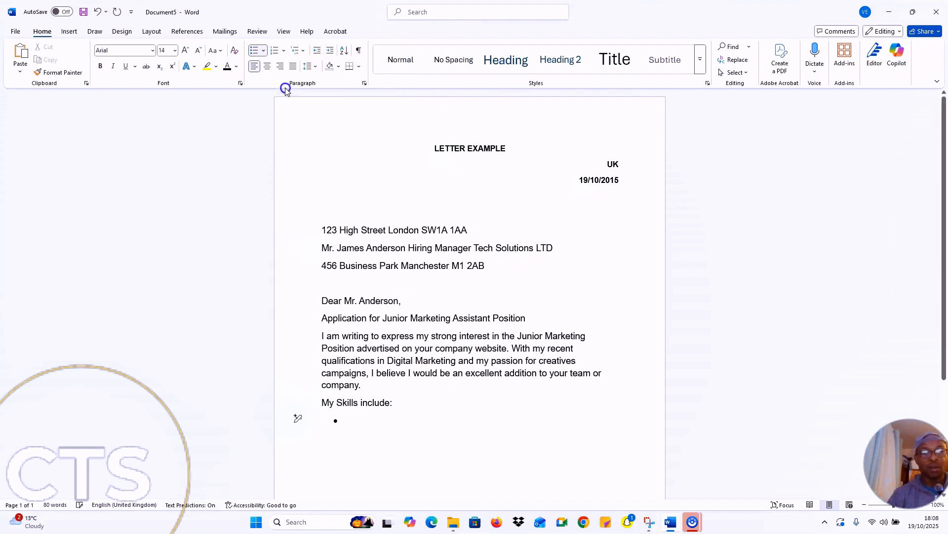
- Enter "Social media management and content creation" as the first bullet item and start a second bullet
key("Caps_Lock")
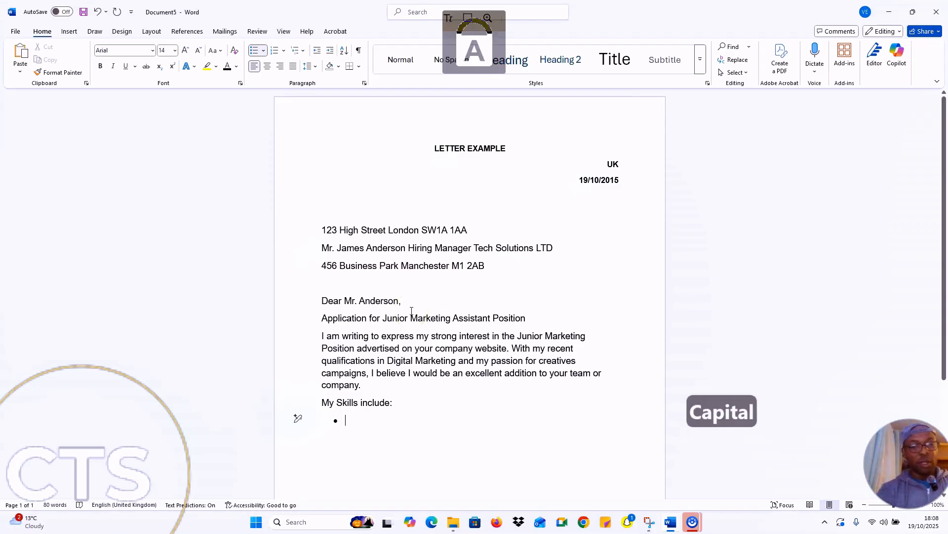
type("S")
key("Caps_Lock")
type("ocial")
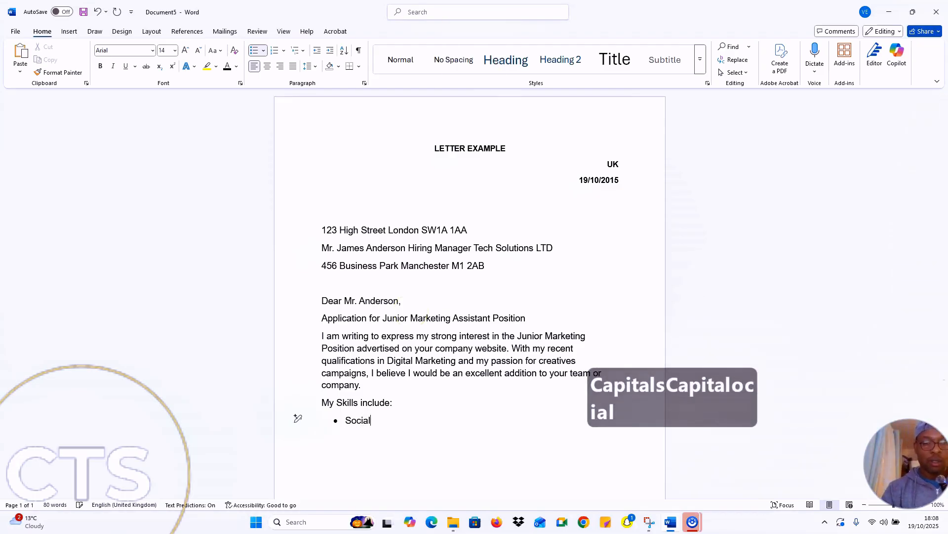
type(" med")
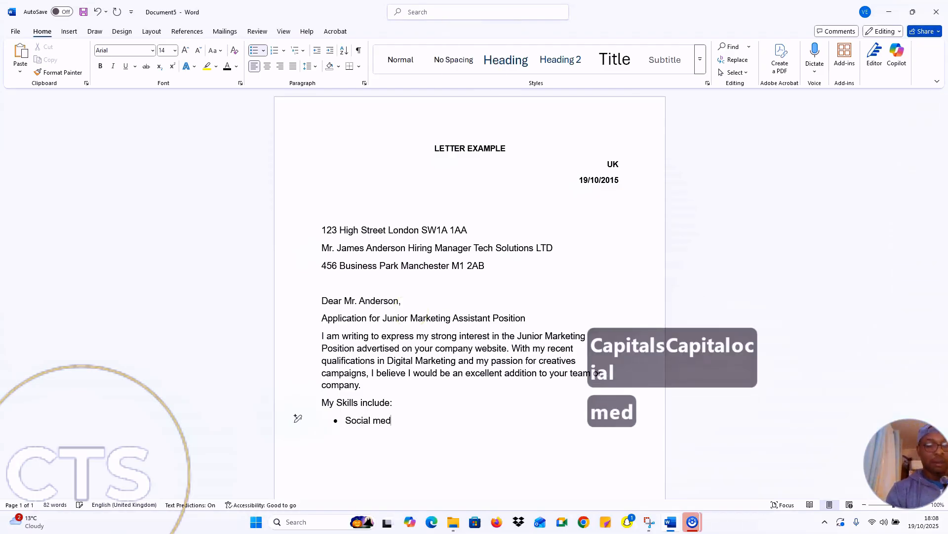
type("ia management")
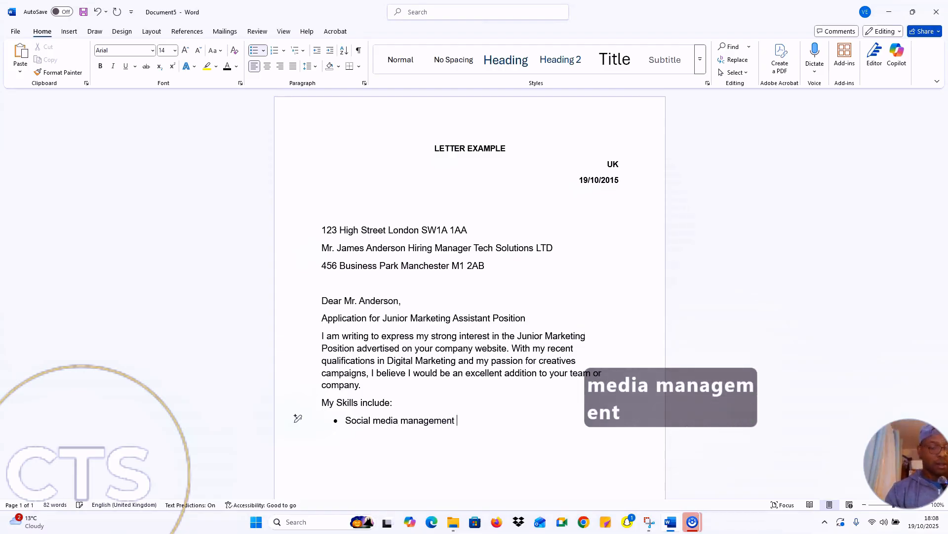
type(" and ")
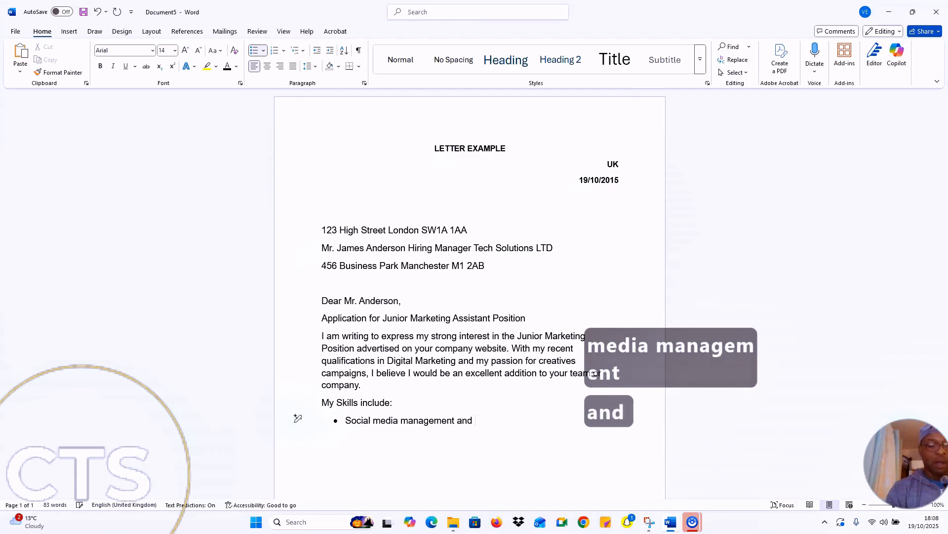
type("conte")
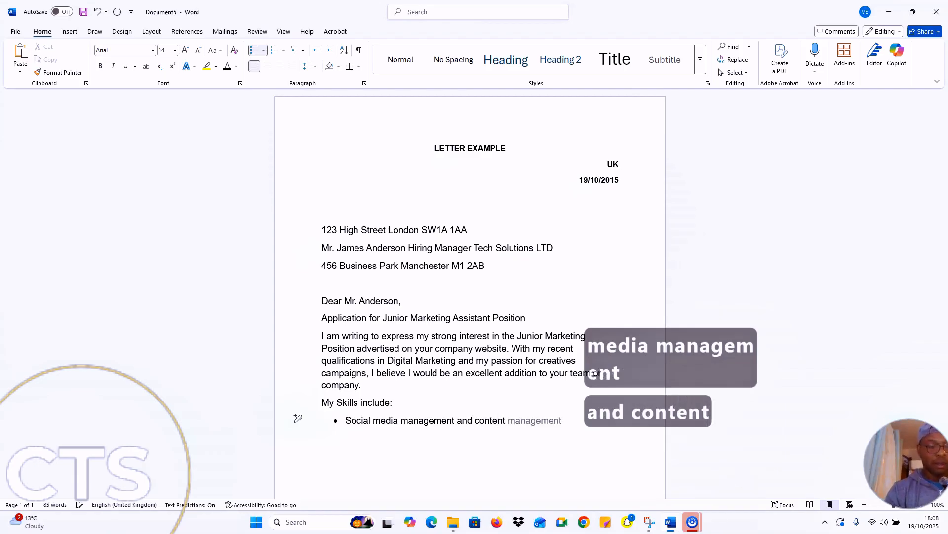
type("nt creat")
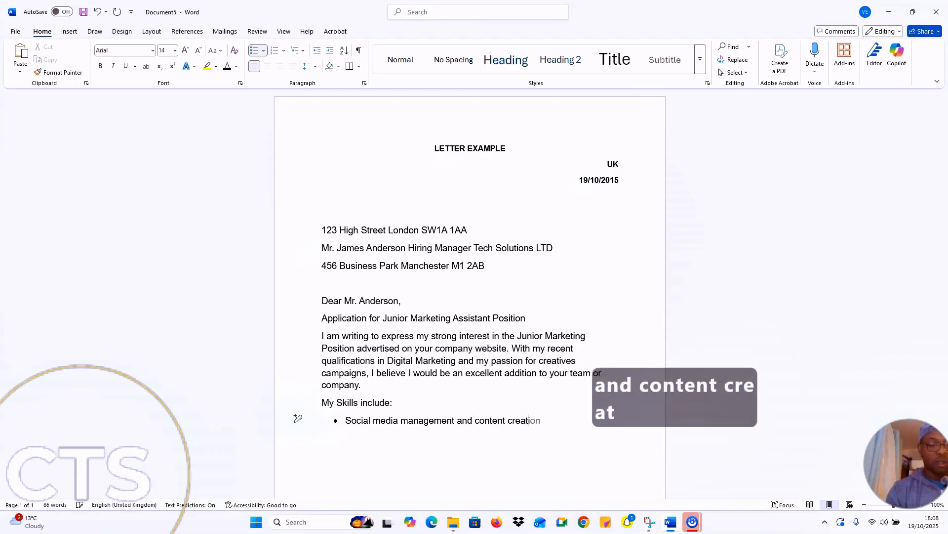
type("ion")
key("Return")
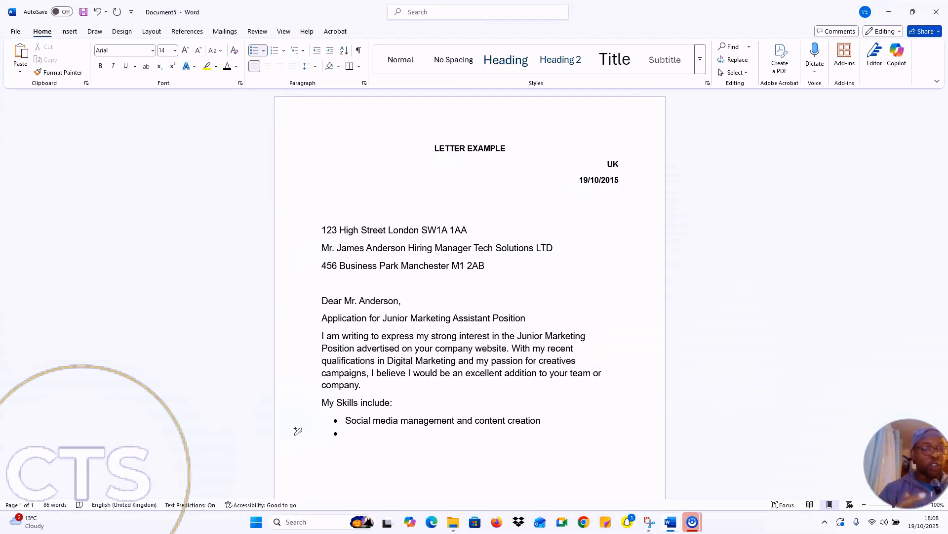
- Enter "Basic graphic design using Canva and Adobe" as the second bullet item and start a third bullet
type("Basic")
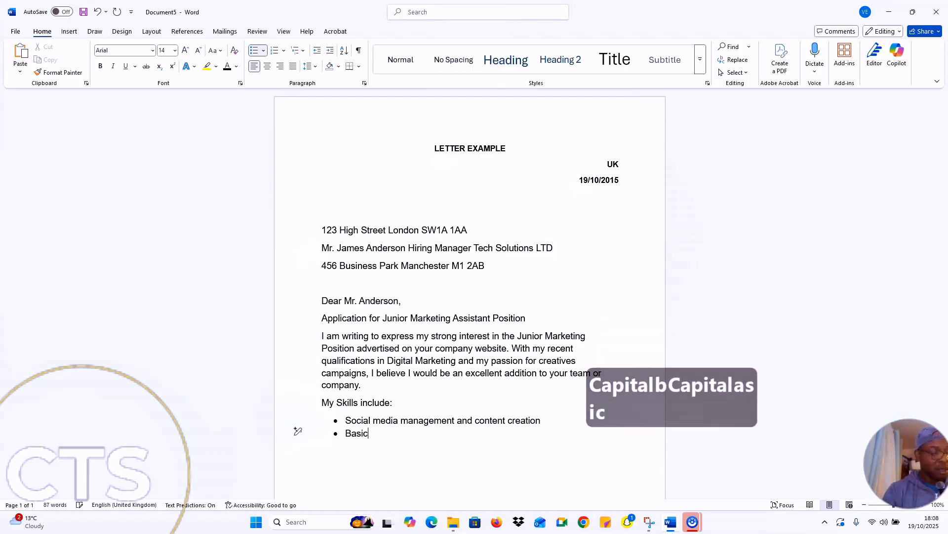
type(" grapho")
key("BackSpace")
type("ic ")
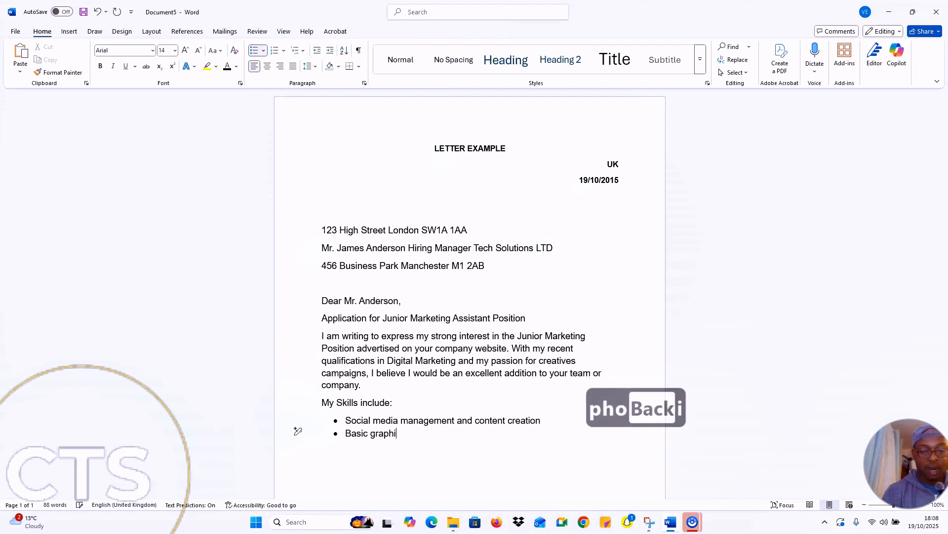
type("design usinf")
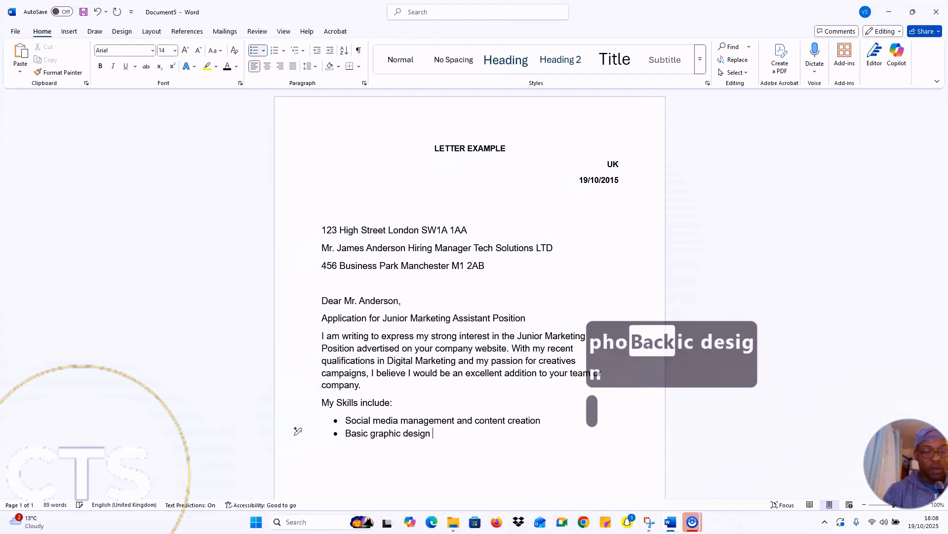
key("BackSpace")
type("g Canva and Adobe")
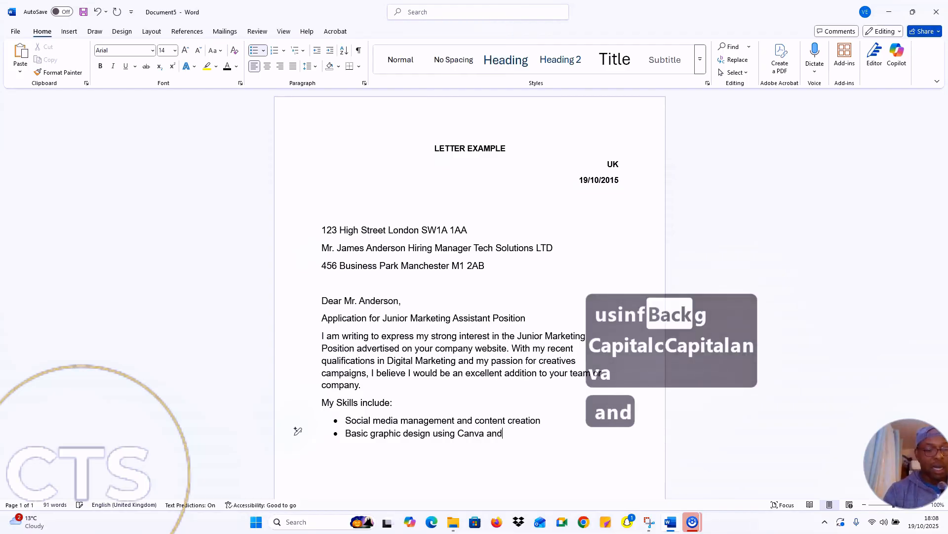
key("Return")
- Enter "Email marketing campaigns" and "Market research and data analysis" as the third and fourth bullet items
type("Email marketing can")
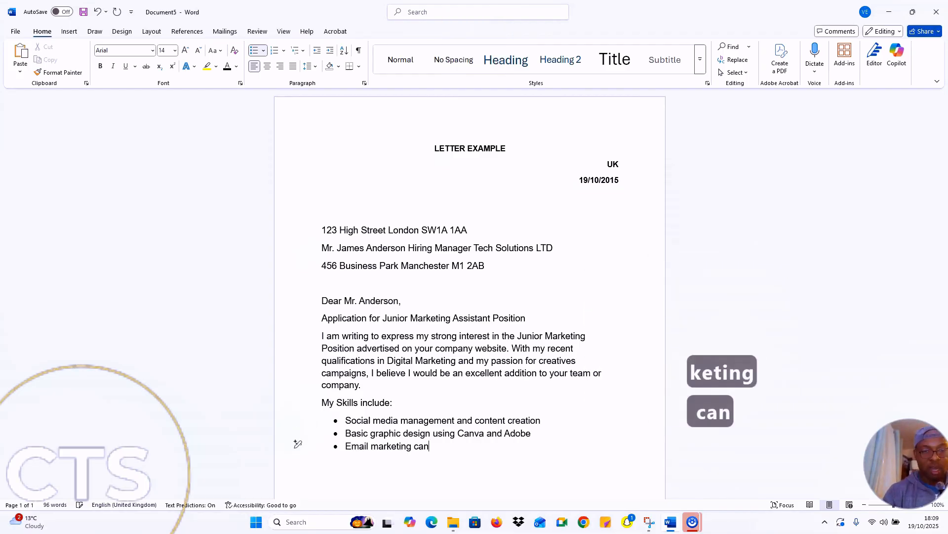
key("BackSpace")
type("mpaigns")
key("Return")
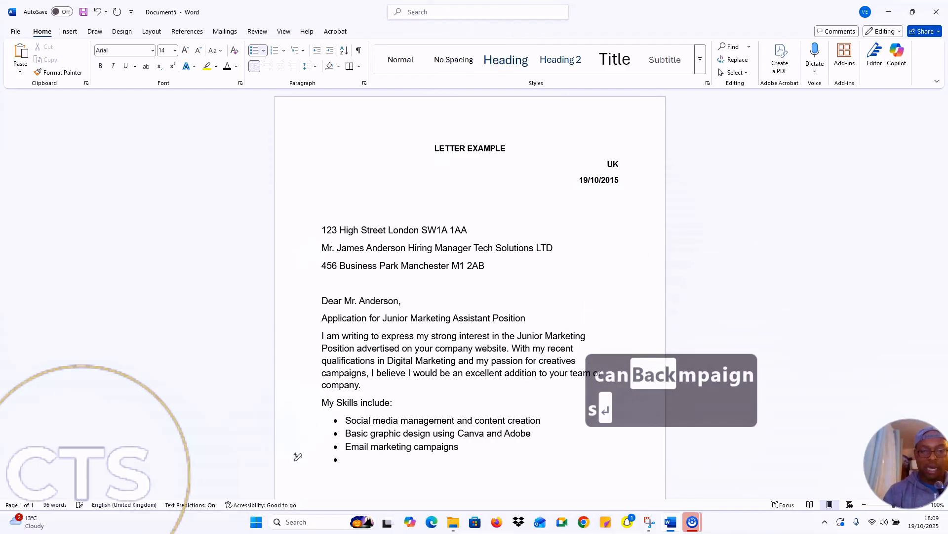
type("Mar")
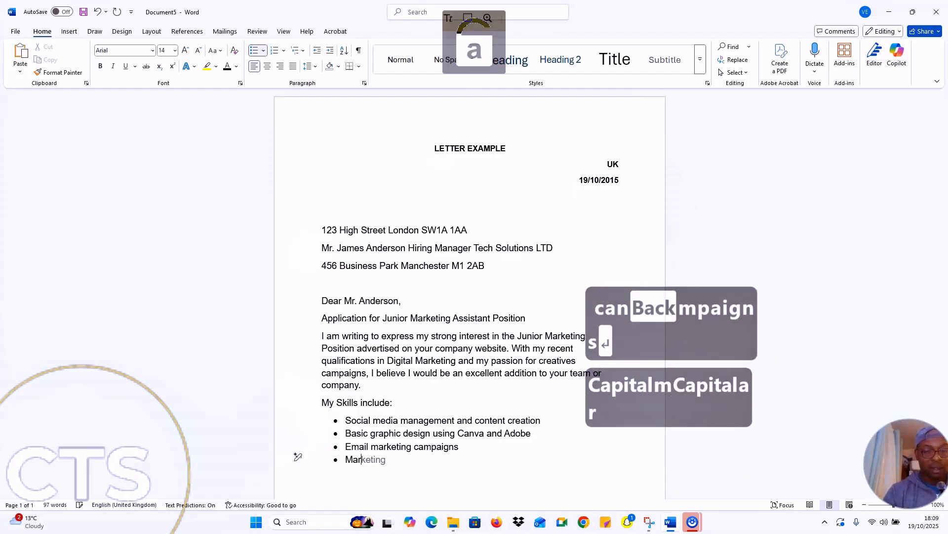
type("ket research and data ana")
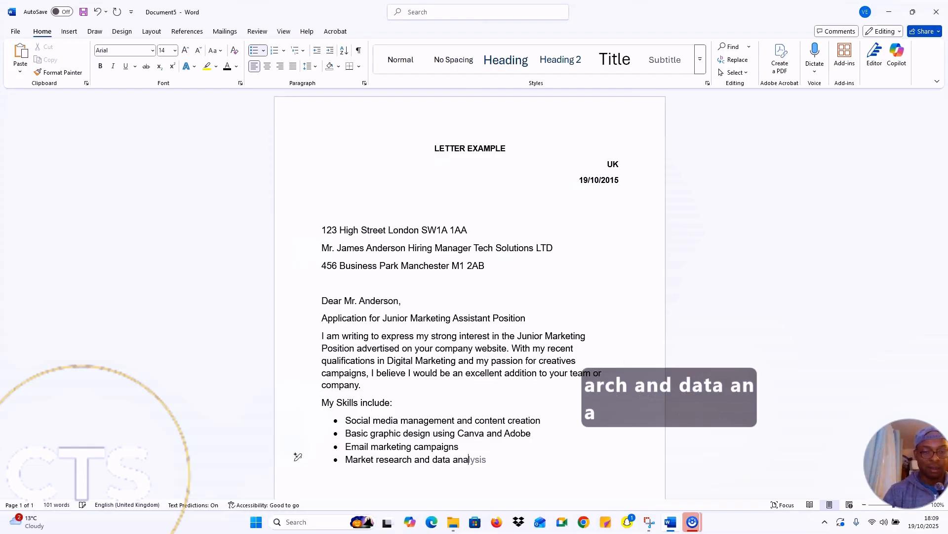
key("Tab")
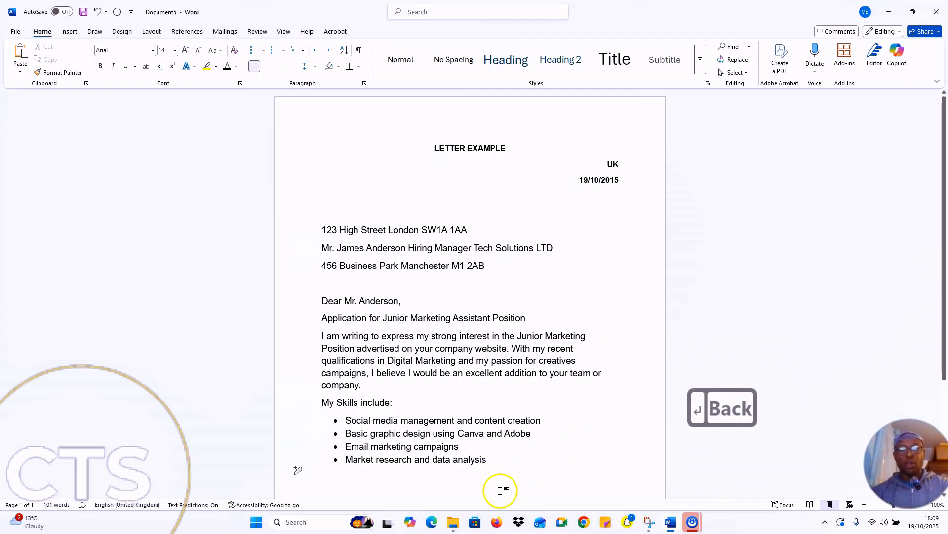
- End the round-bulleted skills list after its fourth item and start an unbulleted line below it
left_click(264, 51)
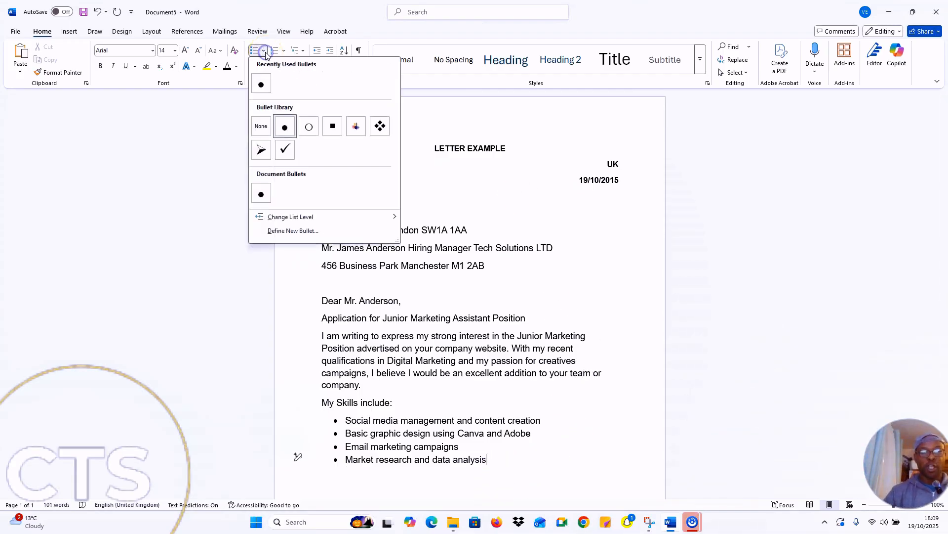
left_click(262, 85)
key("Return")
key("BackSpace")
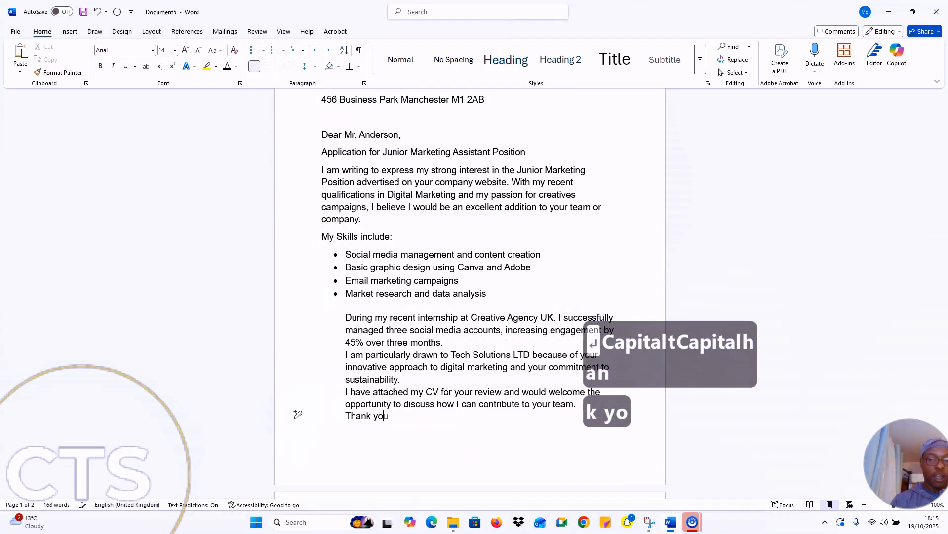
- Complete the closing line to read "Thank you for considering my application. I look forward to hearing from you."
type("u for cons")
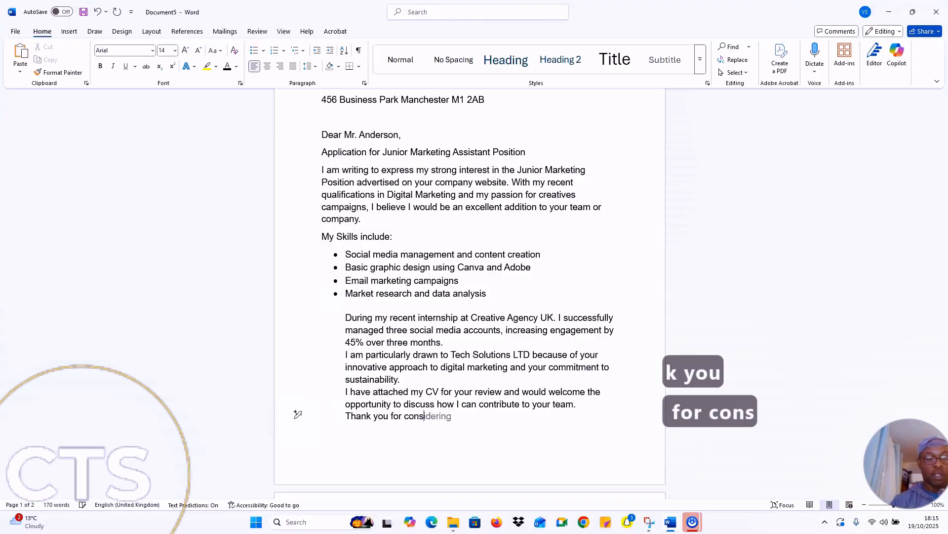
type("idering my app")
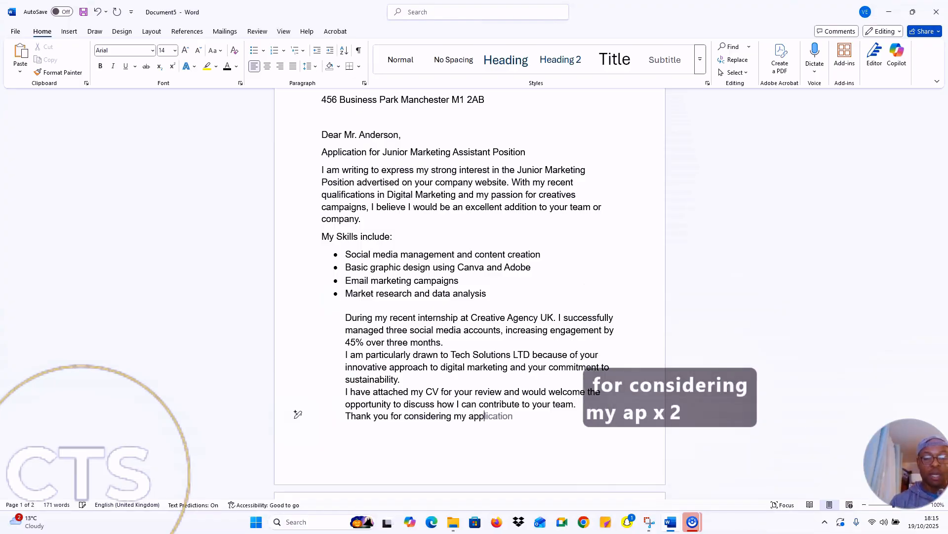
type("lication. I look for")
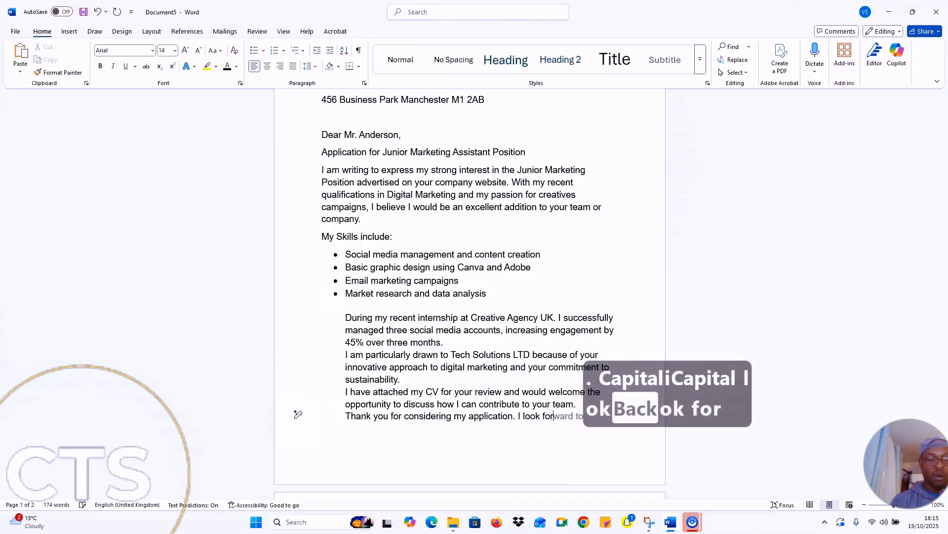
type("ward to g")
key("BackSpace")
type("hearing fro")
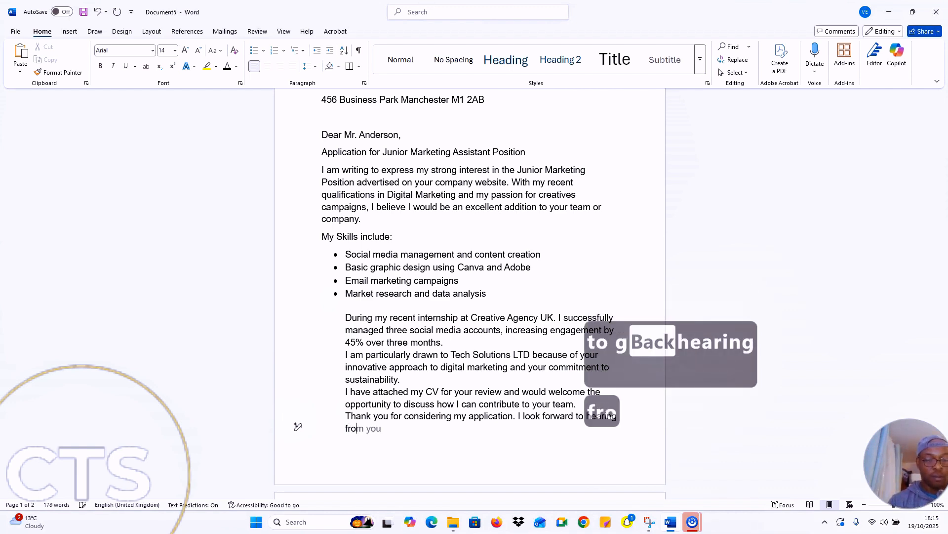
type("m you.")
- Add the sign-off "Yours Sincerely" on a new line and enter the sender's full name below it
key("Return")
type("Yours Sins")
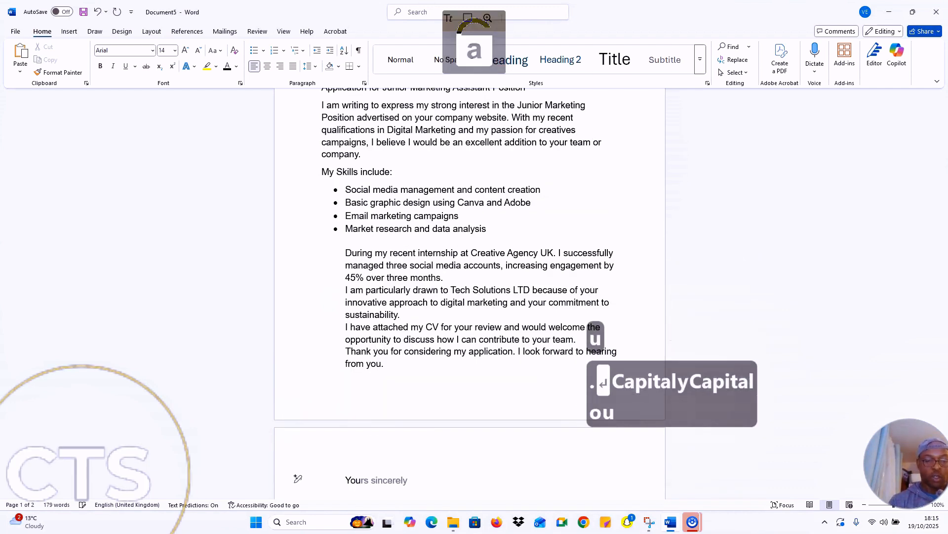
key("BackSpace")
key("BackSpace")
type("ncerely")
key("Return")
type("Sarah Thompson")
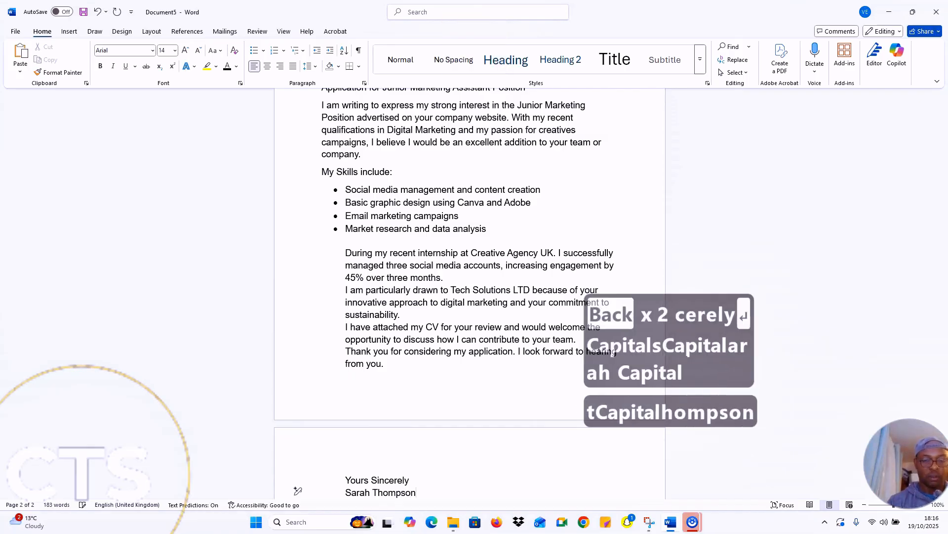
- Select the whole letter and set its text to Arial, size 12
scroll(466, 434, "up", 5)
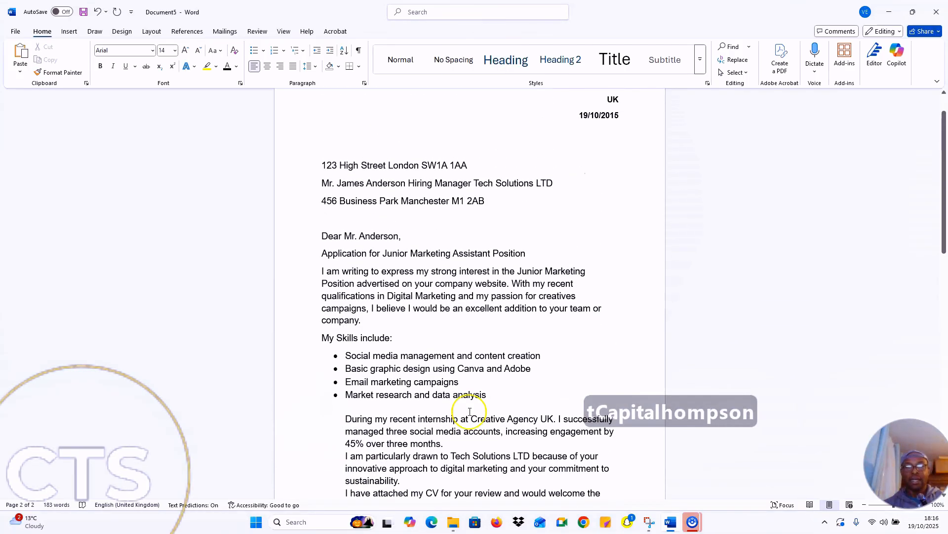
scroll(469, 411, "down", 2)
scroll(553, 345, "down", 5)
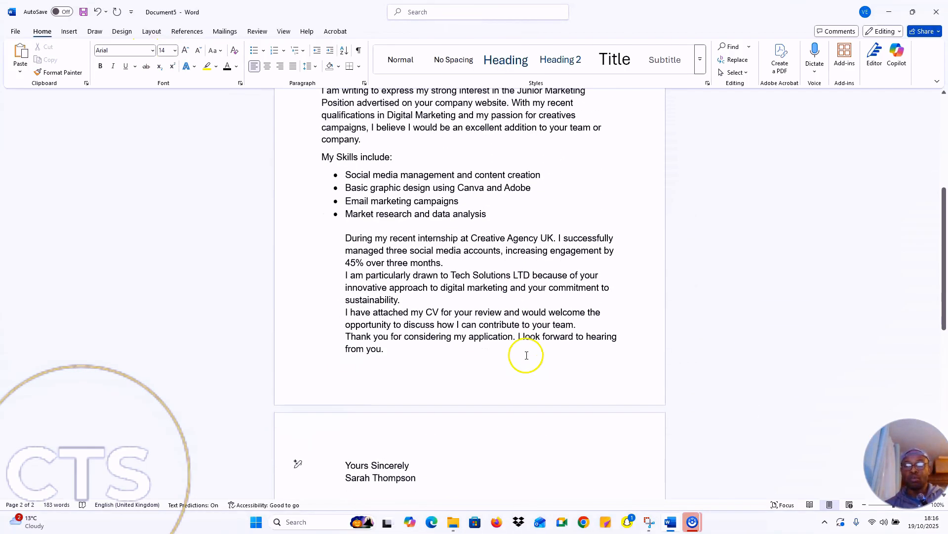
left_click_drag(434, 401, 296, 85)
left_click(153, 51)
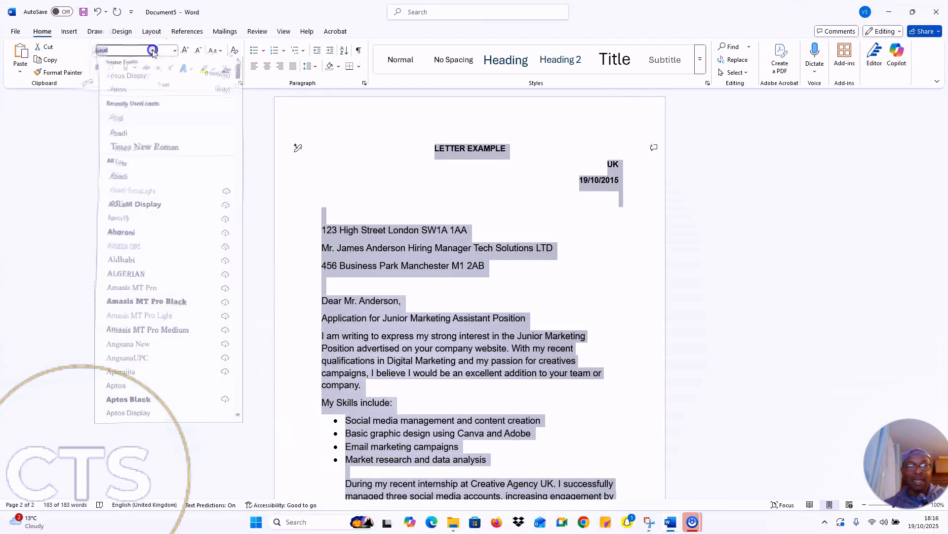
left_click(116, 118)
left_click(175, 50)
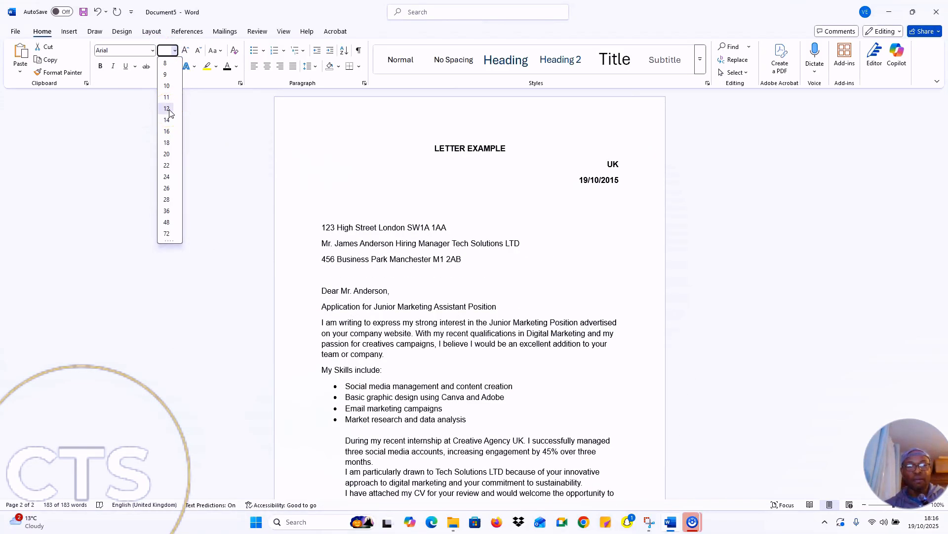
left_click(166, 109)
left_click(574, 268)
- Insert two blank lines between the closing thank-you line and "Yours Sincerely"
scroll(603, 294, "down", 3)
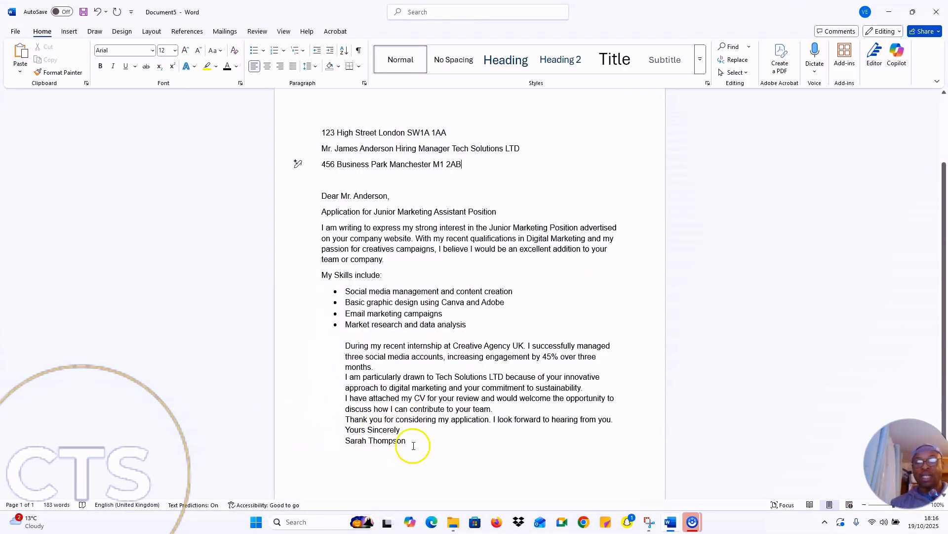
left_click(349, 429)
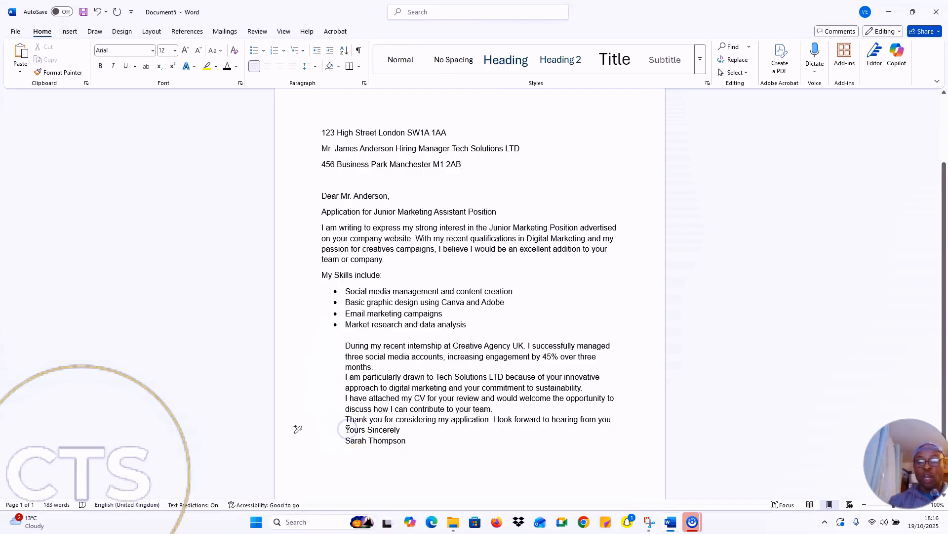
key("Return")
key("Return")
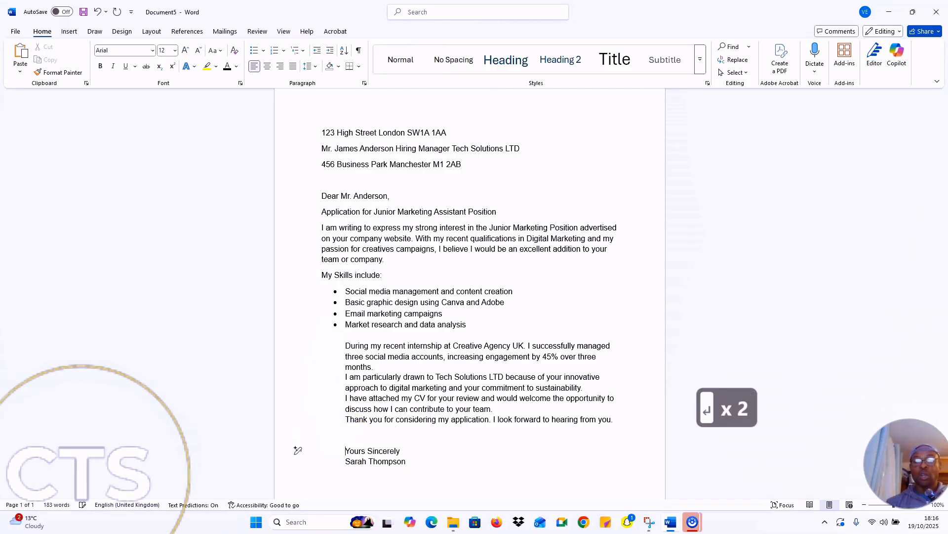
scroll(364, 419, "down", 2)
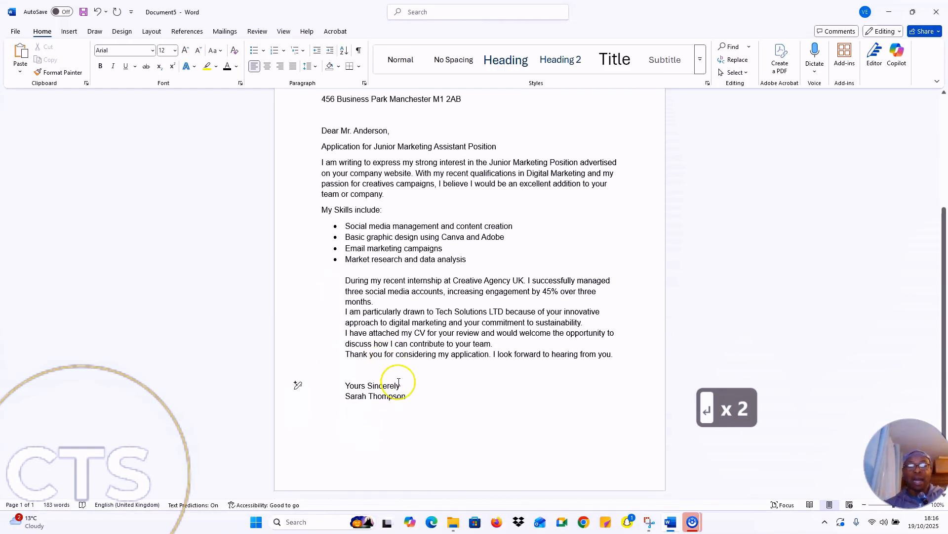
- Select the whole letter from the sender's name up to the heading and make all text bold
left_click(422, 398)
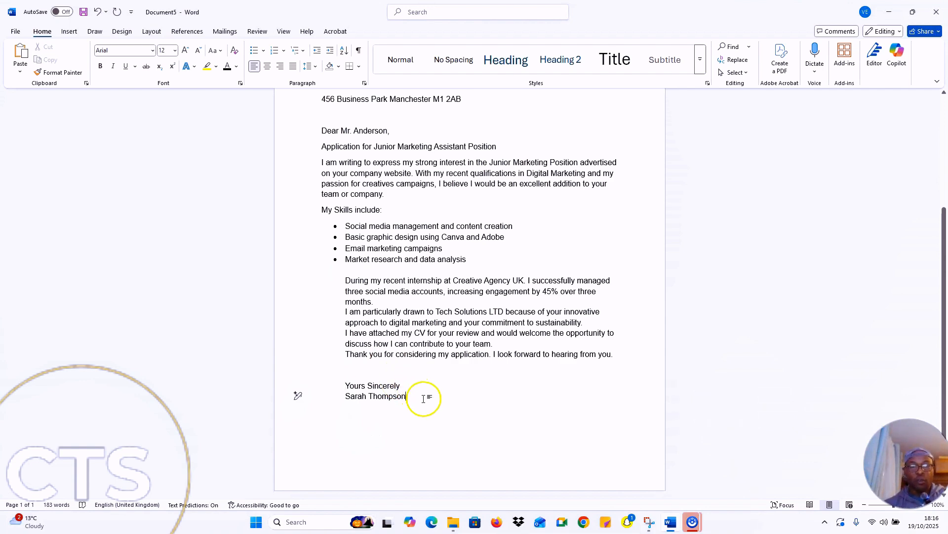
left_click_drag(423, 399, 207, 63)
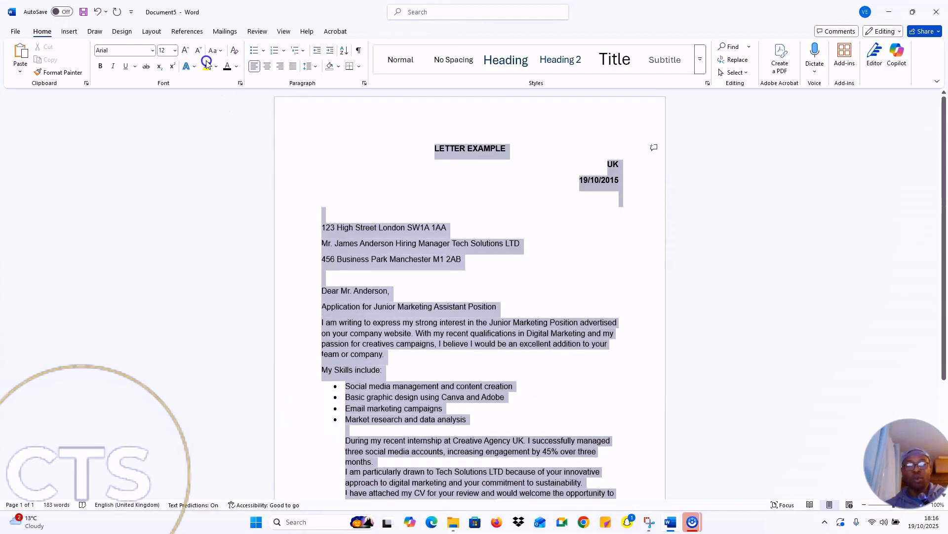
left_click(98, 67)
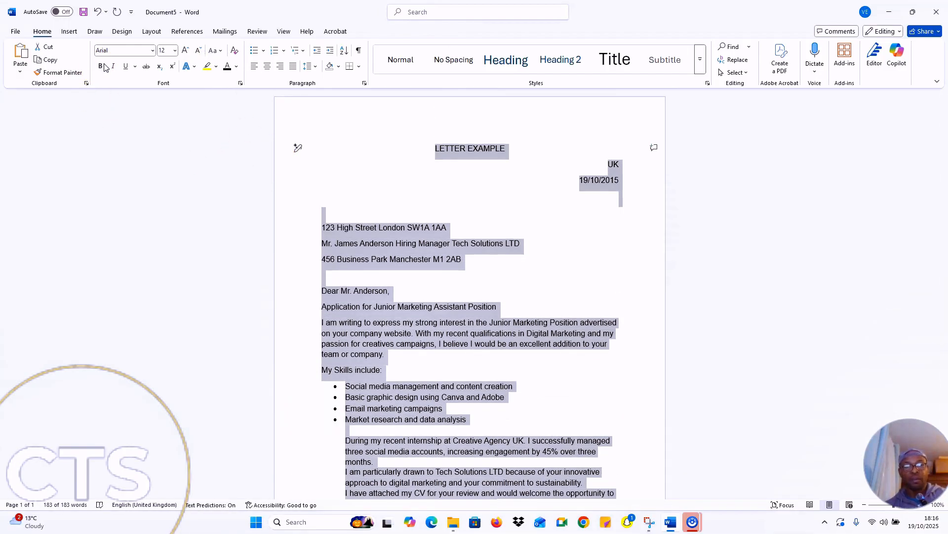
left_click(102, 66)
left_click(580, 222)
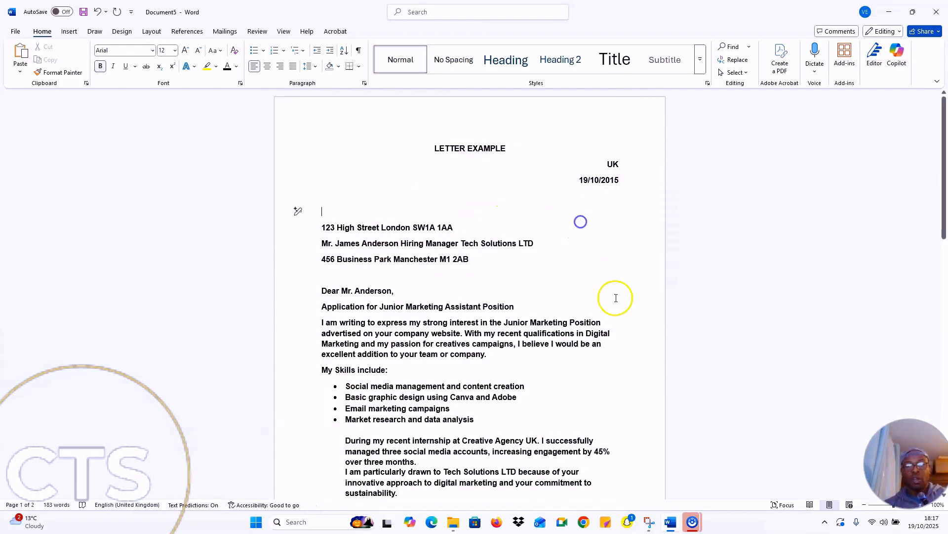
- Remove the indent from the paragraph starting "During my recent internship" so it aligns with the letter's main text
scroll(616, 298, "down", 5)
scroll(588, 313, "up", 4)
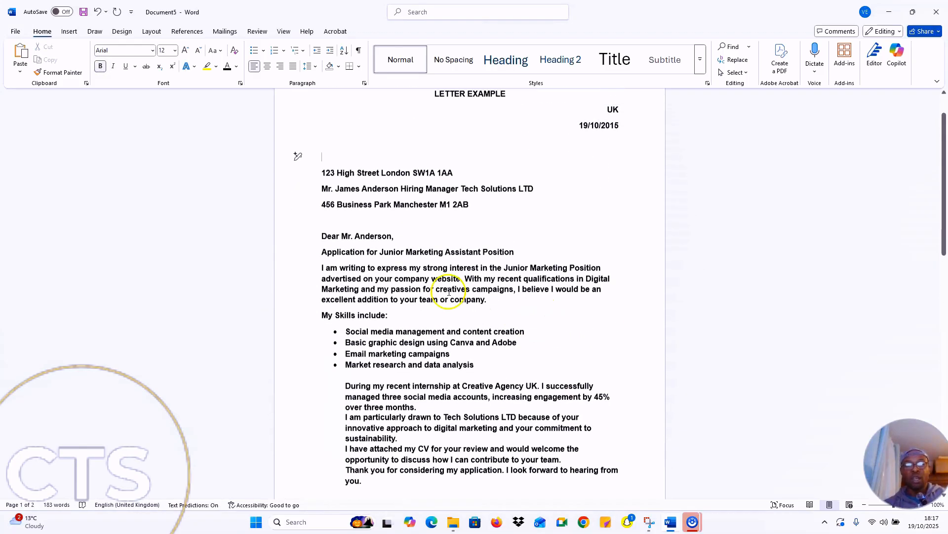
scroll(449, 291, "up", 2)
scroll(413, 265, "down", 3)
scroll(445, 288, "up", 2)
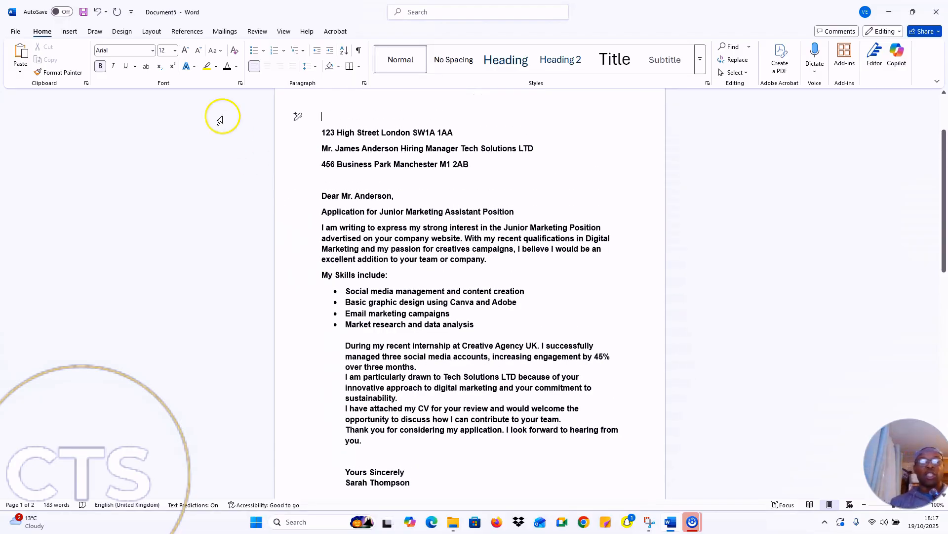
scroll(427, 322, "down", 3)
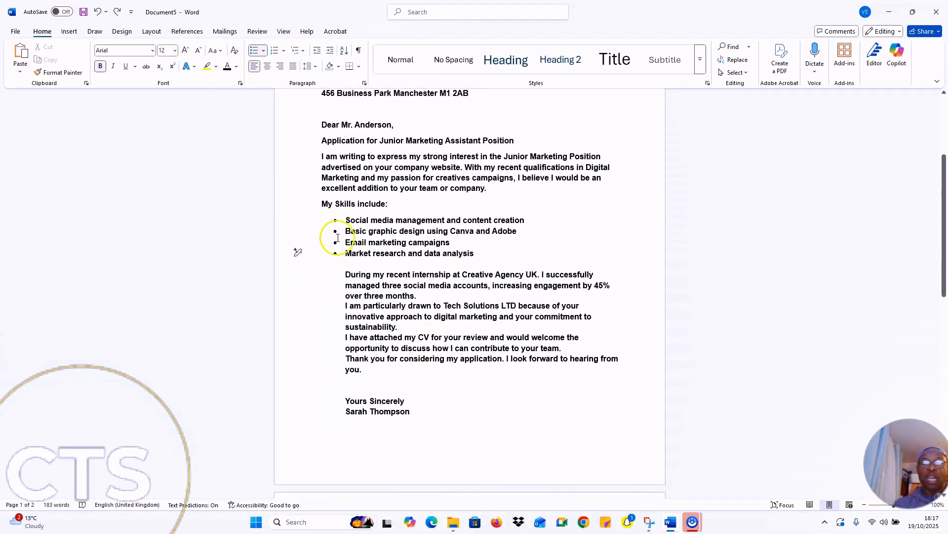
left_click(472, 253)
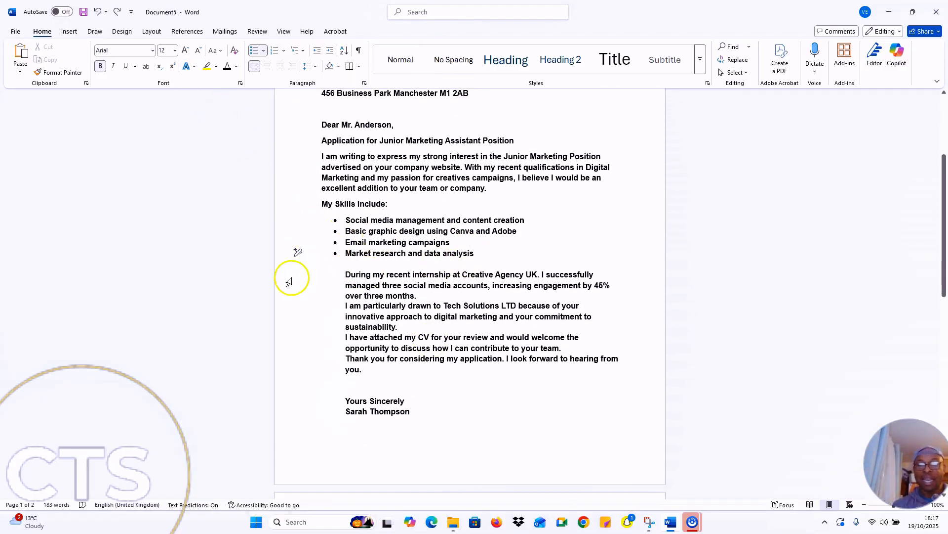
left_click(346, 276)
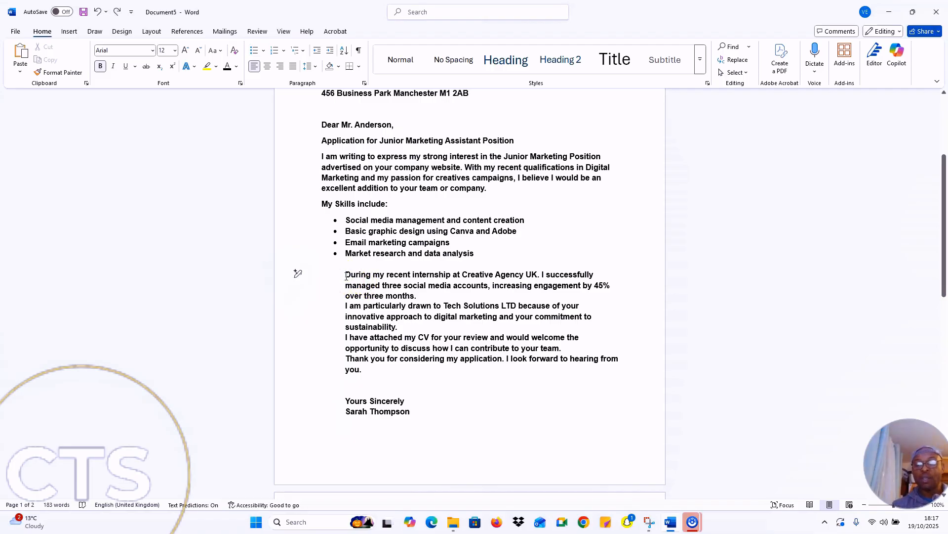
key("BackSpace")
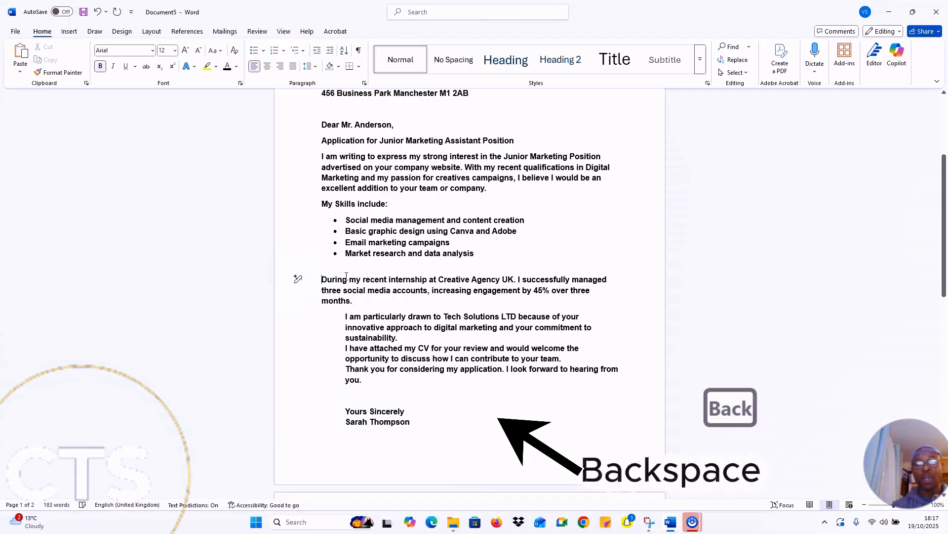
- Remove the indent from the paragraphs starting "I am particularly drawn", "I have attached my CV" and "Thank you for considering"
left_click(343, 315)
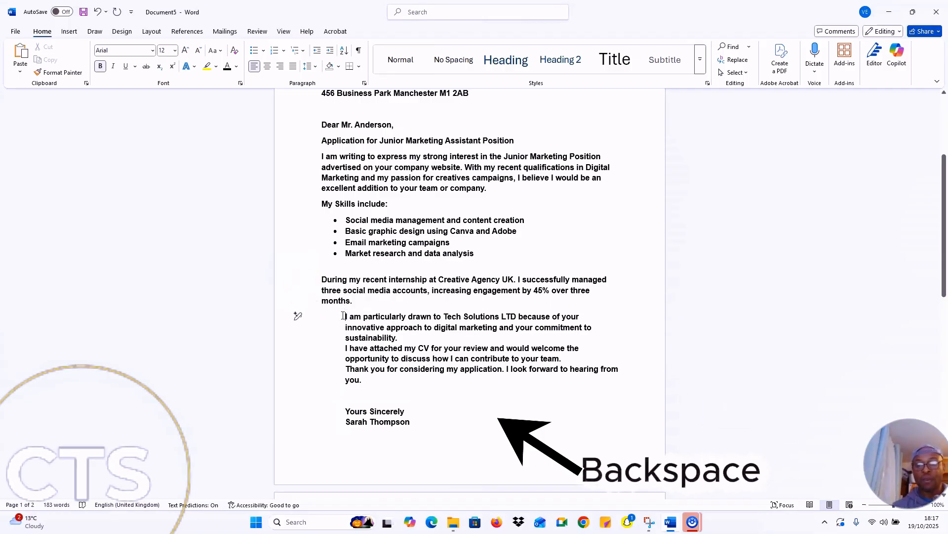
key("BackSpace")
left_click(341, 318)
left_click(347, 344)
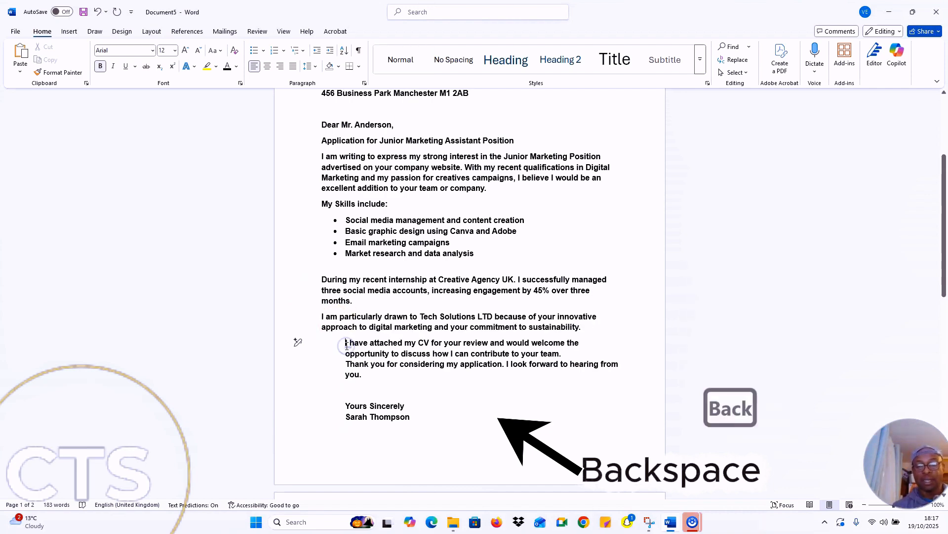
key("BackSpace")
left_click(345, 371)
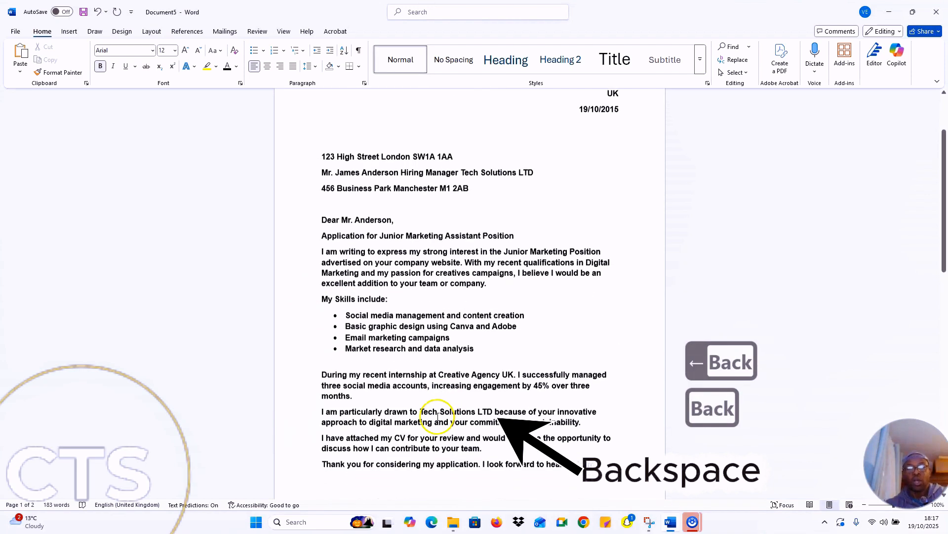
- Remove the indent from "Yours Sincerely" and the sender's name so both align with the letter's main text
scroll(435, 410, "down", 3)
left_click(391, 380)
scroll(391, 380, "up", 1)
left_click(321, 380)
key("BackSpace")
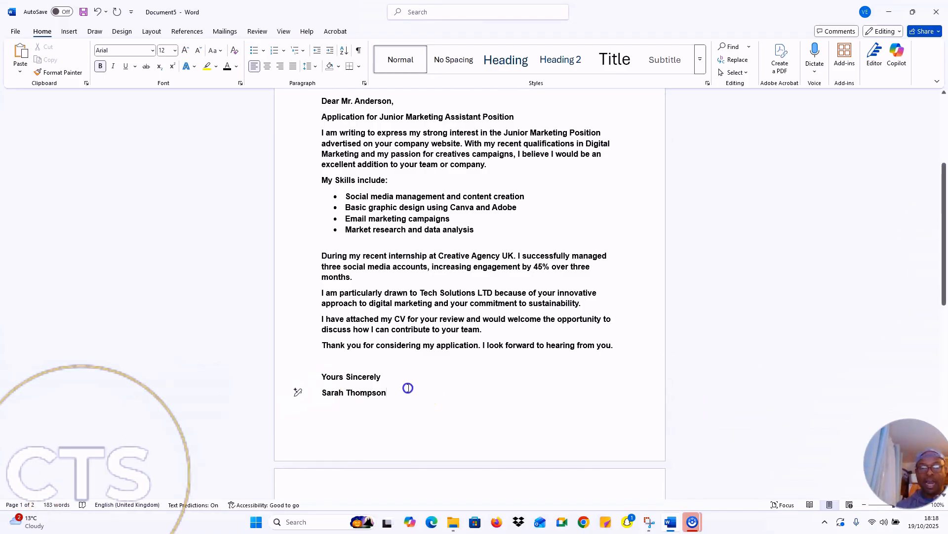
- Select the whole letter, cut it from the page and paste it back into the document
key("ctrl+a")
scroll(387, 252, "up", 8)
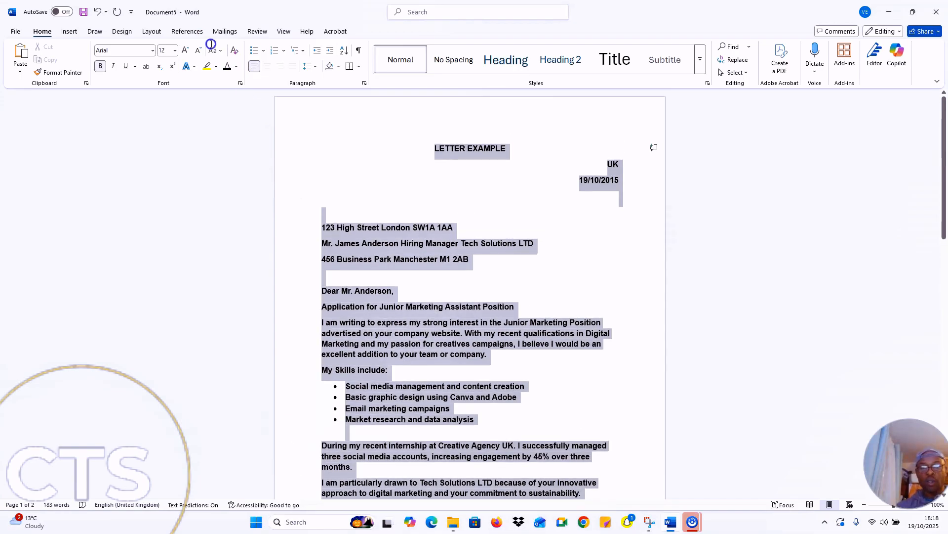
right_click(383, 238)
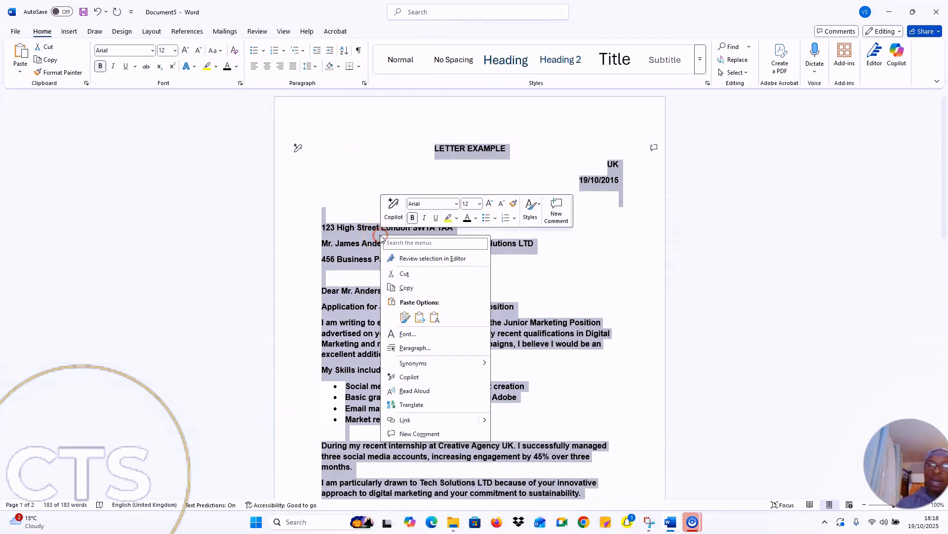
left_click(404, 273)
key("ctrl+c")
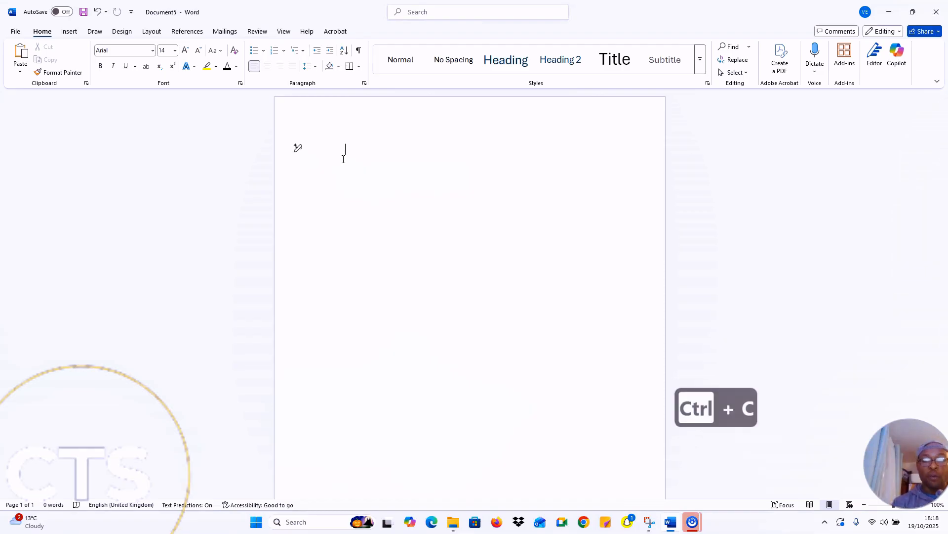
key("ctrl+v")
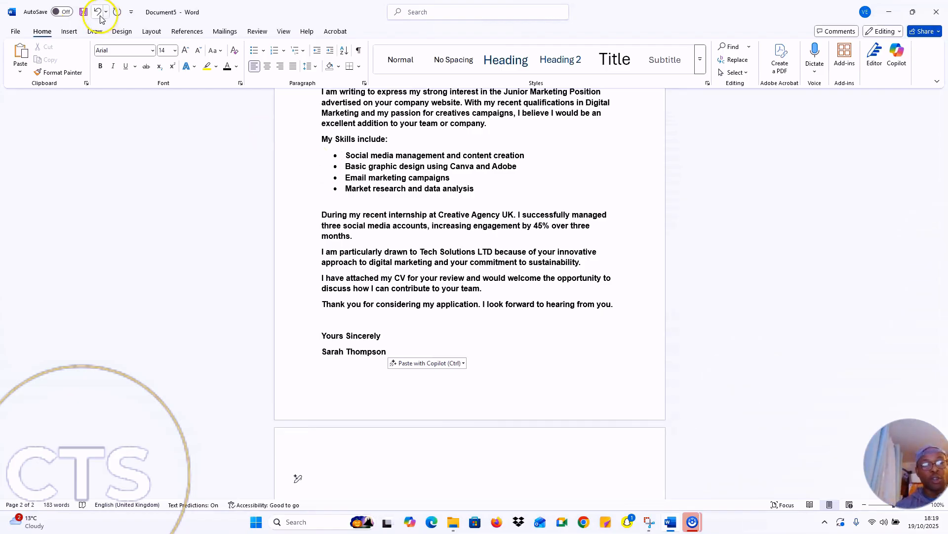
- Cut the entire pasted letter and undo the cut
key("ctrl+a")
scroll(365, 321, "up", 5)
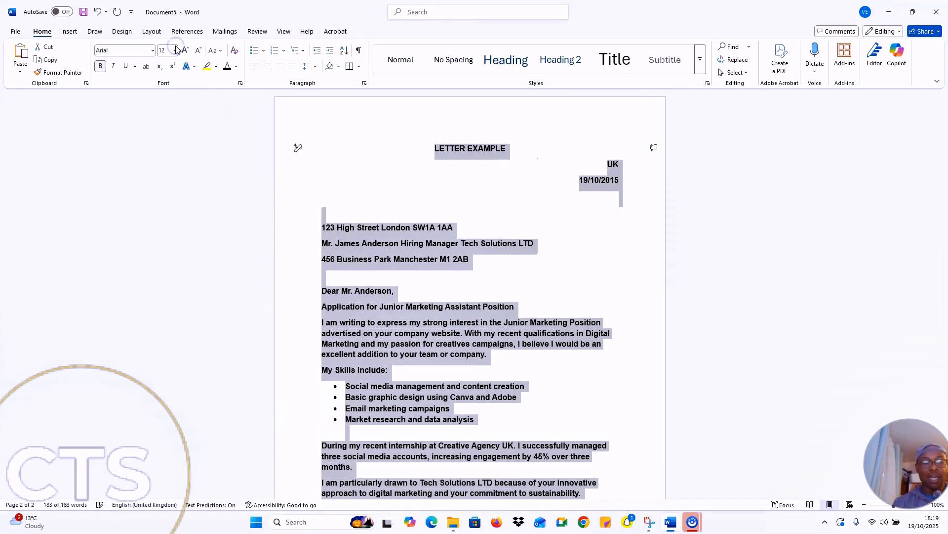
key("ctrl+x")
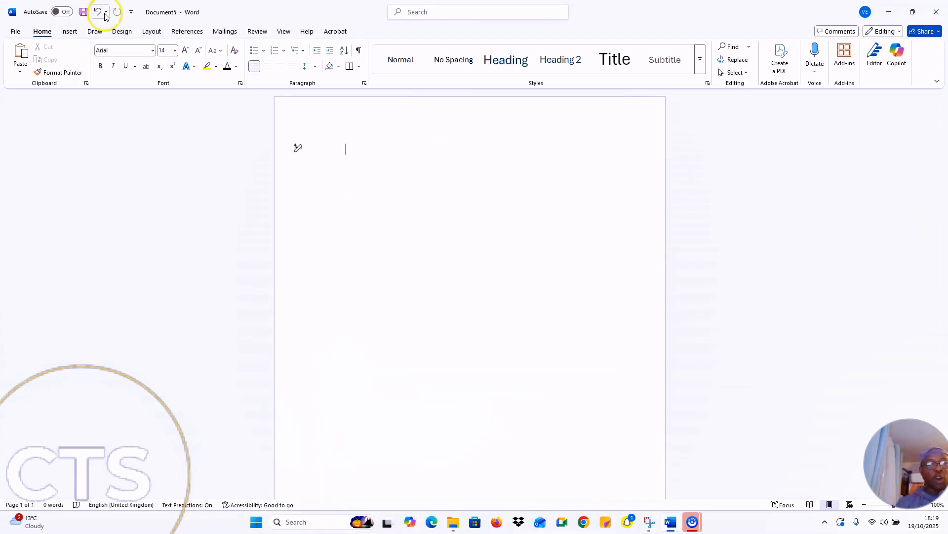
left_click(97, 12)
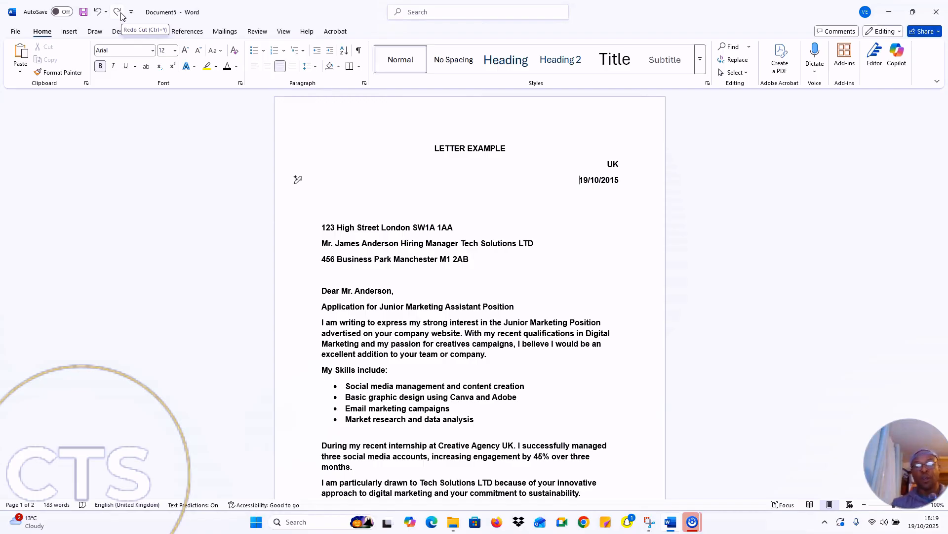
- Select the letter from the sender's name up to the heading, cut it and paste it back in
scroll(494, 341, "down", 4)
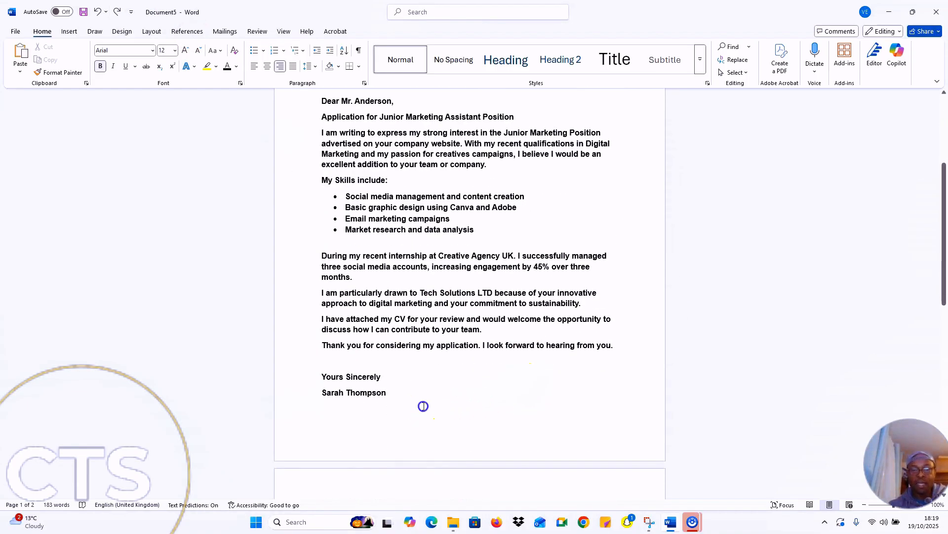
mouse_move(424, 407)
left_mouse_down()
mouse_move(248, 134)
mouse_move(223, 72)
left_mouse_up()
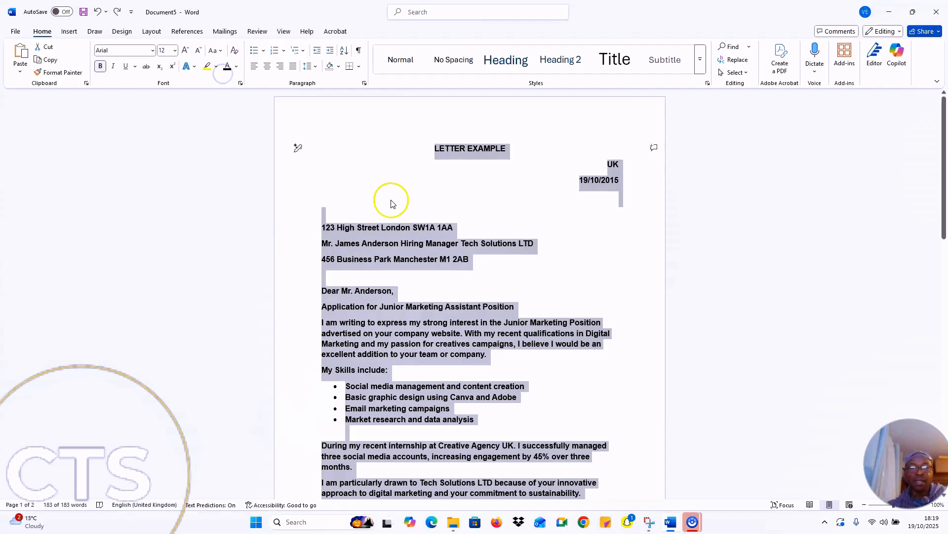
right_click(370, 177)
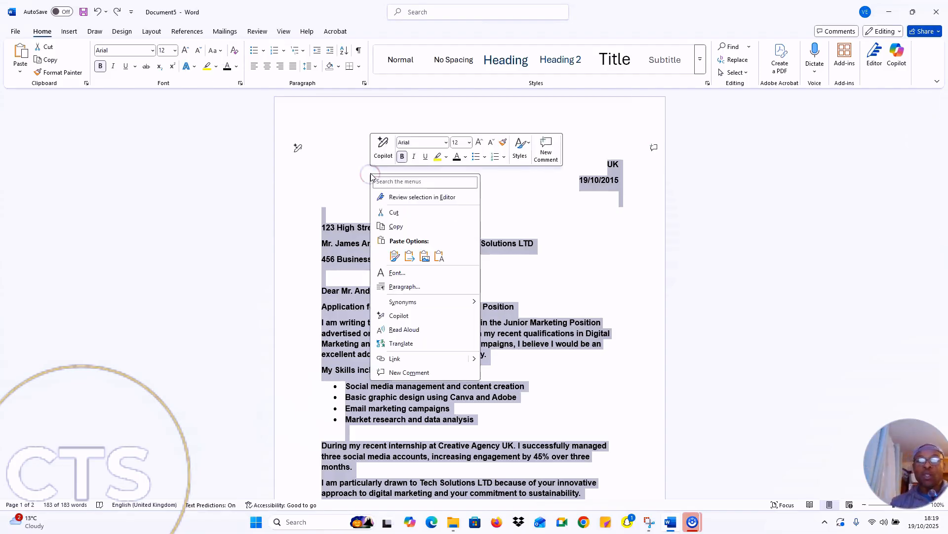
left_click(402, 213)
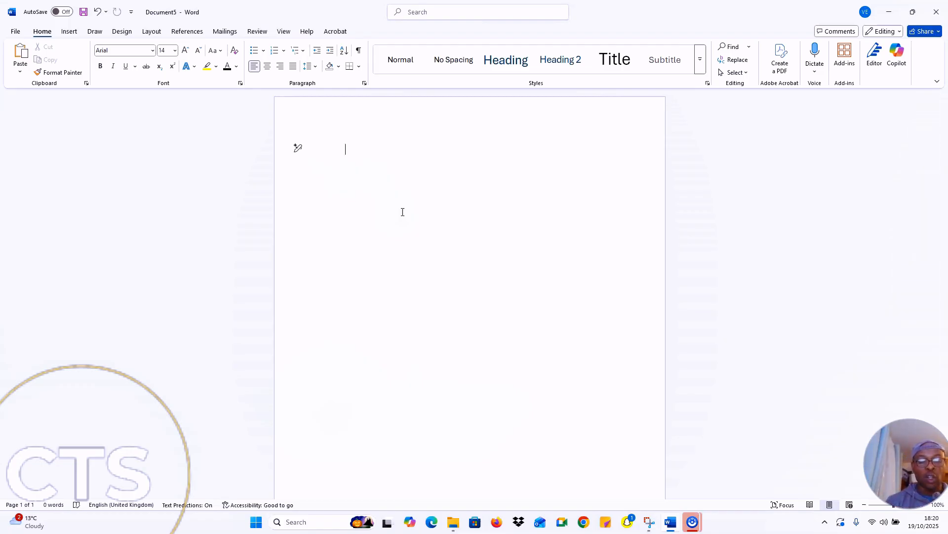
key("ctrl+v")
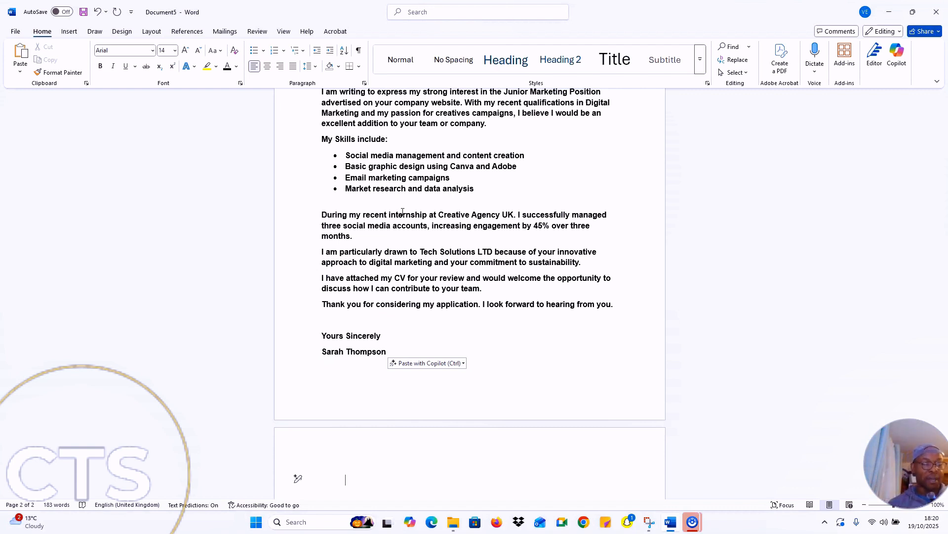
- Copy the whole letter, paste a duplicate after the original on the blank second page, and look over both copies
key("ctrl+a")
key("ctrl+x")
key("ctrl+v")
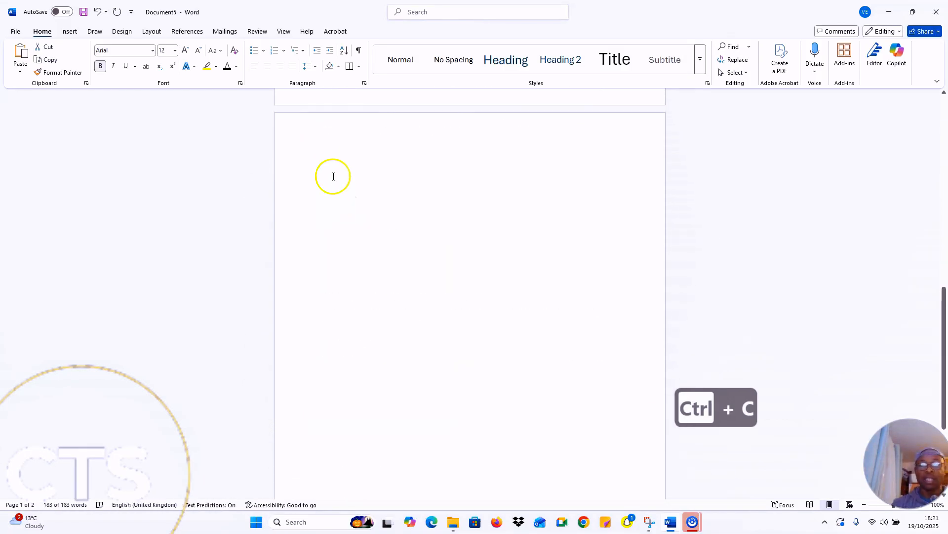
scroll(321, 183, "up", 1)
left_click(320, 201)
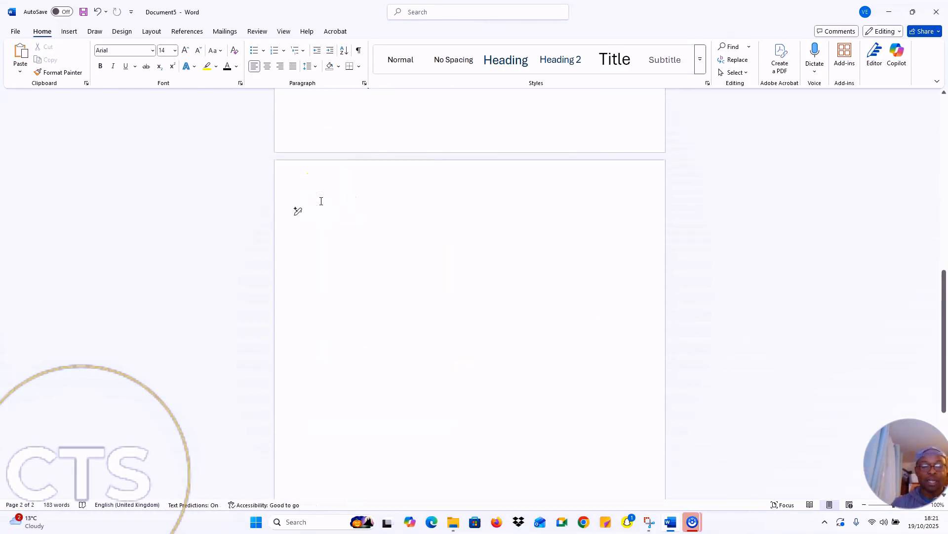
key("ctrl+v")
scroll(423, 186, "up", 10)
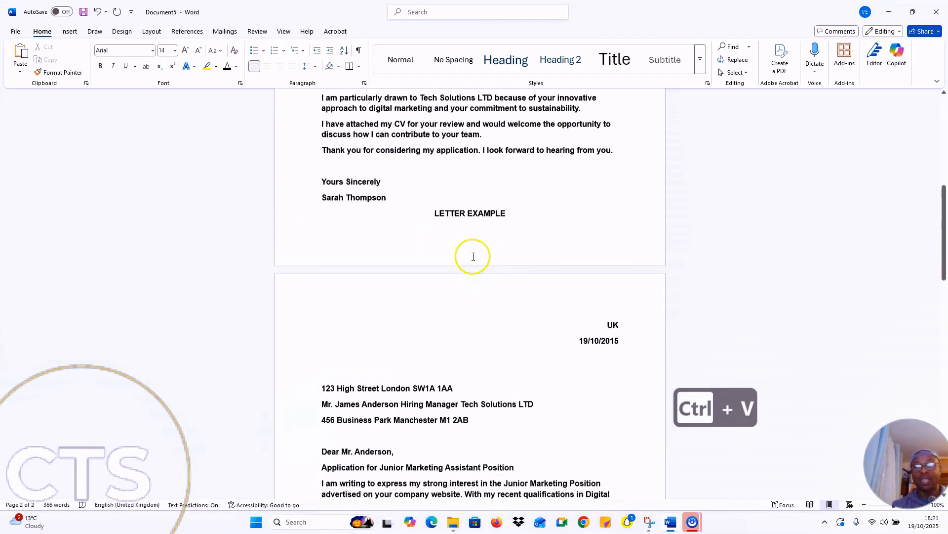
scroll(455, 184, "up", 3)
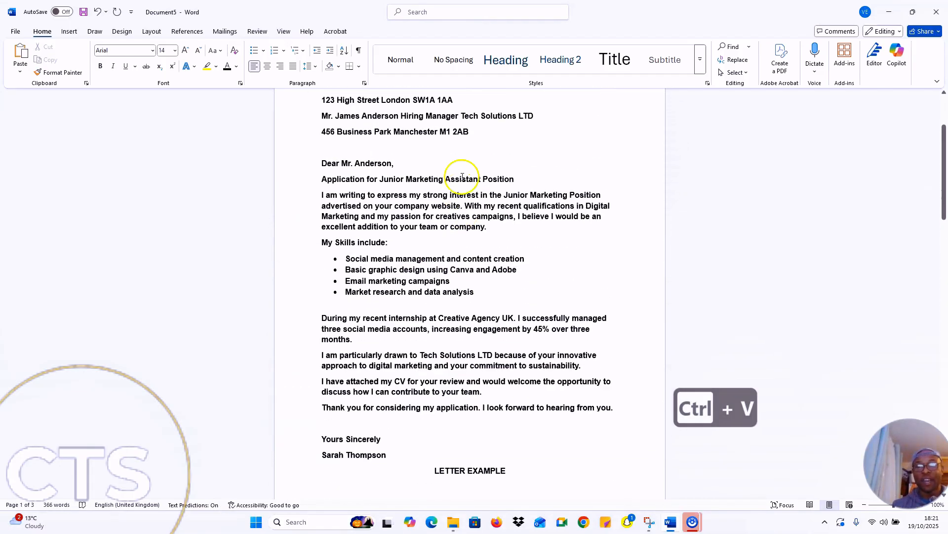
scroll(468, 241, "down", 9)
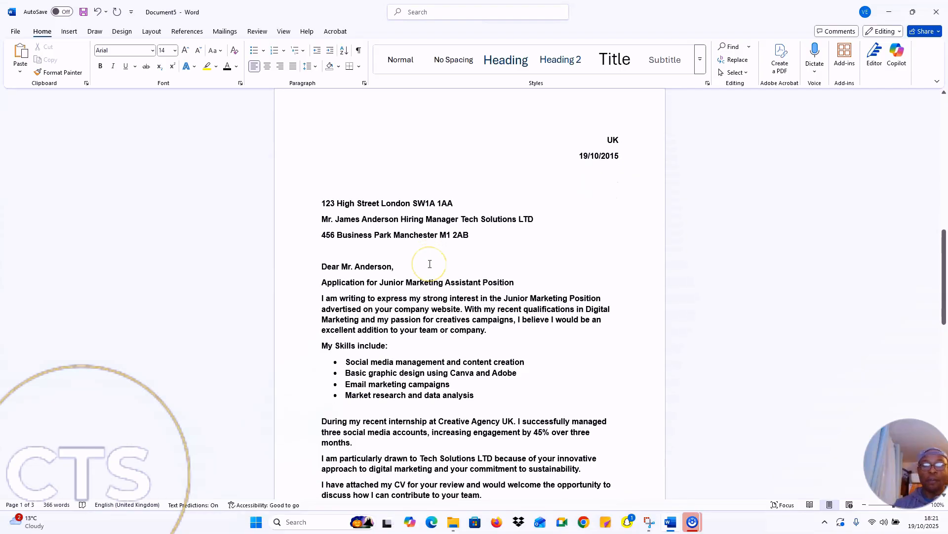
scroll(430, 263, "down", 8)
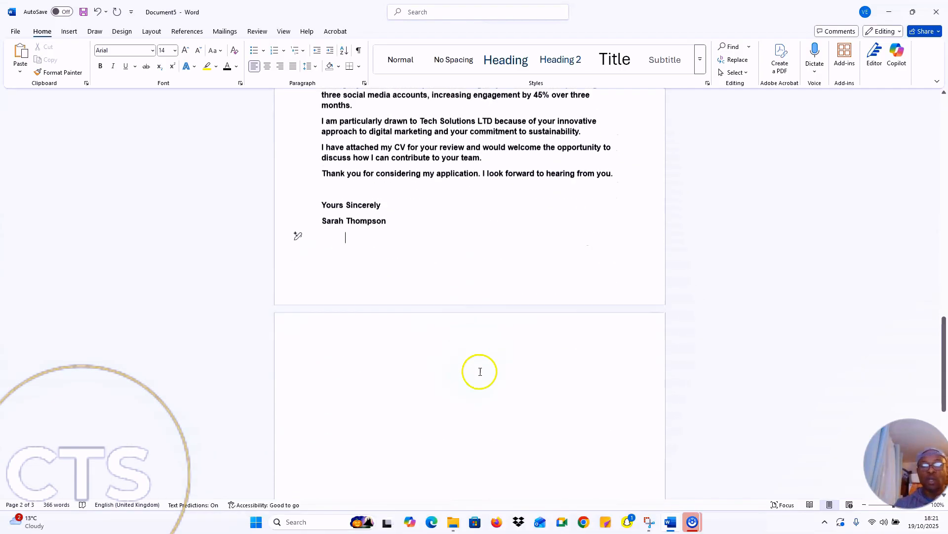
- Copy the duplicate letter from below its date down to the sender's name and paste it onto the third page
left_click(296, 301)
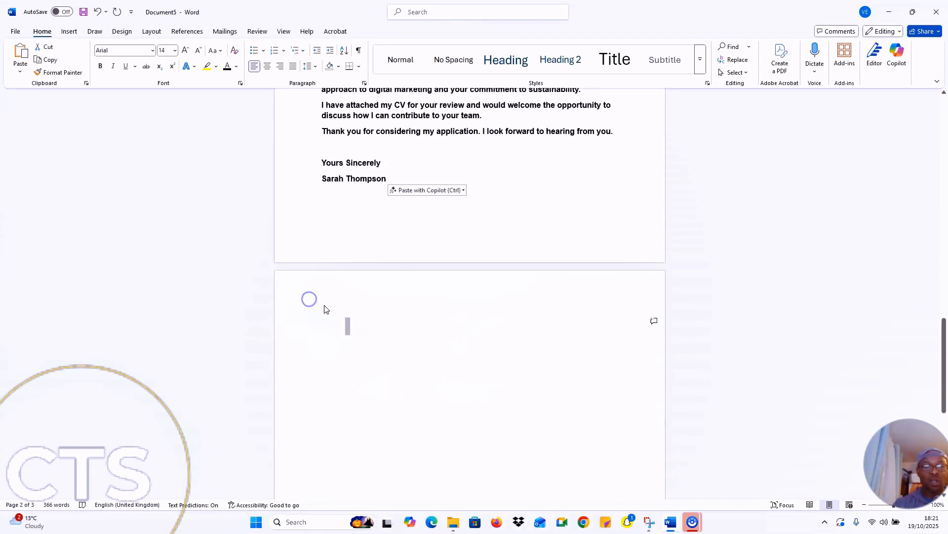
scroll(448, 270, "up", 3)
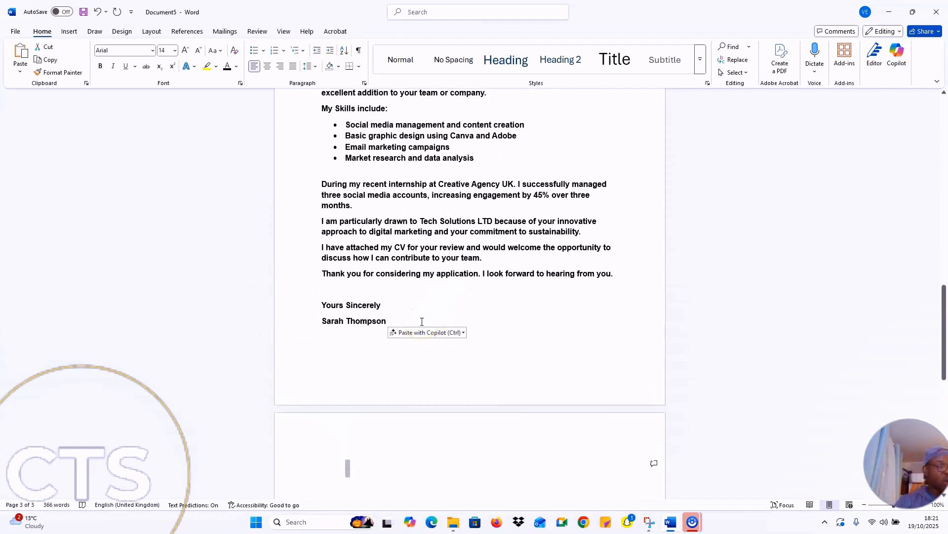
left_click_drag(421, 319, 289, 444)
scroll(576, 354, "down", 7)
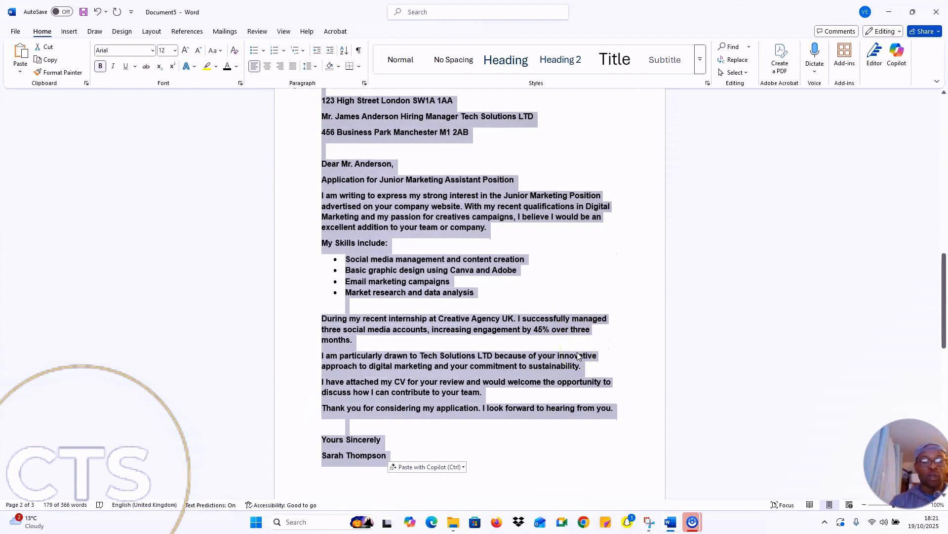
key("ctrl+c")
scroll(687, 386, "down", 5)
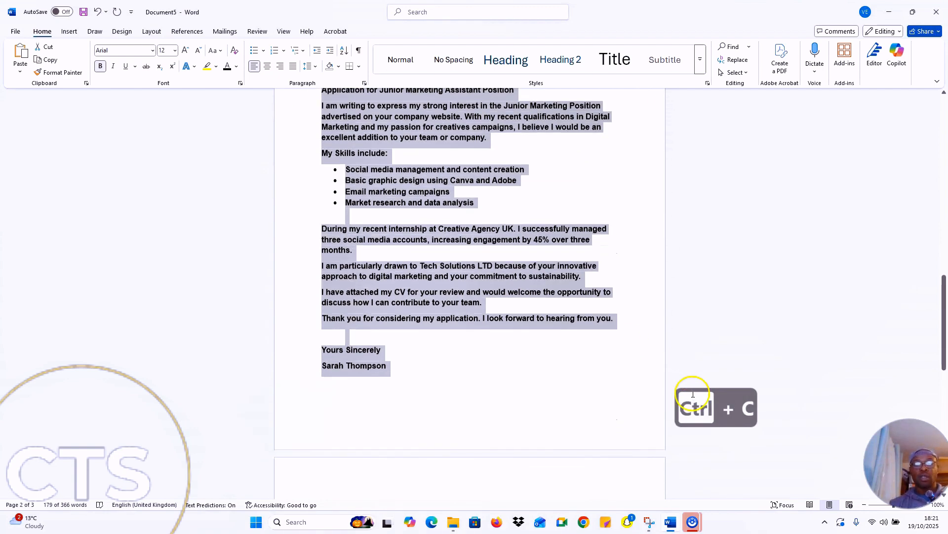
left_click(324, 246)
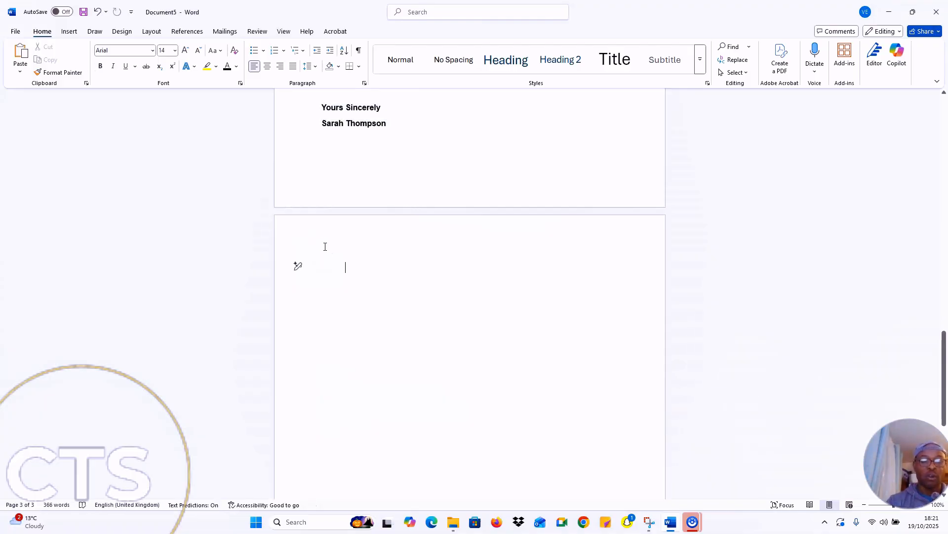
key("ctrl+v")
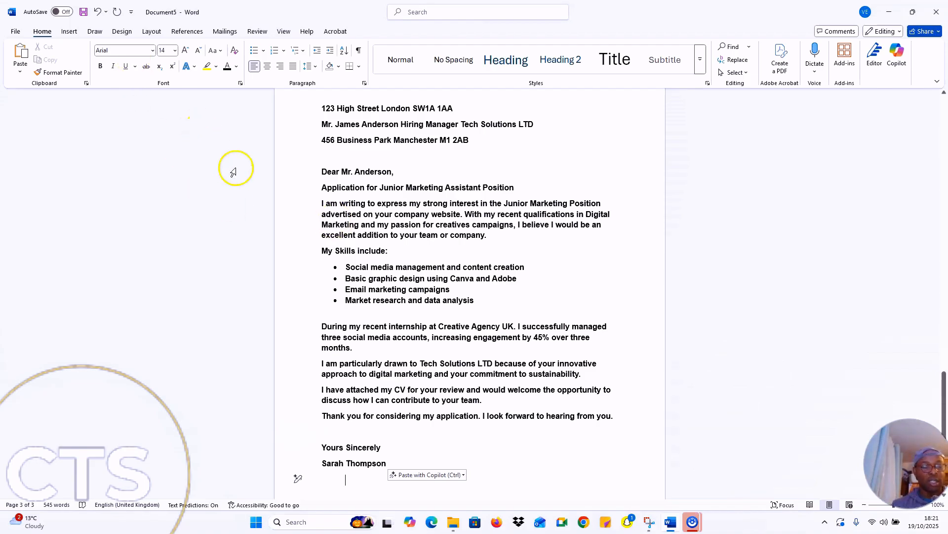
- Undo the pasting of the two duplicate letters, on the third page and after the original
left_click_drag(390, 463, 285, 103)
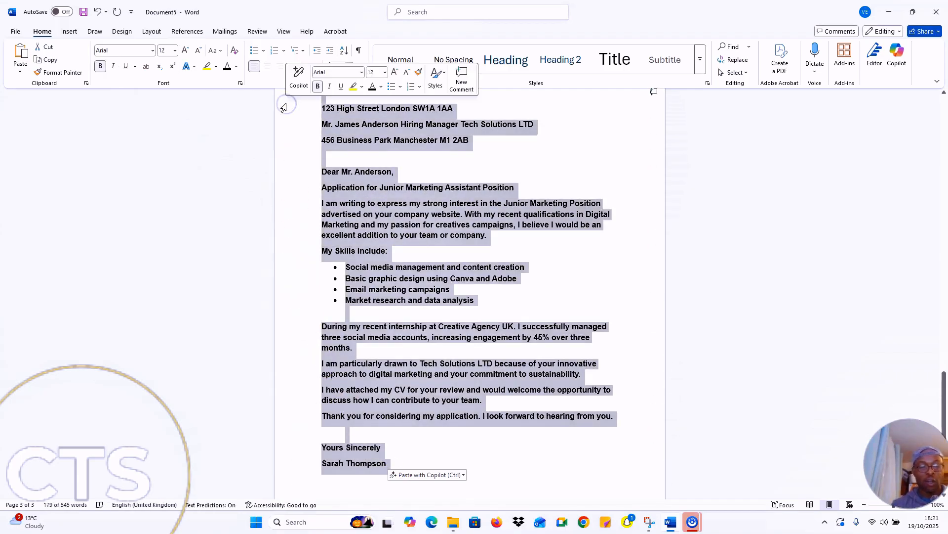
key("ctrl+z")
scroll(487, 136, "up", 4)
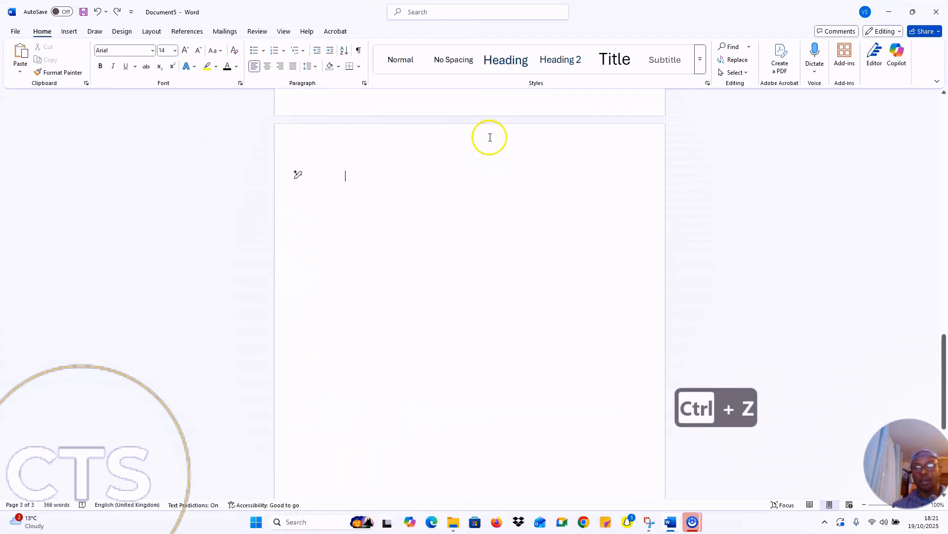
scroll(502, 210, "up", 1)
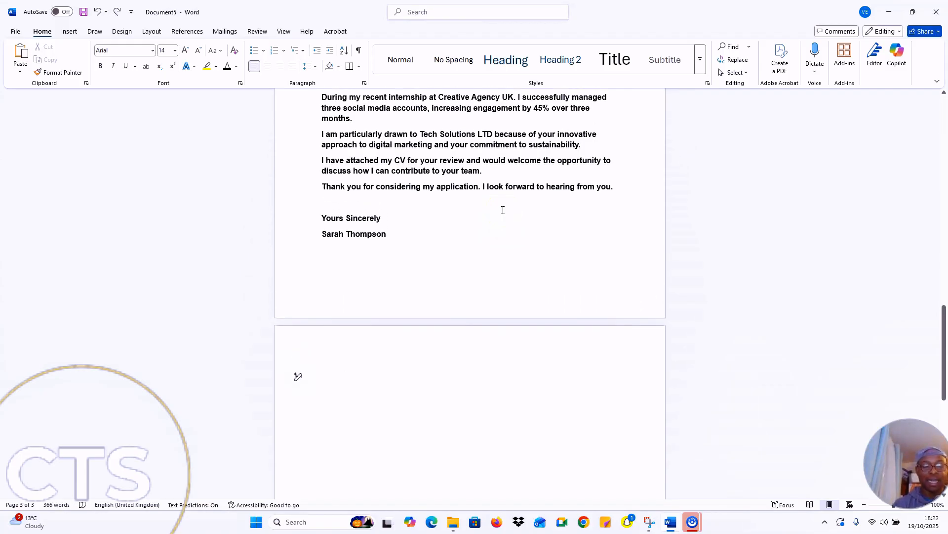
key("ctrl+z")
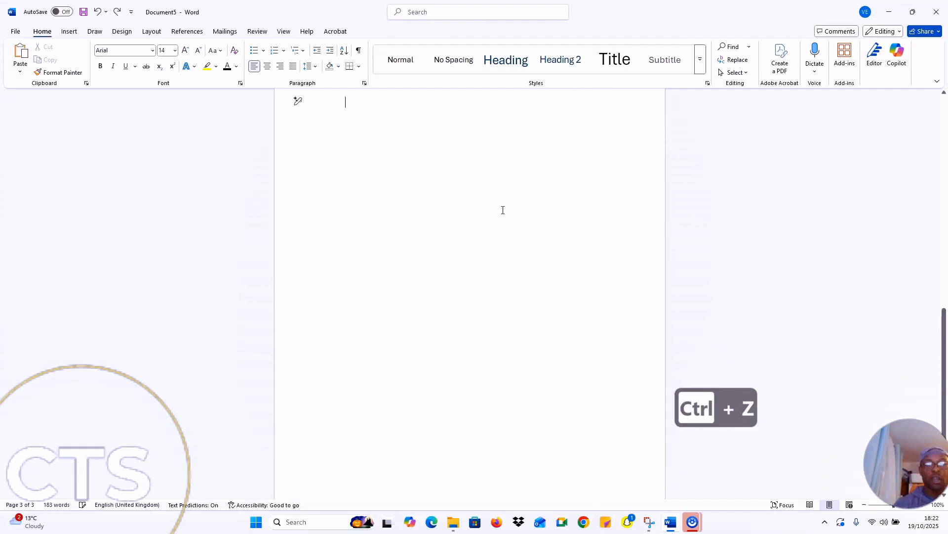
scroll(504, 206, "up", 4)
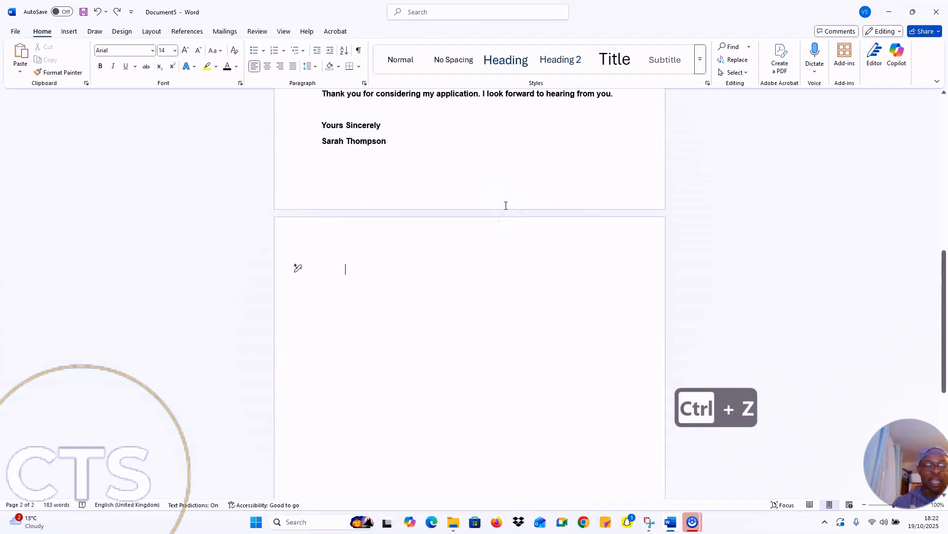
- Undo the pasting of the original letter
key("ctrl+z")
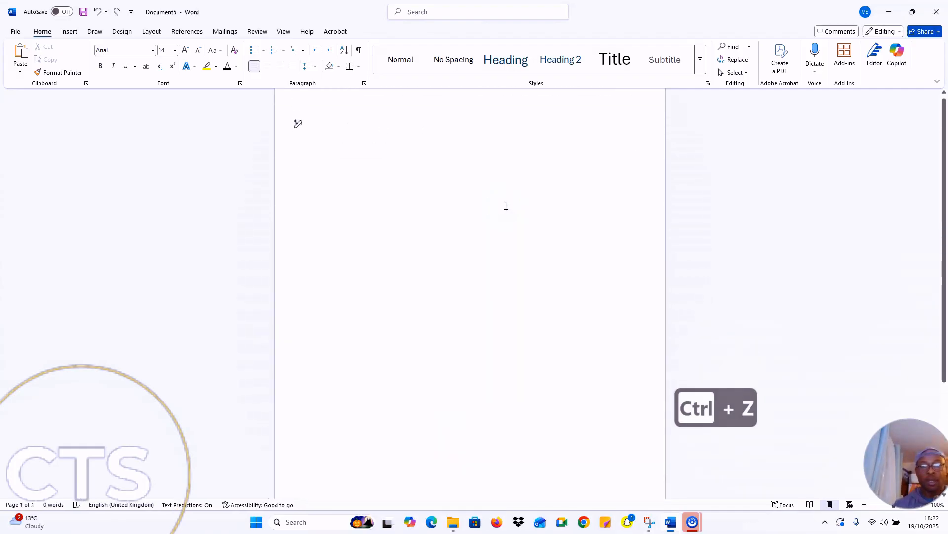
left_click(519, 248)
left_click(545, 293)
left_click(565, 370)
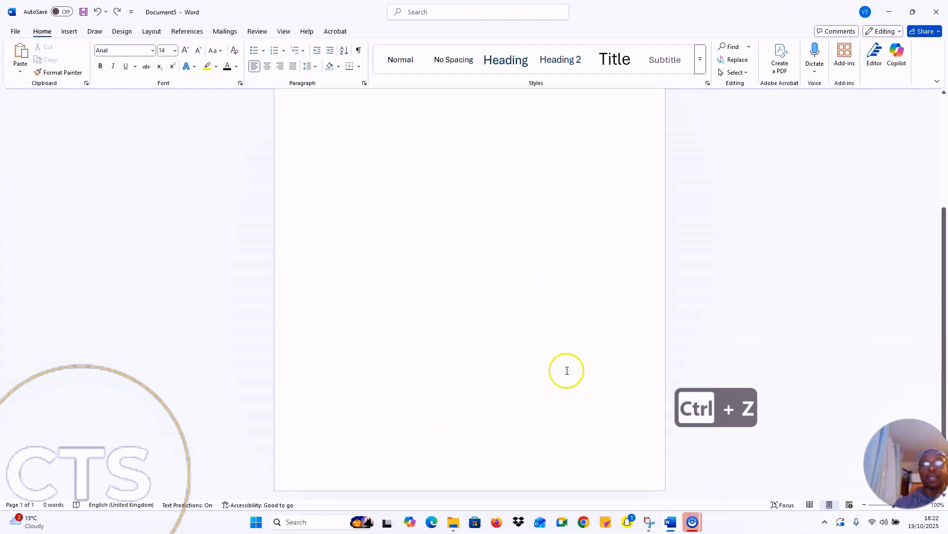
- Redo the undone paste to bring the original letter back into the empty document
scroll(567, 370, "up", 1)
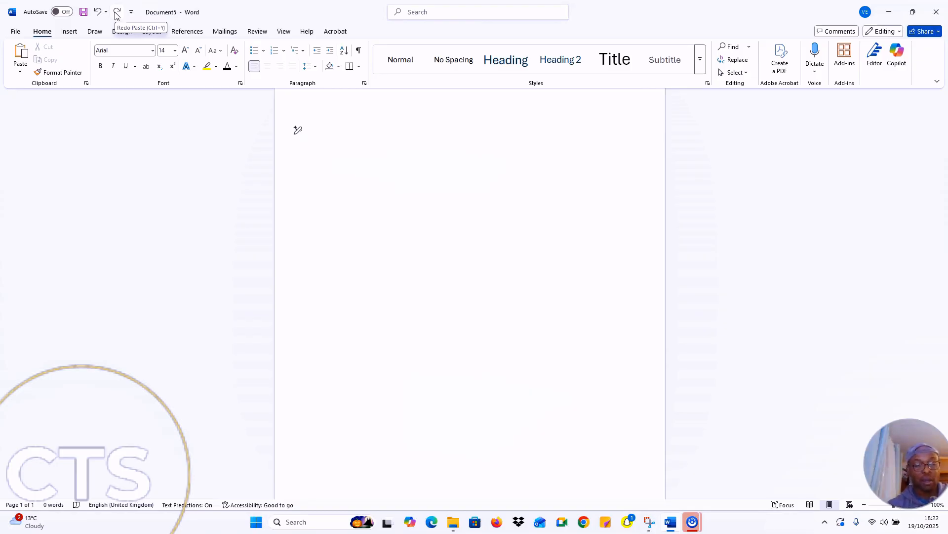
key("ctrl+y")
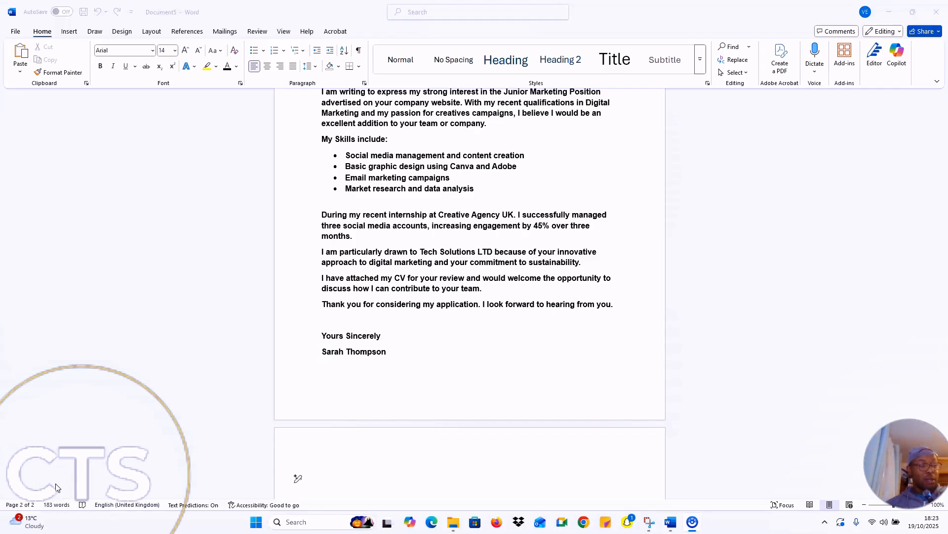
left_click(41, 434)
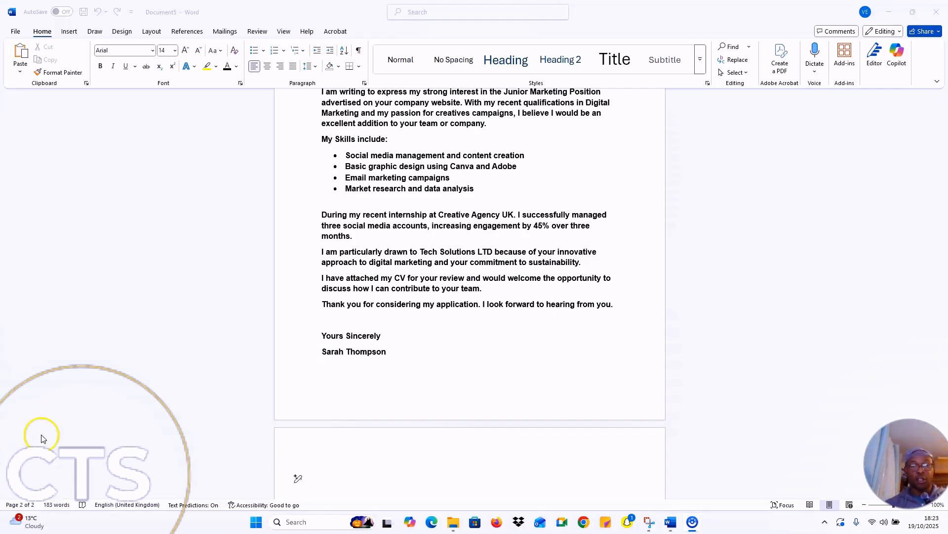
- Select the whole letter, from the sender's name up to the title, and change its font to Calibri
left_click(405, 357)
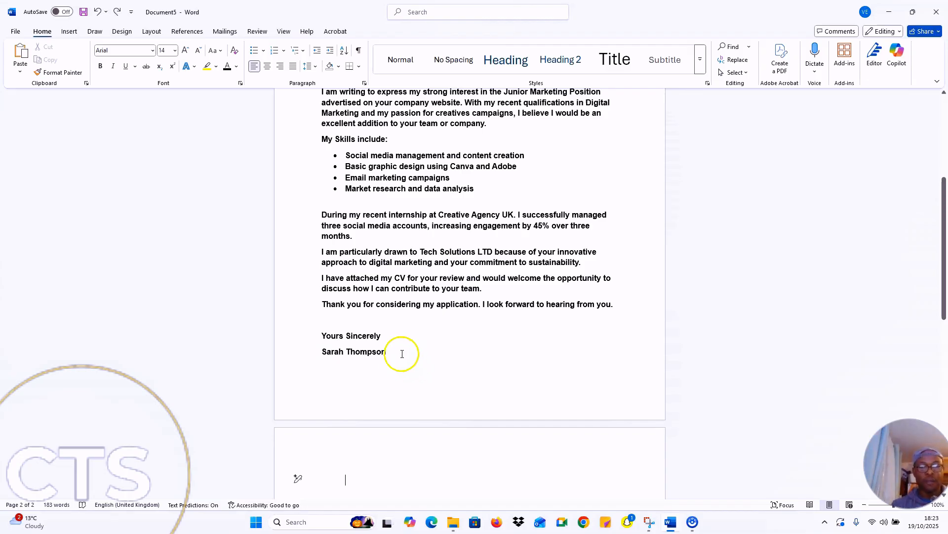
left_click_drag(405, 358, 275, 69)
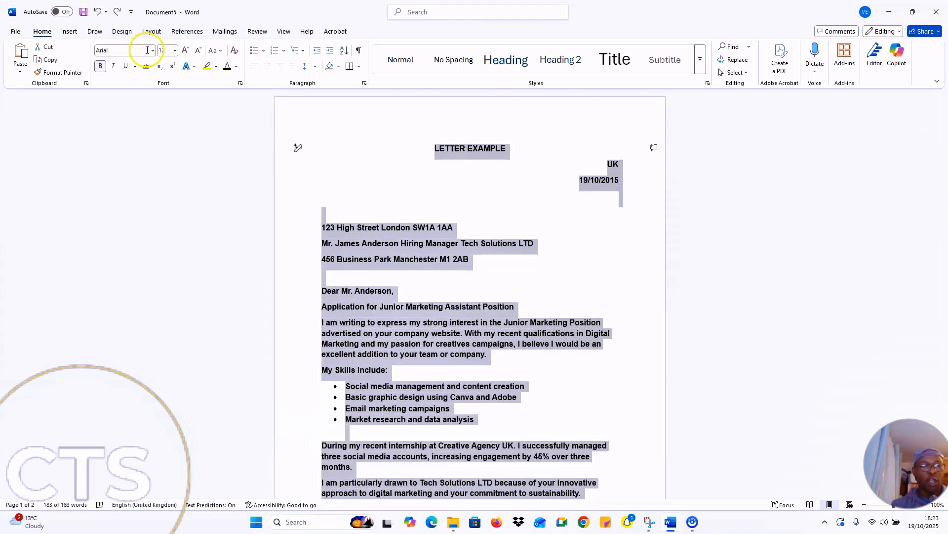
left_click(163, 51)
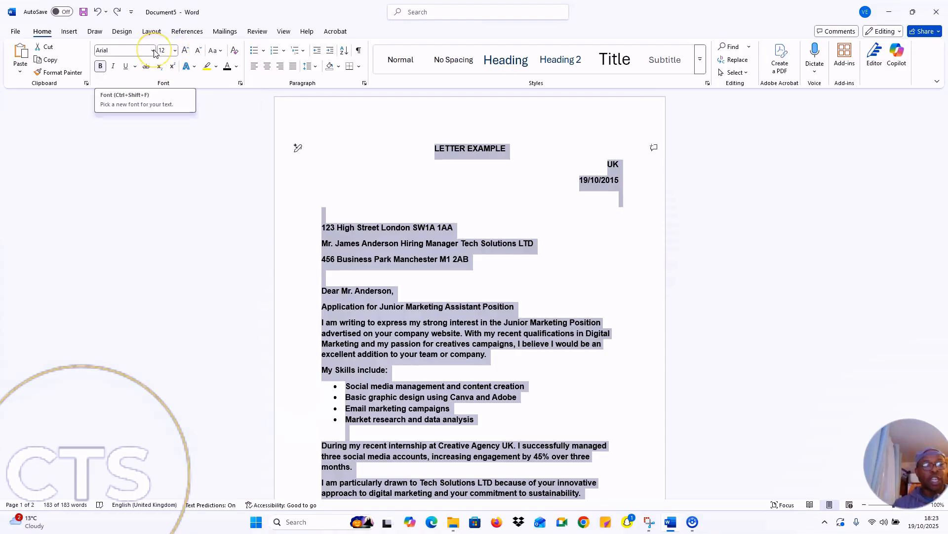
left_click(153, 50)
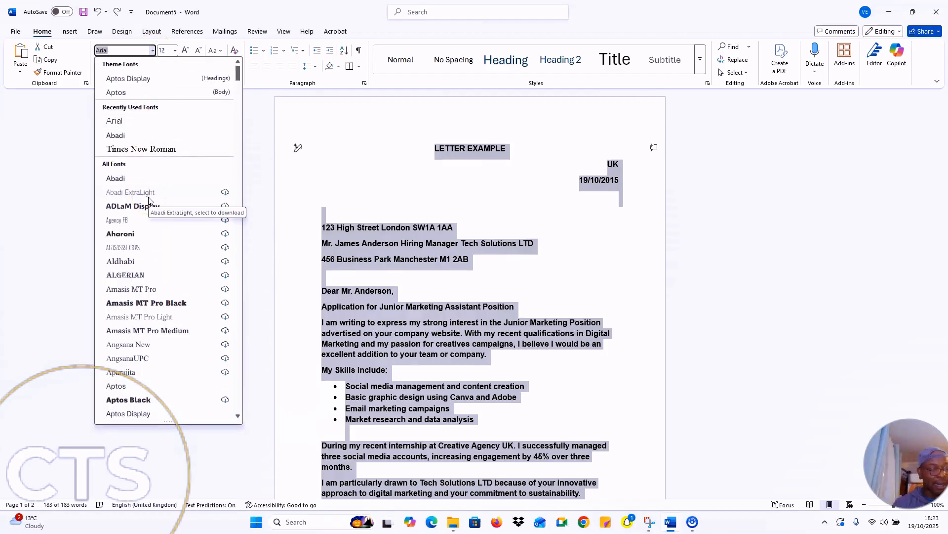
scroll(150, 200, "down", 7)
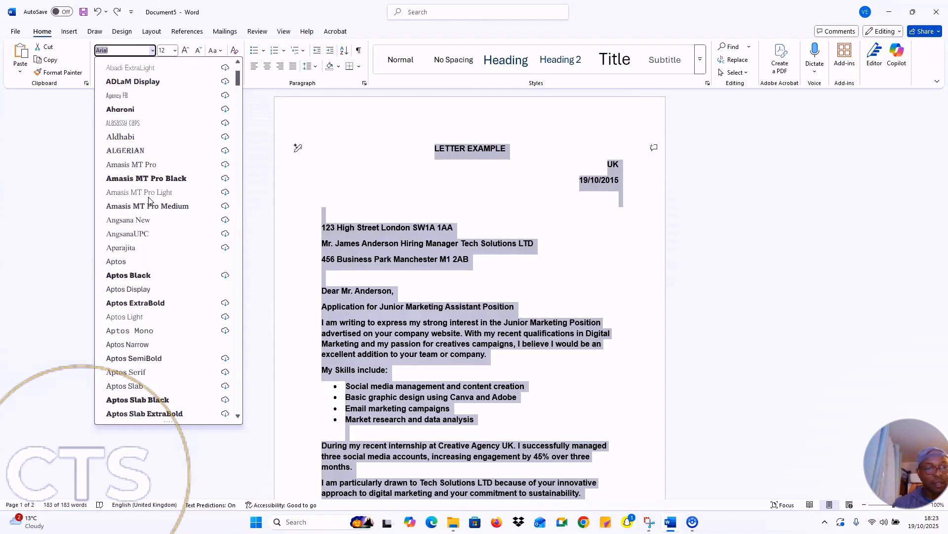
scroll(149, 200, "down", 8)
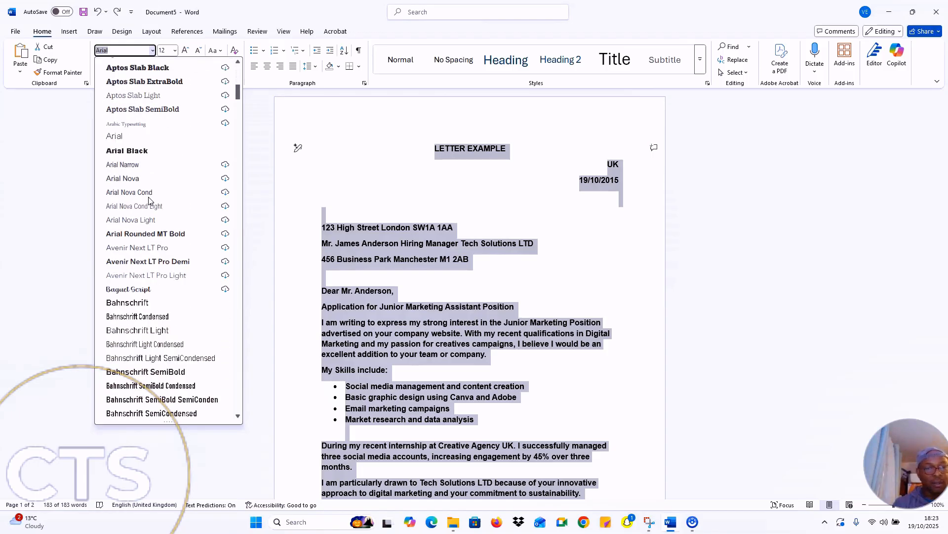
scroll(150, 200, "down", 2)
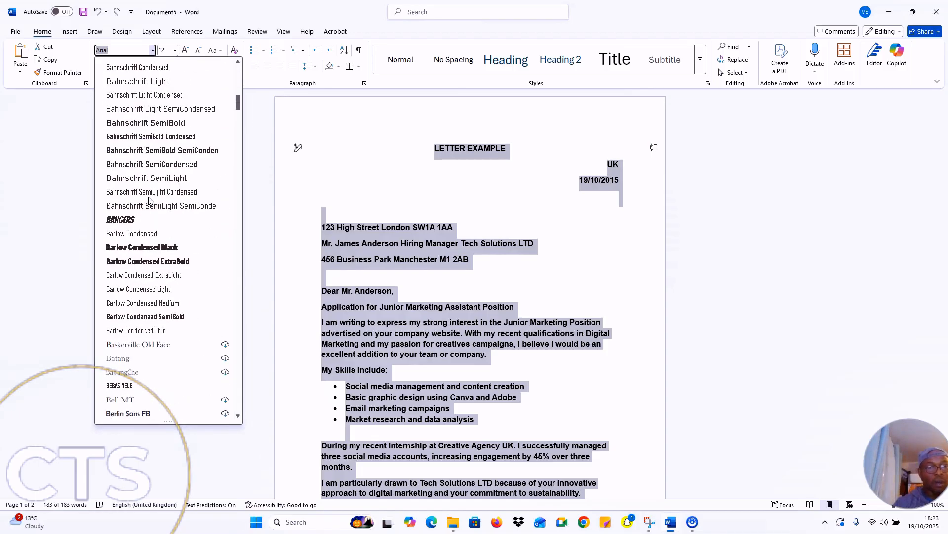
scroll(149, 200, "down", 7)
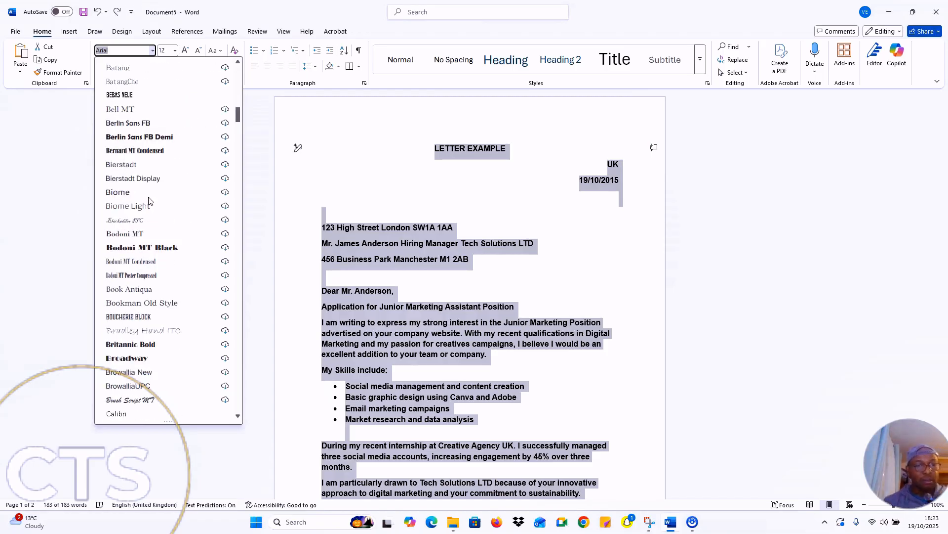
scroll(122, 102, "up", 2)
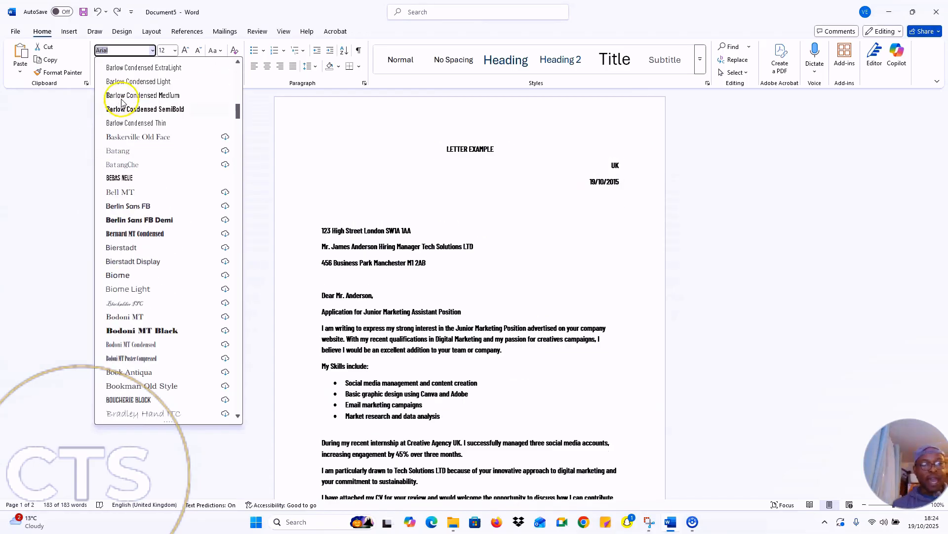
scroll(122, 102, "down", 8)
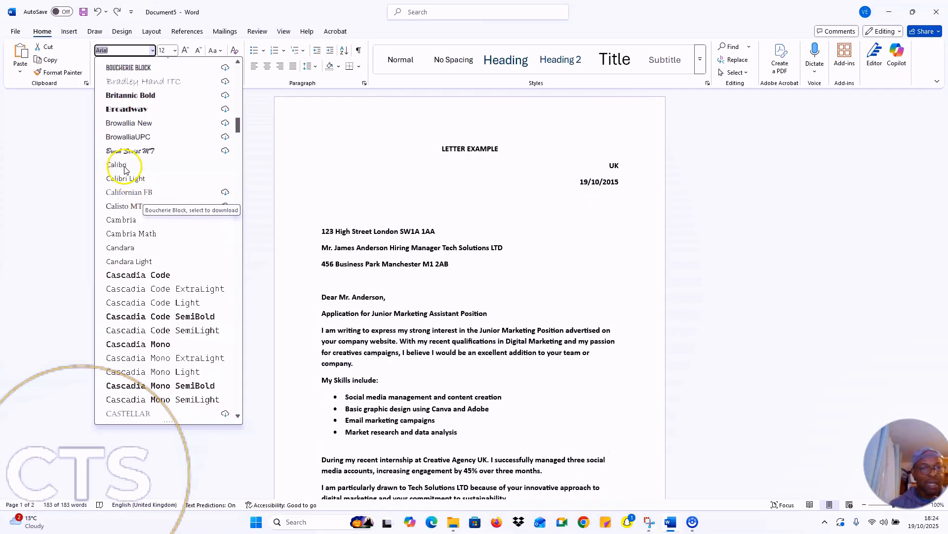
left_click(124, 169)
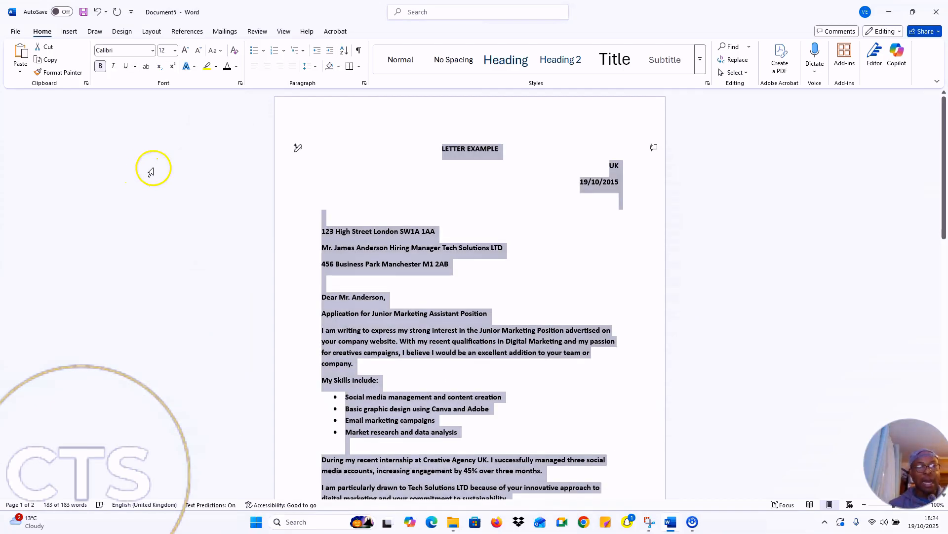
- Set the font size of the whole letter to 11 and clear the selection
left_click(175, 52)
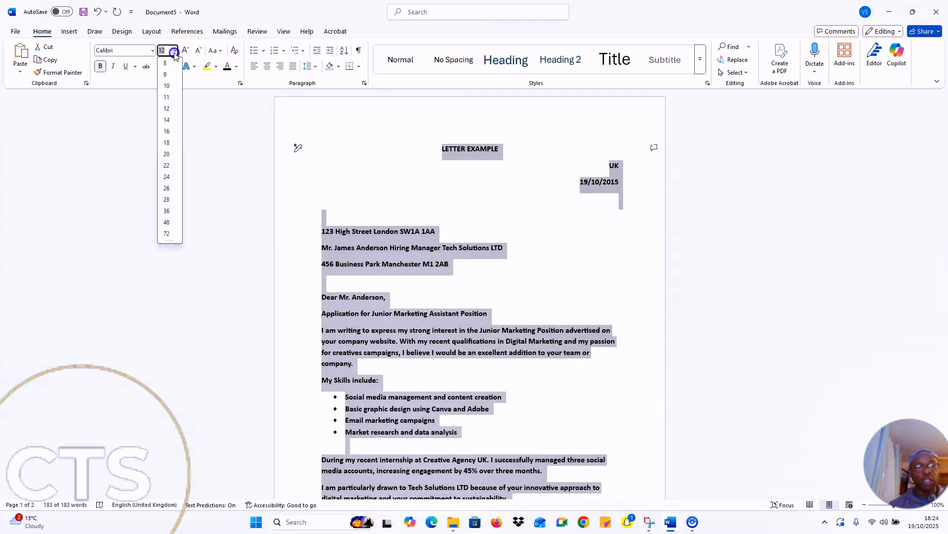
left_click(167, 98)
scroll(518, 297, "down", 5)
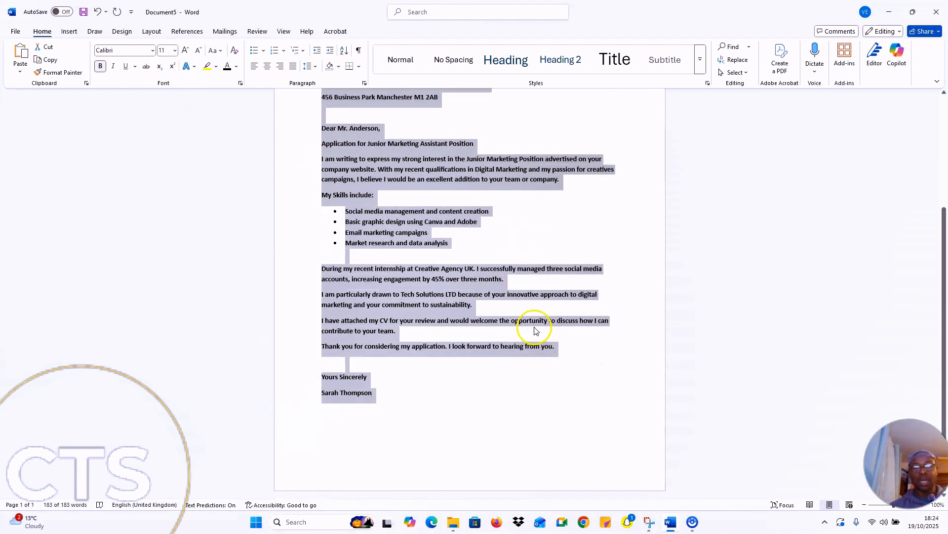
left_click(423, 396)
- Select the whole letter again and apply the 1. 2. 3. numbering format to all its lines
scroll(592, 376, "up", 1)
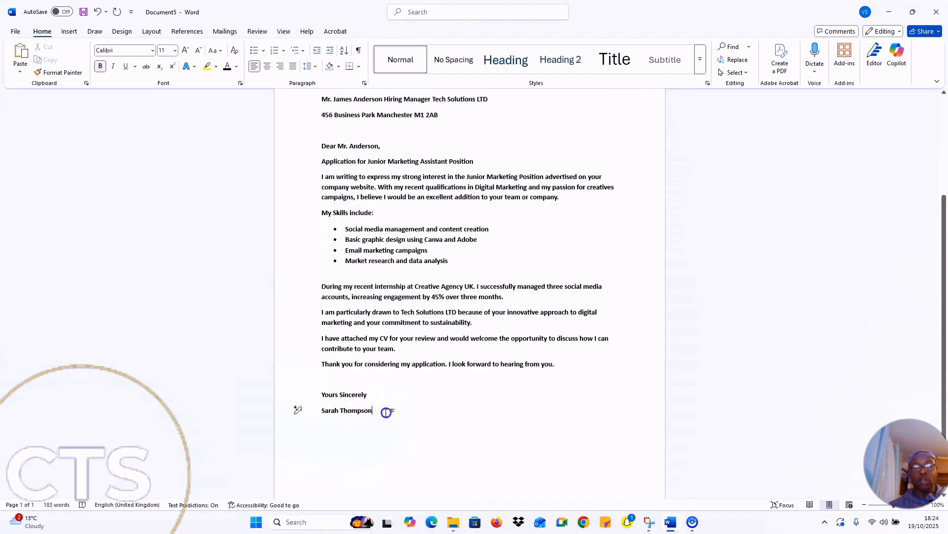
left_click_drag(387, 411, 254, 66)
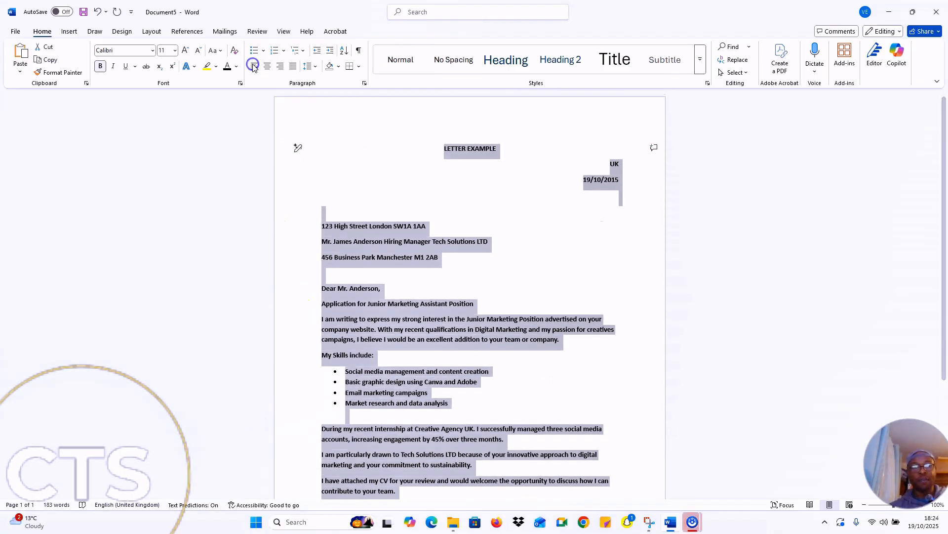
left_click(283, 50)
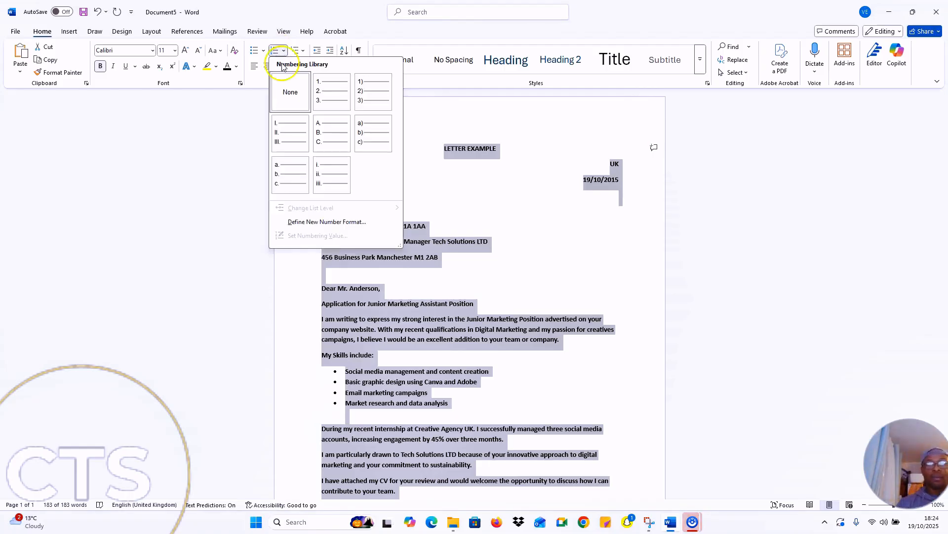
left_click(321, 94)
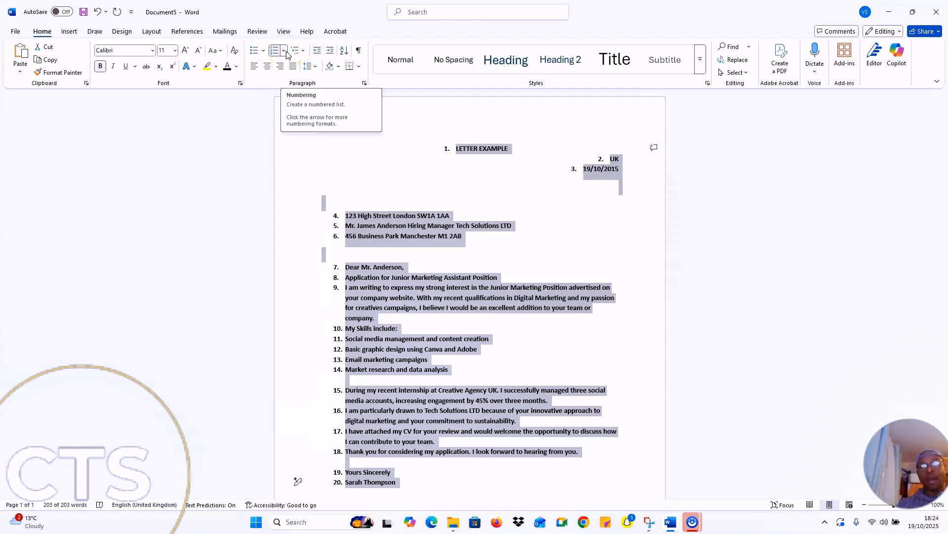
scroll(451, 248, "down", 3)
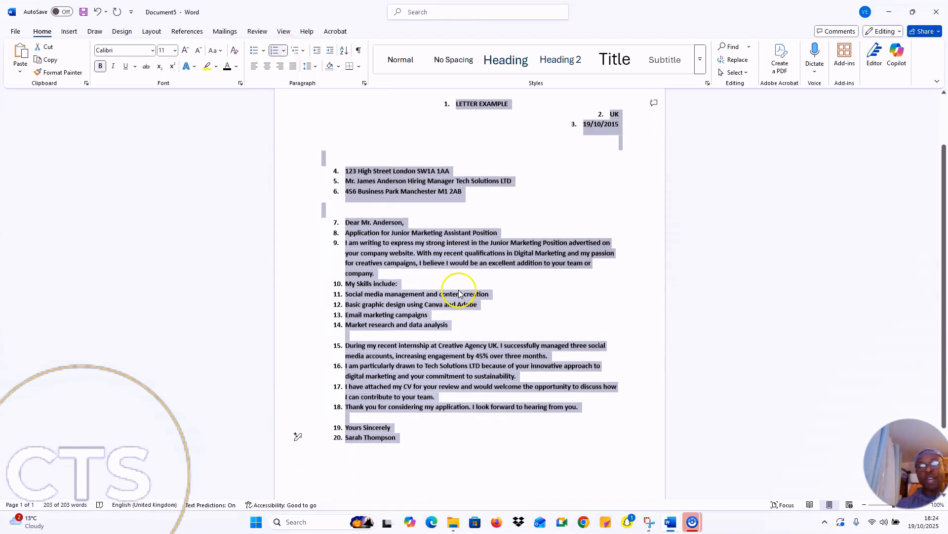
- Remove the 1. 2. 3. numbering from the whole letter by setting its numbering to None
left_click_drag(425, 411, 254, 66)
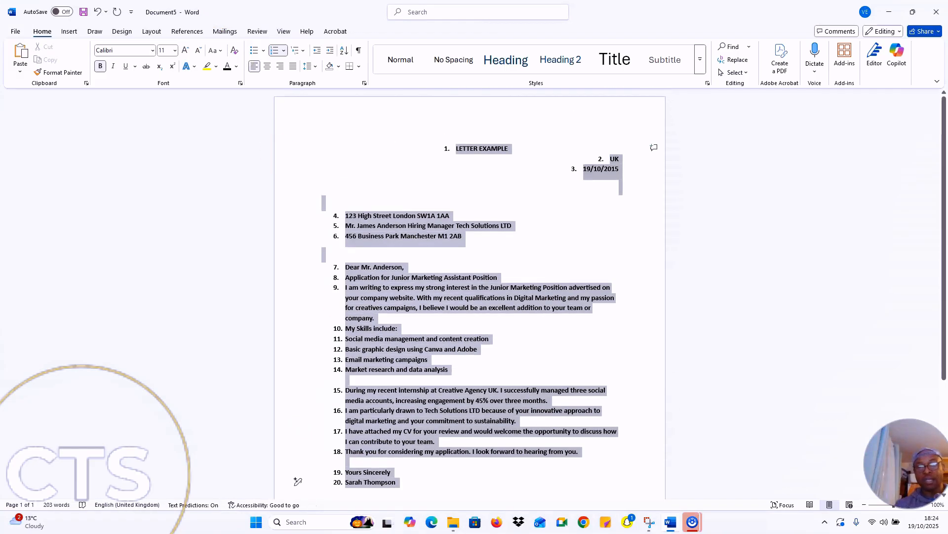
left_click(285, 51)
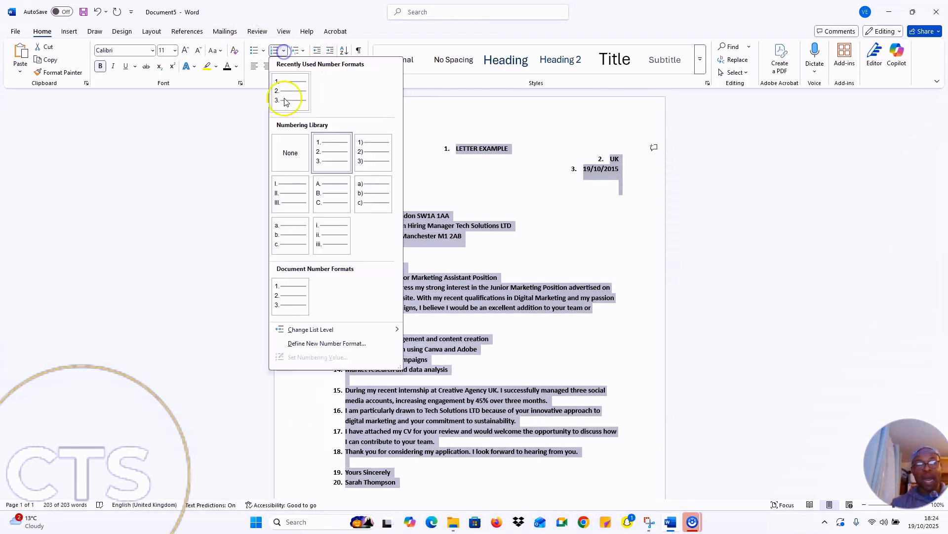
left_click(288, 151)
left_click(565, 262)
scroll(542, 293, "down", 4)
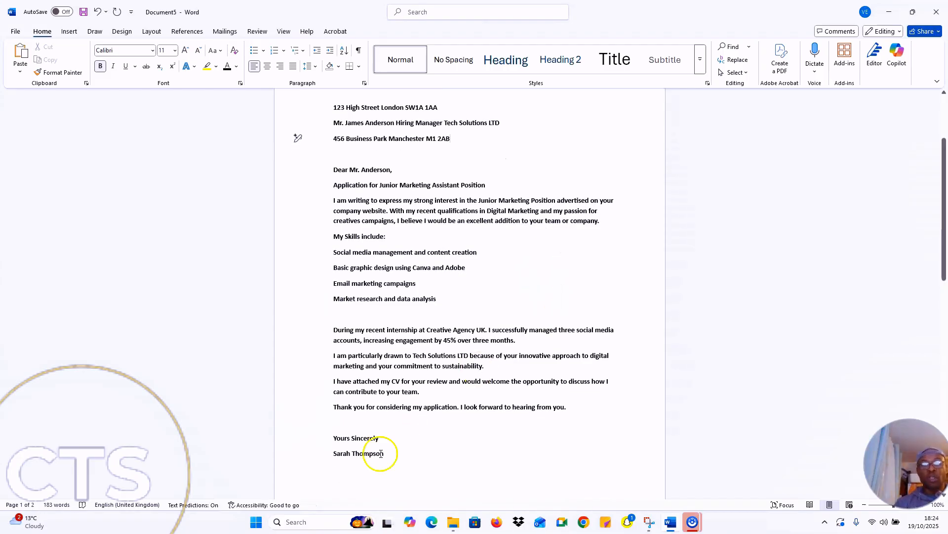
- Apply the A. B. C. numbering format to the whole letter and look over the lettered lines
left_click_drag(395, 461, 218, 68)
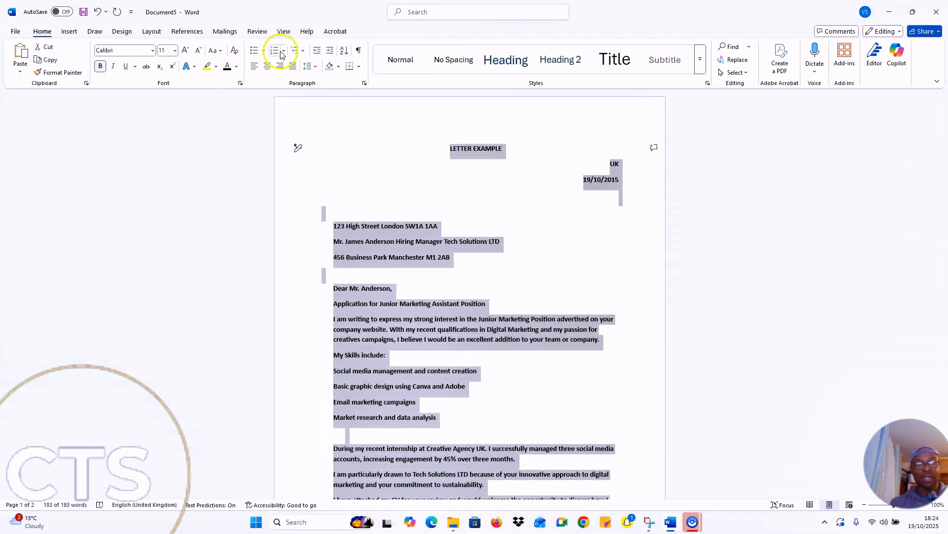
left_click(283, 52)
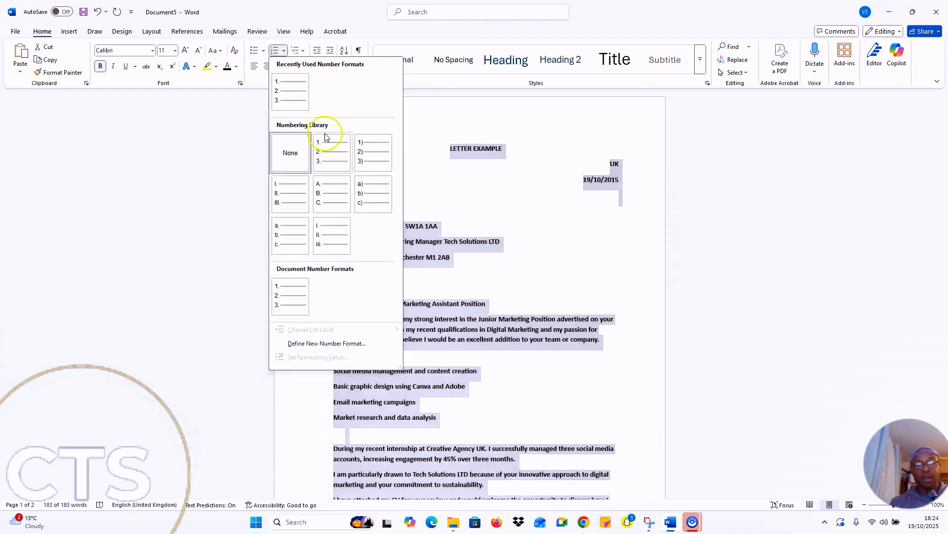
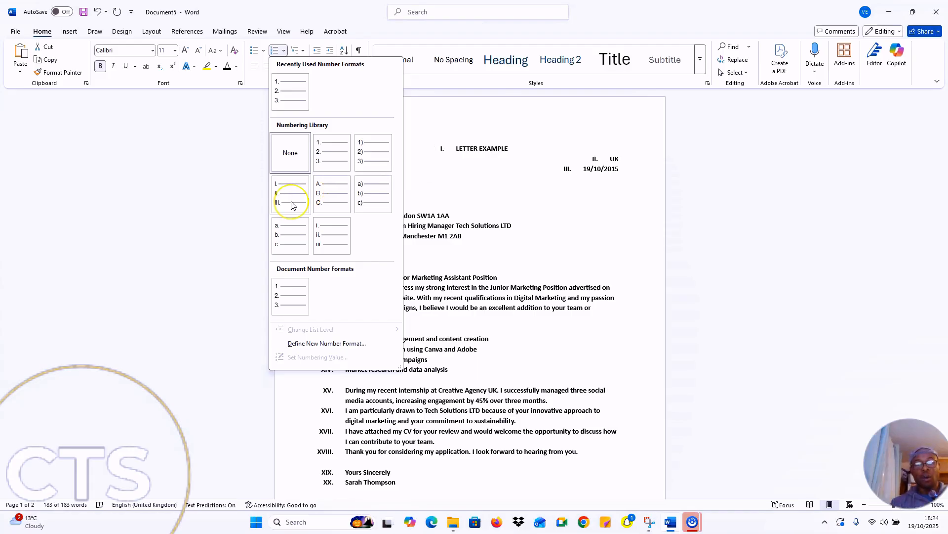
left_click(328, 195)
left_click(504, 339)
scroll(325, 165, "down", 2)
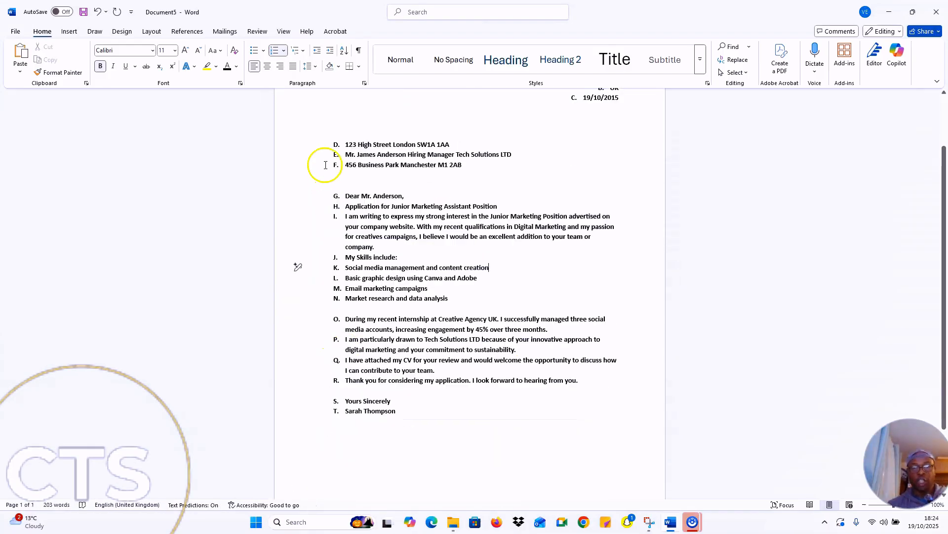
- Select the whole lettered letter and remove its A. B. C. numbering with the None option
left_click_drag(410, 410, 202, 76)
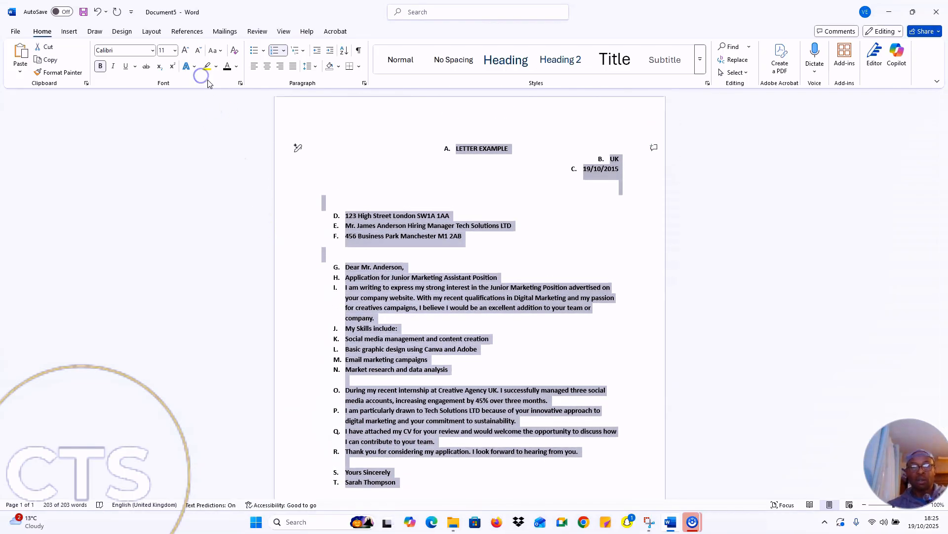
left_click(283, 52)
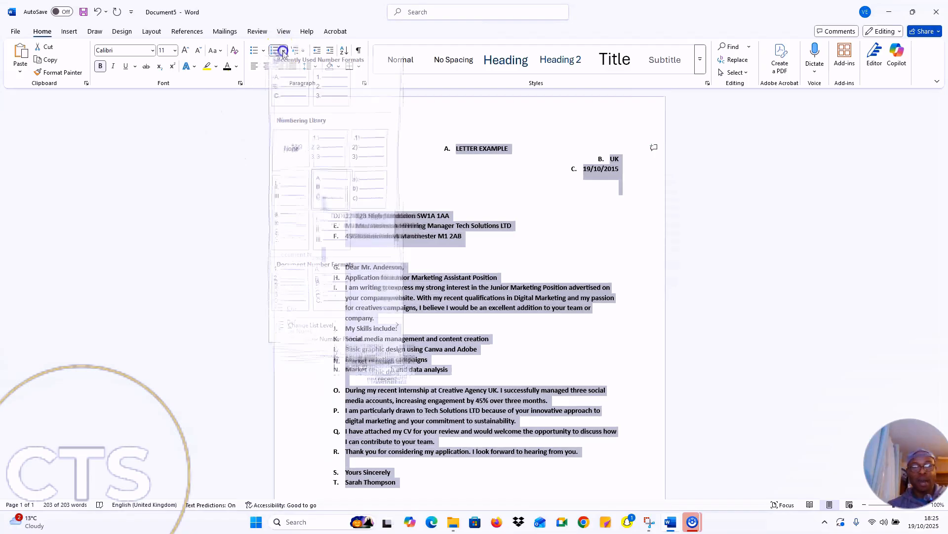
left_click(282, 146)
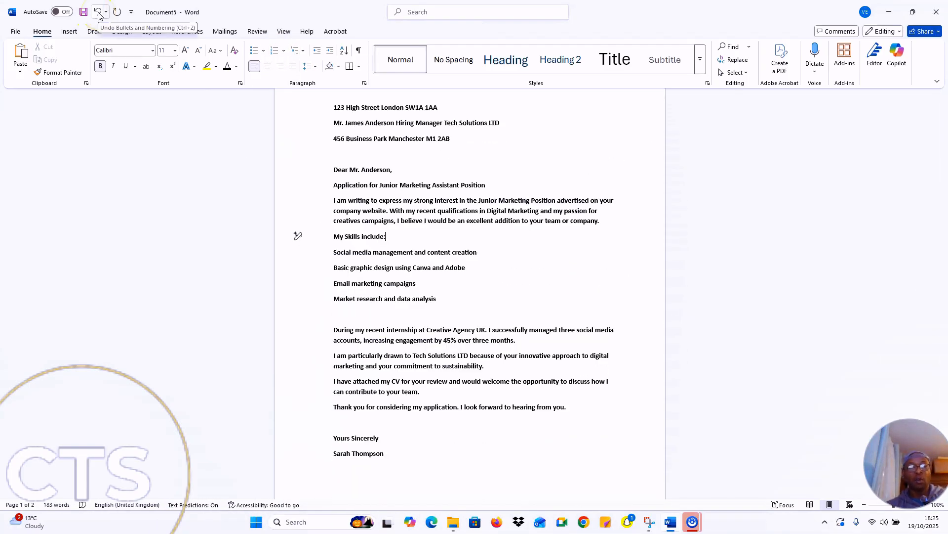
- Undo the numbering changes and the font size change, back to the bulleted Calibri letter, and look it over
key("ctrl+z")
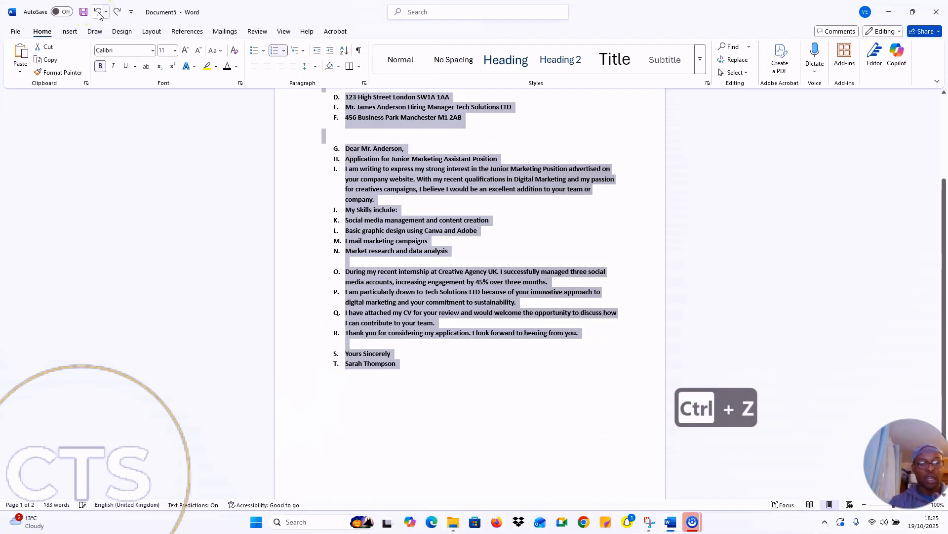
key("ctrl+z")
key("ctrl+z")
key("ctrl+z")
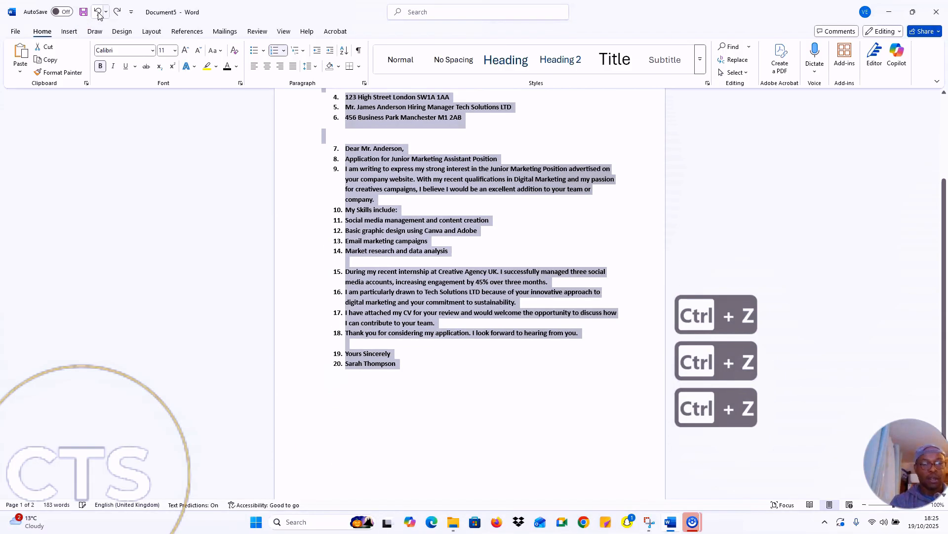
left_click(565, 146)
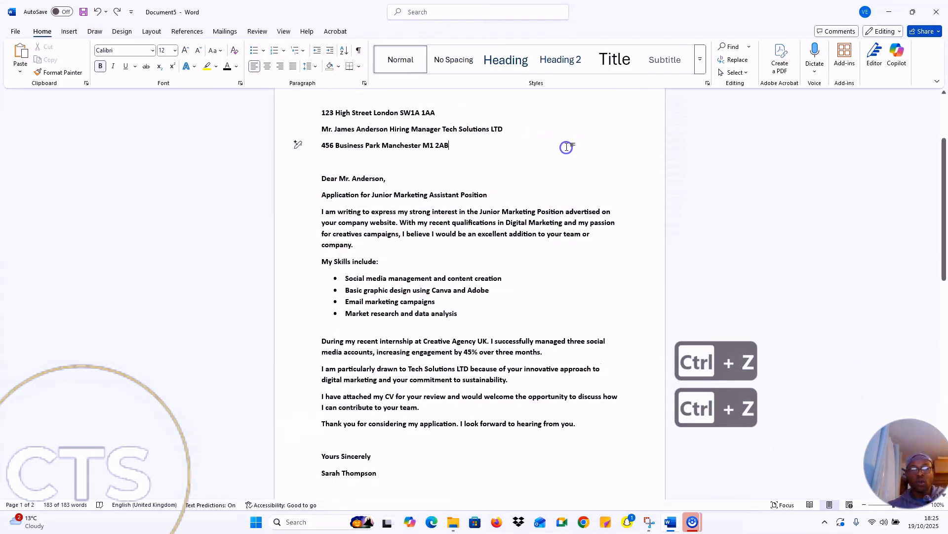
scroll(497, 261, "up", 2)
scroll(417, 319, "down", 5)
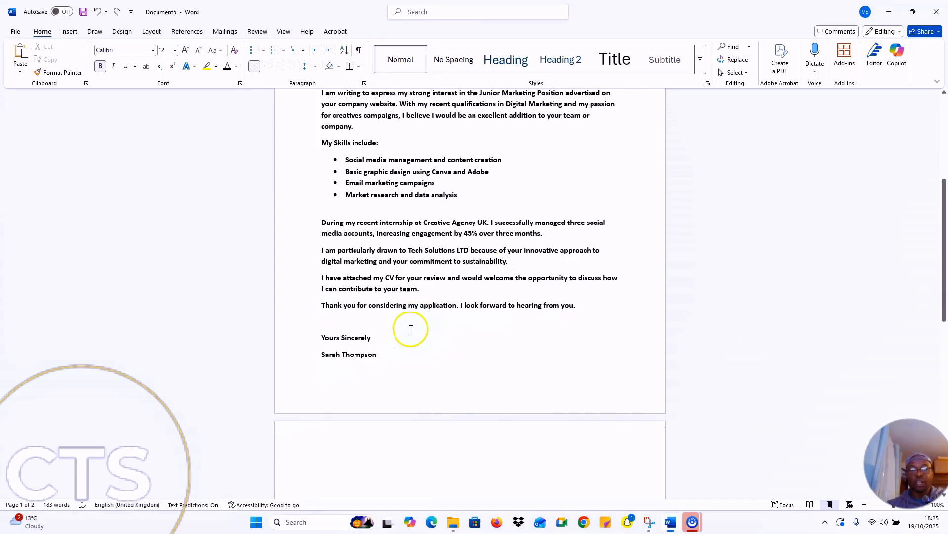
- Remove bold from the three address lines above the greeting
scroll(411, 329, "up", 1)
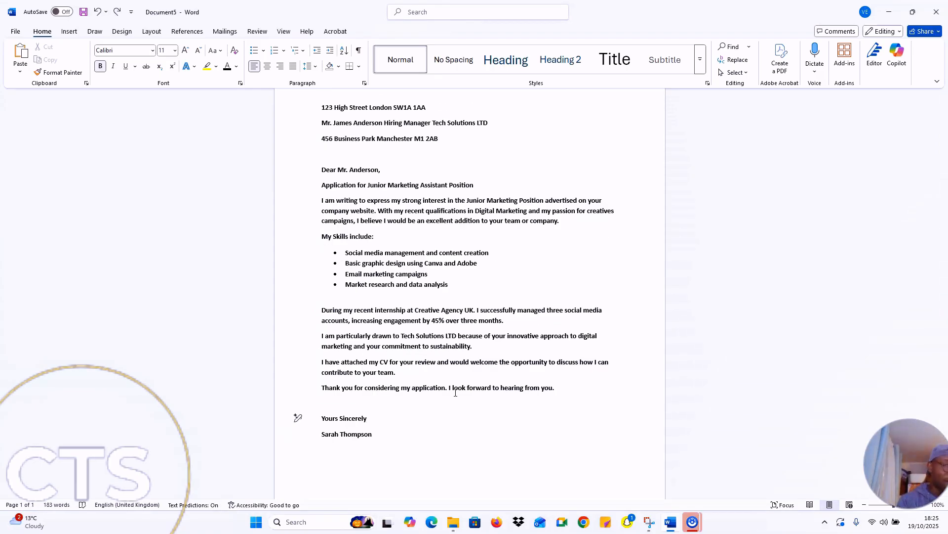
left_click_drag(384, 430, 271, 74)
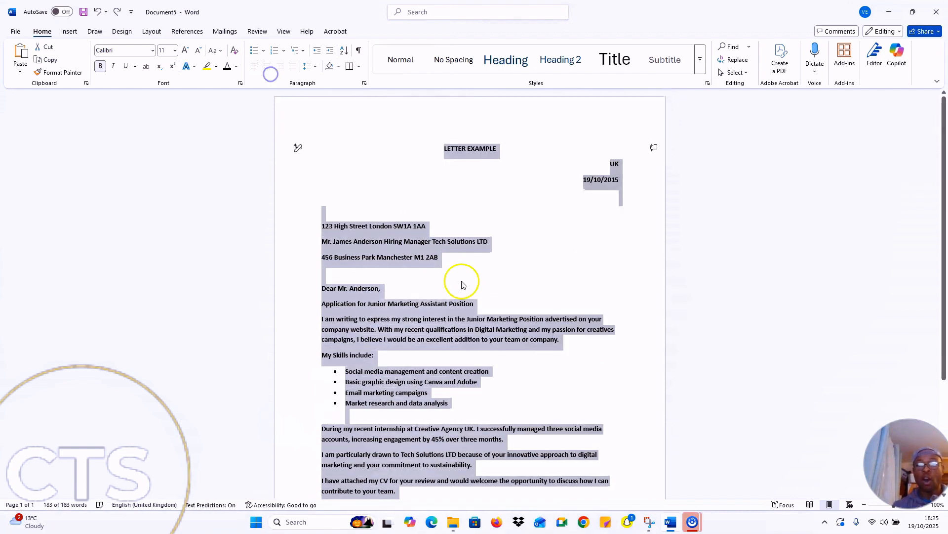
left_click(559, 262)
left_click_drag(448, 256, 319, 221)
left_click(101, 69)
left_click(100, 67)
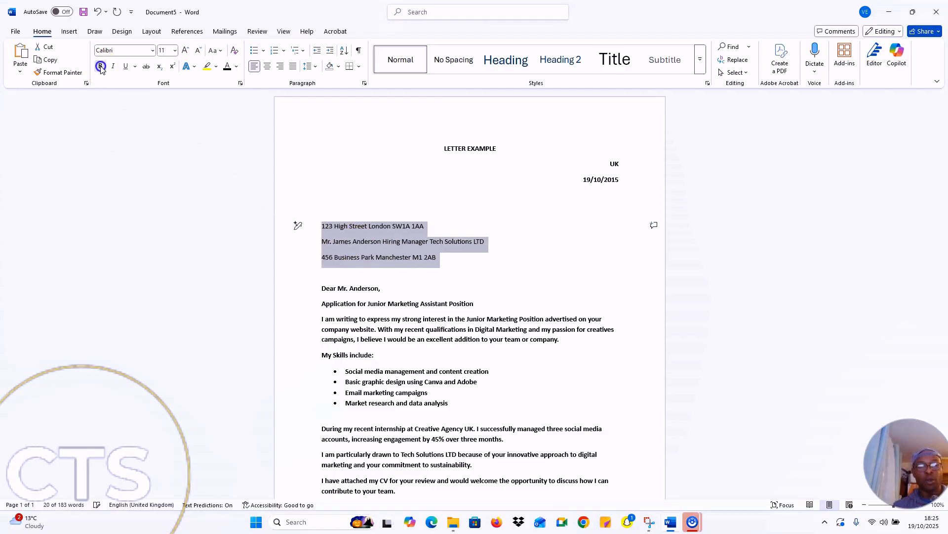
left_click(502, 273)
- Remove bold from the whole letter, title and sign-off included, and look it over
scroll(506, 277, "down", 3)
left_click_drag(396, 400, 341, 354)
triple_click(296, 393)
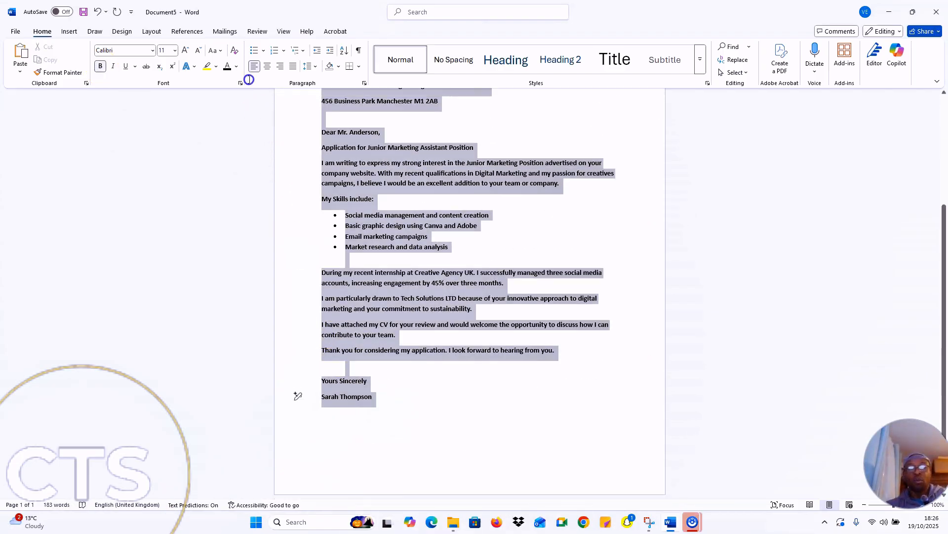
scroll(296, 393, "up", 3)
left_click(101, 68)
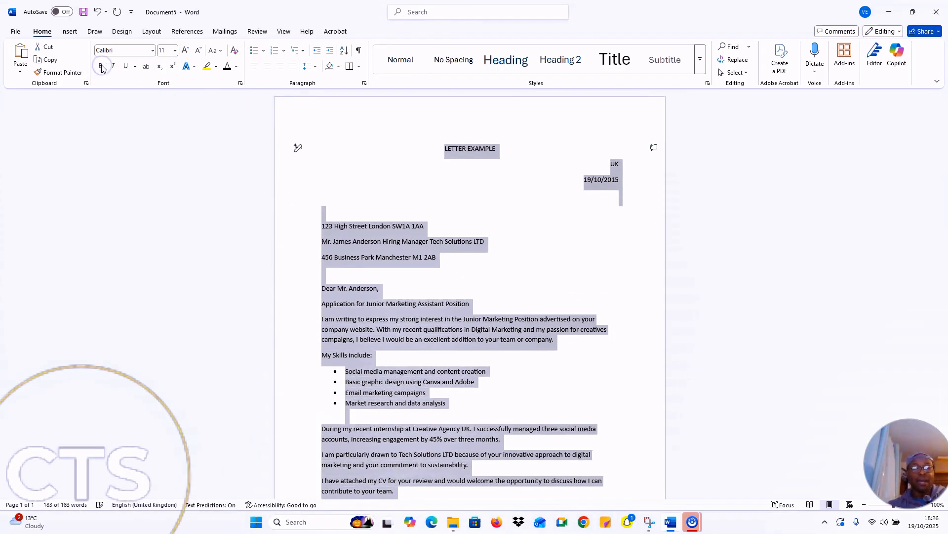
left_click(555, 239)
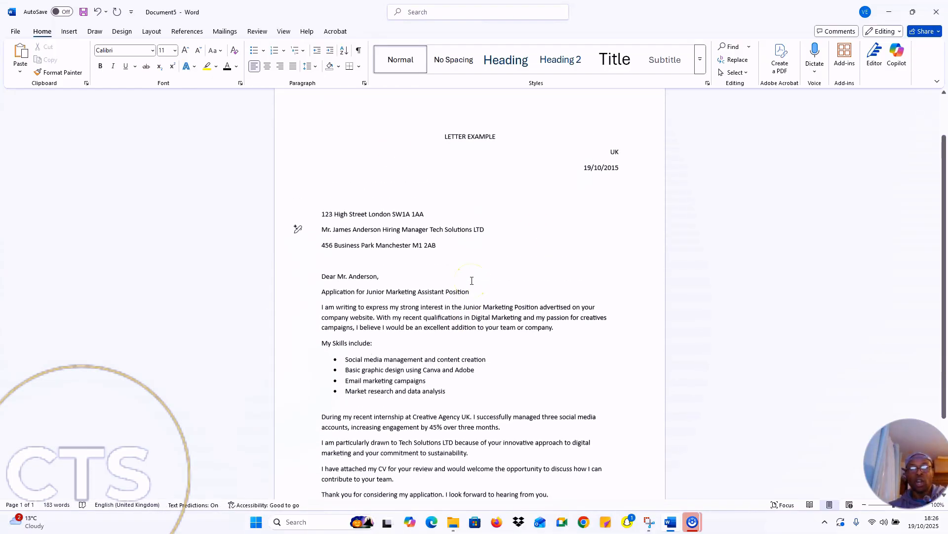
scroll(467, 260, "down", 2)
scroll(467, 260, "up", 2)
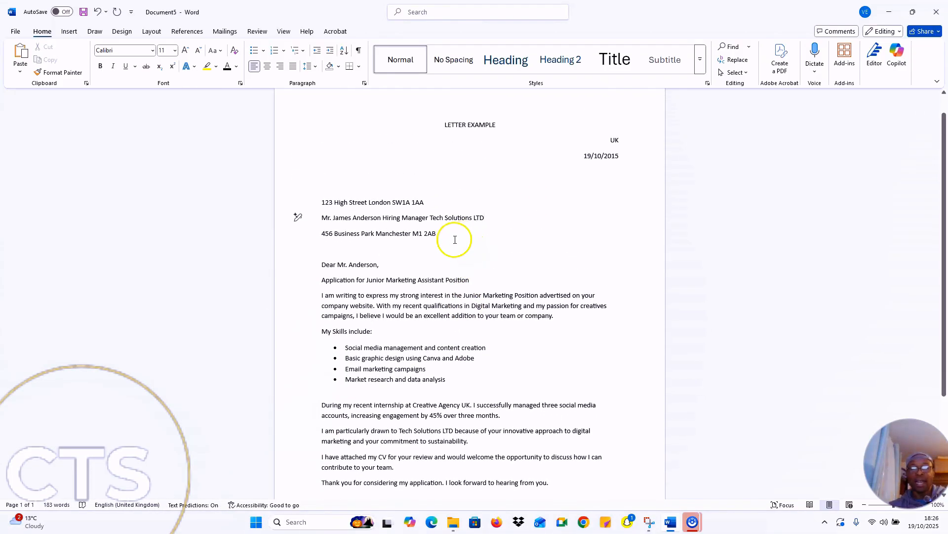
- Make the LETTER EXAMPLE title bold and look over the letter
left_click_drag(504, 126, 441, 123)
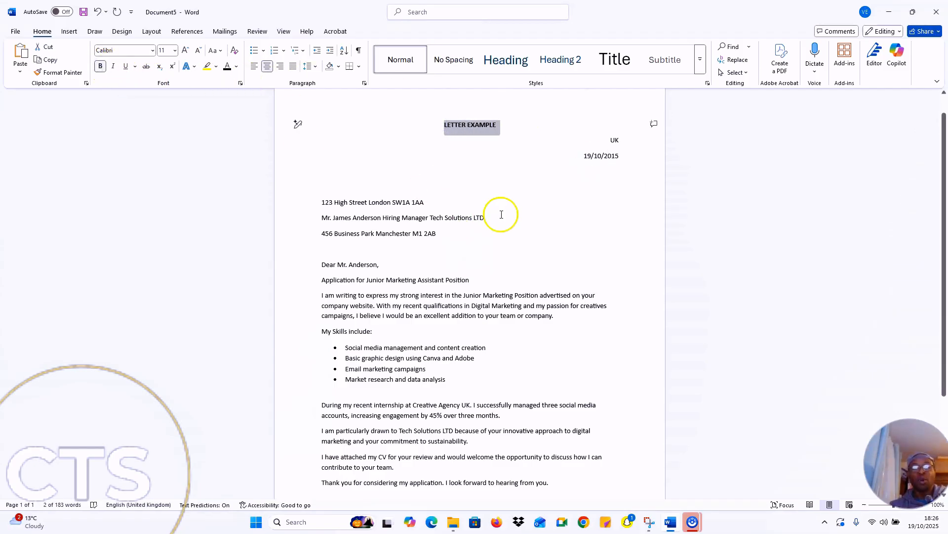
left_click(512, 192)
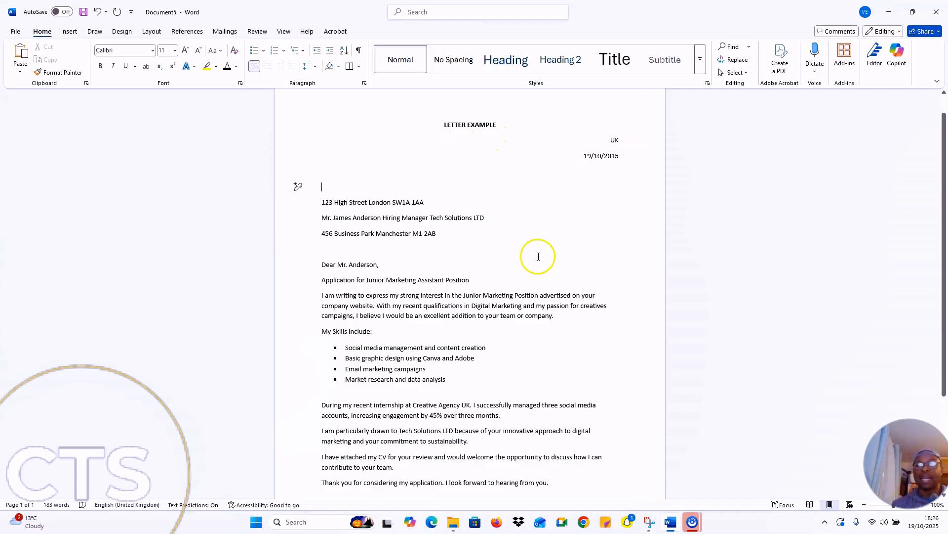
scroll(568, 309, "down", 2)
scroll(564, 312, "up", 3)
scroll(466, 309, "down", 3)
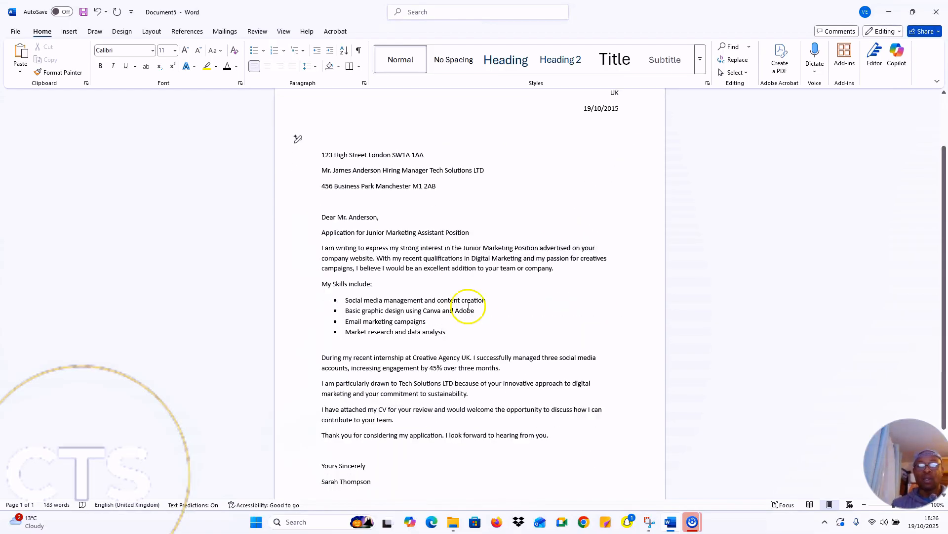
- Make the Yours Sincerely closing and the sender's name below it bold, and check the letter
scroll(391, 424, "down", 2)
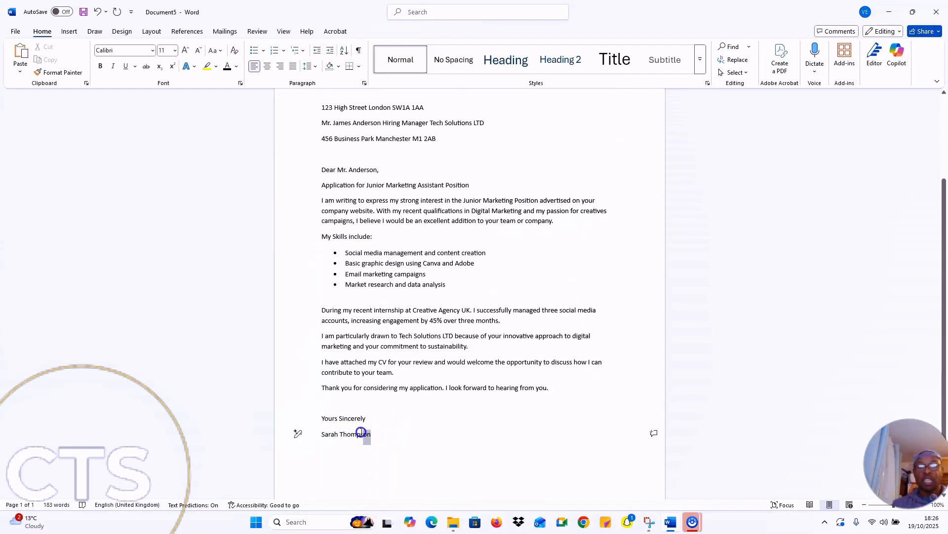
left_click_drag(361, 432, 321, 417)
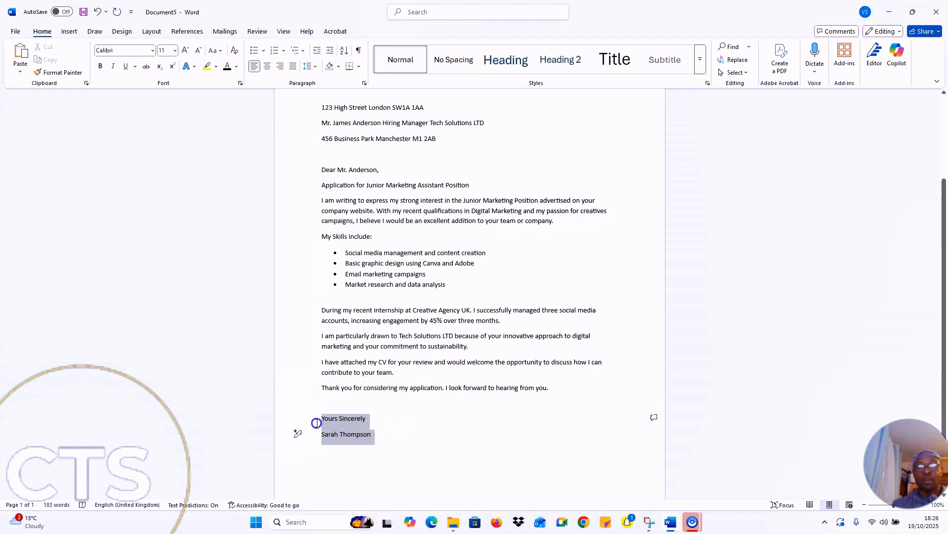
left_click(101, 68)
left_click(505, 421)
scroll(506, 411, "up", 5)
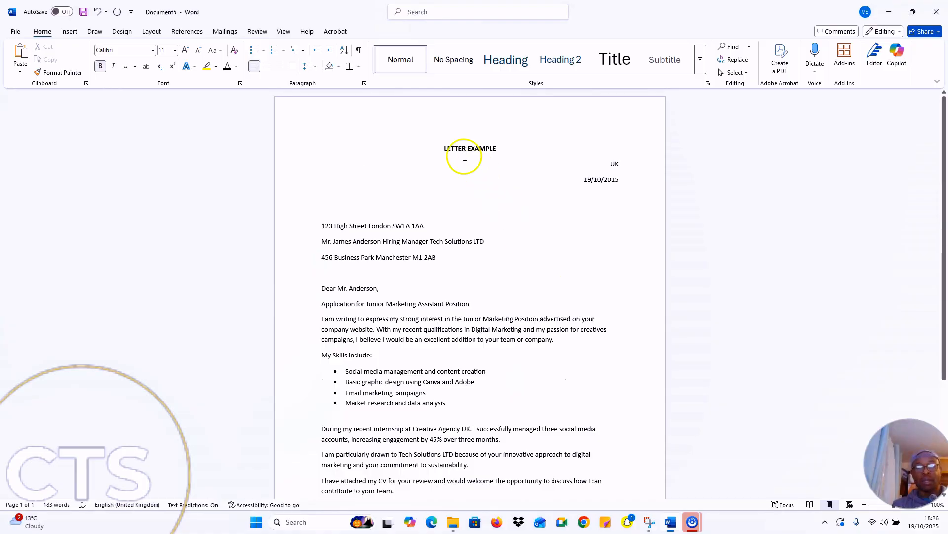
scroll(386, 415, "down", 3)
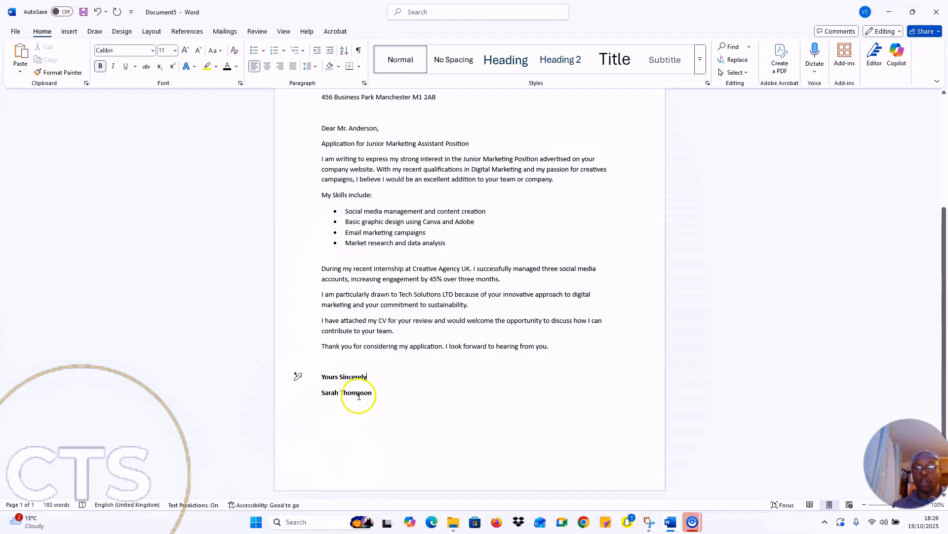
scroll(470, 396, "up", 2)
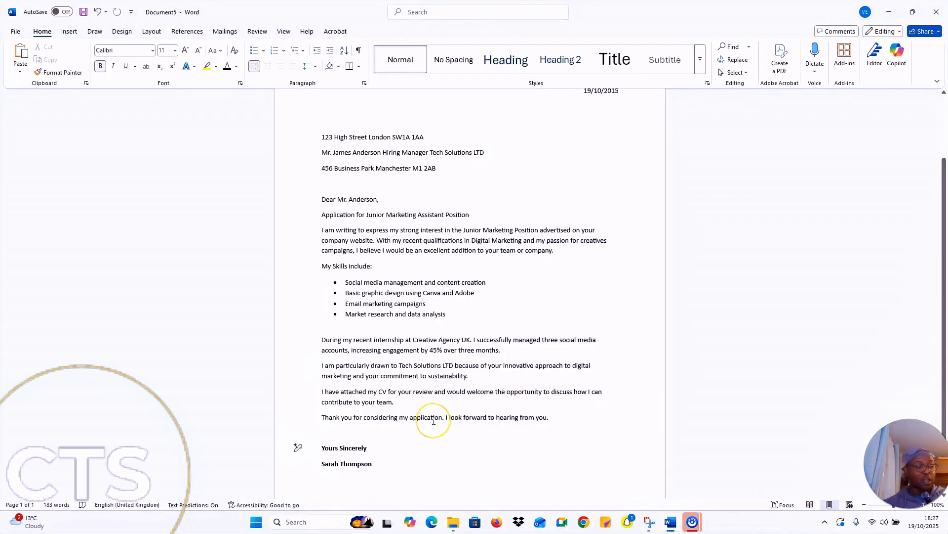
- Italicise the whole letter, and remove the italics again from the address lines through the signature
mouse_move(296, 467)
left_mouse_down()
mouse_move(268, 244)
mouse_move(266, 99)
mouse_move(246, 71)
left_mouse_up()
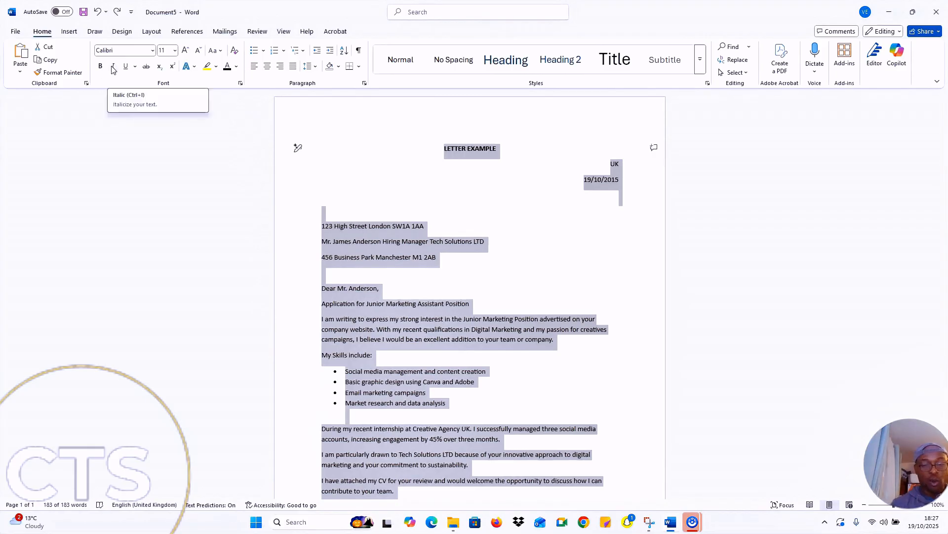
key("ctrl+i")
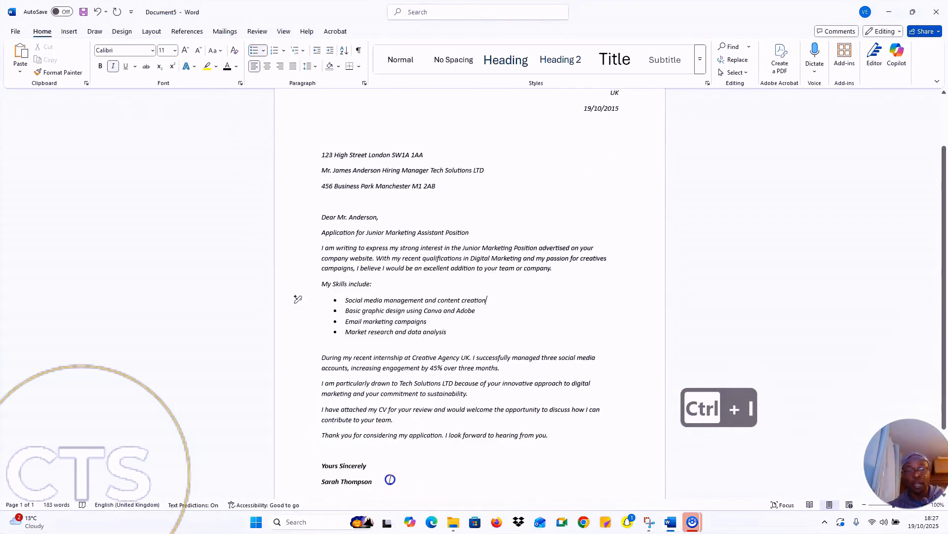
mouse_move(390, 479)
left_mouse_down()
mouse_move(304, 263)
mouse_move(281, 128)
left_mouse_up()
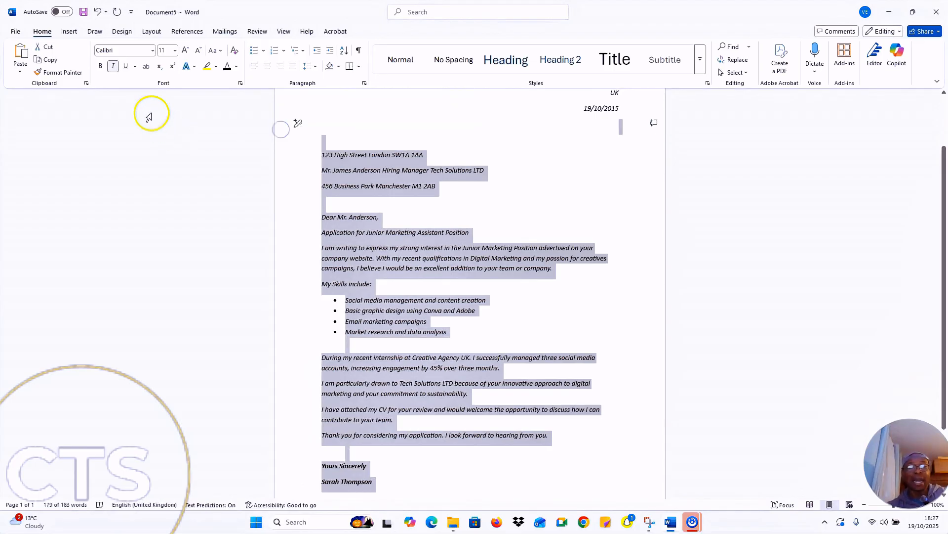
left_click(113, 67)
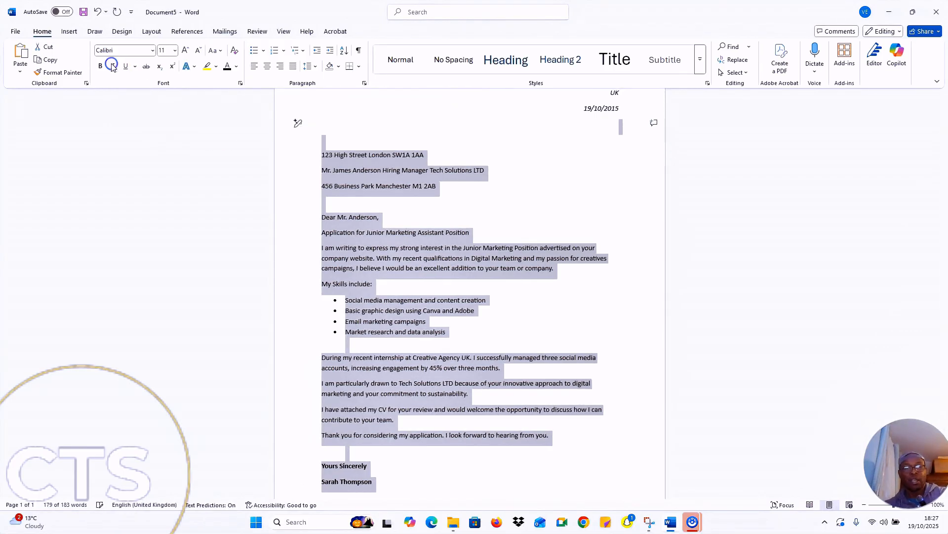
left_click(383, 472)
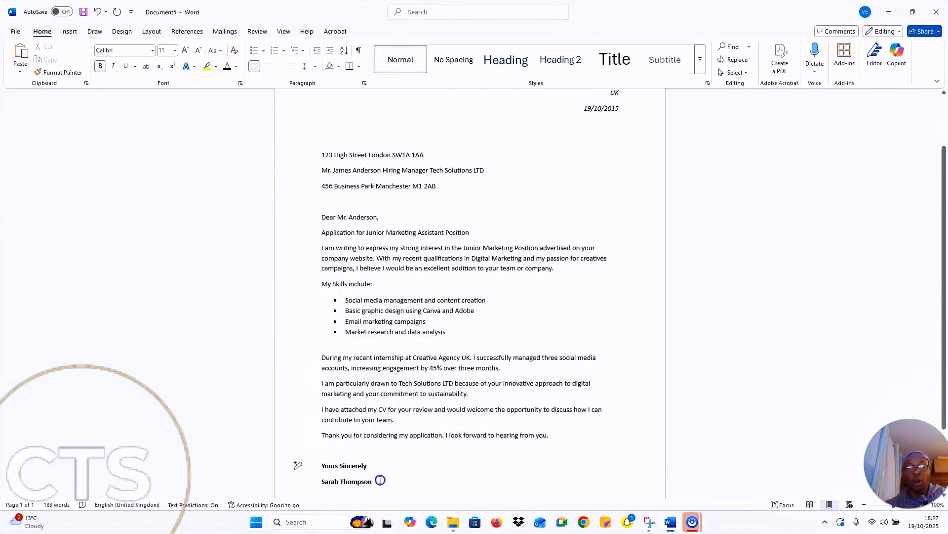
- Toggle italics on the text from the address lines through the signature, leaving it italic
left_click_drag(380, 479, 290, 158)
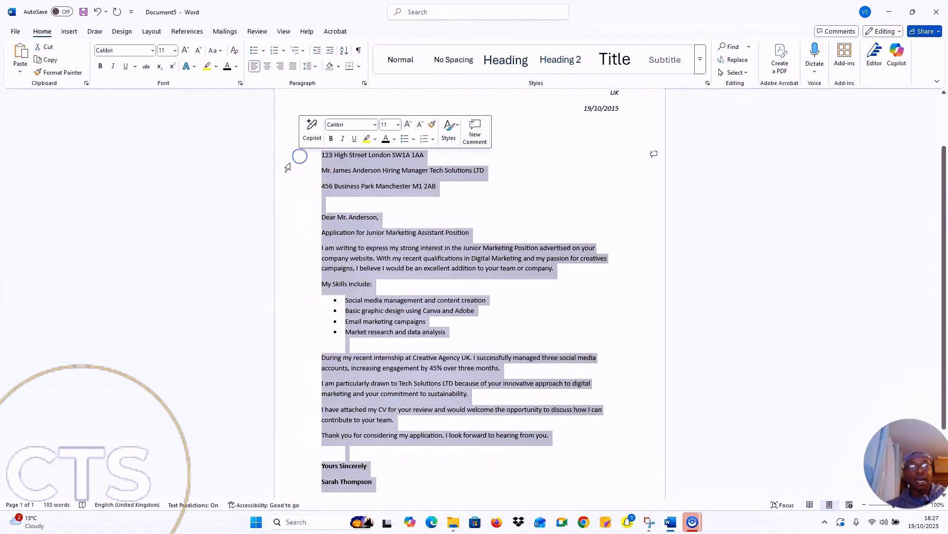
left_click(113, 67)
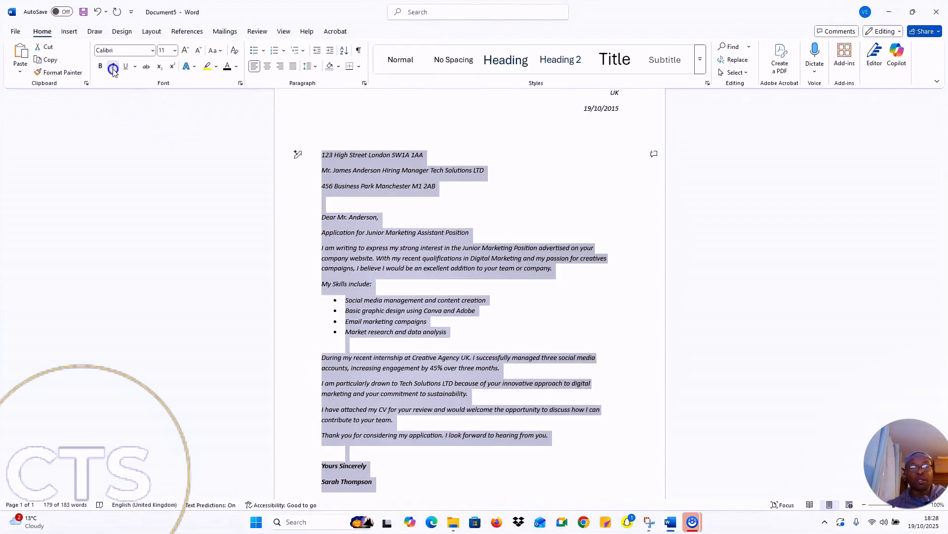
left_click(113, 67)
left_click(113, 67)
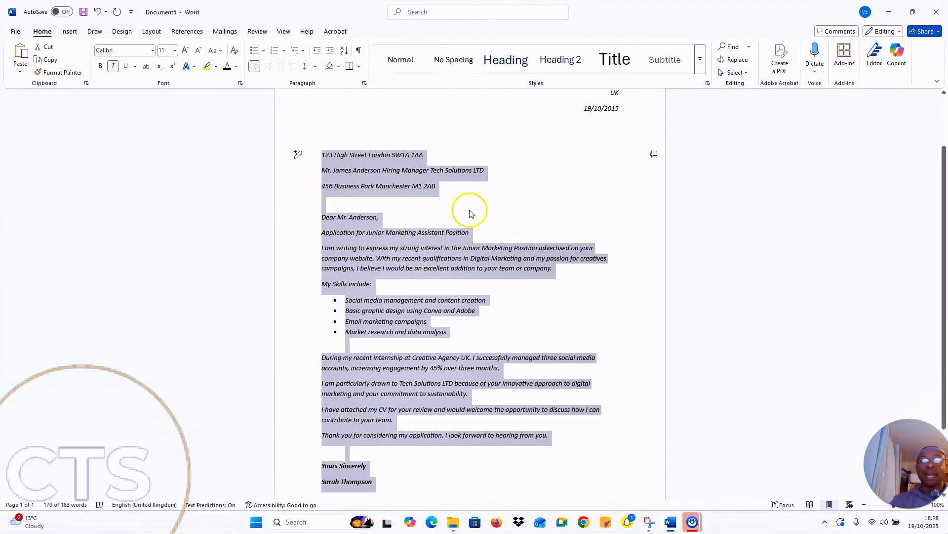
left_click(506, 186)
- Underline the text from the address lines through the signature and look over the underlined lines
left_click_drag(388, 486, 295, 159)
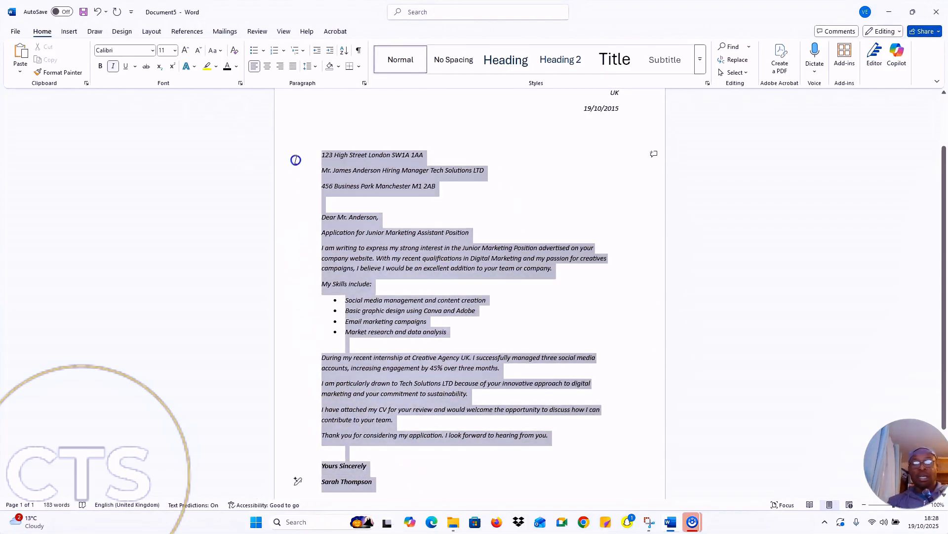
left_click(127, 72)
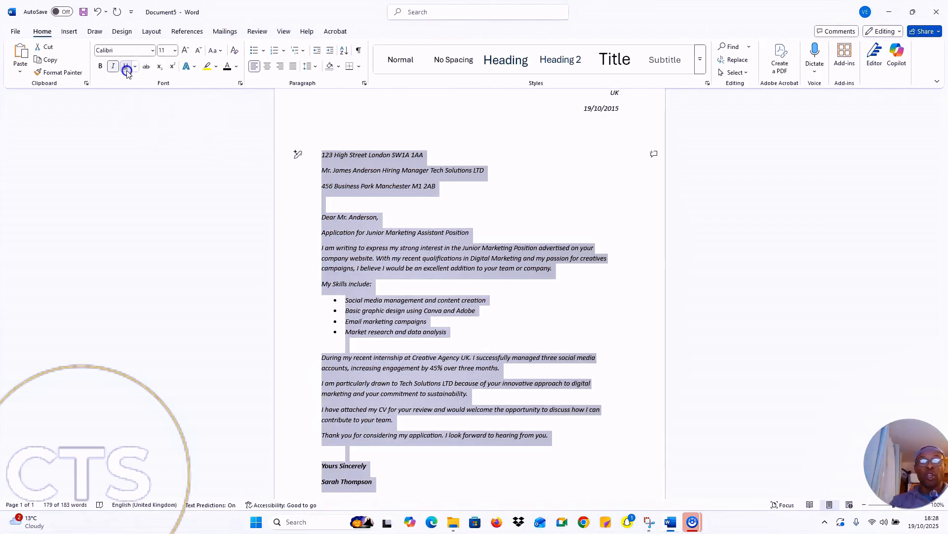
left_click(508, 317)
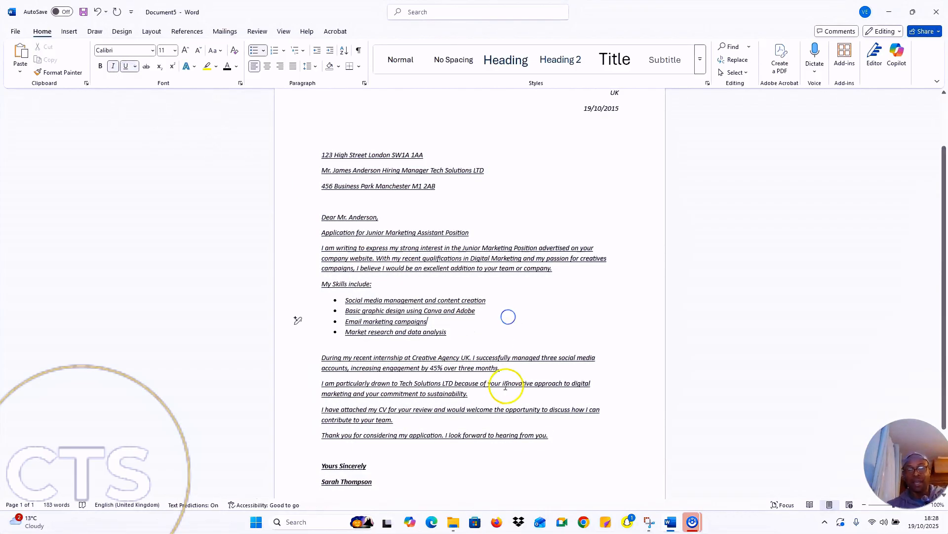
scroll(381, 239, "down", 3)
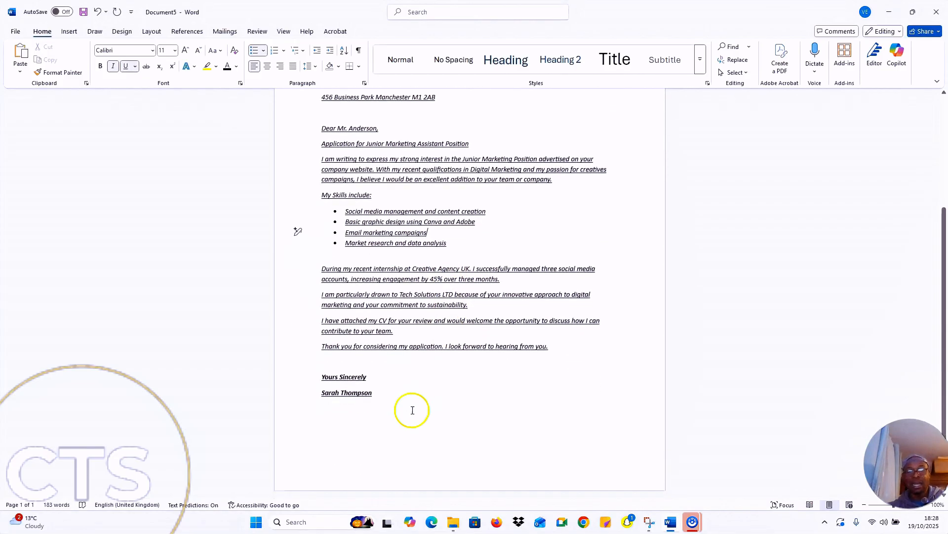
scroll(413, 410, "up", 2)
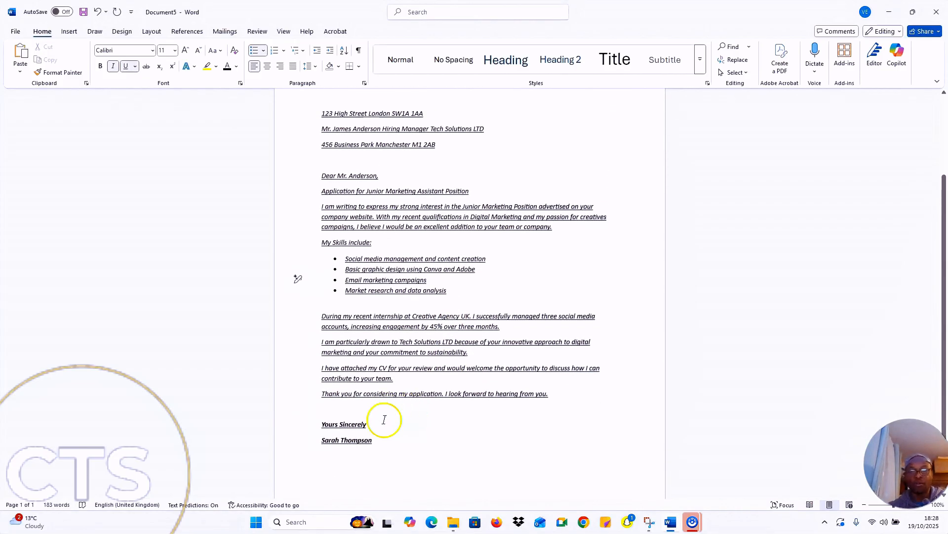
- Select the whole letter, remove its underlining, and look it over
left_click_drag(385, 443, 271, 84)
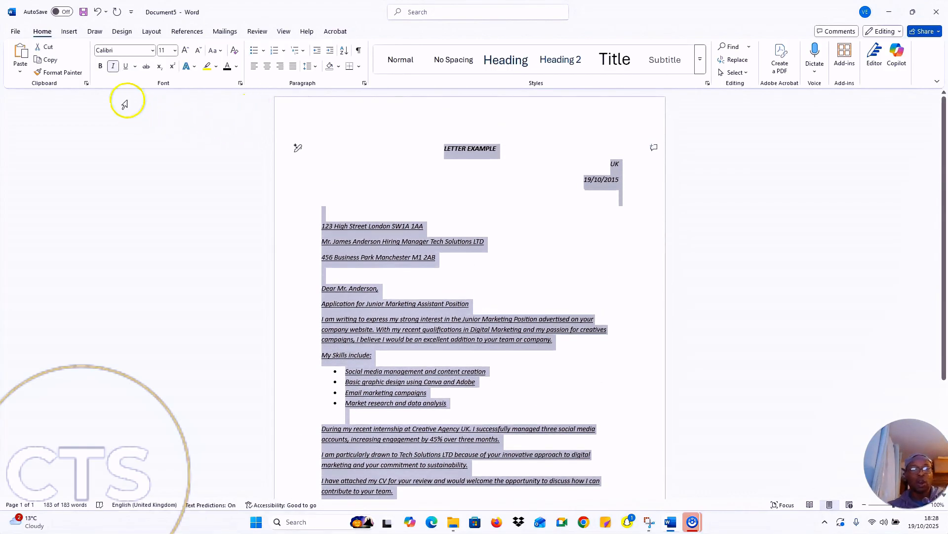
left_click(124, 69)
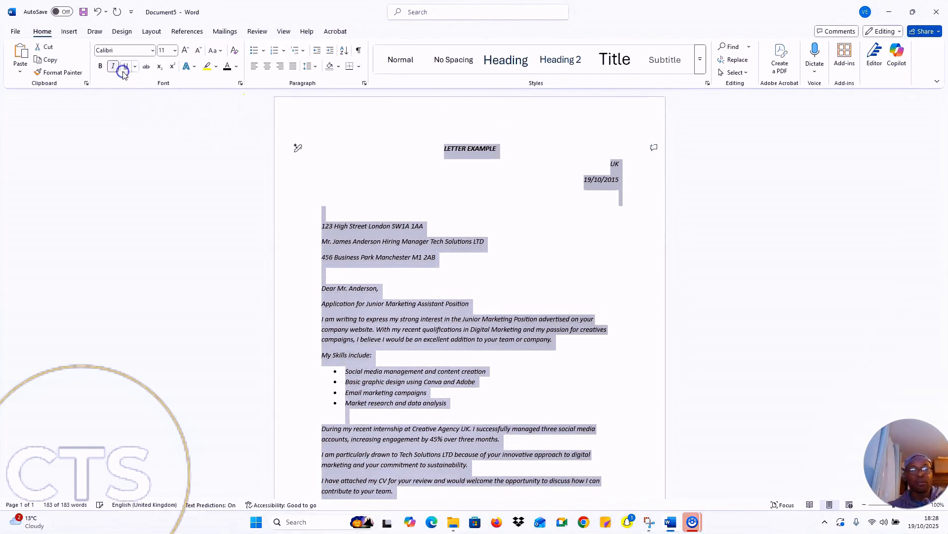
left_click(546, 241)
scroll(569, 280, "down", 2)
scroll(569, 280, "down", 2)
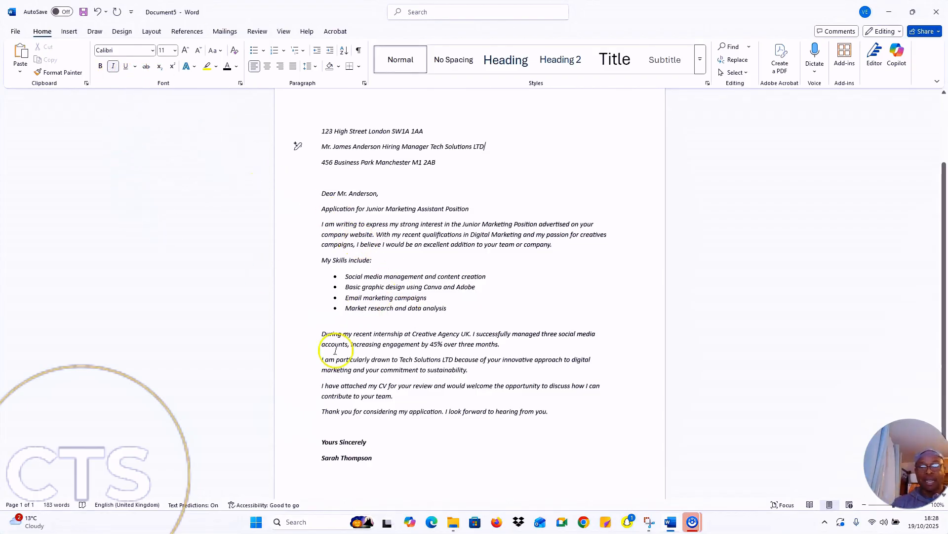
- Remove the italics from the whole letter and look it over down to the signature
left_click_drag(386, 460, 248, 23)
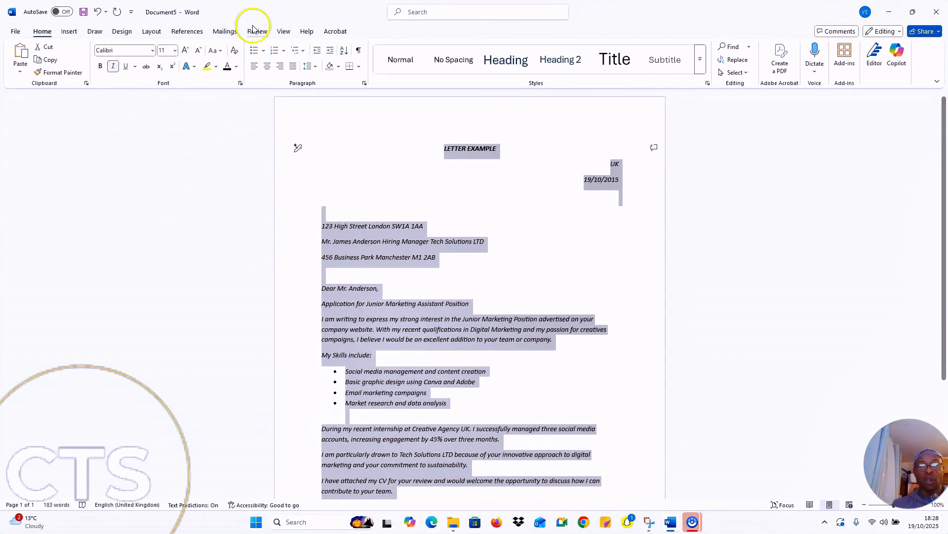
left_click(114, 67)
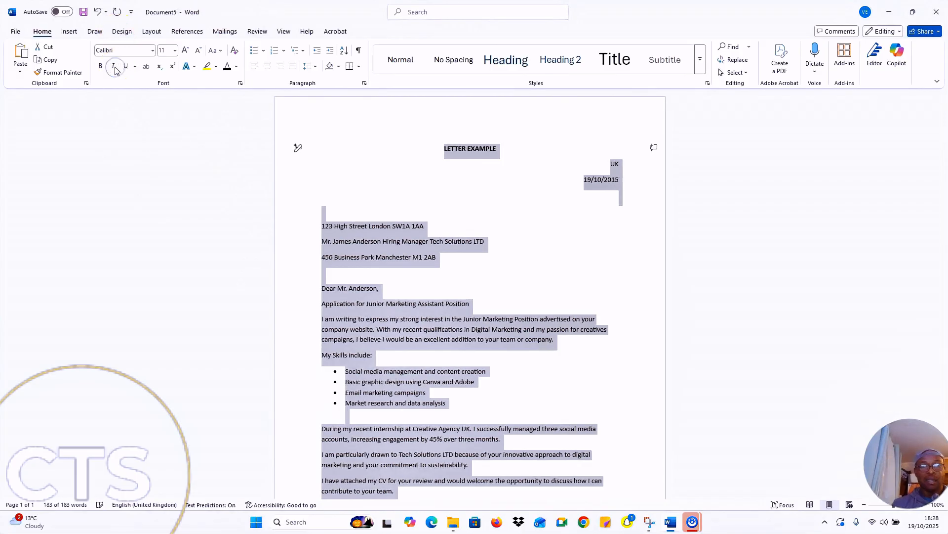
left_click(557, 279)
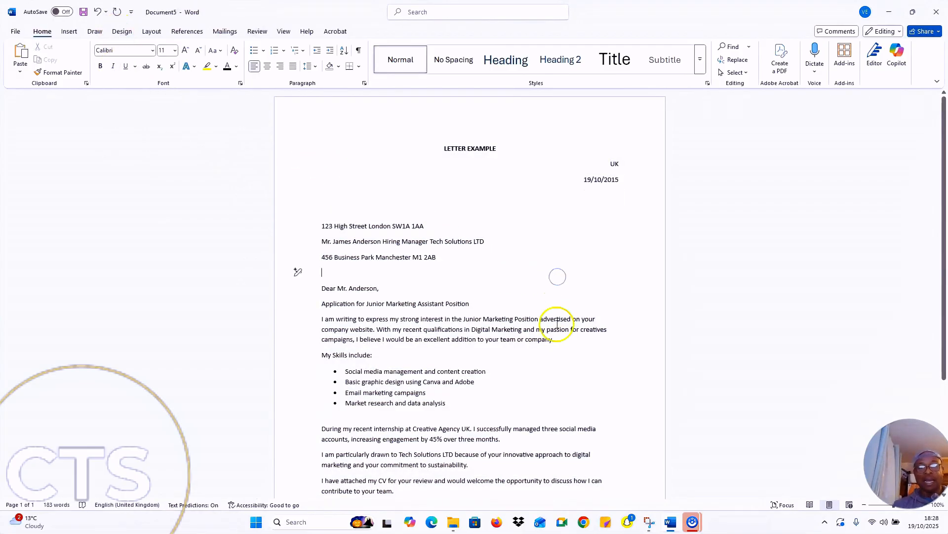
scroll(557, 324, "down", 1)
scroll(557, 324, "down", 2)
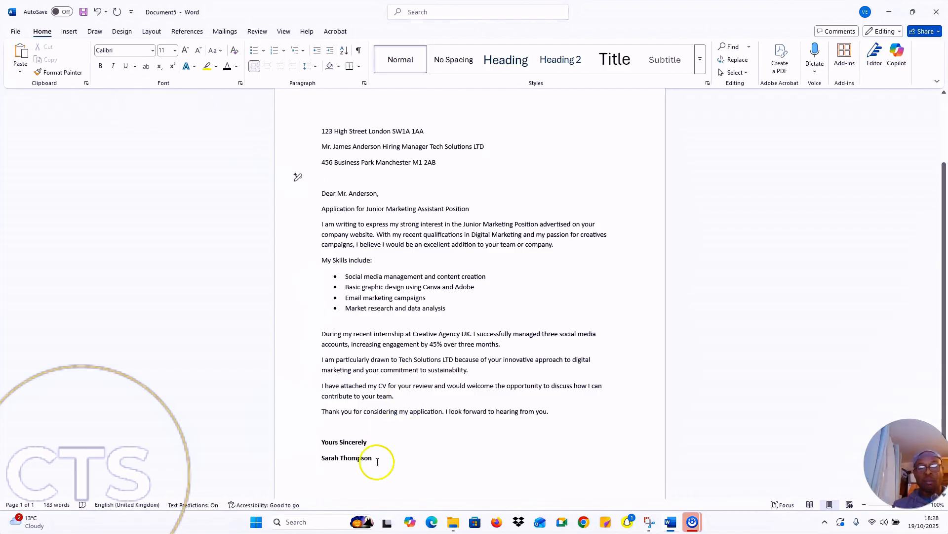
- Look over the letter, select the LETTER EXAMPLE title, and change its font colour to standard red
scroll(471, 397, "up", 3)
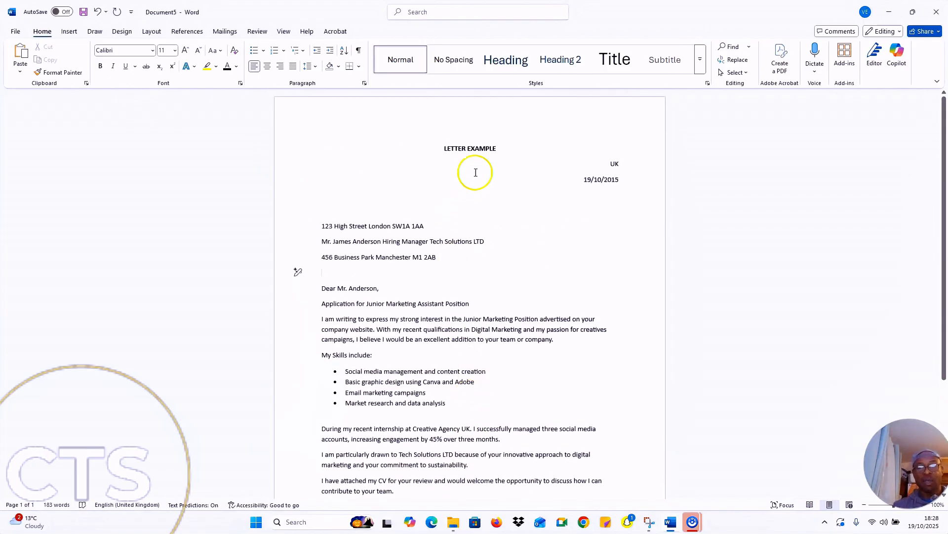
scroll(498, 254, "down", 3)
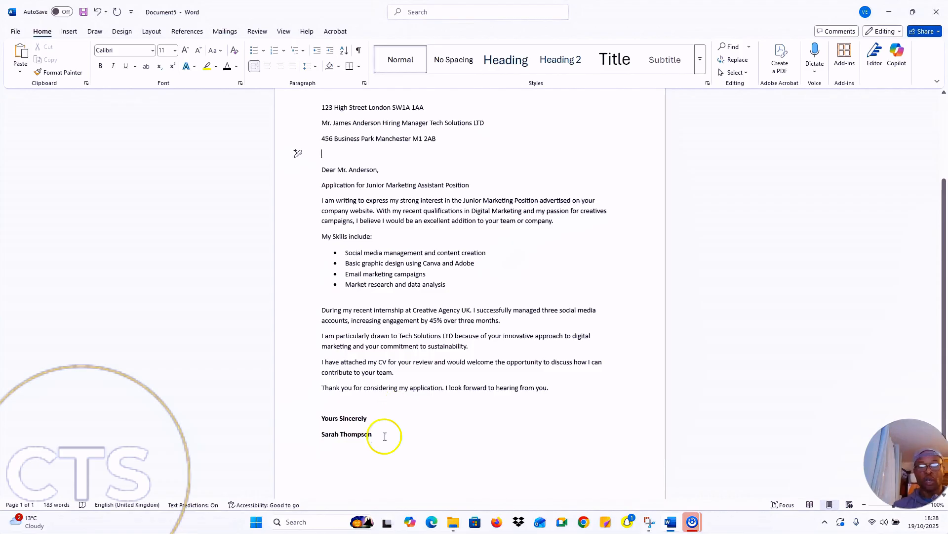
scroll(458, 333, "up", 1)
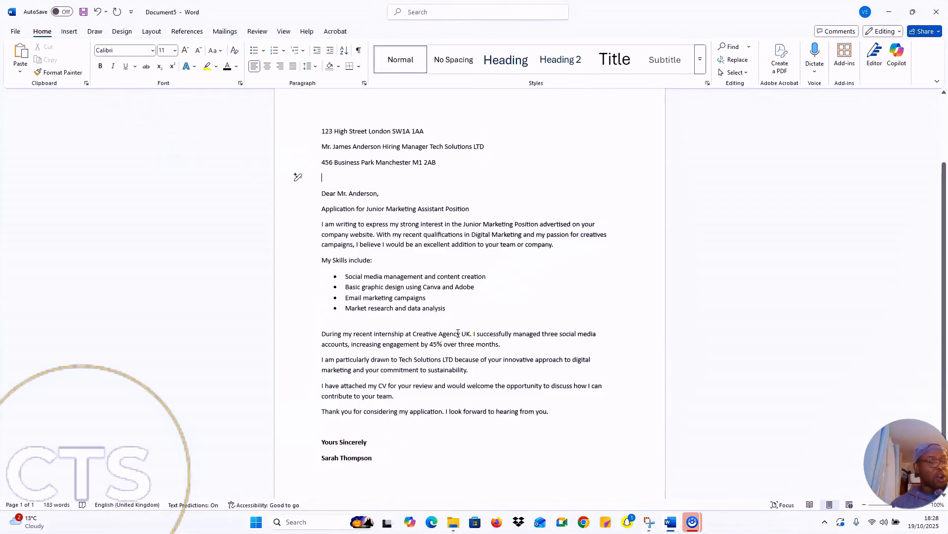
scroll(583, 313, "up", 3)
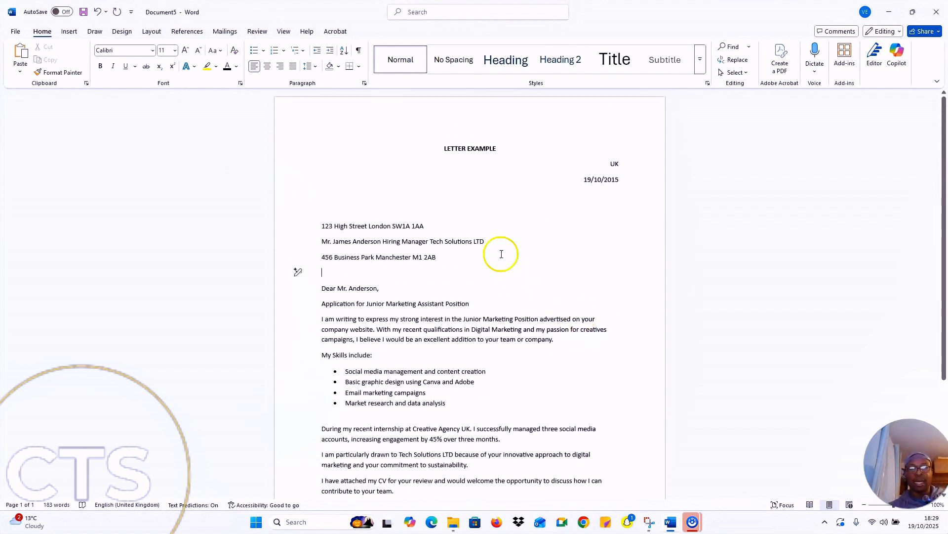
left_click_drag(510, 148, 430, 148)
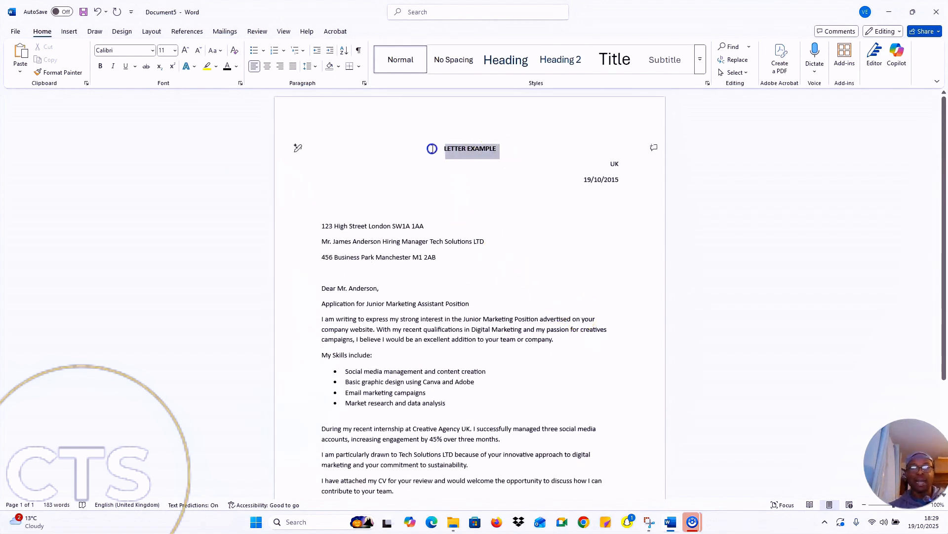
left_click(236, 69)
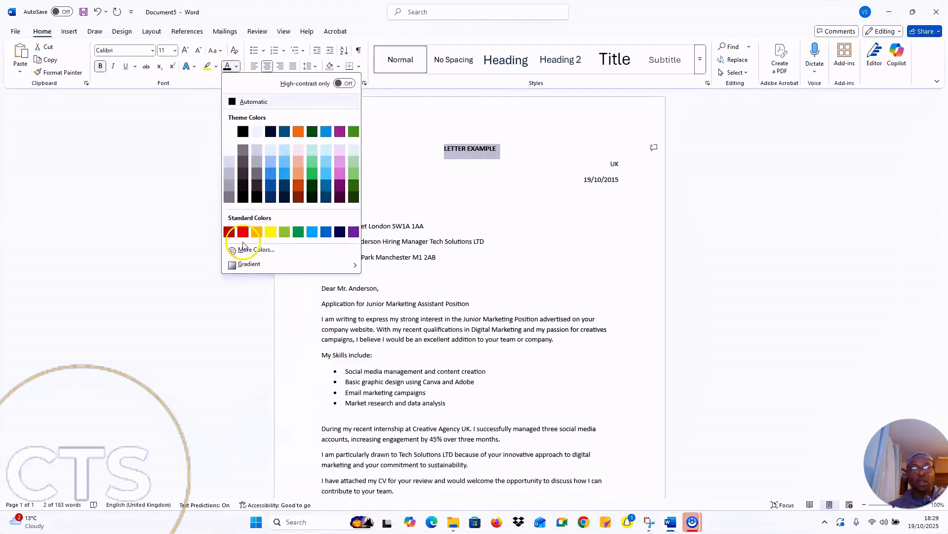
left_click(243, 233)
left_click(504, 157)
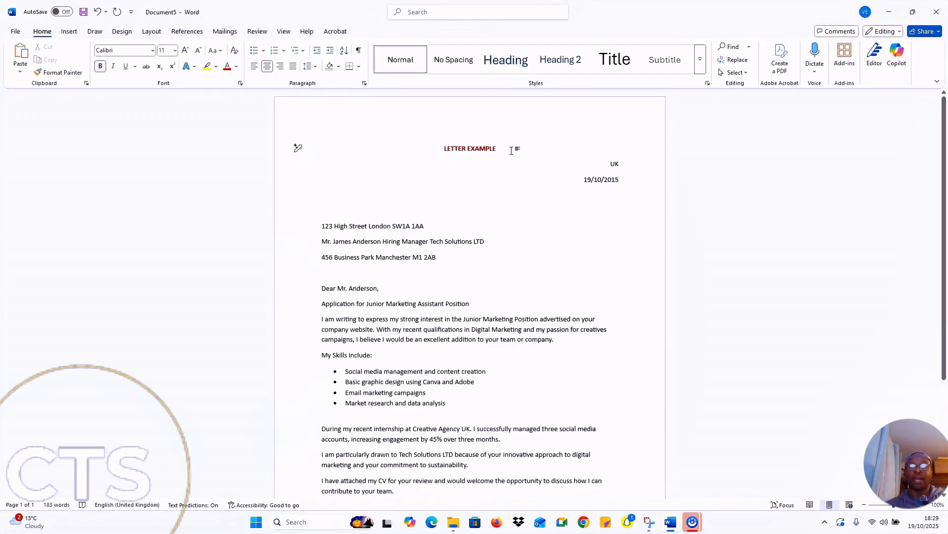
- Change the font colour of the three address lines above the greeting to the dark blue theme colour
left_click_drag(430, 257, 323, 226)
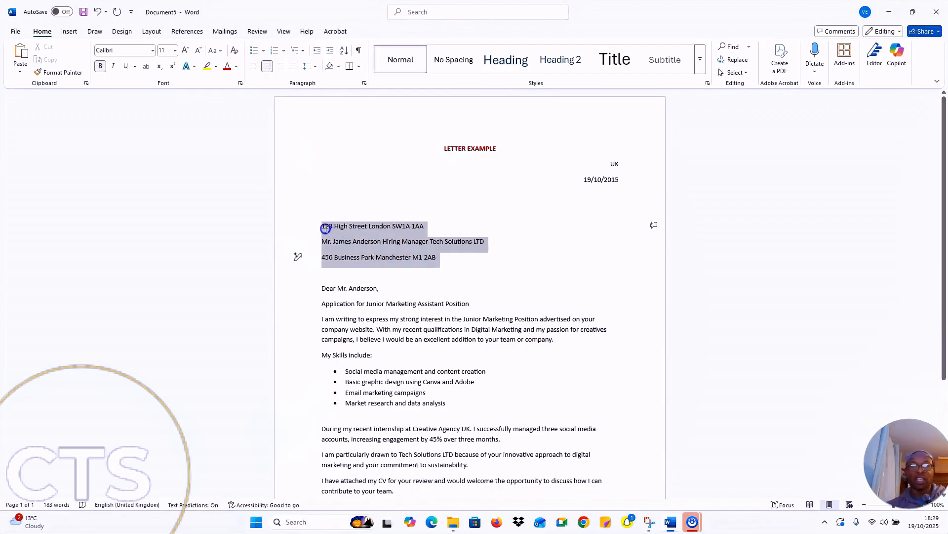
left_click(238, 68)
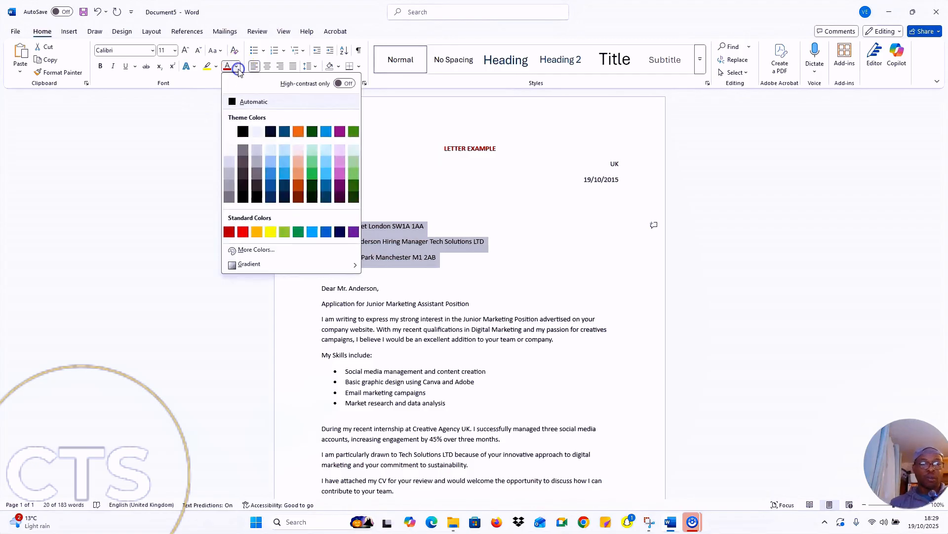
left_click(284, 132)
left_click(438, 245)
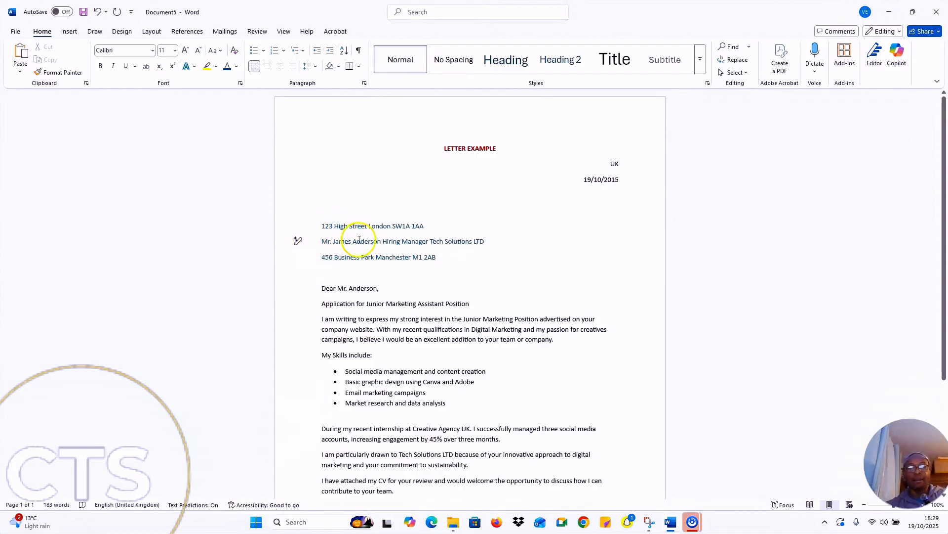
- Colour the "My Skills include:" line and its four bullet items in standard purple
scroll(442, 259, "down", 2)
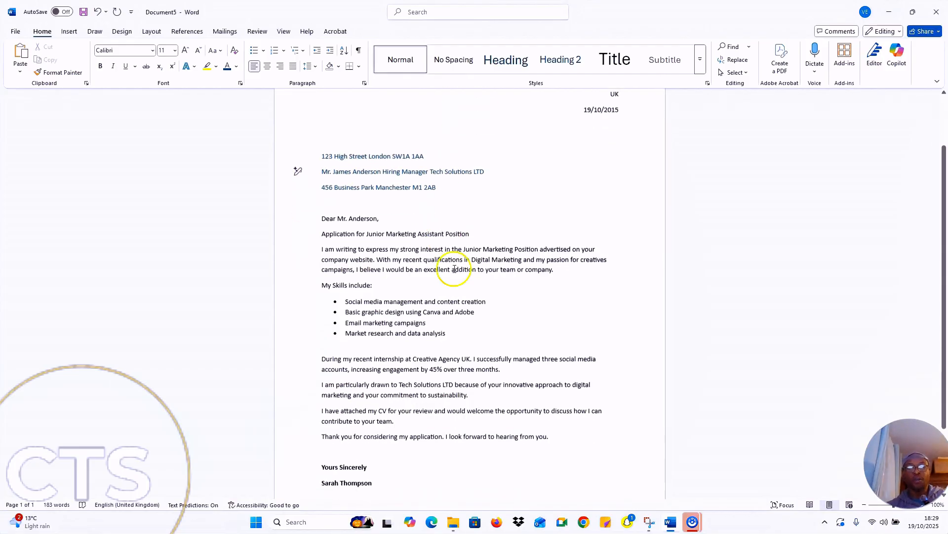
left_click_drag(460, 332, 322, 283)
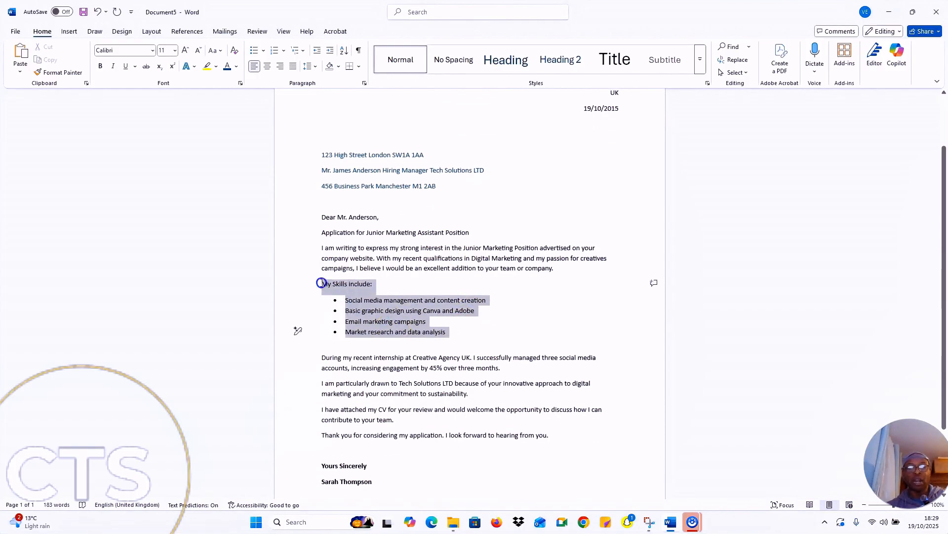
left_click(236, 66)
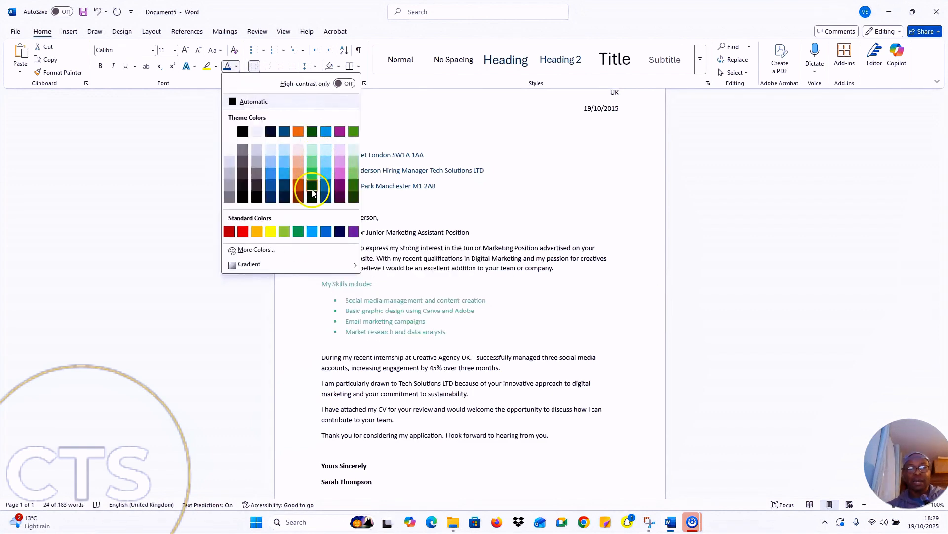
left_click(353, 233)
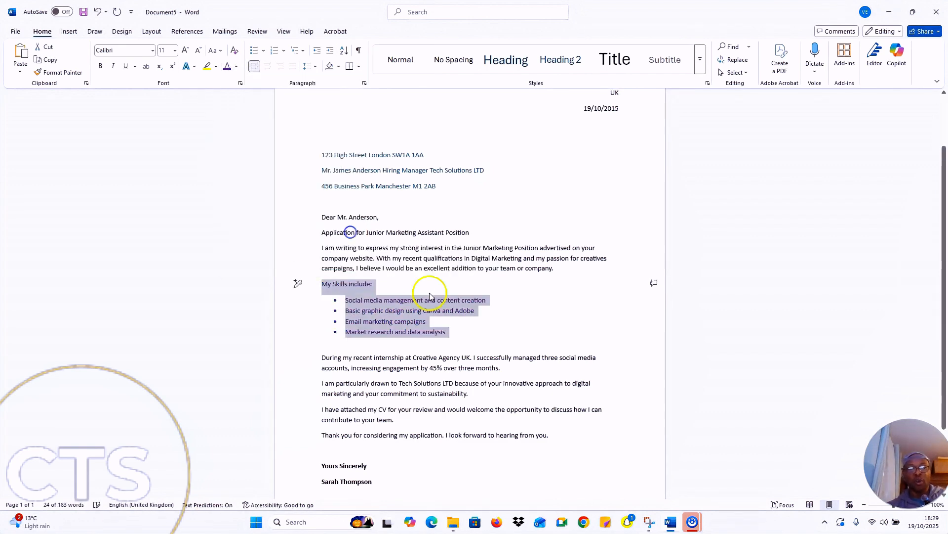
left_click(463, 330)
- Select the whole letter, apply strikethrough to it, and look over the struck-out text down to the signature
scroll(535, 247, "up", 1)
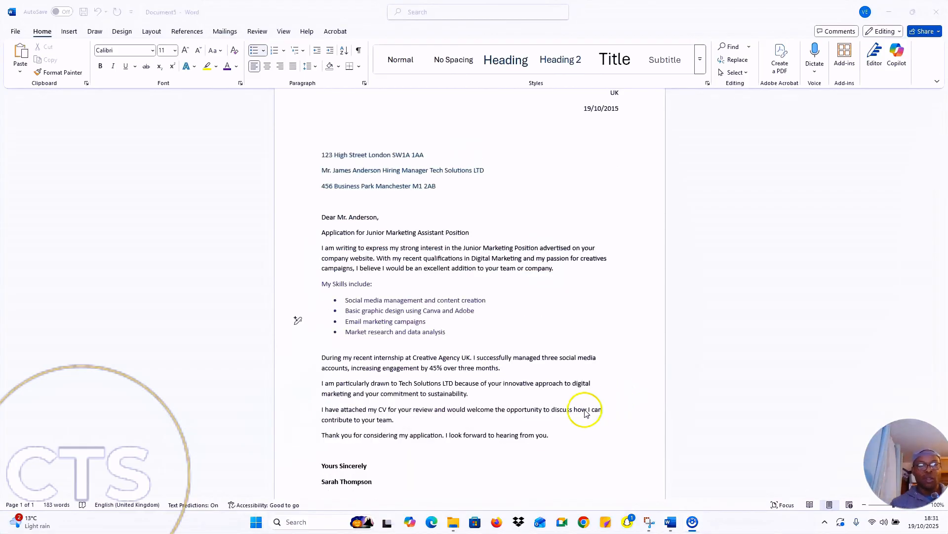
scroll(585, 414, "down", 3)
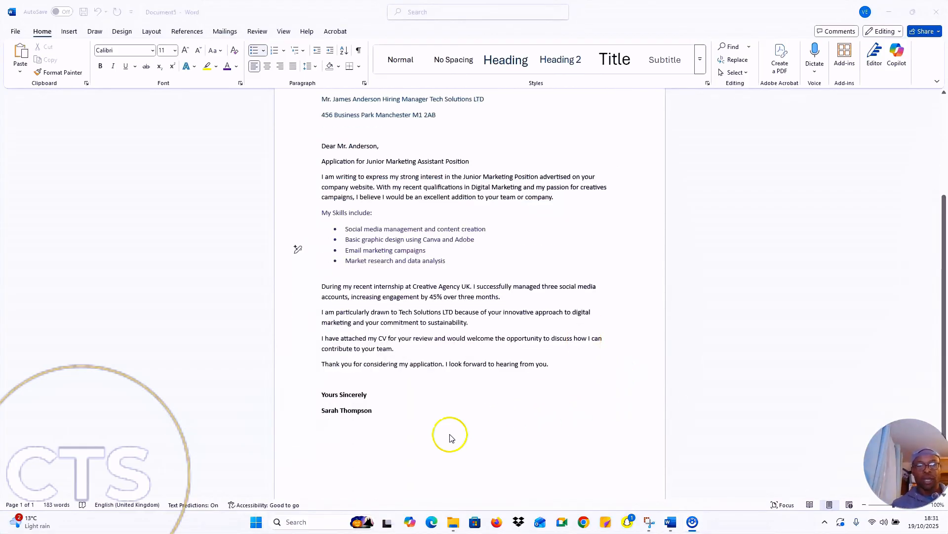
left_click(399, 421)
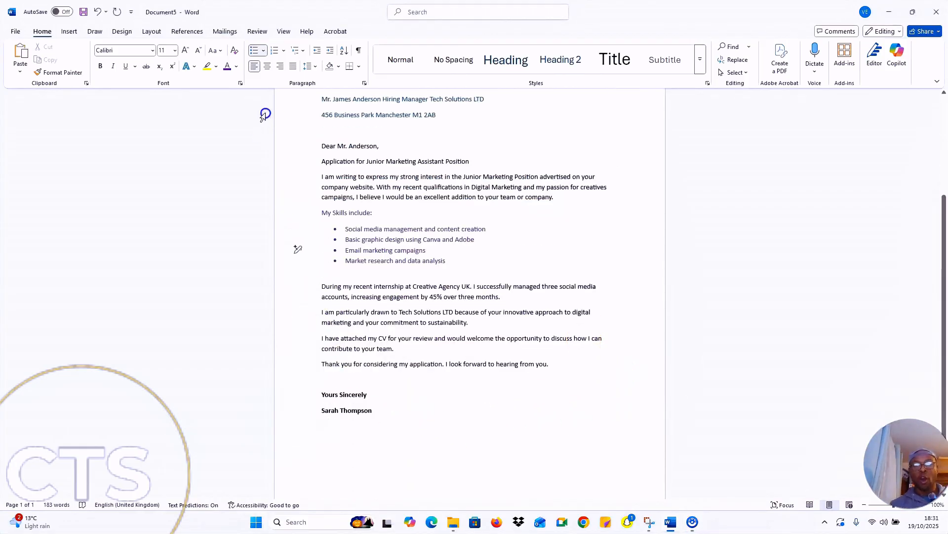
key("ctrl+a")
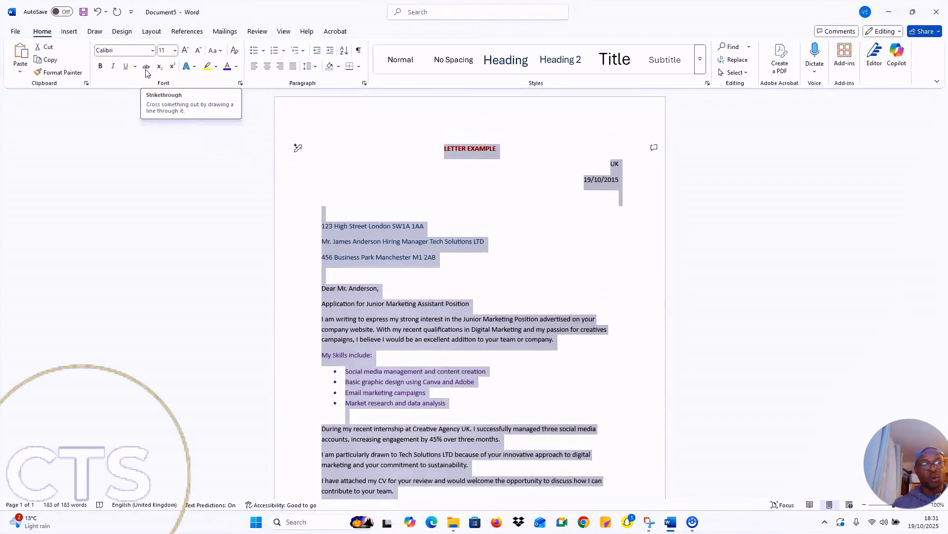
left_click(147, 67)
scroll(450, 308, "down", 3)
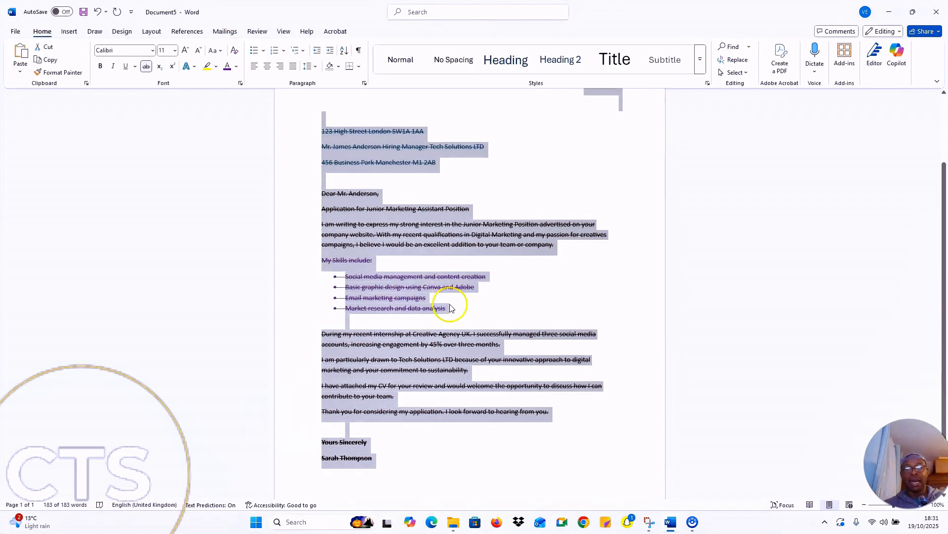
scroll(450, 308, "down", 2)
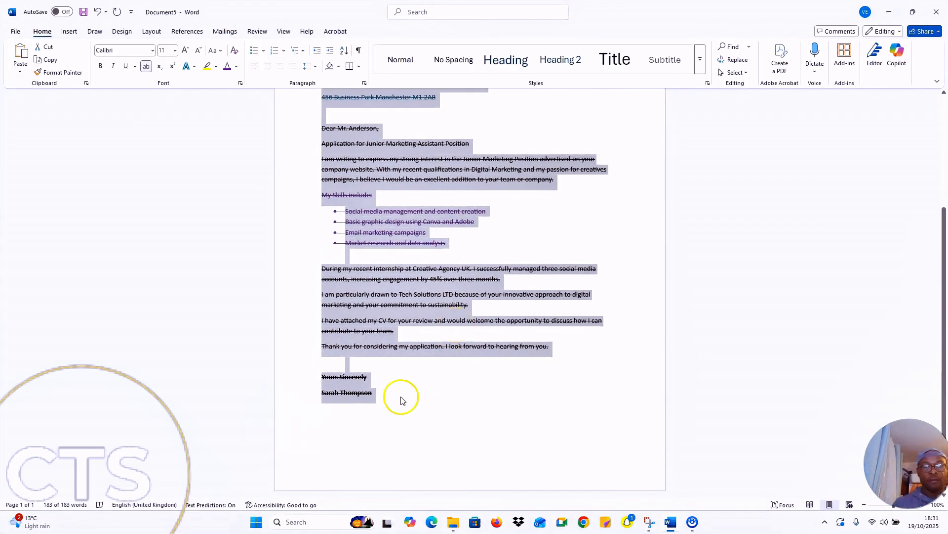
- Remove the strikethrough from the whole letter and look it over
left_click(147, 67)
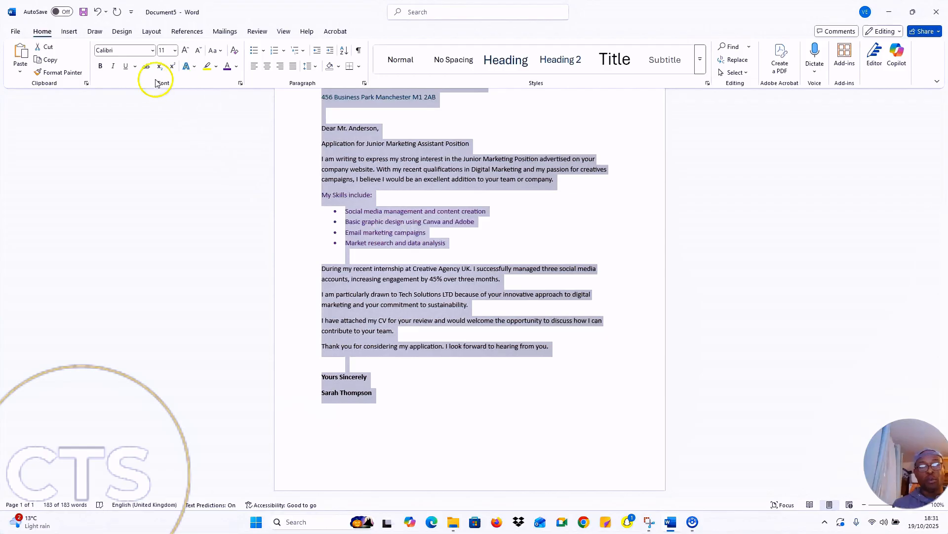
left_click(445, 395)
scroll(459, 281, "up", 2)
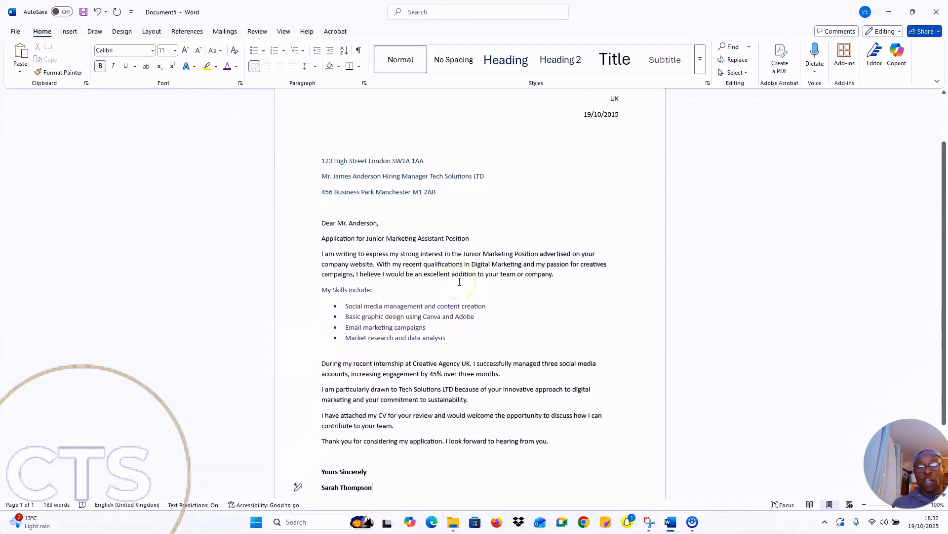
scroll(459, 281, "down", 3)
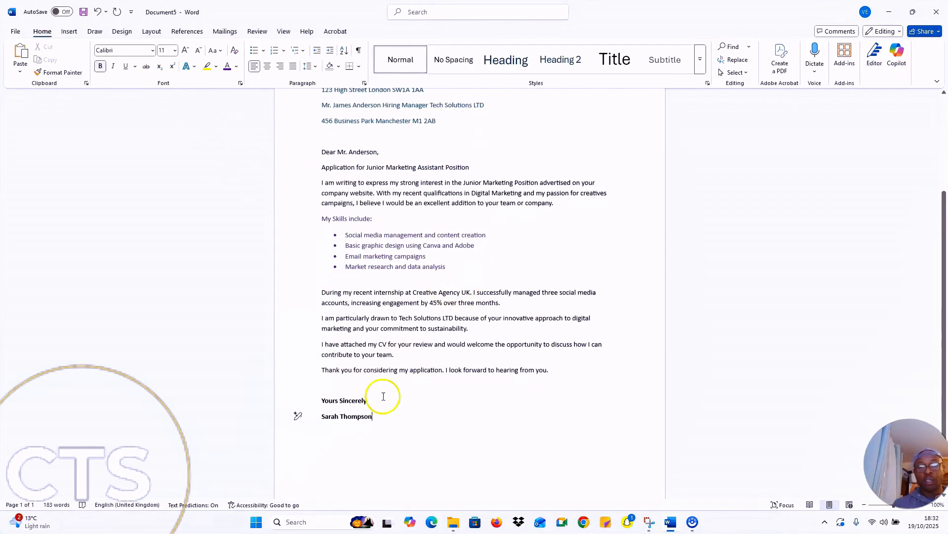
- Select all the text from the signature up to the title, set its font colour to black, and check the letter
left_click_drag(389, 421, 303, 81)
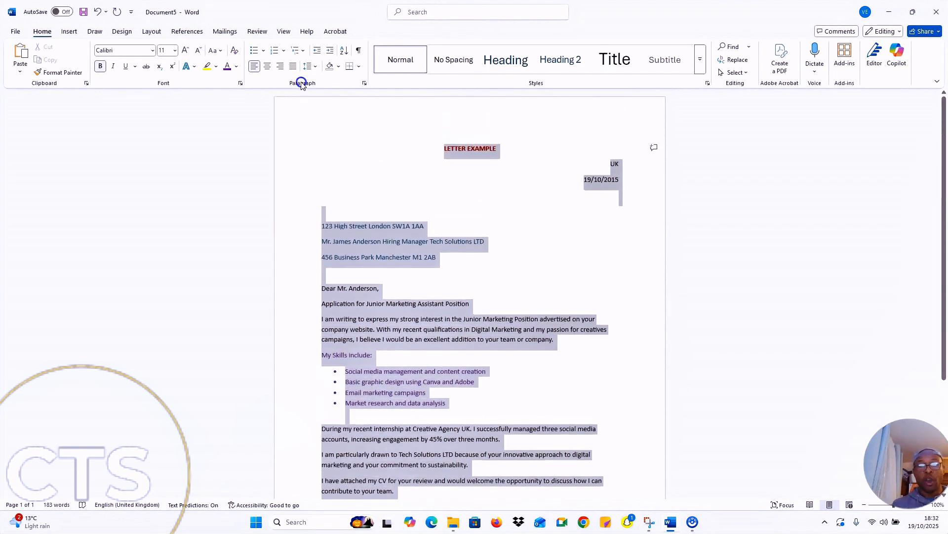
left_click(236, 68)
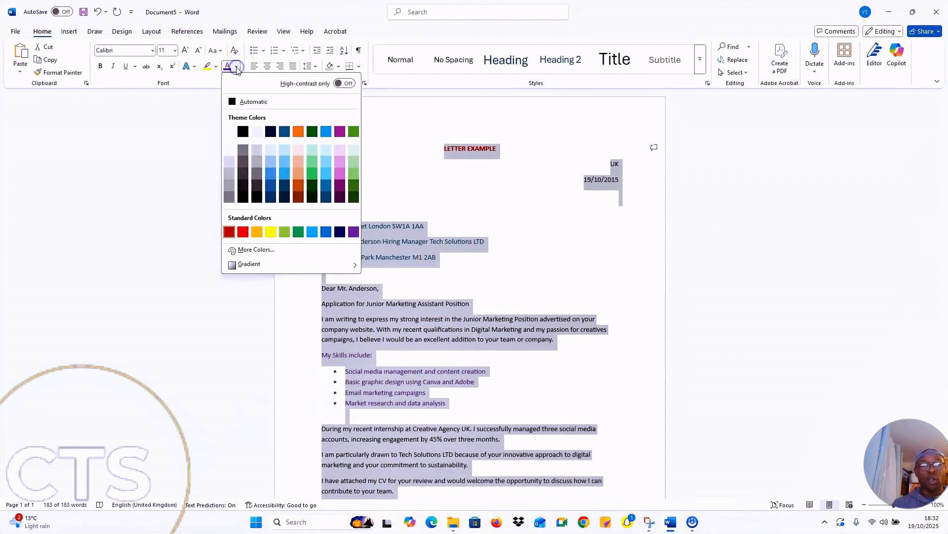
left_click(244, 132)
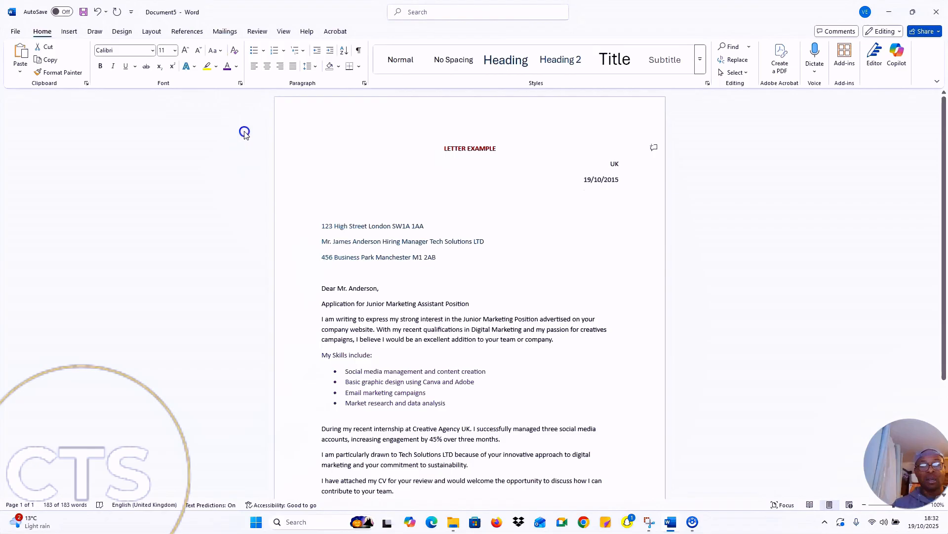
left_click(517, 265)
scroll(527, 272, "down", 3)
scroll(483, 284, "up", 5)
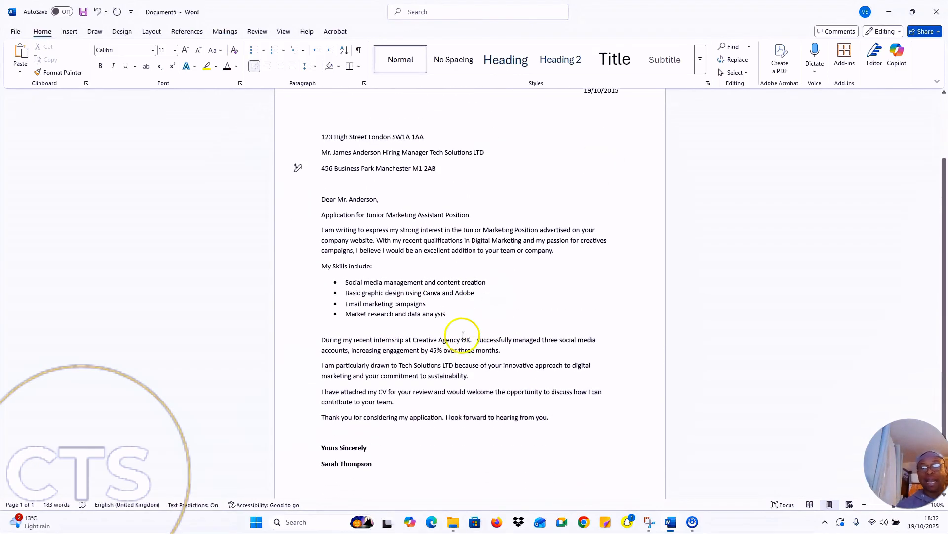
scroll(464, 277, "down", 3)
scroll(464, 289, "down", 2)
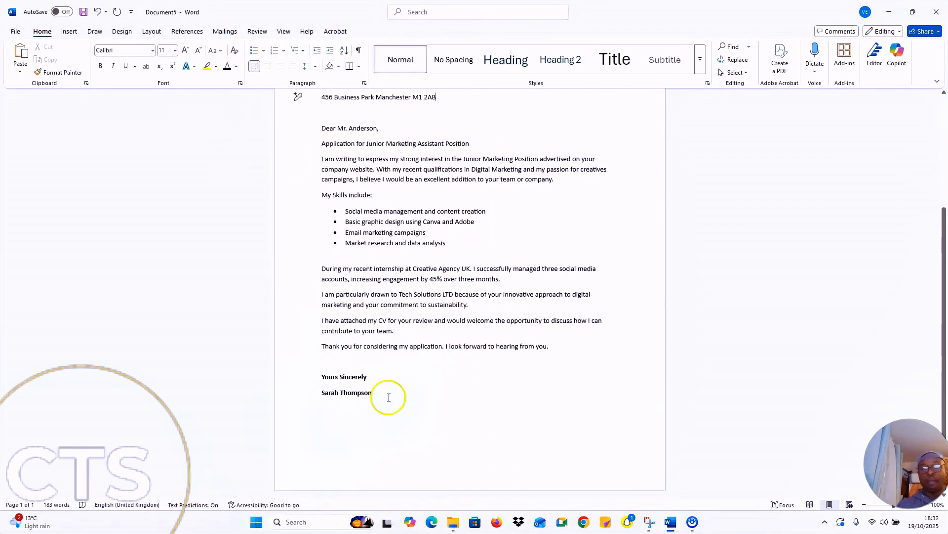
- Look over the letter from the date and address lines down to the closing and signature
left_click_drag(390, 398, 364, 331)
left_click(408, 383)
scroll(451, 392, "up", 5)
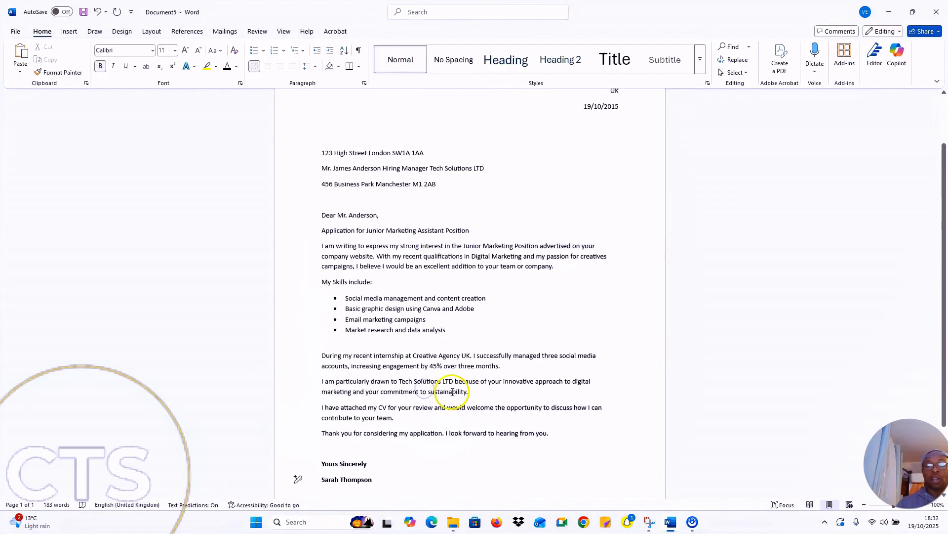
scroll(454, 391, "down", 3)
scroll(453, 391, "down", 1)
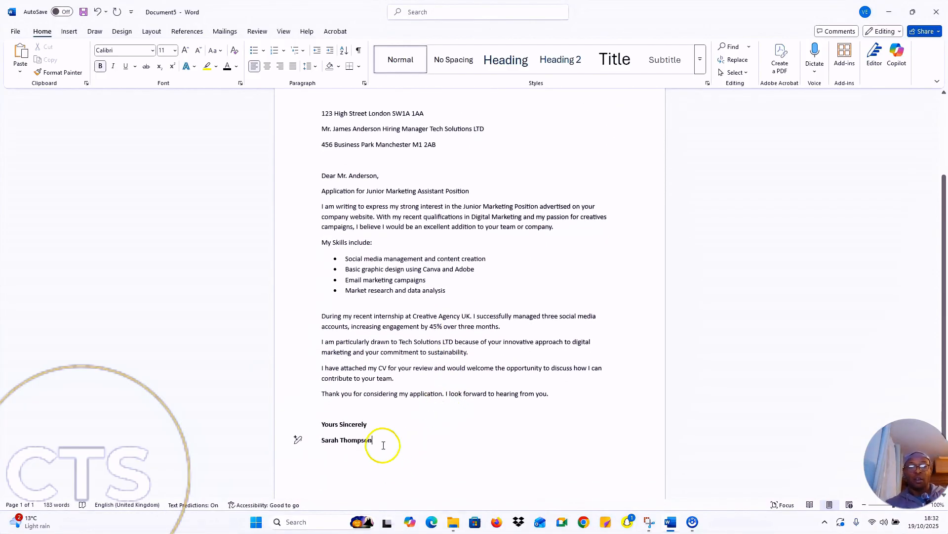
scroll(470, 340, "up", 2)
scroll(470, 340, "up", 1)
scroll(474, 346, "down", 2)
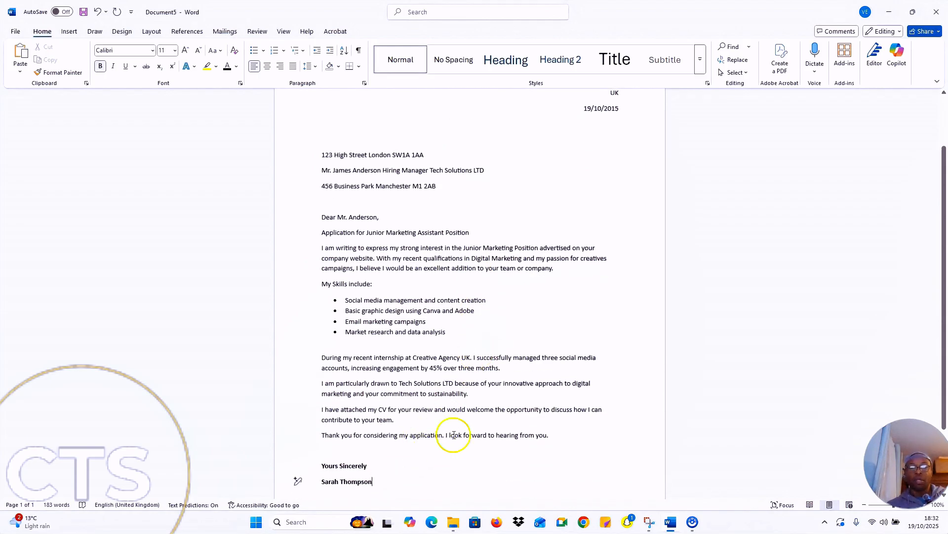
scroll(473, 426, "down", 2)
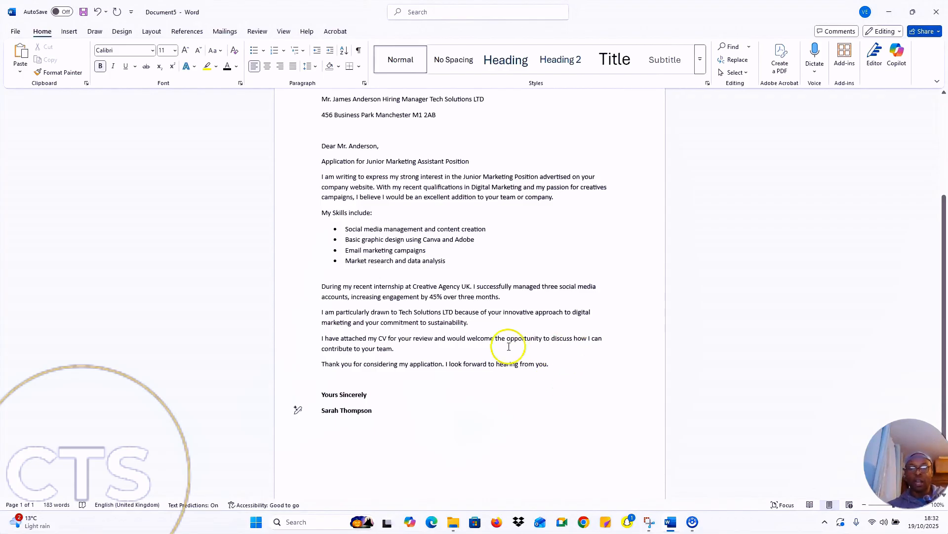
- Change the font colour of the paragraph beginning "I am particularly drawn to Tech Solutions LTD" to dark orange
left_click(465, 324)
left_click_drag(465, 324, 321, 316)
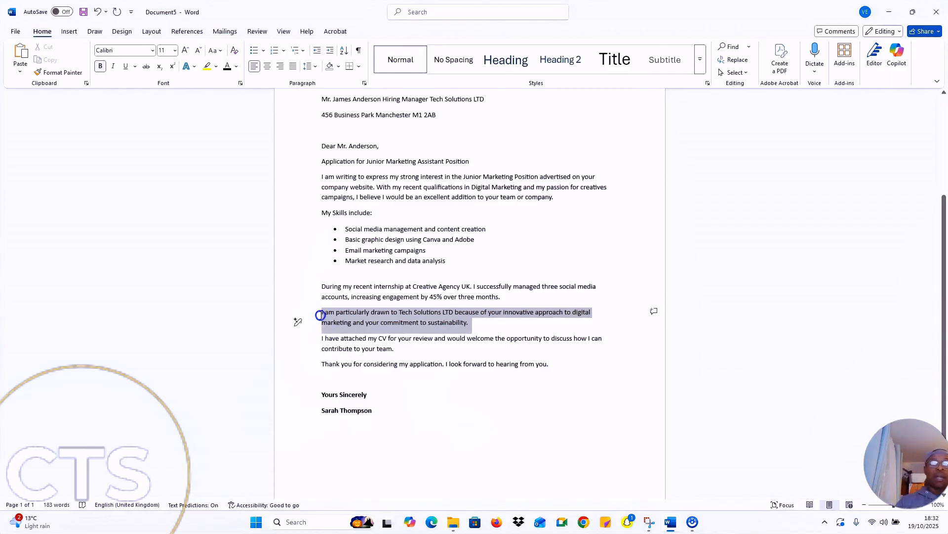
left_click(236, 68)
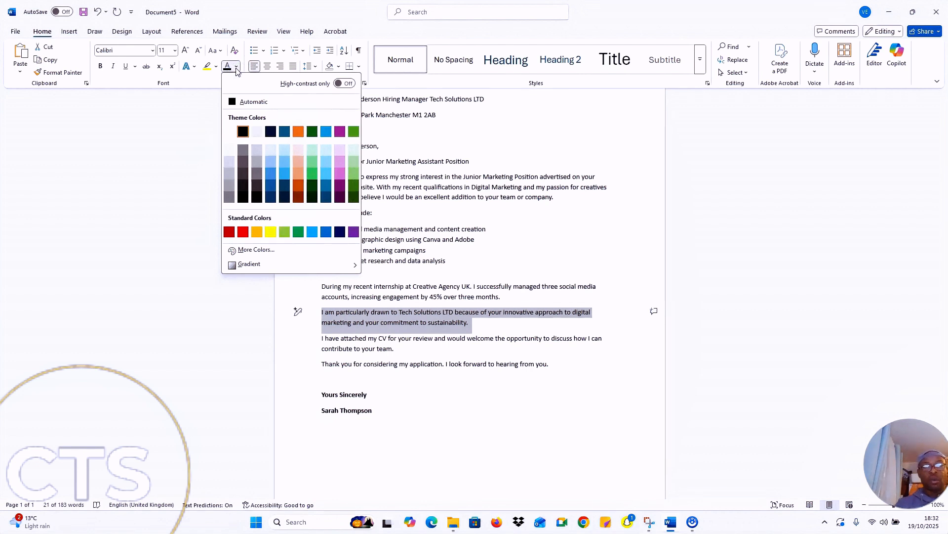
left_click(296, 186)
left_click(559, 416)
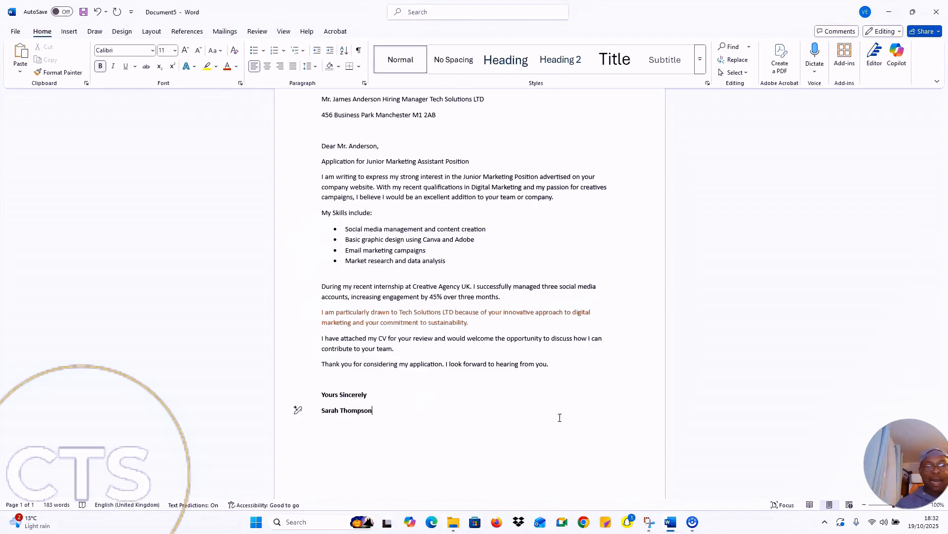
- Select the three address lines below the date and try right, justified, left and centred alignment, ending with them right-aligned
scroll(470, 224, "up", 4)
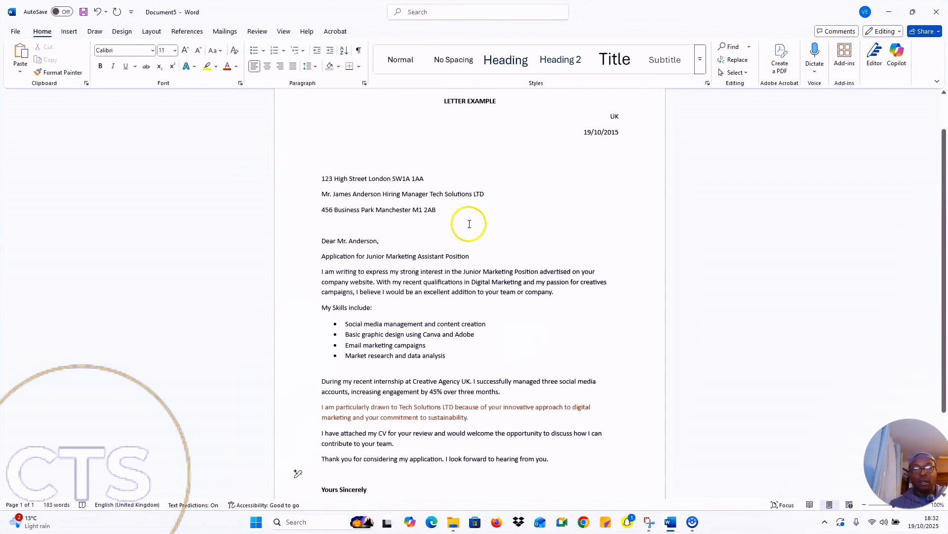
left_click_drag(450, 209, 324, 181)
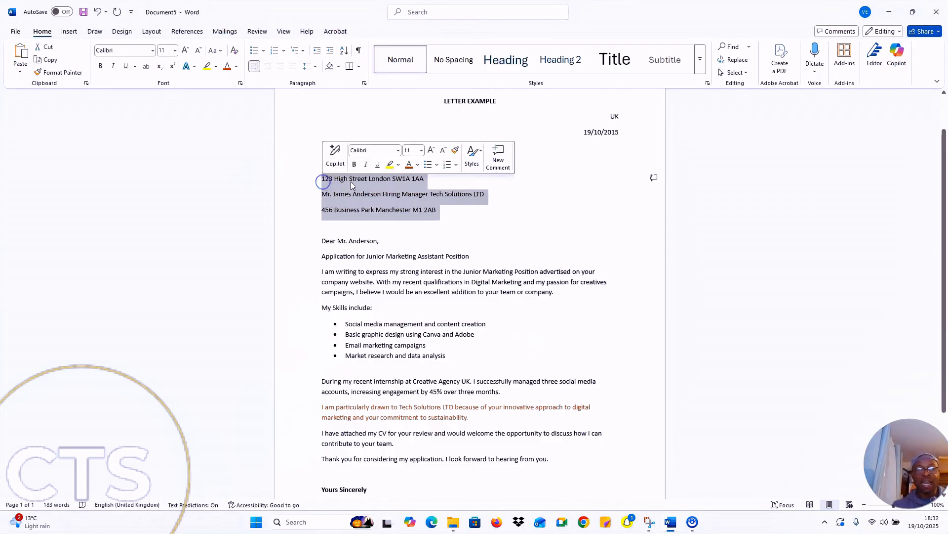
left_click(282, 71)
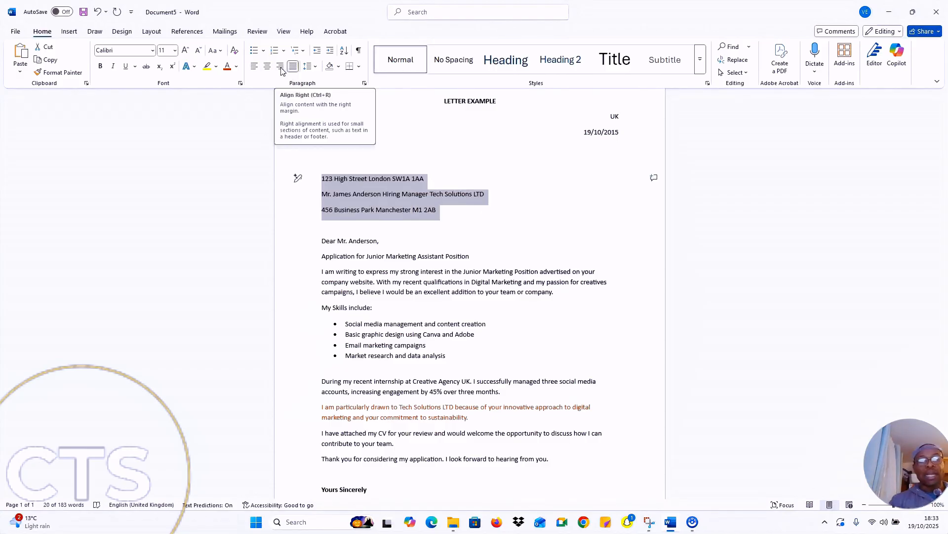
key("ctrl+r")
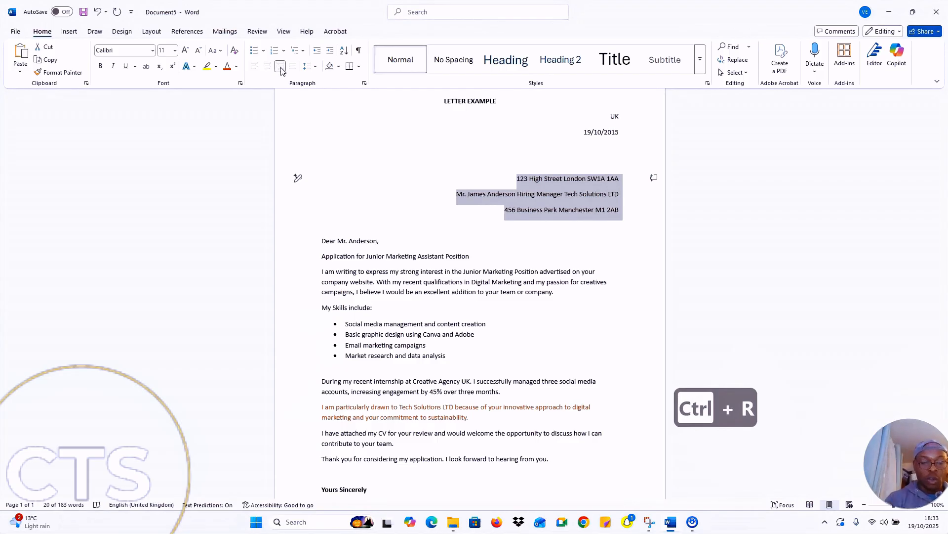
key("ctrl+j")
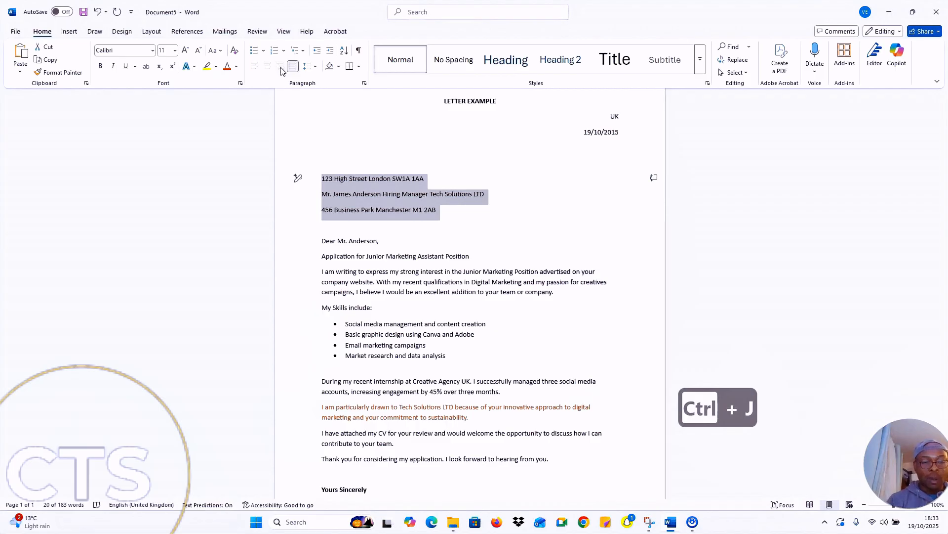
key("ctrl+l")
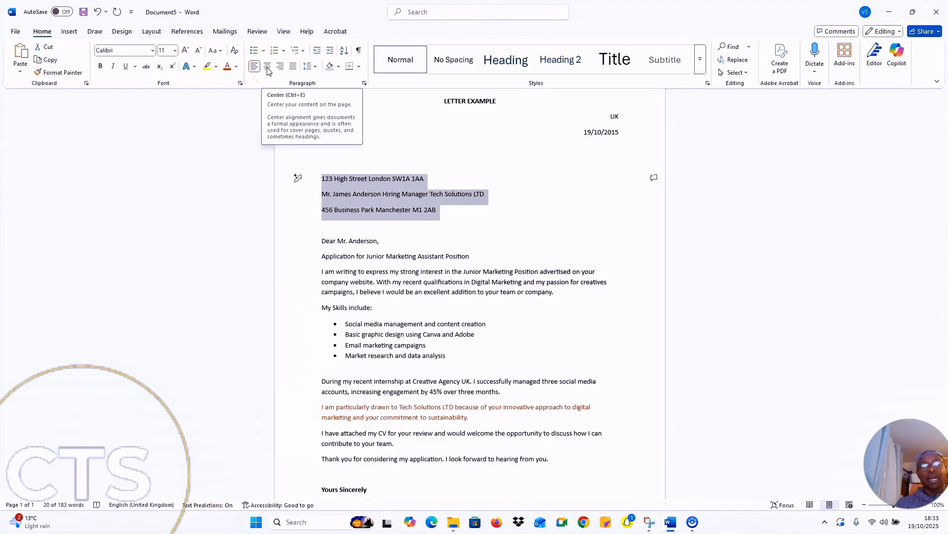
key("ctrl+e")
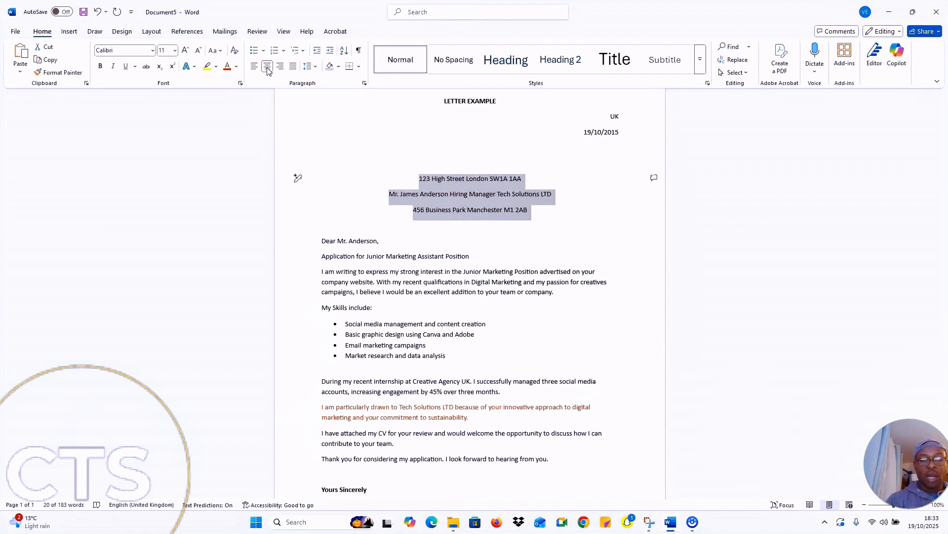
key("ctrl+l")
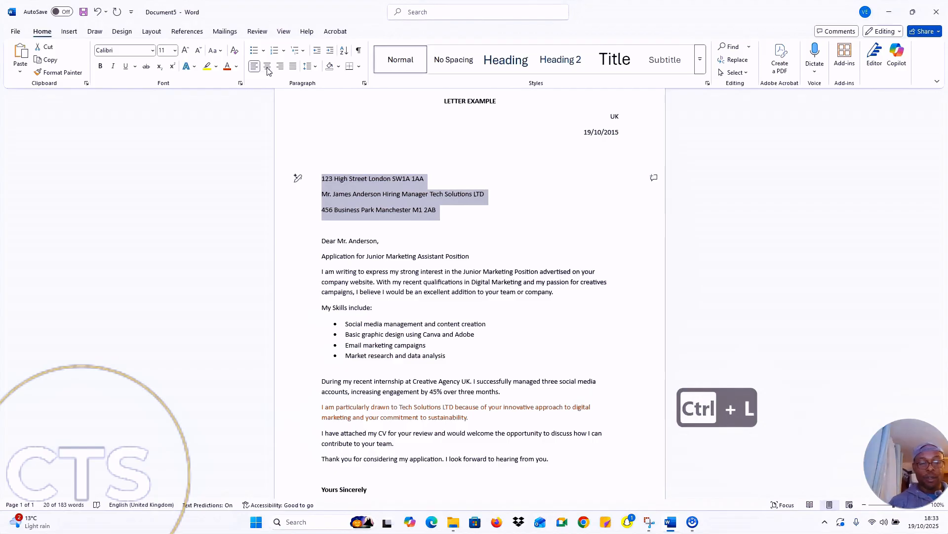
key("ctrl+r")
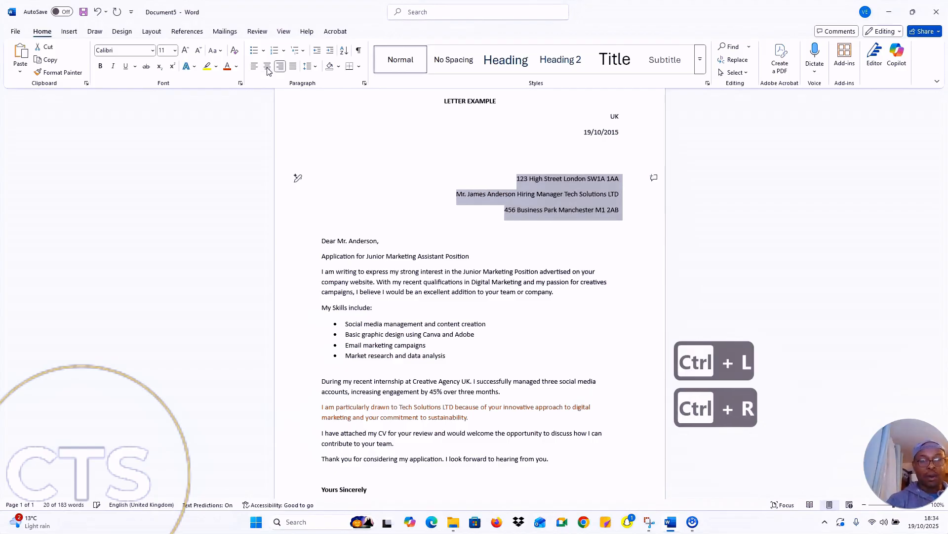
- Italicise the selected address lines, try them justified, and finish with them centred
key("ctrl+i")
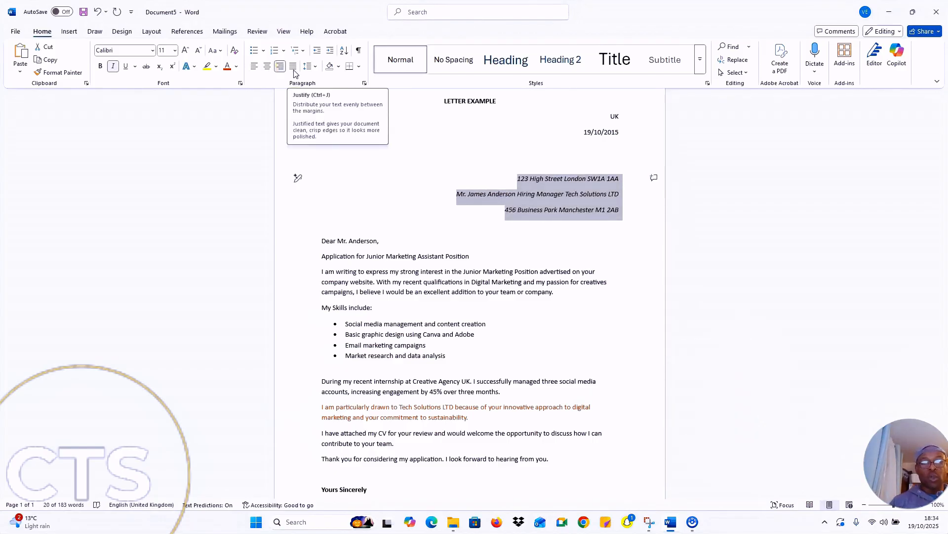
key("ctrl+j")
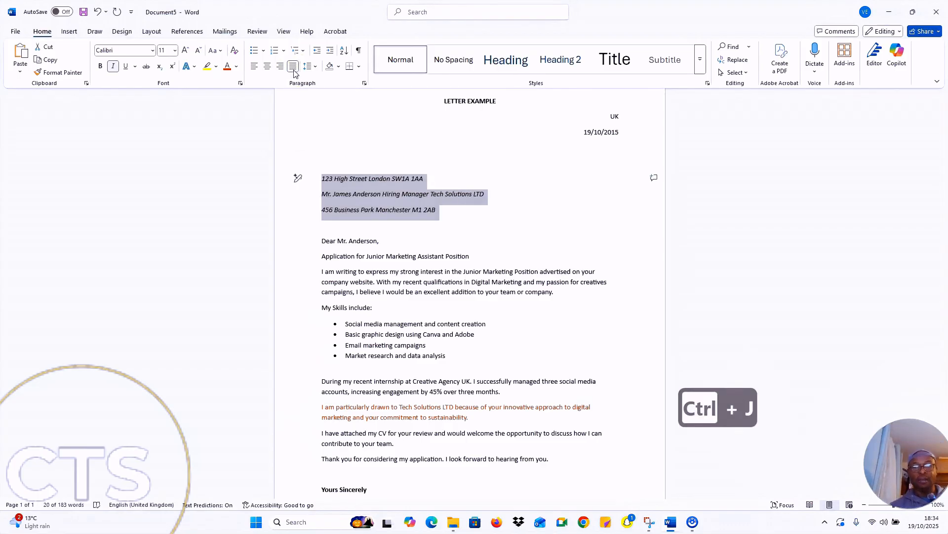
key("ctrl+e")
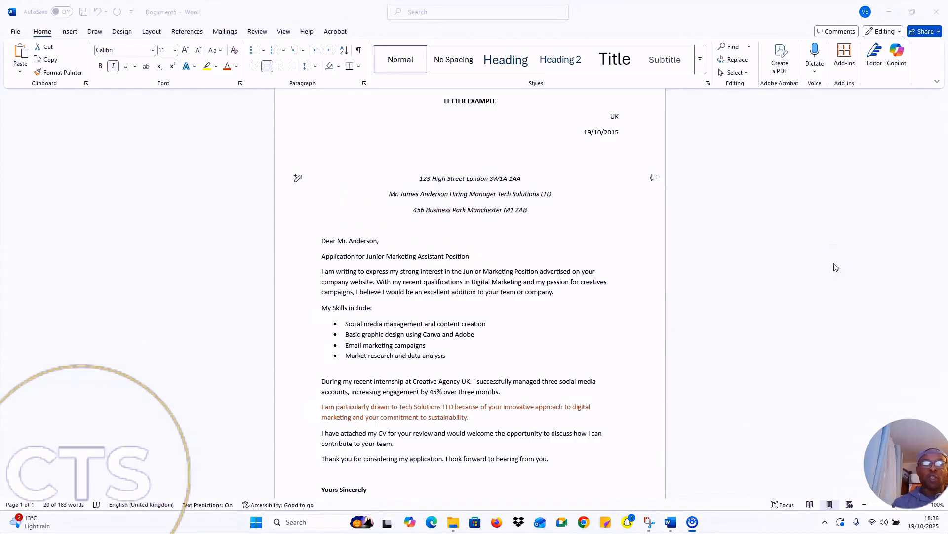
left_click(314, 70)
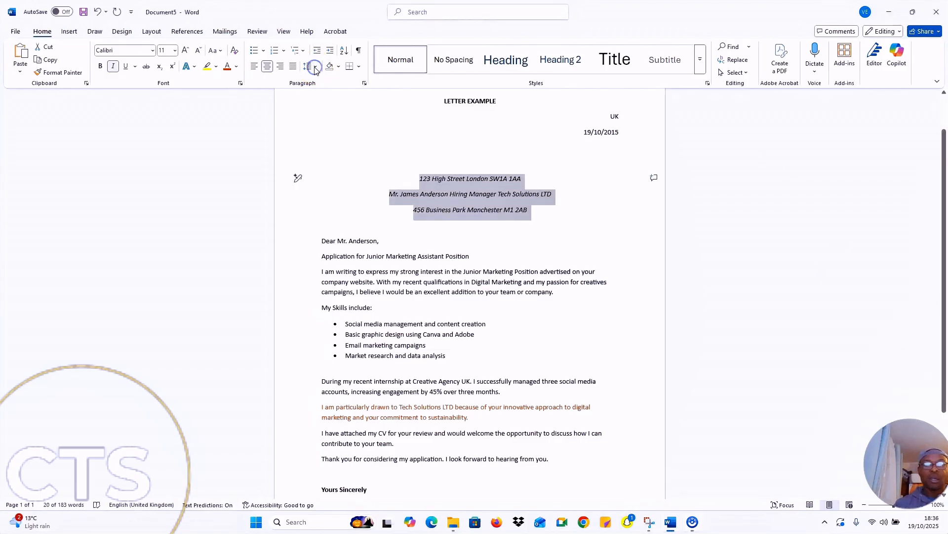
left_click(315, 69)
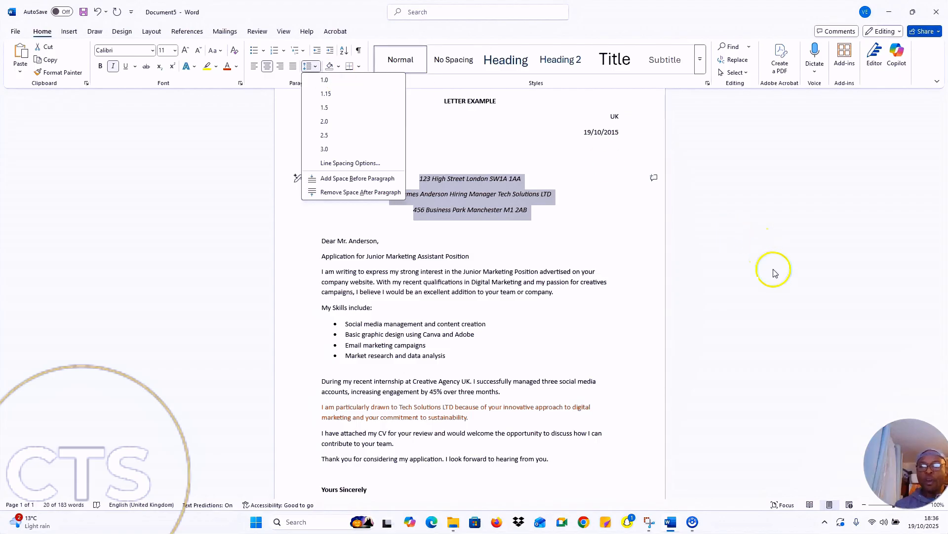
left_click(761, 349)
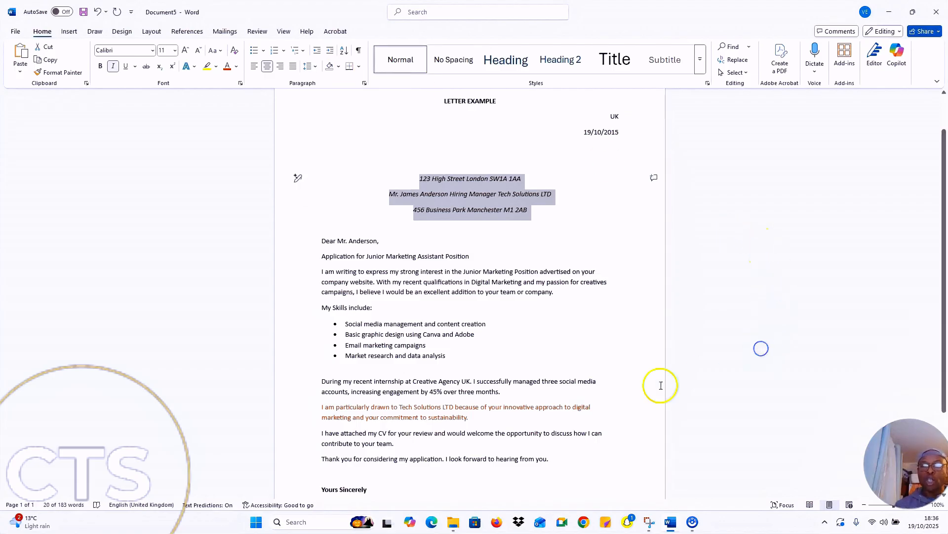
left_click(523, 345)
- Select the whole letter from the signature up to the title and set its line spacing to 1.15
scroll(409, 455, "down", 1)
scroll(409, 454, "down", 2)
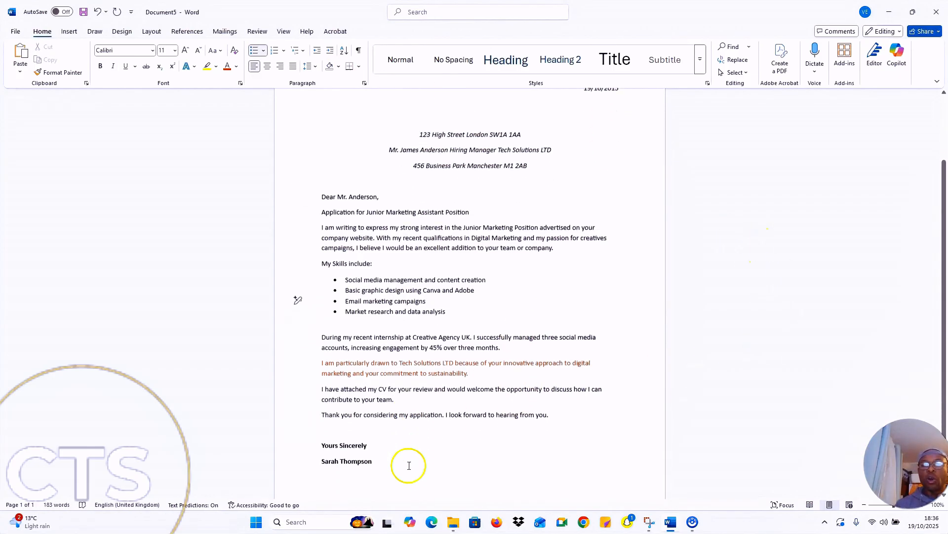
left_click_drag(384, 494, 248, 80)
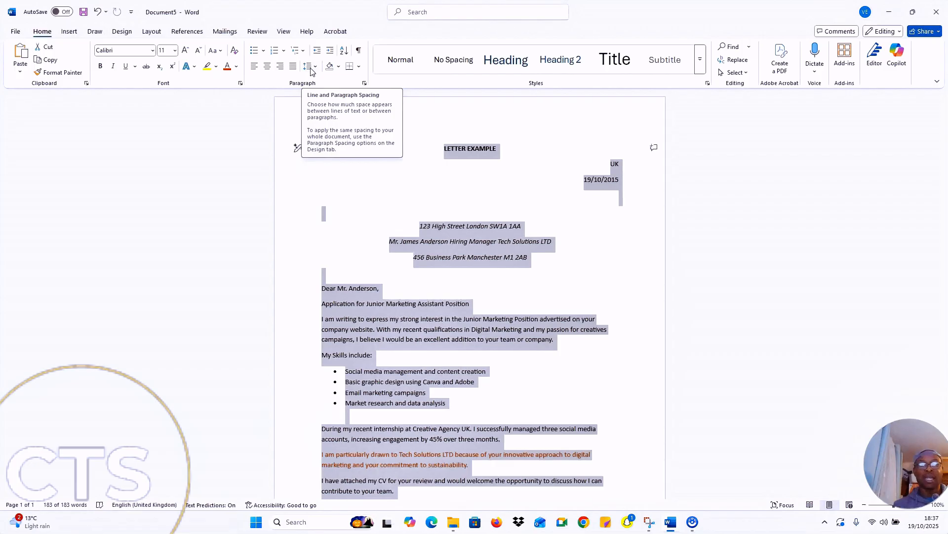
left_click(314, 68)
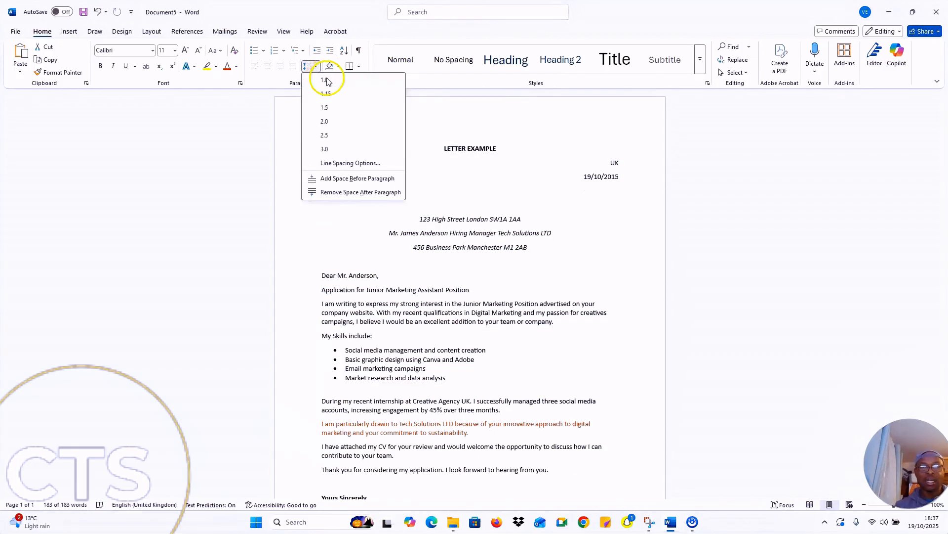
left_click(326, 94)
- Change the line spacing of the whole letter to 2.0 and look through both pages
left_click(309, 67)
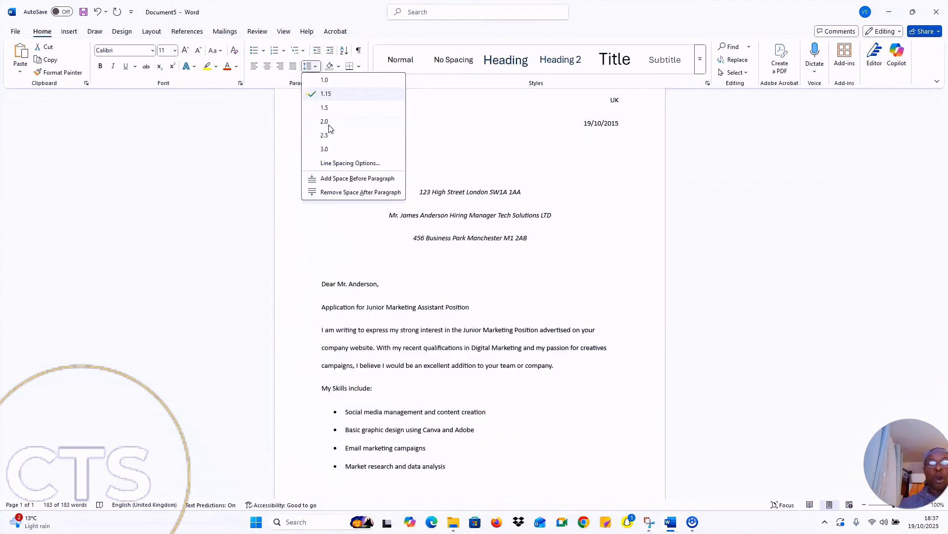
left_click(328, 124)
scroll(498, 314, "down", 10)
scroll(499, 317, "up", 3)
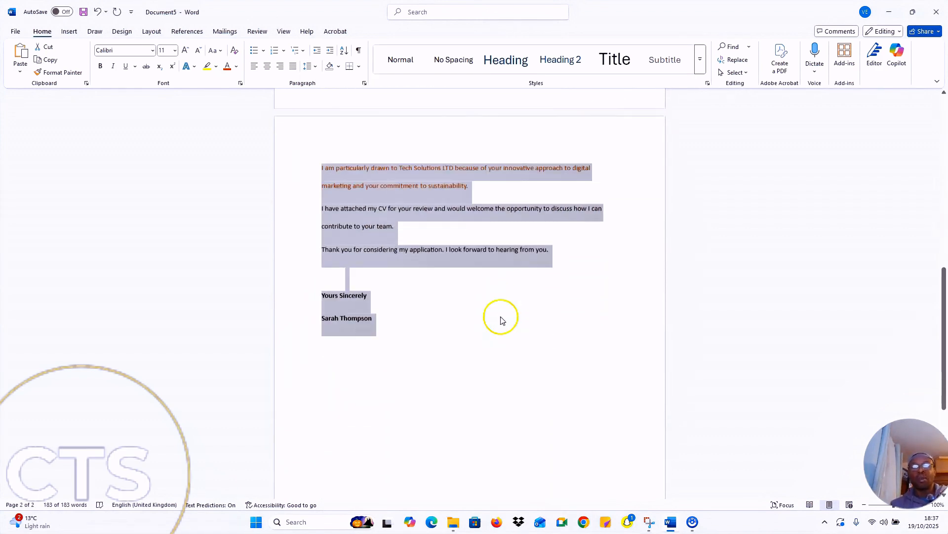
scroll(457, 344, "up", 10)
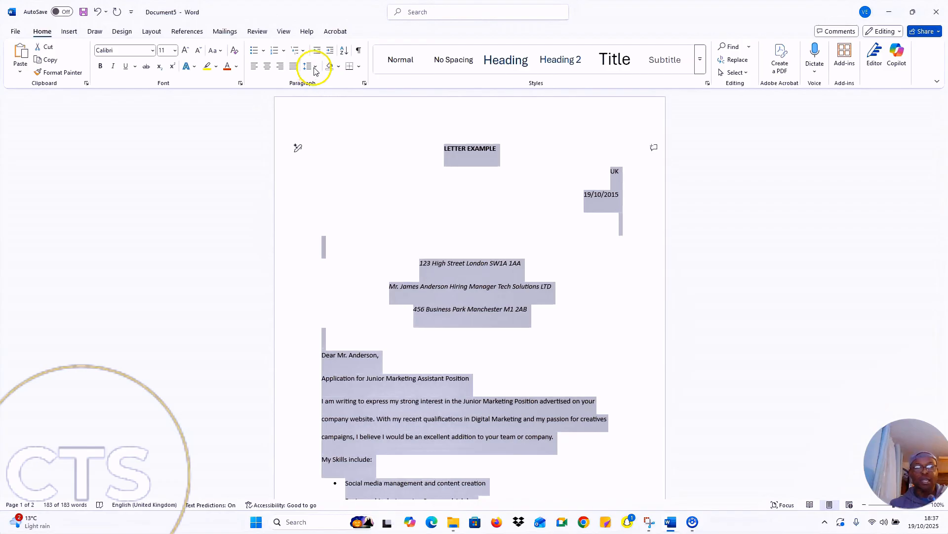
- Set the line spacing of the whole letter back to 1.15, deselect the text, and look over the page
left_click(314, 67)
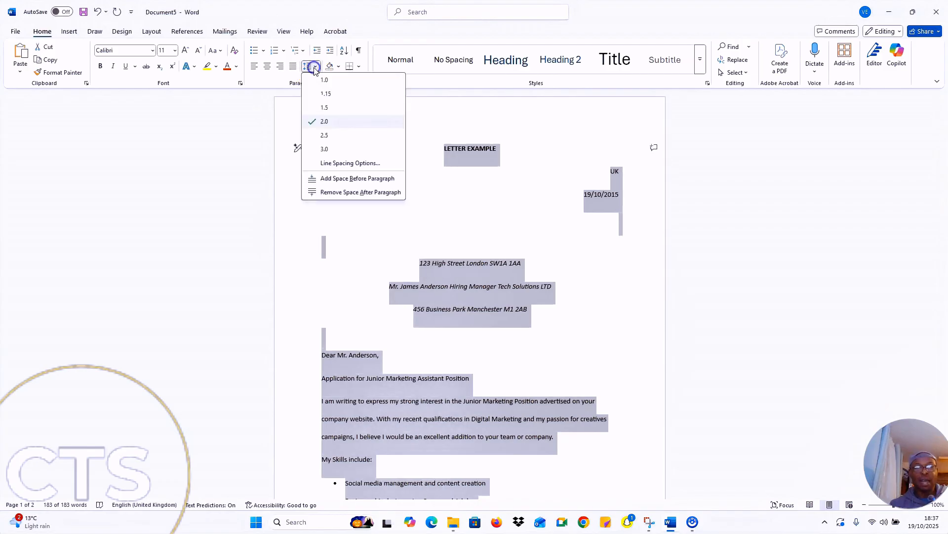
left_click(327, 95)
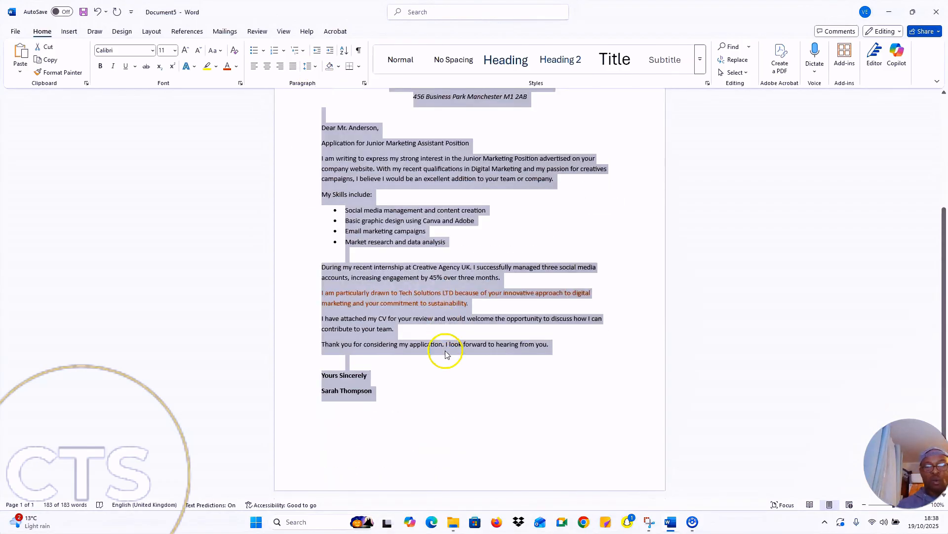
left_click(445, 381)
scroll(447, 383, "up", 3)
scroll(420, 385, "down", 3)
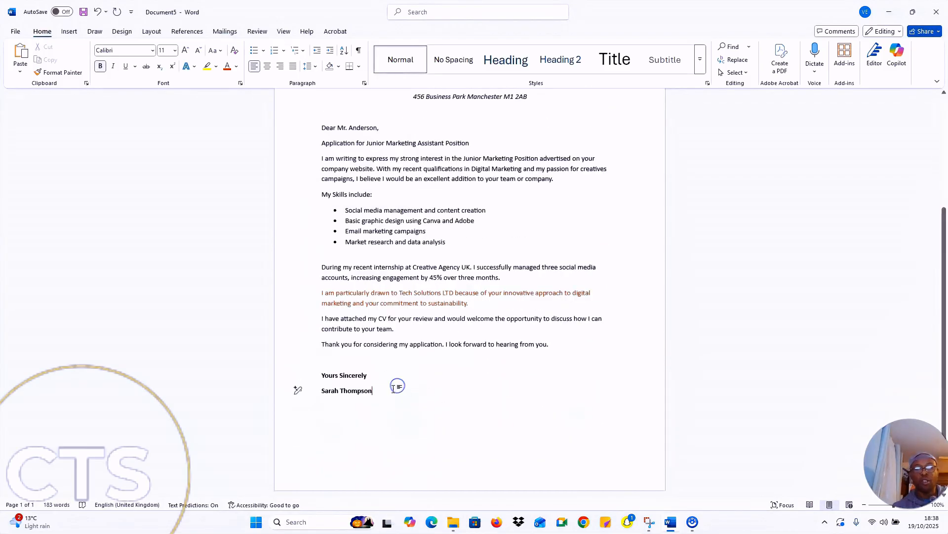
- Select the whole letter again and remove the space after its paragraphs
triple_click(265, 140)
scroll(265, 140, "up", 3)
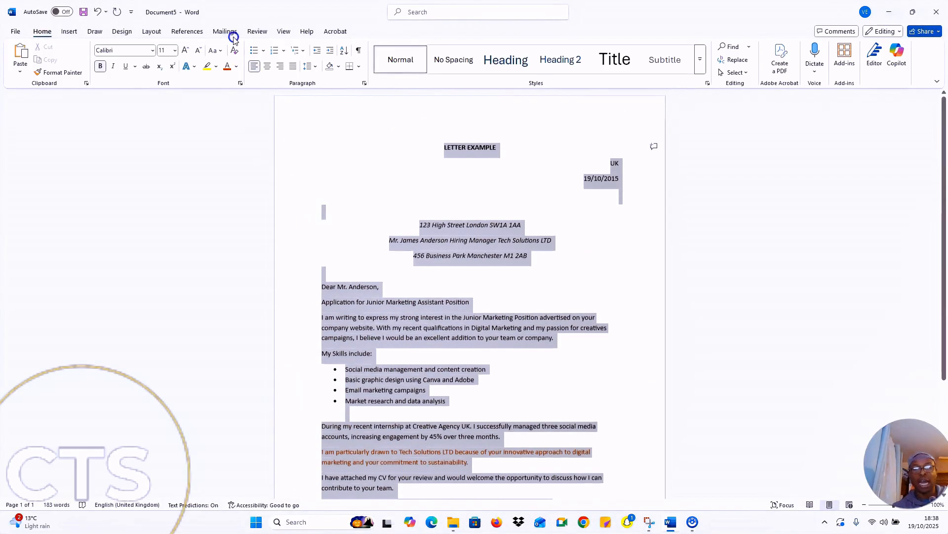
left_click(309, 66)
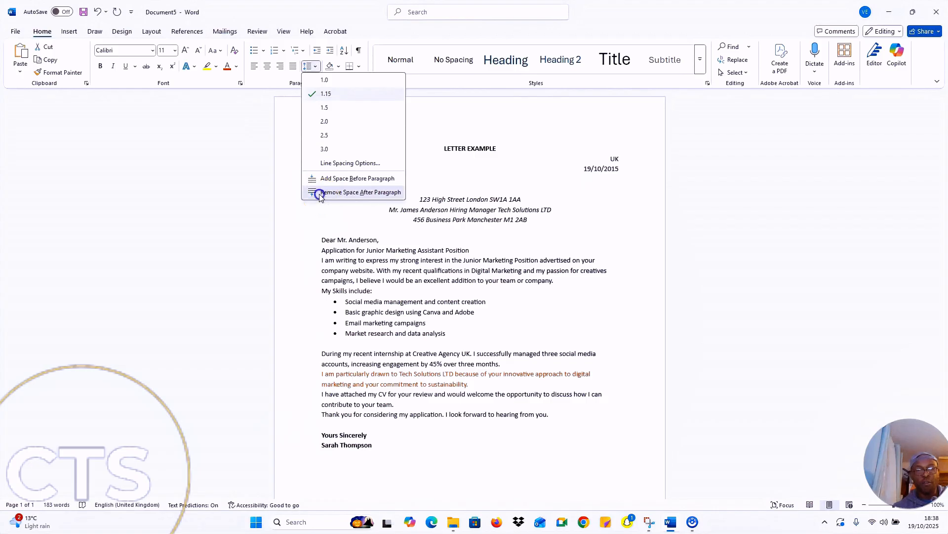
left_click(346, 192)
left_click(524, 312)
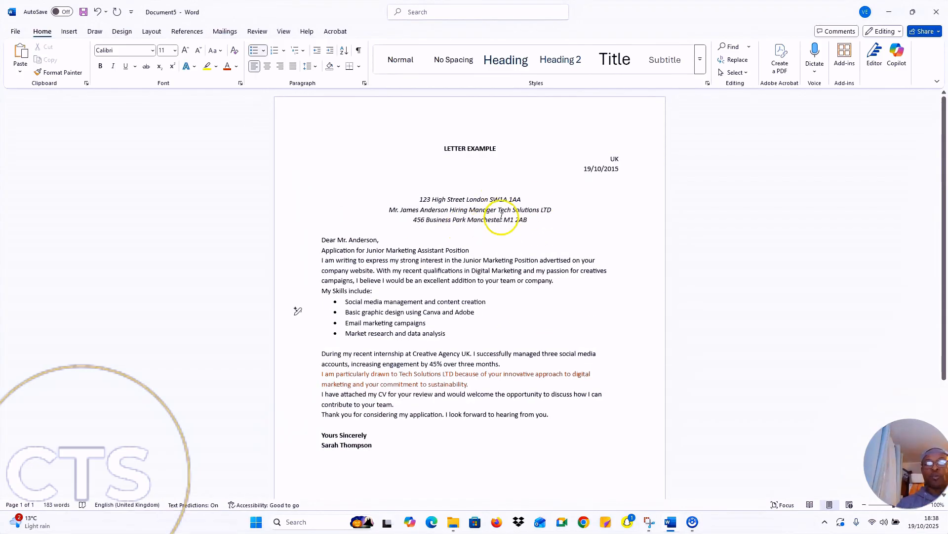
- Select the entire letter and add space before its paragraphs
triple_click(264, 135)
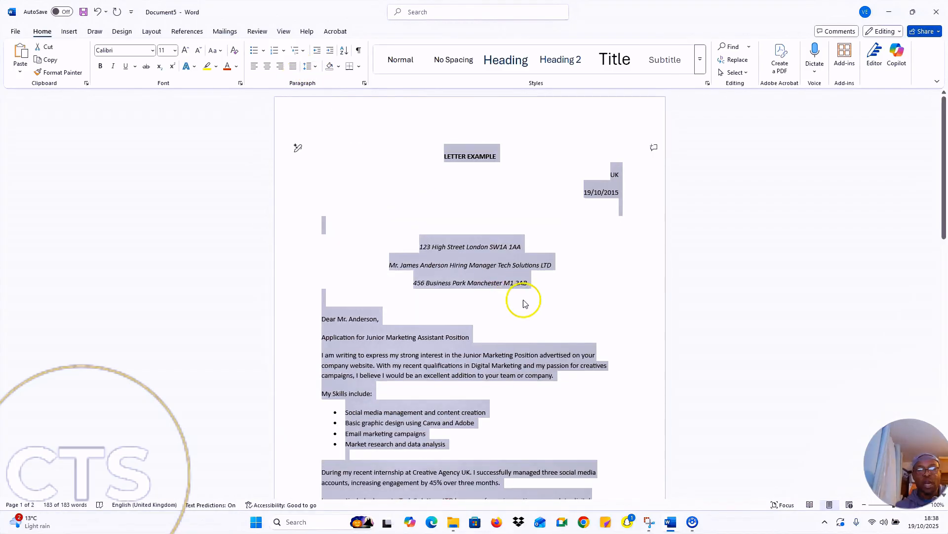
left_click(315, 67)
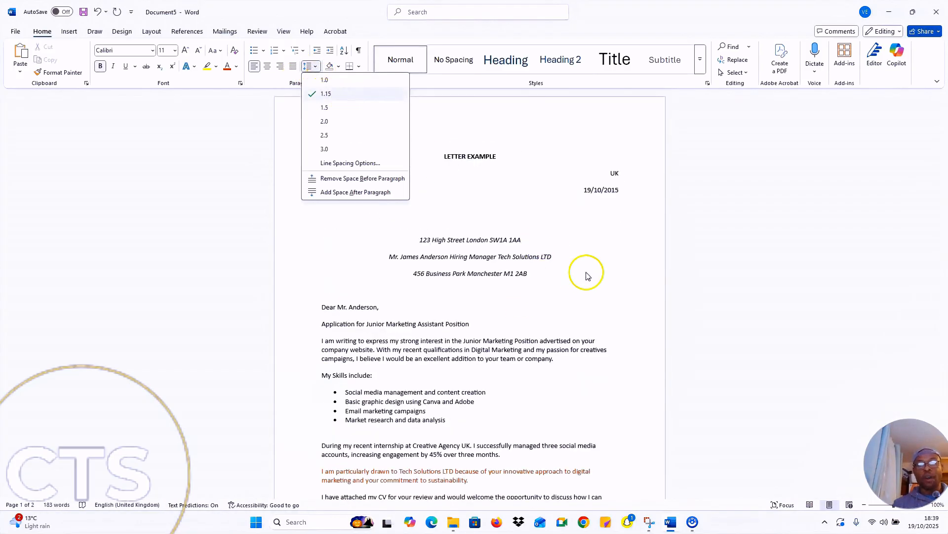
- Open the detailed paragraph settings for the selected letter and set the alignment to Left
left_click(348, 163)
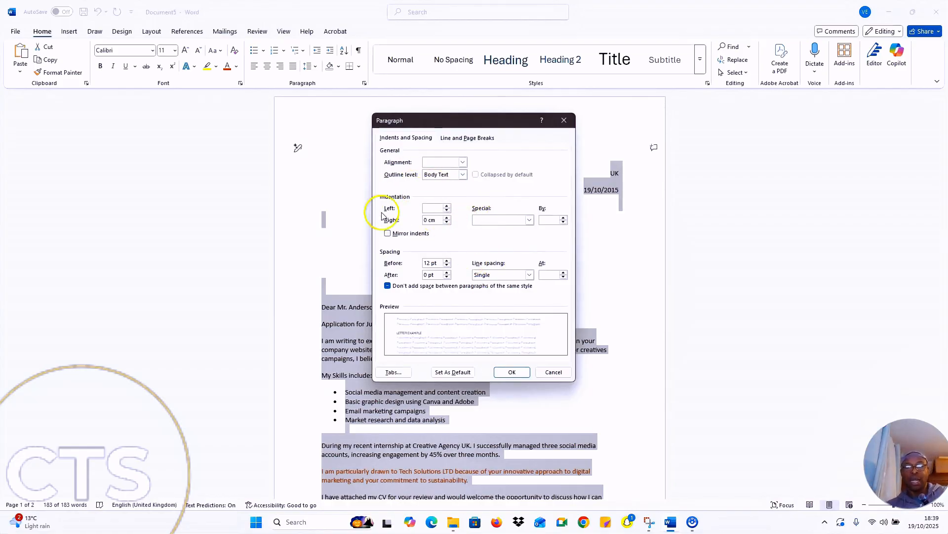
left_click(464, 162)
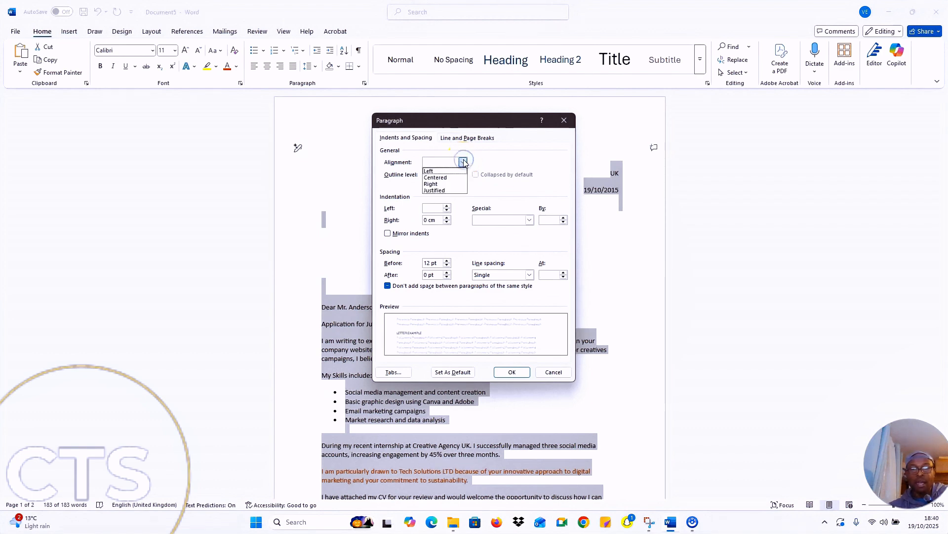
left_click(435, 171)
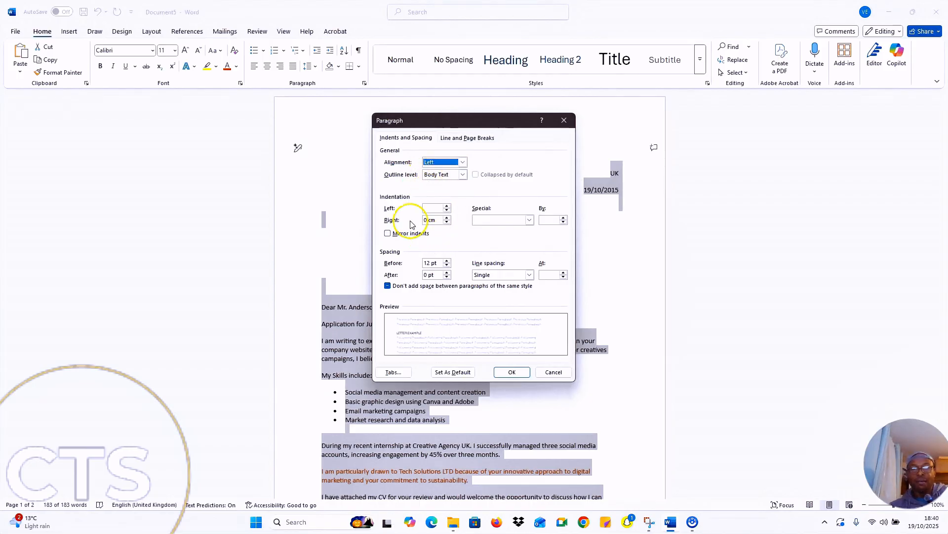
- Set the letter's spacing before to 18 pt and line spacing to 1.5 lines, apply the settings, and look over both pages
left_click(447, 261)
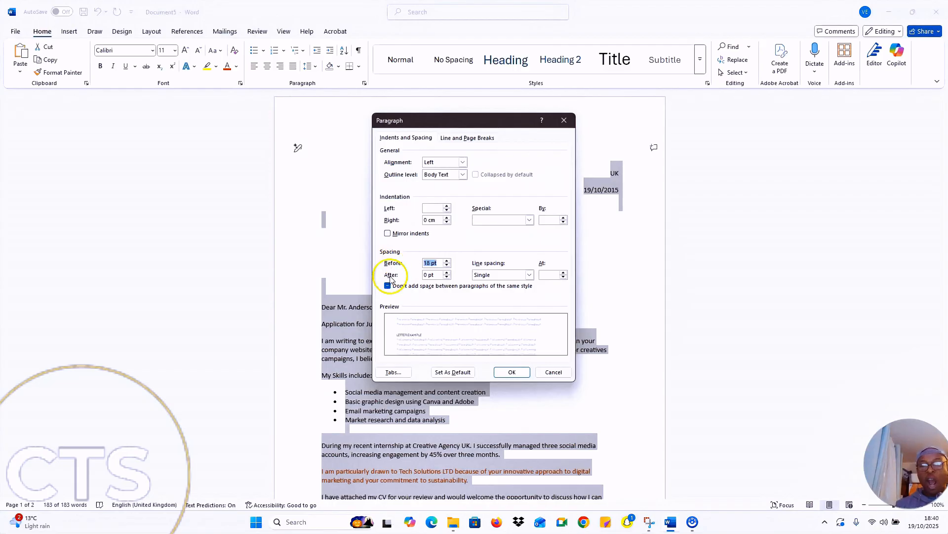
left_click(529, 275)
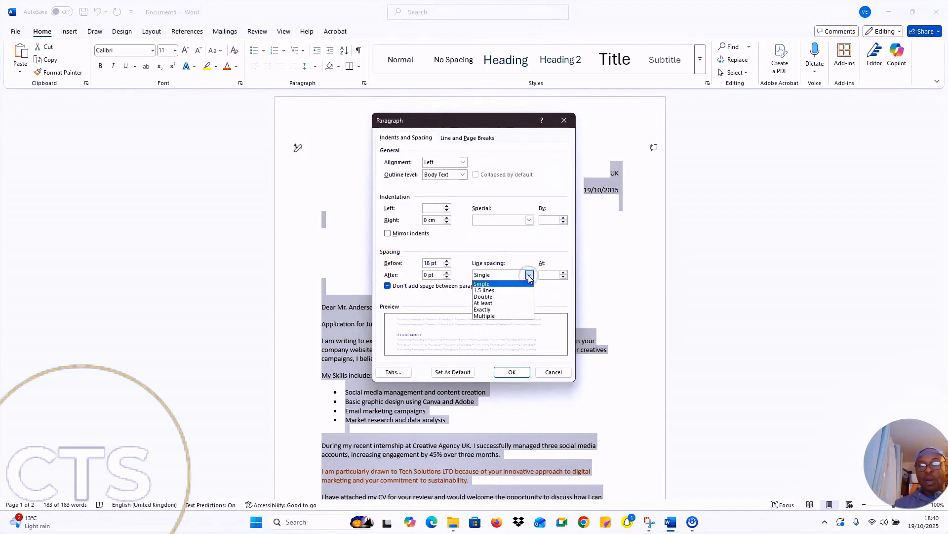
left_click(523, 290)
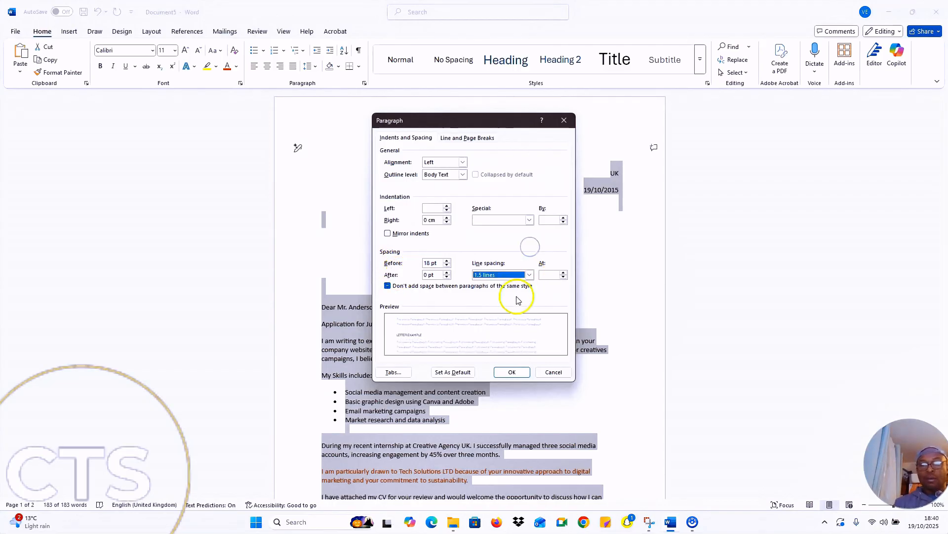
left_click(512, 372)
scroll(546, 351, "down", 3)
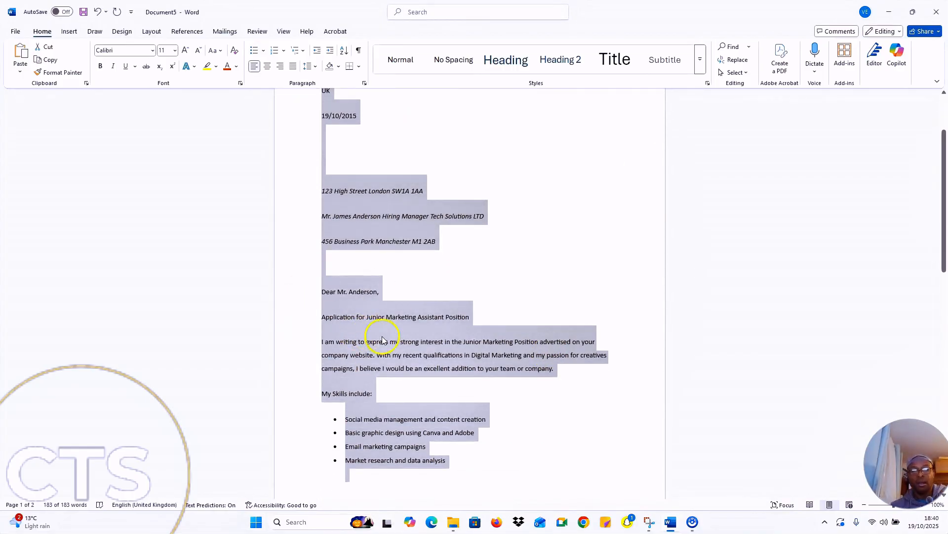
scroll(382, 340, "down", 10)
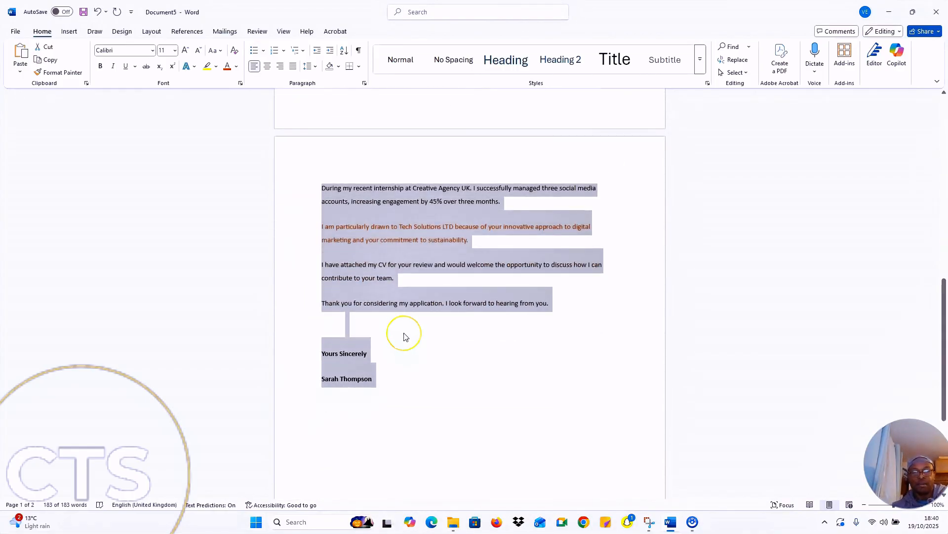
scroll(599, 250, "up", 2)
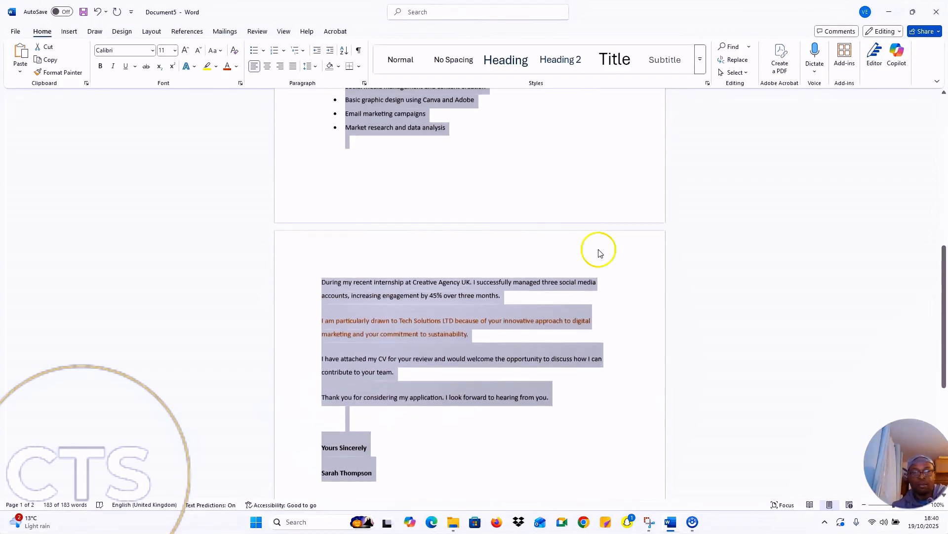
left_click(578, 175)
scroll(448, 388, "down", 1)
scroll(448, 388, "down", 2)
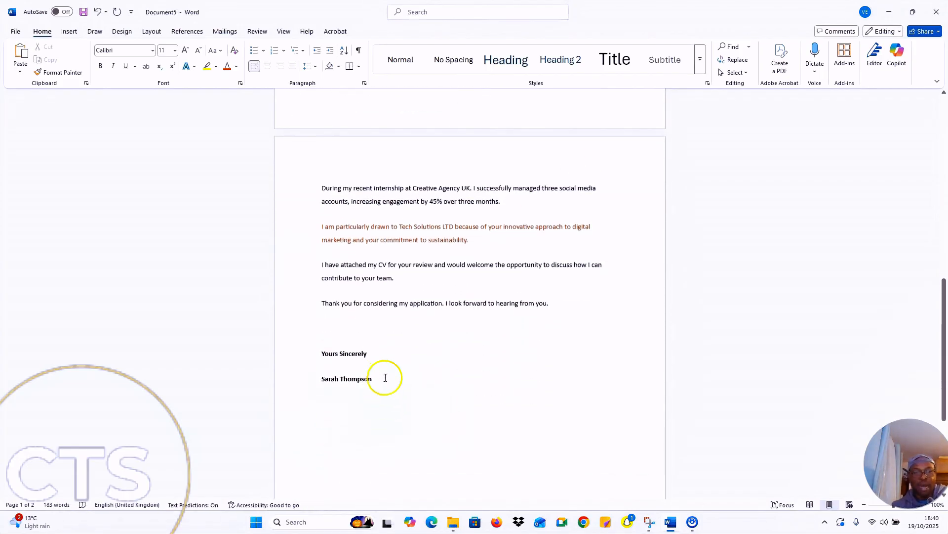
- Select the whole letter, remove the space before its paragraphs, and deselect the text to check the page
left_click_drag(387, 383, 340, 96)
left_click(309, 66)
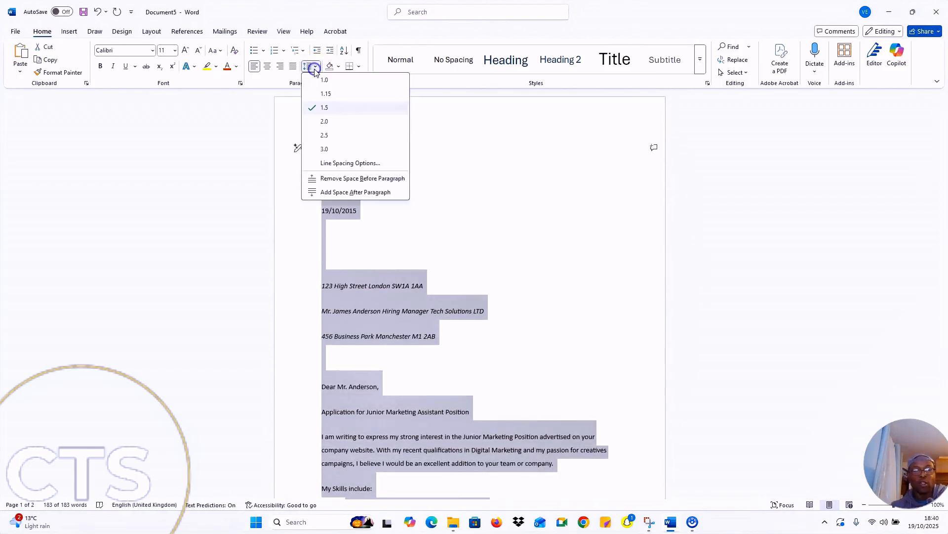
left_click(331, 179)
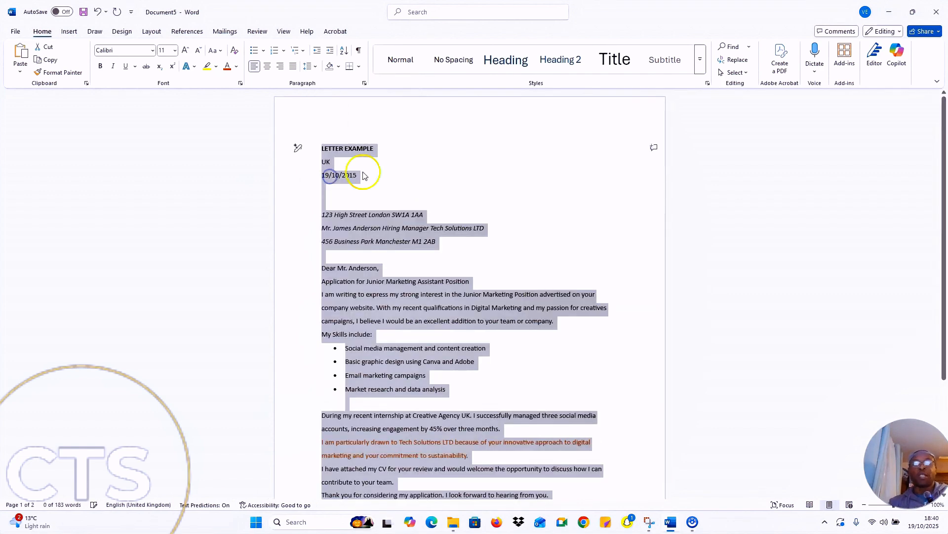
left_click(531, 169)
scroll(539, 360, "down", 3)
scroll(434, 343, "up", 2)
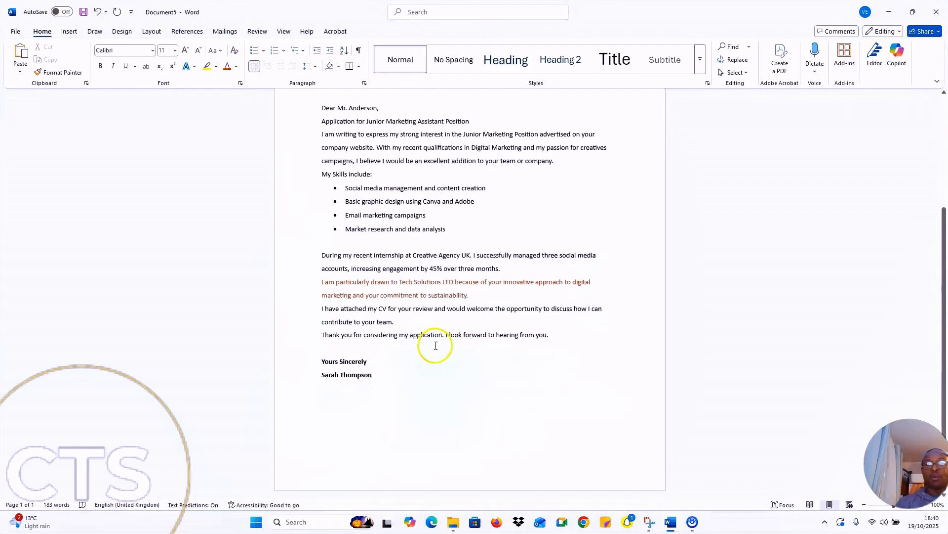
- Select the two closing lines of the letter, from Yours Sincerely to the sender's name
scroll(436, 344, "down", 1)
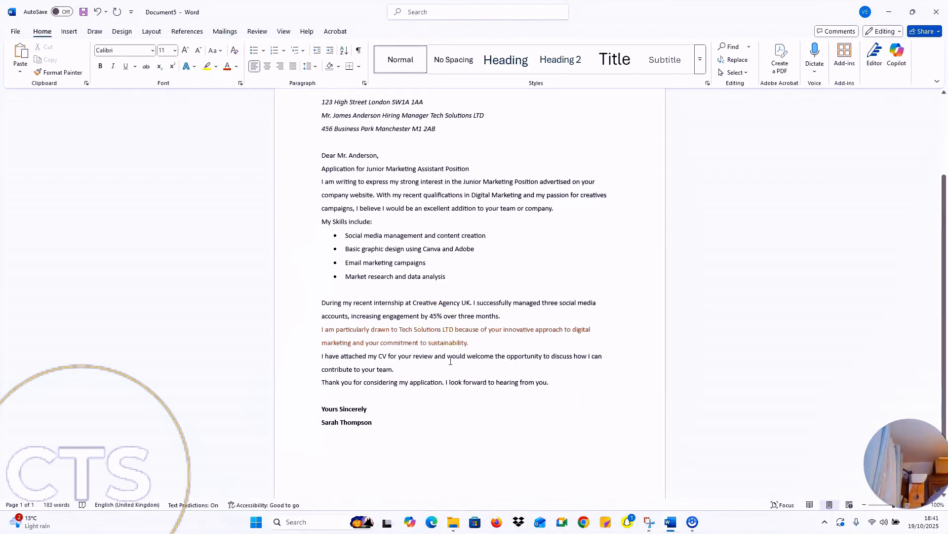
left_click_drag(295, 408, 296, 421)
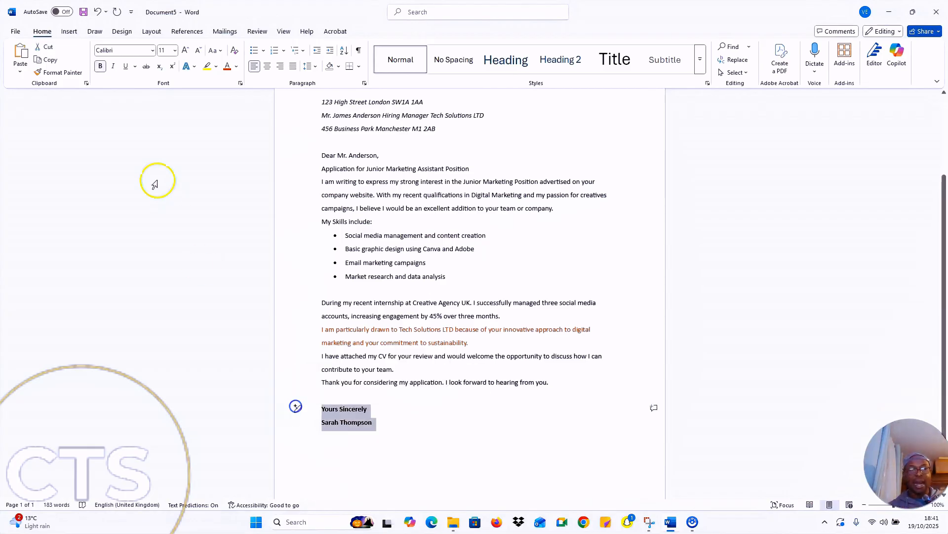
mouse_move(385, 415)
left_mouse_down()
mouse_move(339, 422)
mouse_move(315, 413)
left_mouse_up()
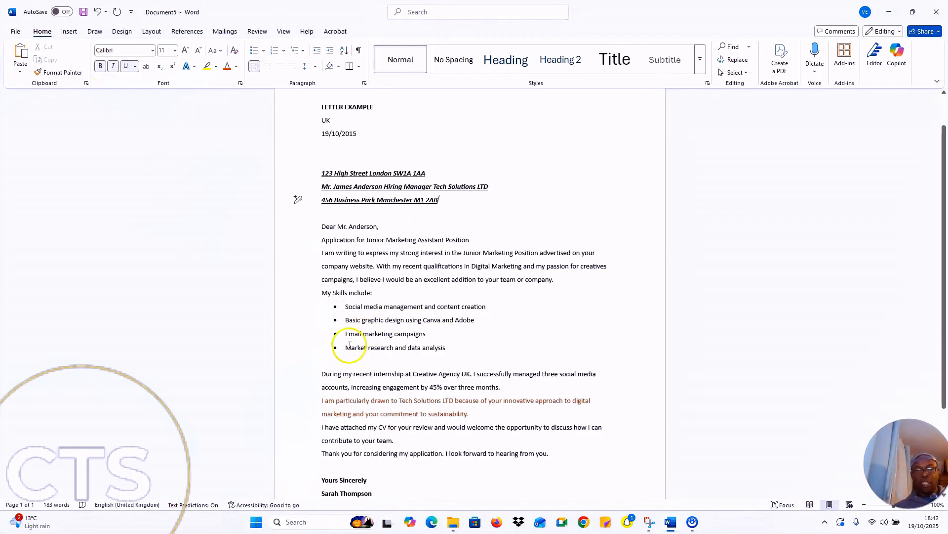
- Apply solid round bullets to the application subject line and the opening paragraph
left_click_drag(566, 282, 339, 244)
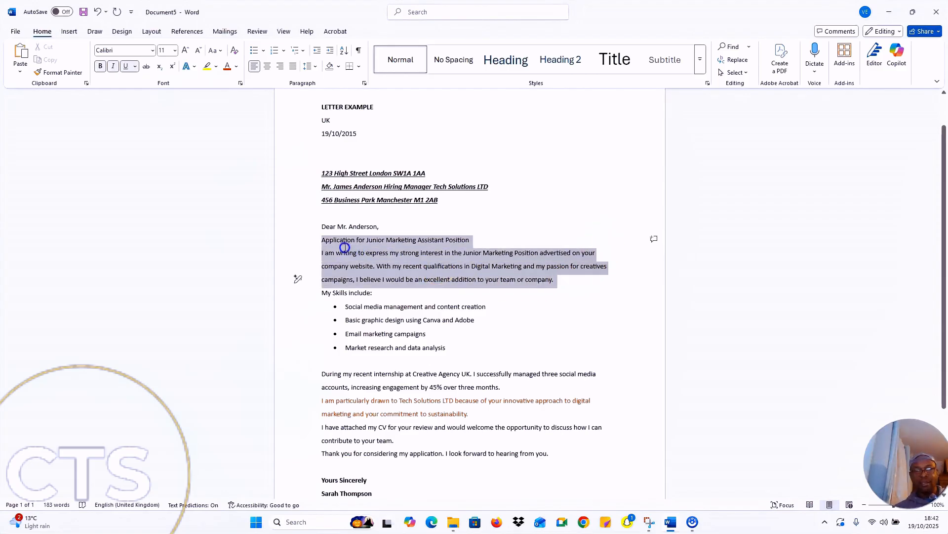
left_click(263, 51)
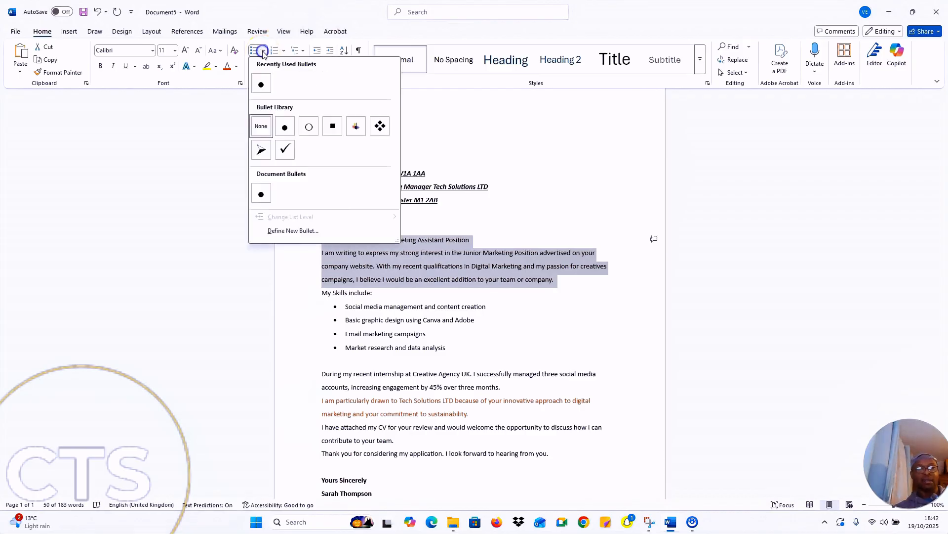
left_click(261, 83)
left_click(551, 216)
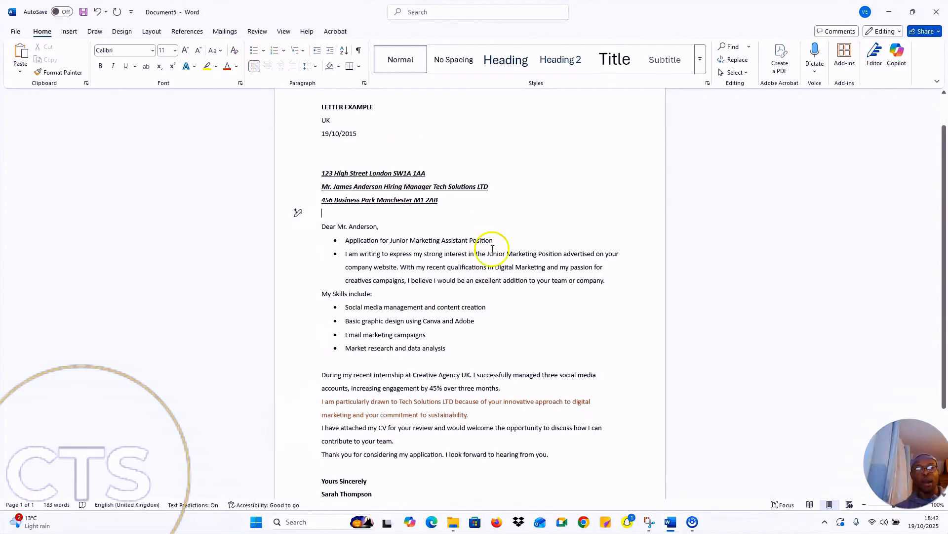
- Remove the round bullets from the application subject line and the opening paragraph
left_click_drag(612, 281, 346, 240)
left_click(264, 51)
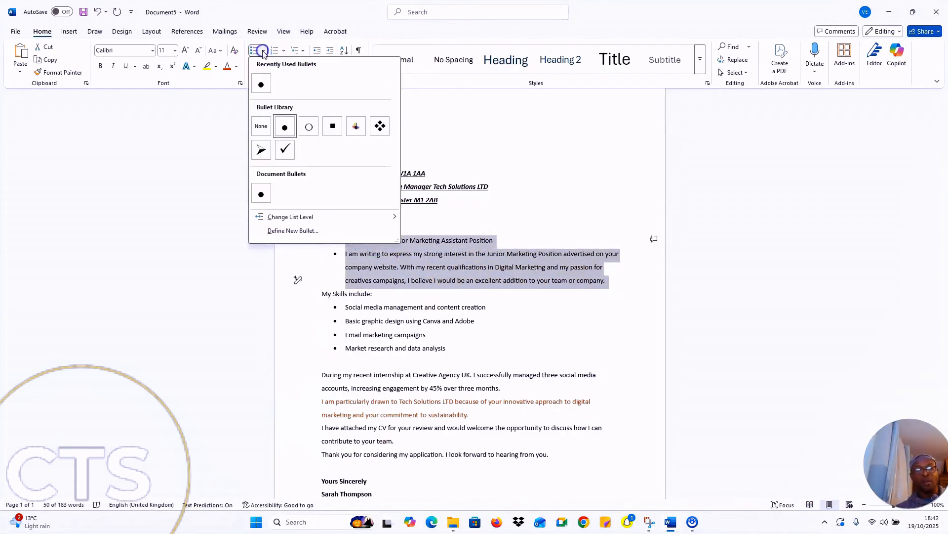
left_click(260, 126)
left_click(574, 291)
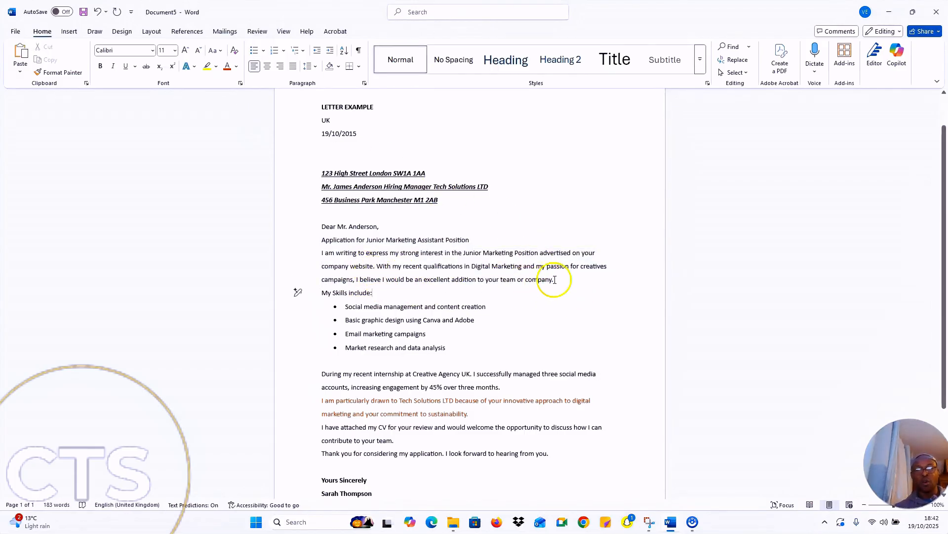
- Apply check mark bullets to the salutation, the application subject line and the opening paragraph
left_click_drag(554, 280, 315, 233)
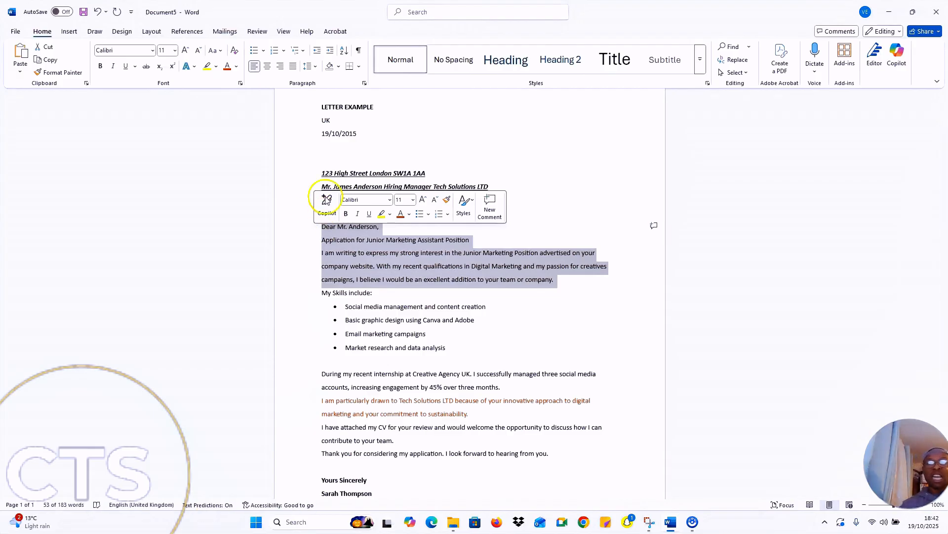
left_click(264, 51)
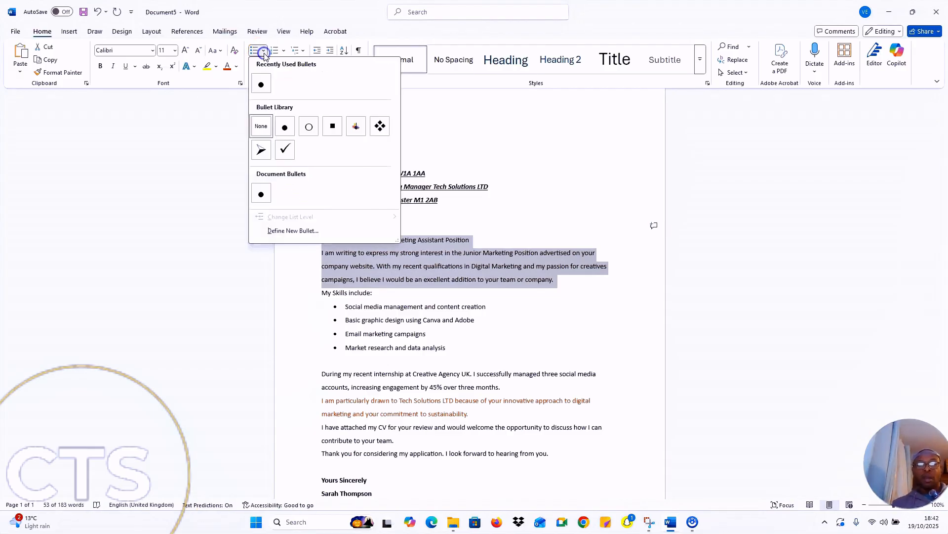
left_click(281, 153)
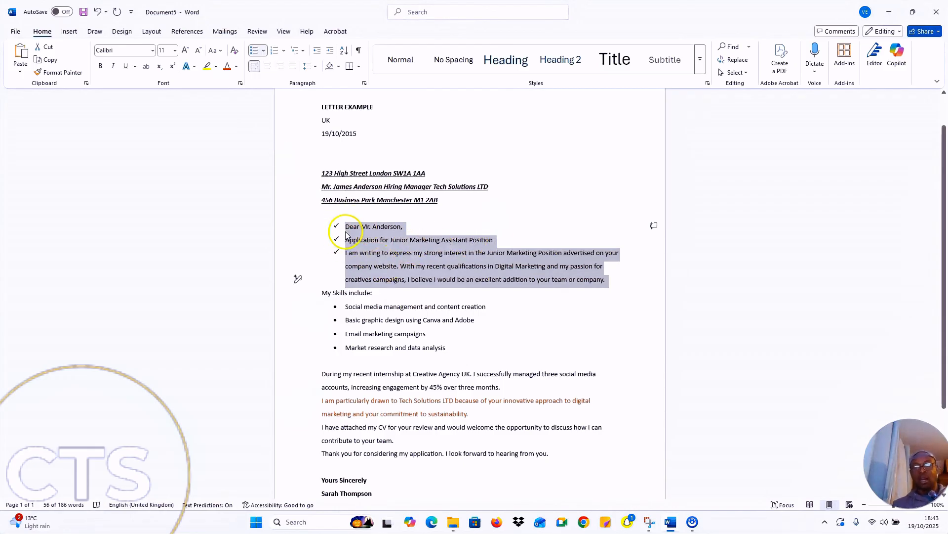
left_click(650, 298)
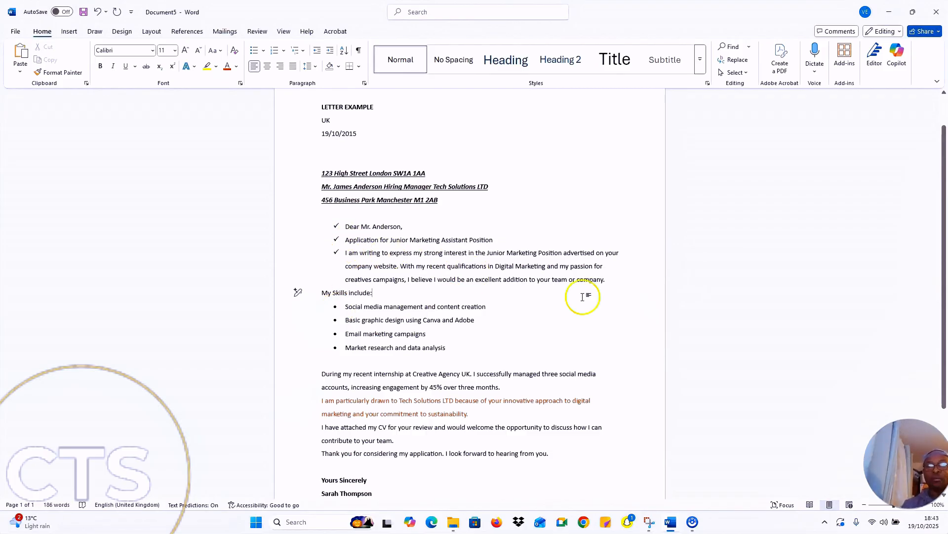
- Remove the check mark bullets from the salutation, subject line and opening paragraph
left_click_drag(618, 283, 322, 229)
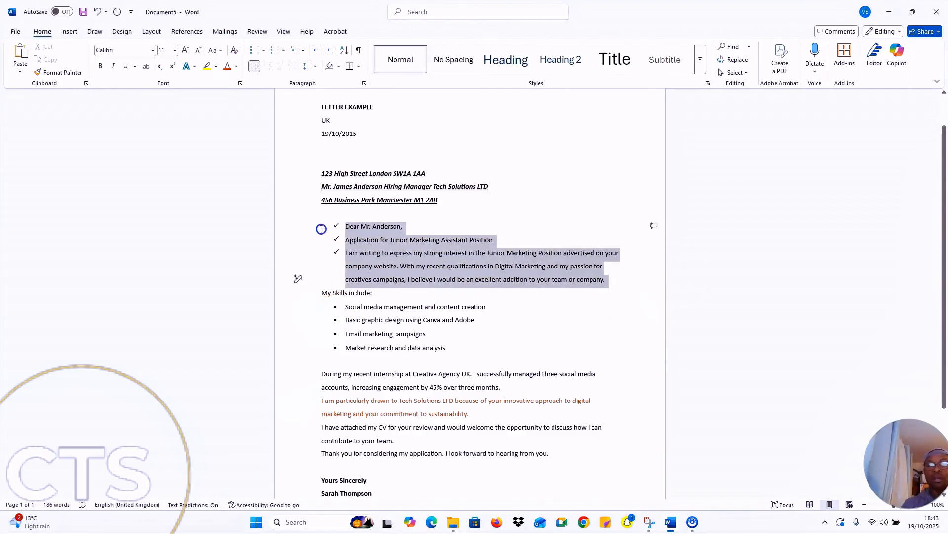
left_click(265, 51)
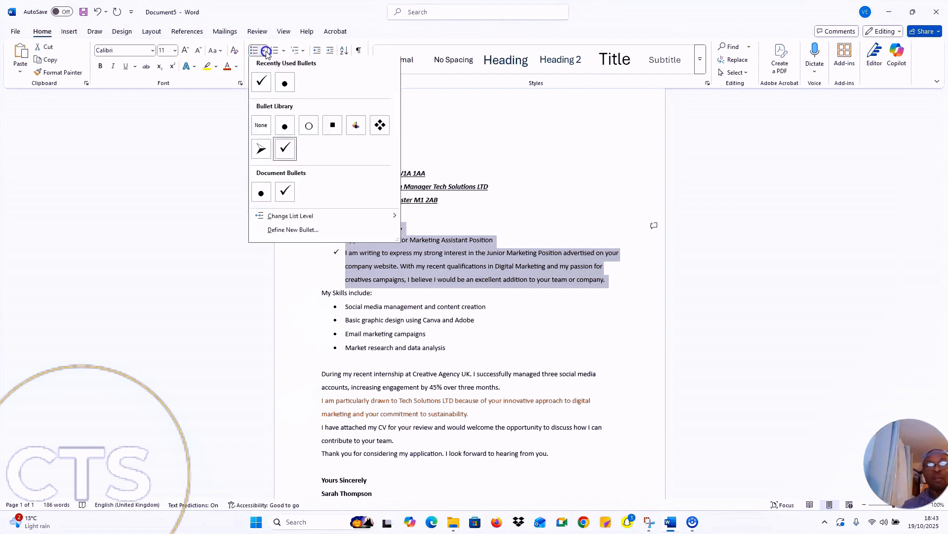
left_click(263, 127)
left_click(559, 301)
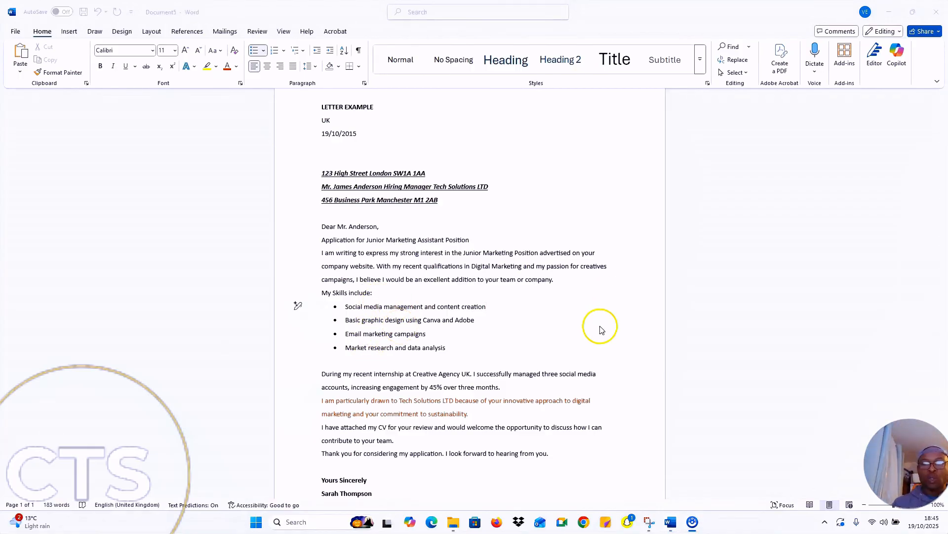
- Examine the available numbering formats with the whole letter selected, without applying any, and clear the selection
scroll(600, 321, "down", 3)
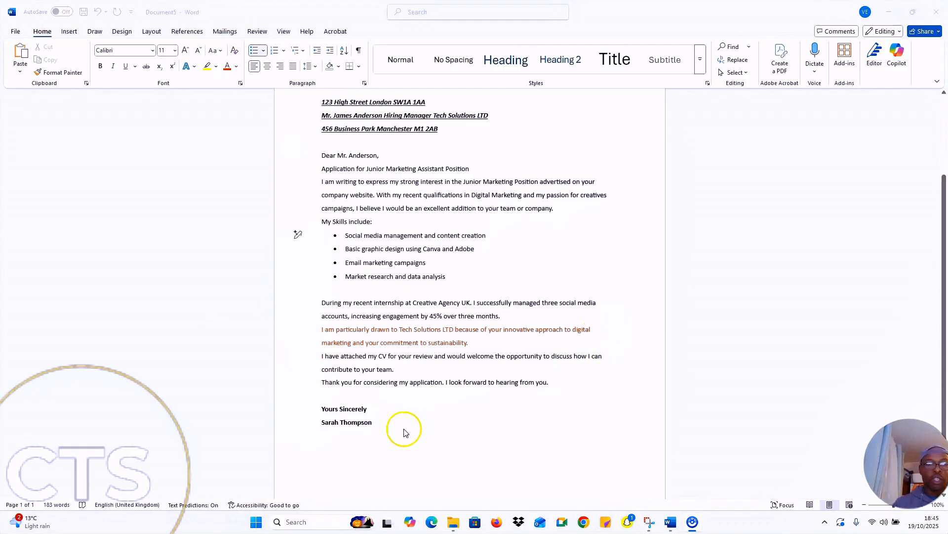
left_click_drag(389, 428, 305, 241)
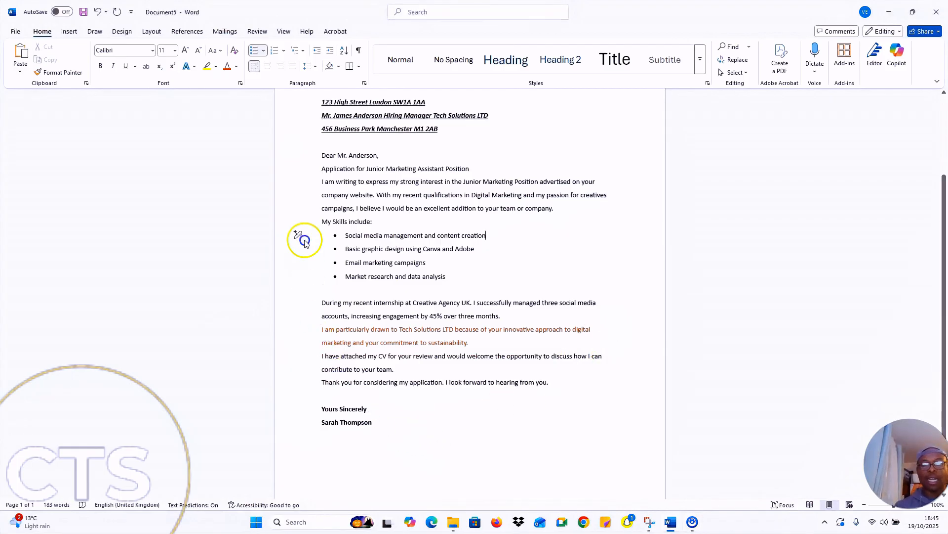
left_click_drag(394, 418, 296, 75)
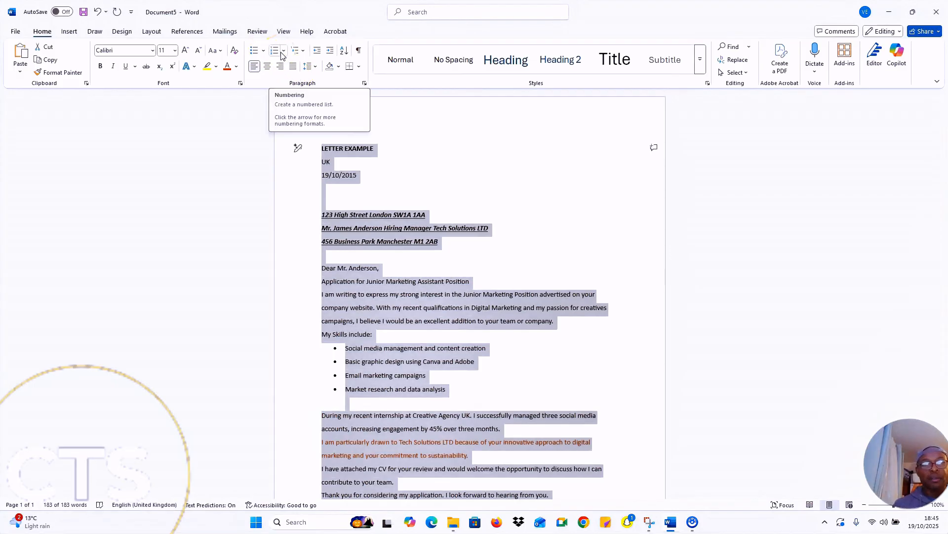
left_click(285, 52)
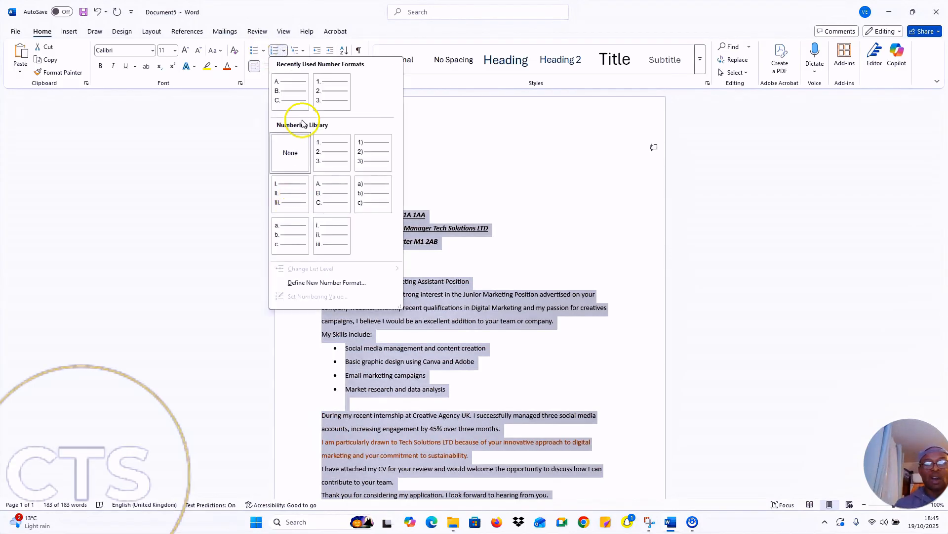
left_click(716, 197)
scroll(424, 461, "down", 3)
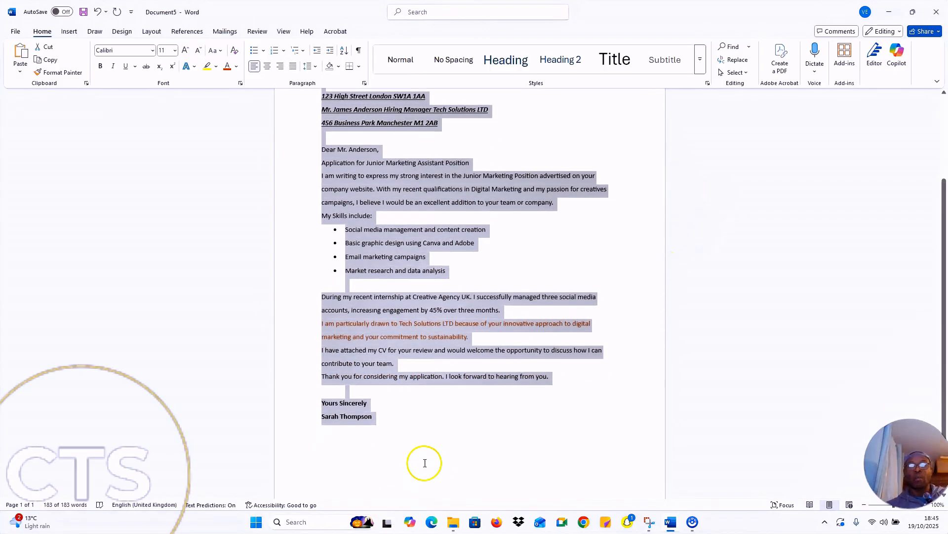
left_click(403, 427)
scroll(435, 407, "up", 3)
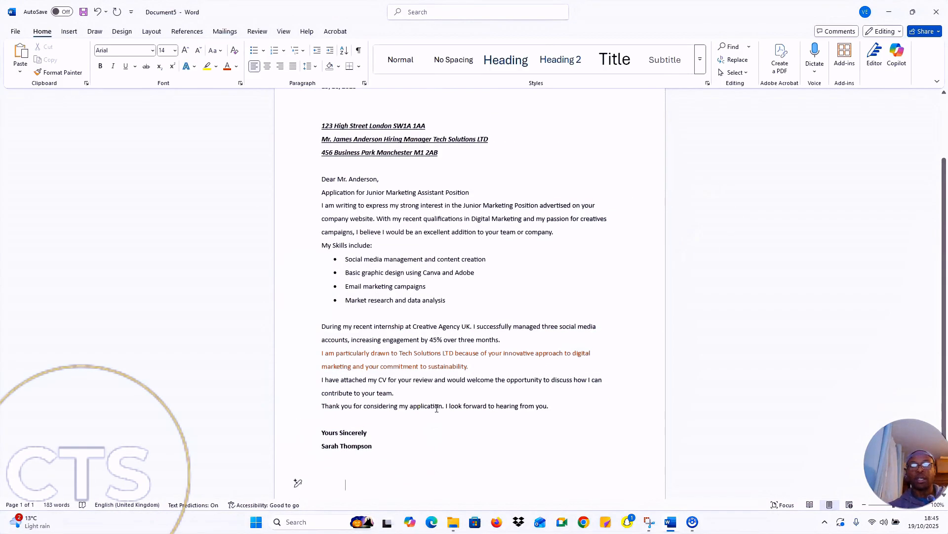
- Insert a page number at the bottom of the page in the Plain Number 1 style and leave footer editing
left_click(70, 32)
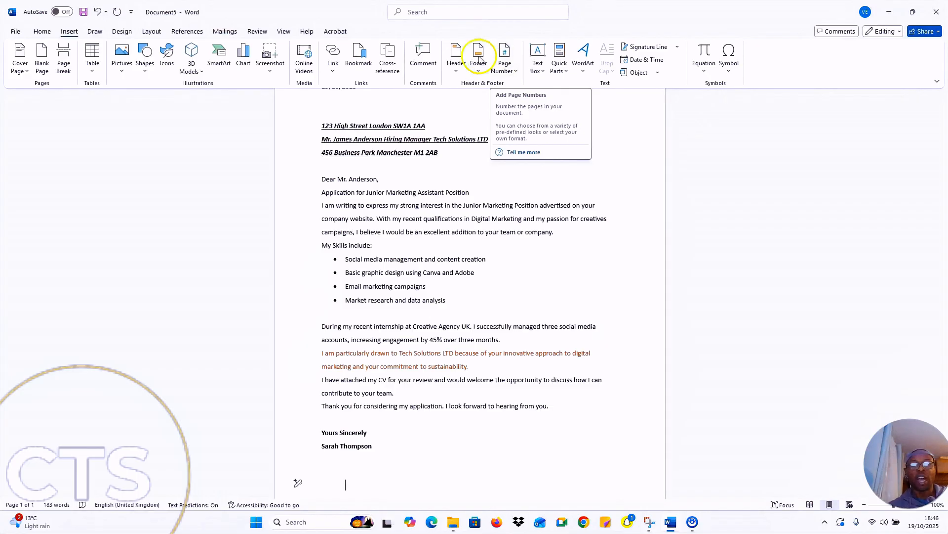
left_click(461, 58)
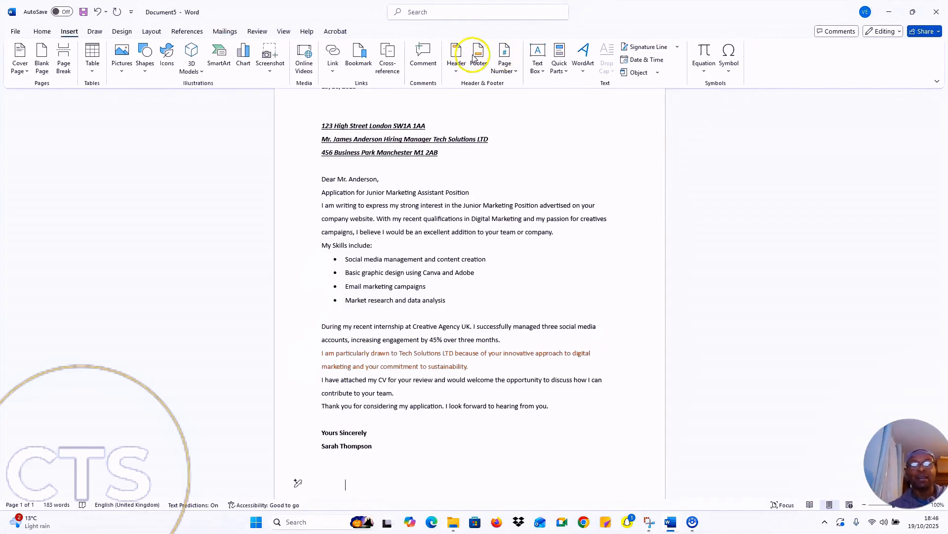
left_click(505, 57)
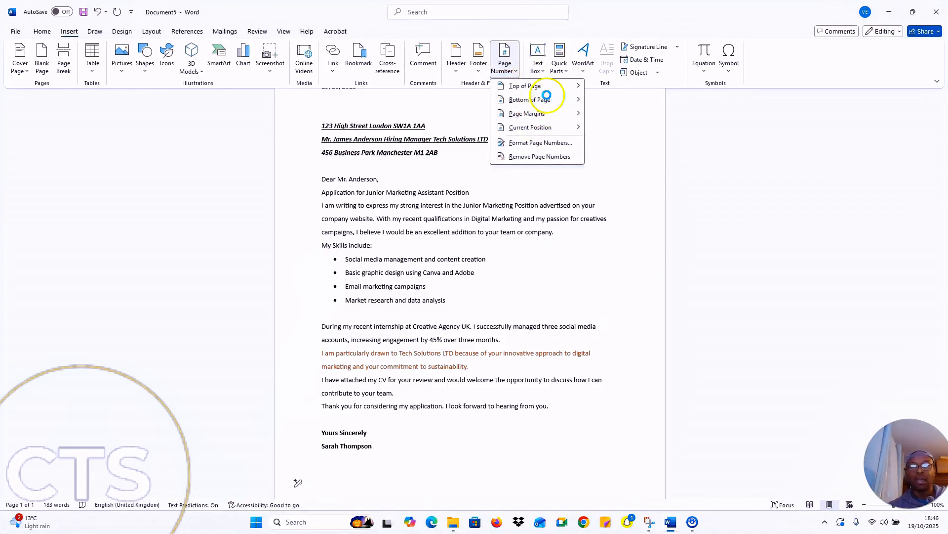
mouse_move(537, 92)
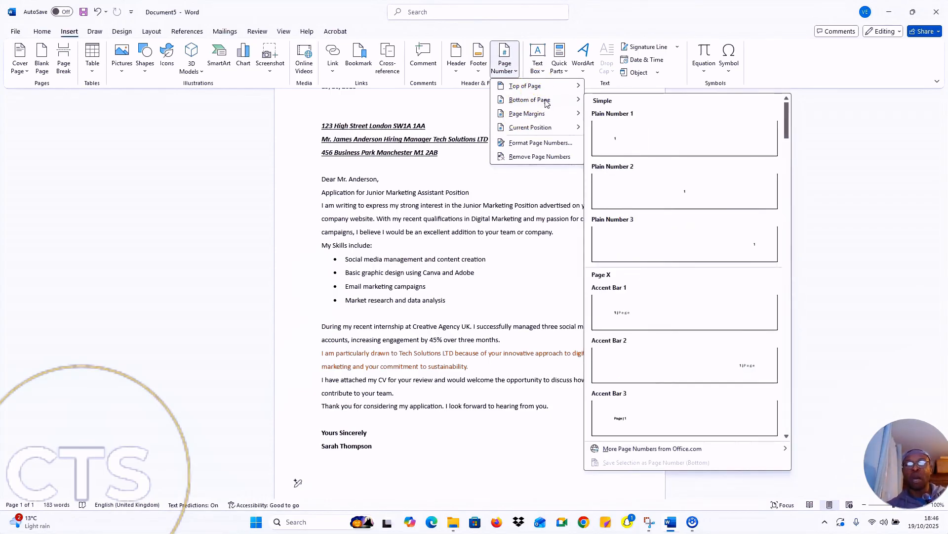
left_click(638, 133)
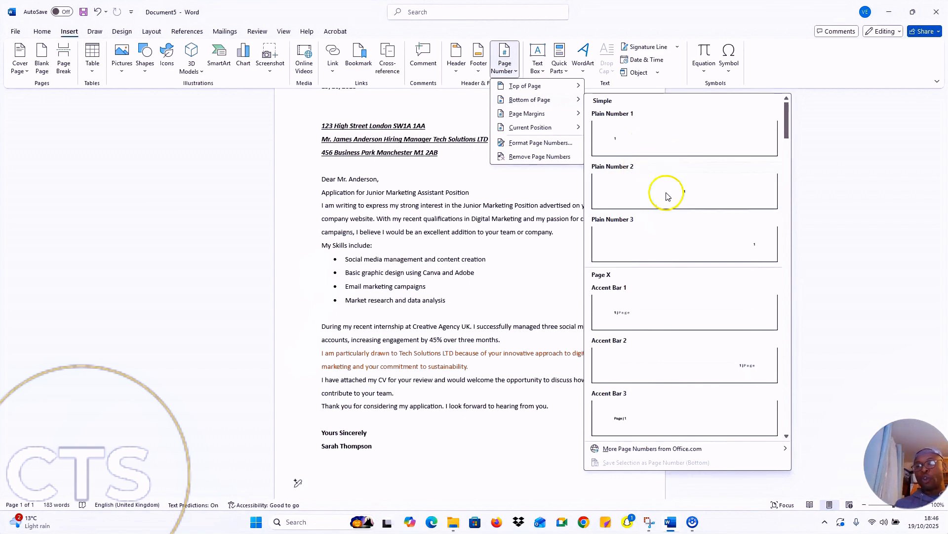
left_click(656, 119)
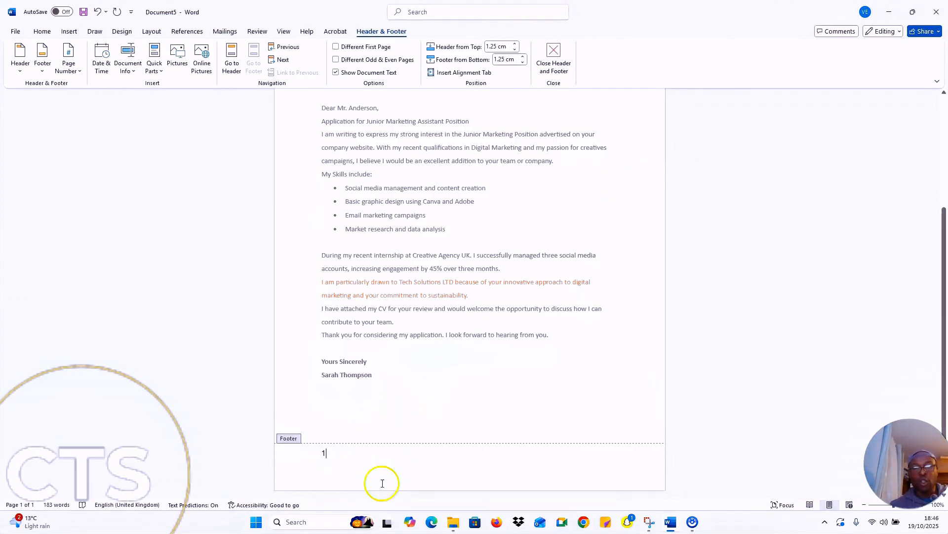
left_click(554, 51)
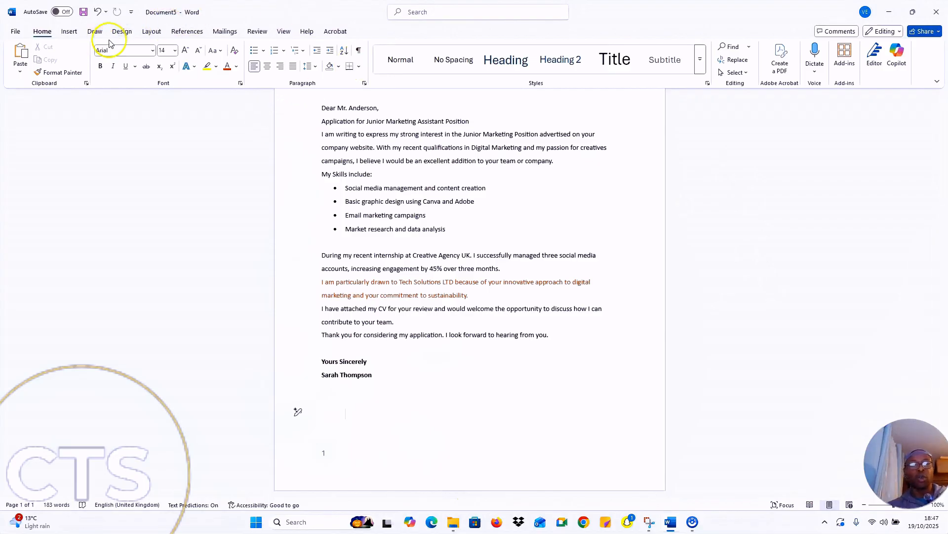
- Change the bottom-of-page number to the centred Plain Number 2 style and leave footer editing
left_click(68, 32)
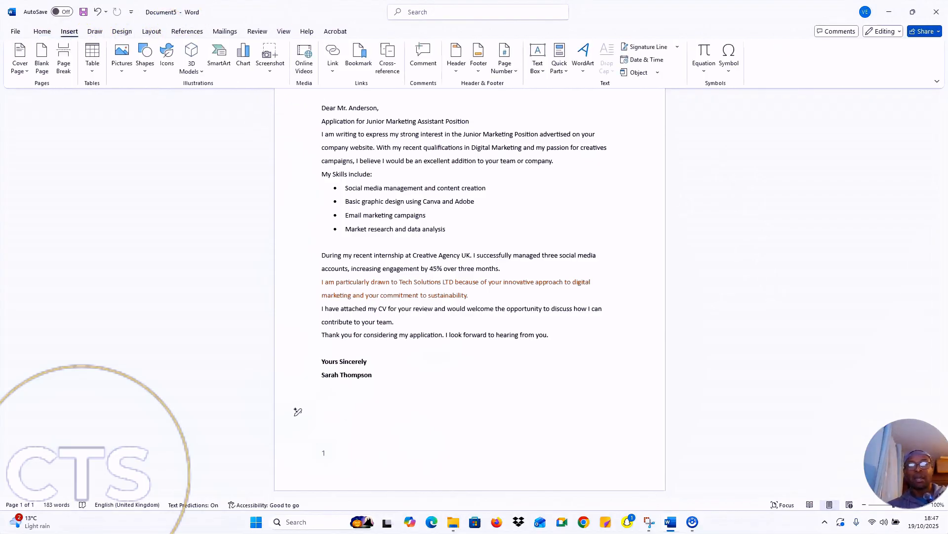
left_click(504, 62)
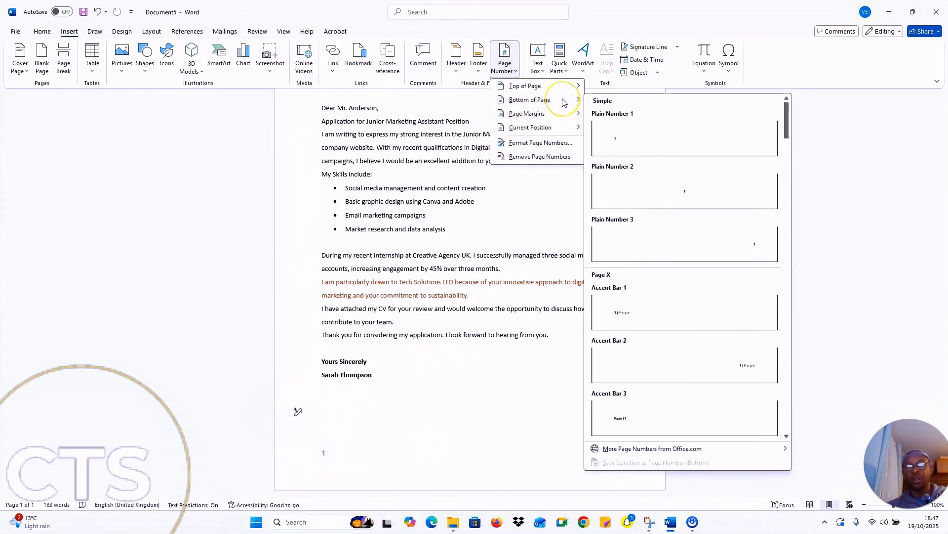
left_click(690, 198)
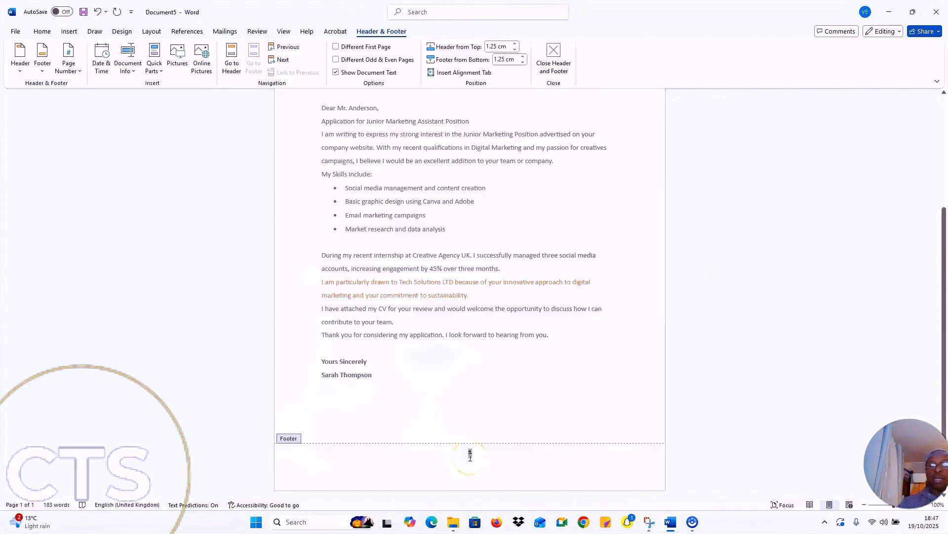
left_click(553, 55)
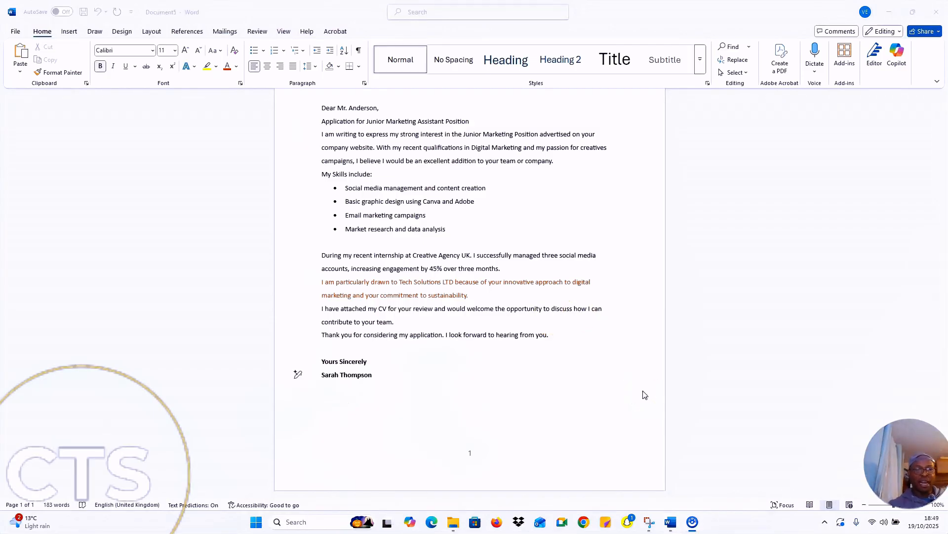
- Set the paragraph spacing after to 6 pt for the whole letter
left_click(356, 371)
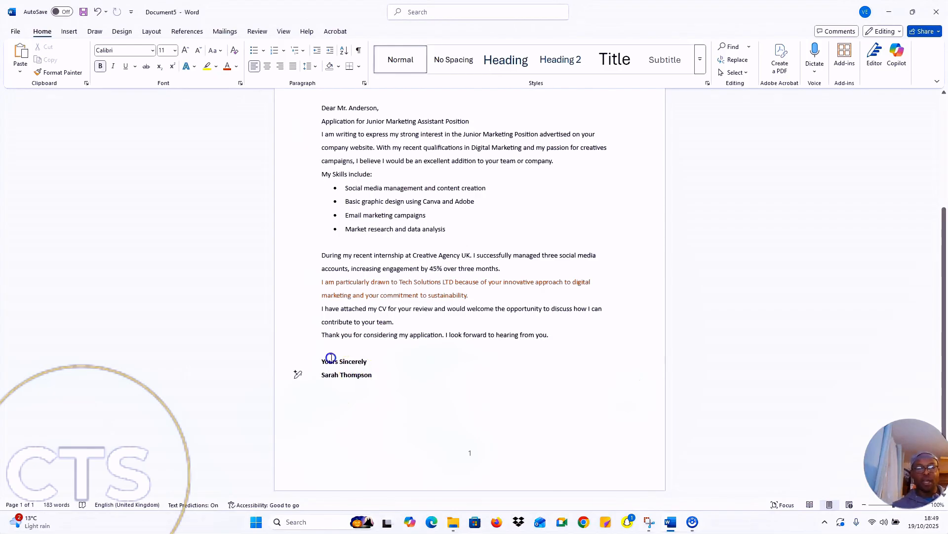
left_click_drag(361, 376, 256, 70)
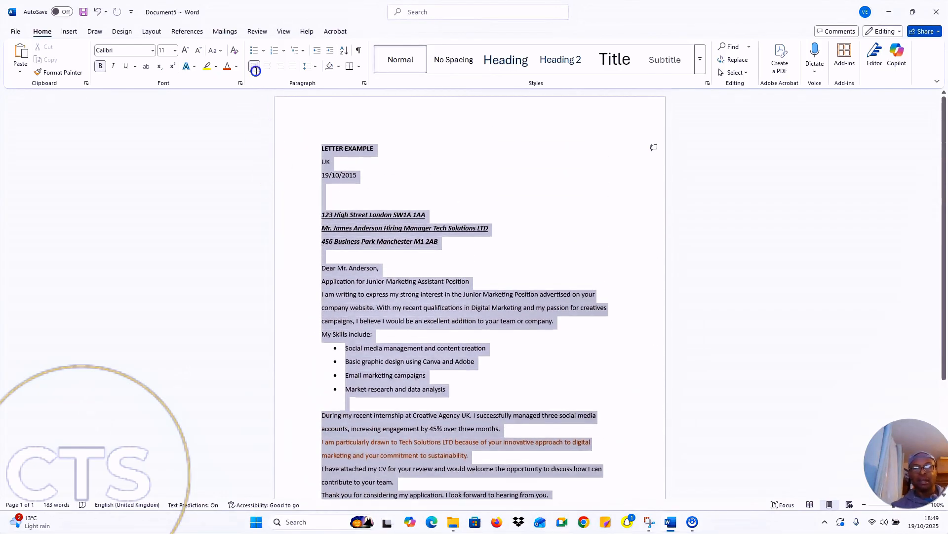
right_click(349, 225)
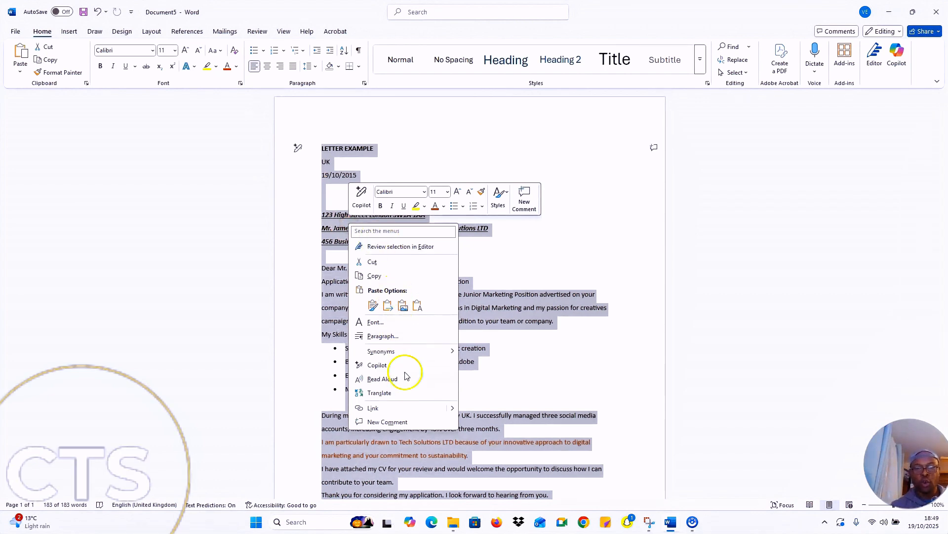
left_click(422, 336)
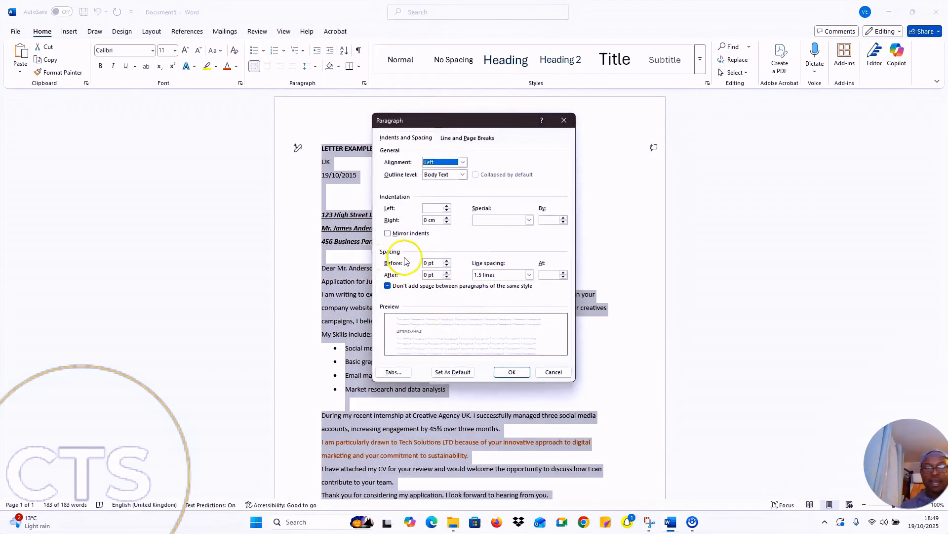
left_click(447, 273)
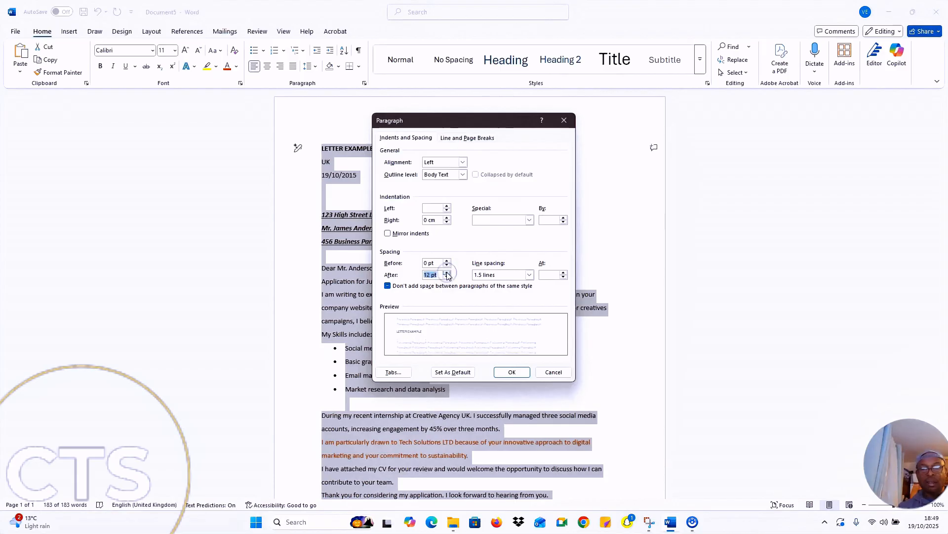
left_click(447, 277)
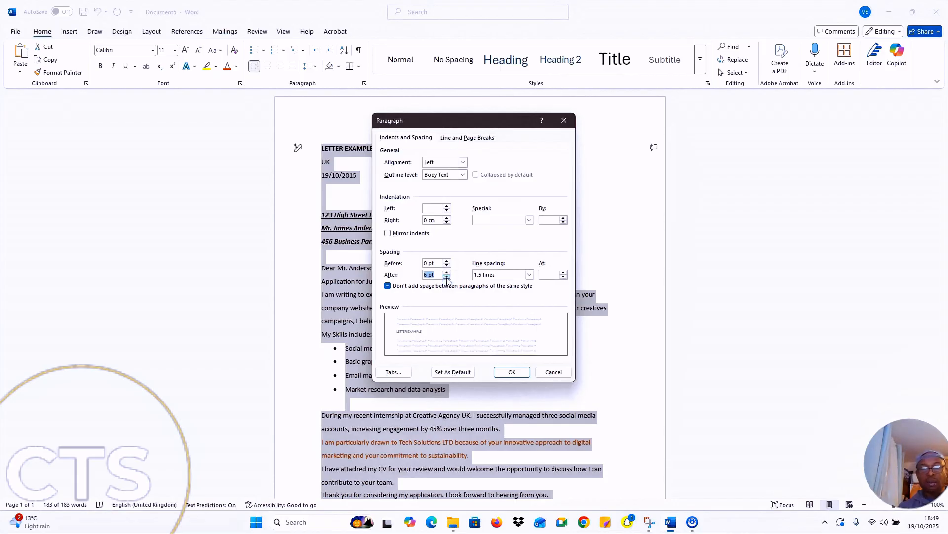
left_click(519, 378)
scroll(391, 209, "down", 2)
left_click(391, 209)
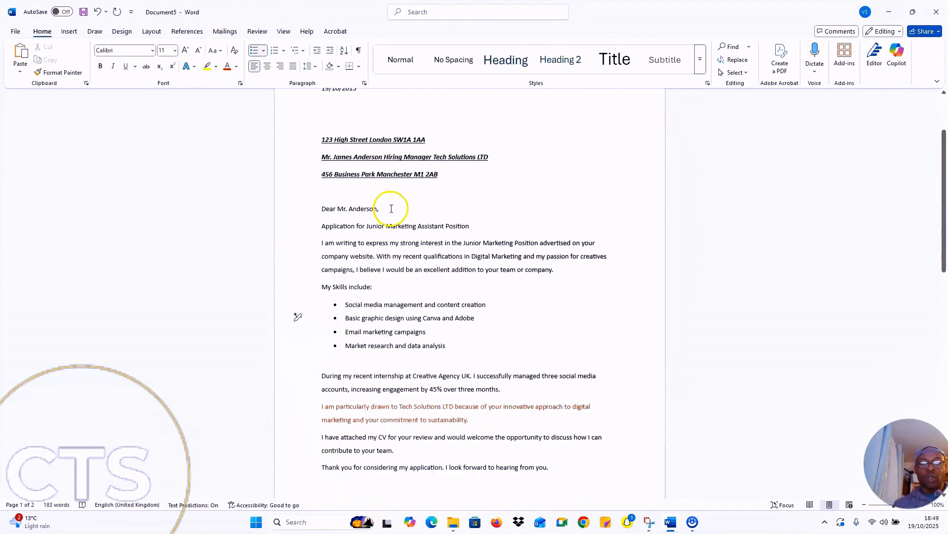
scroll(399, 302, "down", 2)
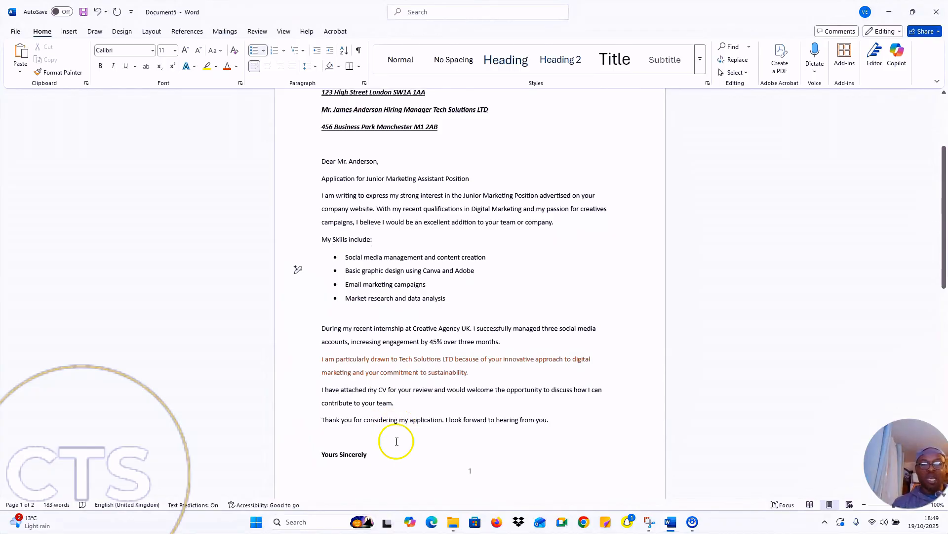
- Set the paragraph spacing after to Auto for the letter from the LETTER EXAMPLE heading down to Yours Sincerely
left_click(388, 456)
key("ctrl+a")
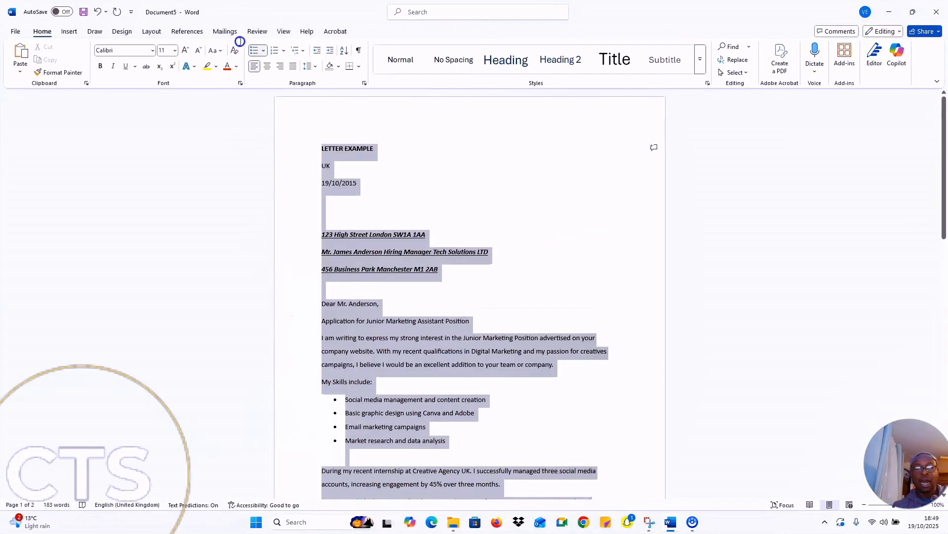
right_click(339, 156)
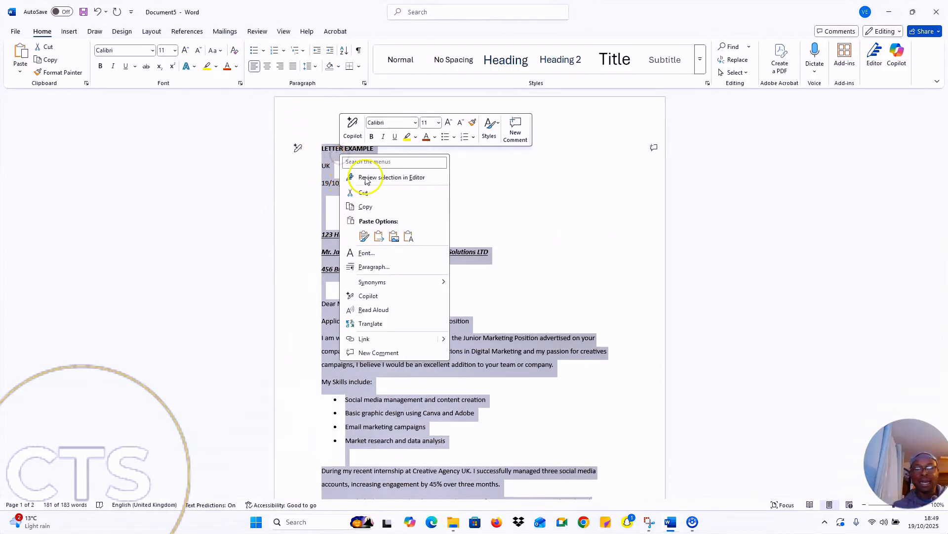
left_click(404, 267)
left_click(444, 275)
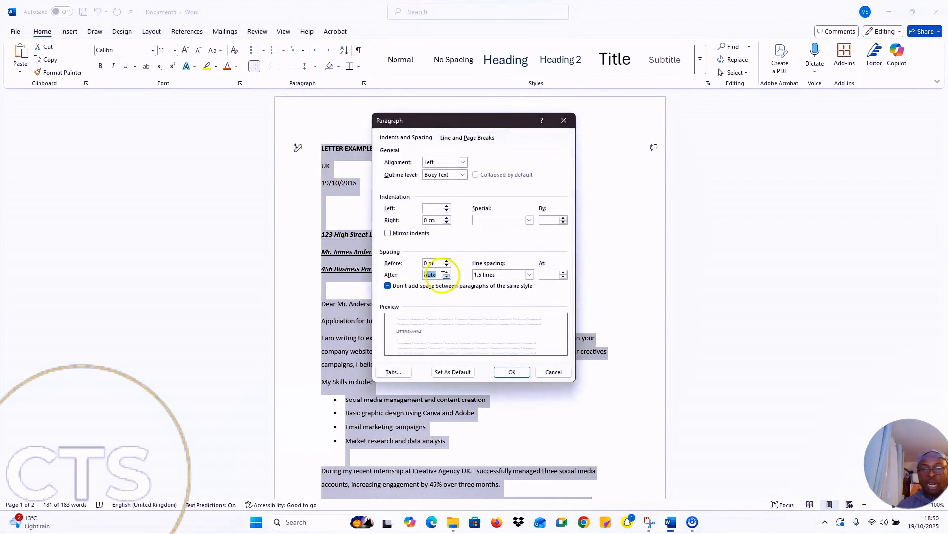
left_click(510, 371)
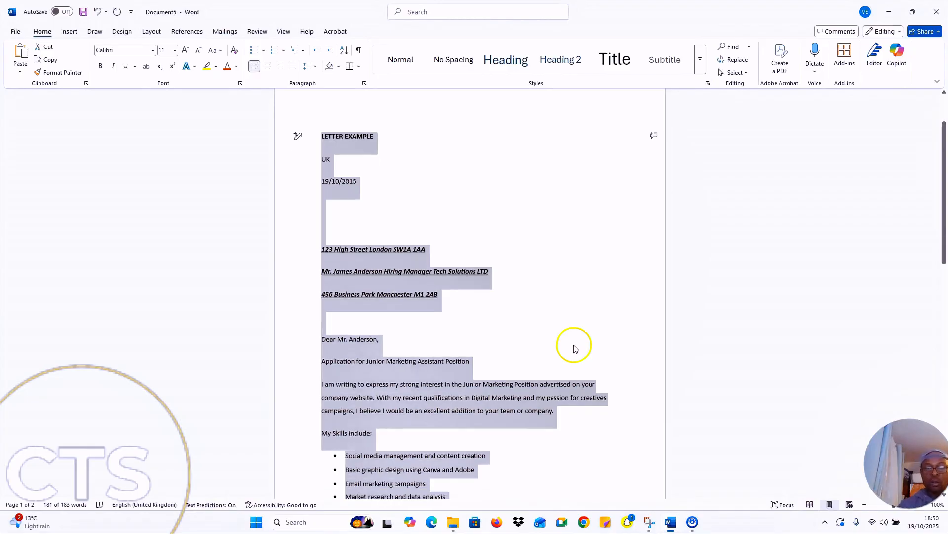
scroll(575, 348, "down", 10)
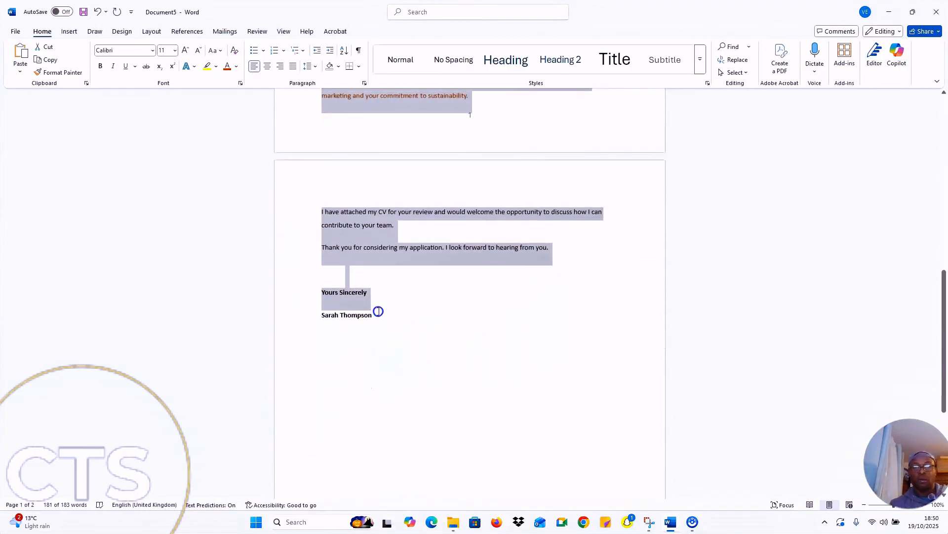
- Undo the last two paragraph spacing changes and clear the selection of the whole letter
left_click(377, 311)
left_click_drag(383, 314, 272, 47)
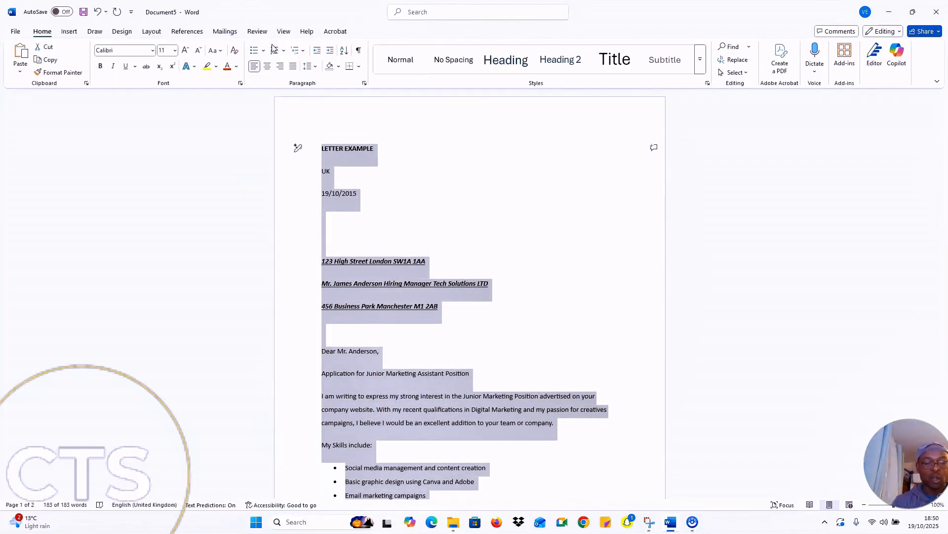
key("ctrl+z")
key("ctrl+z")
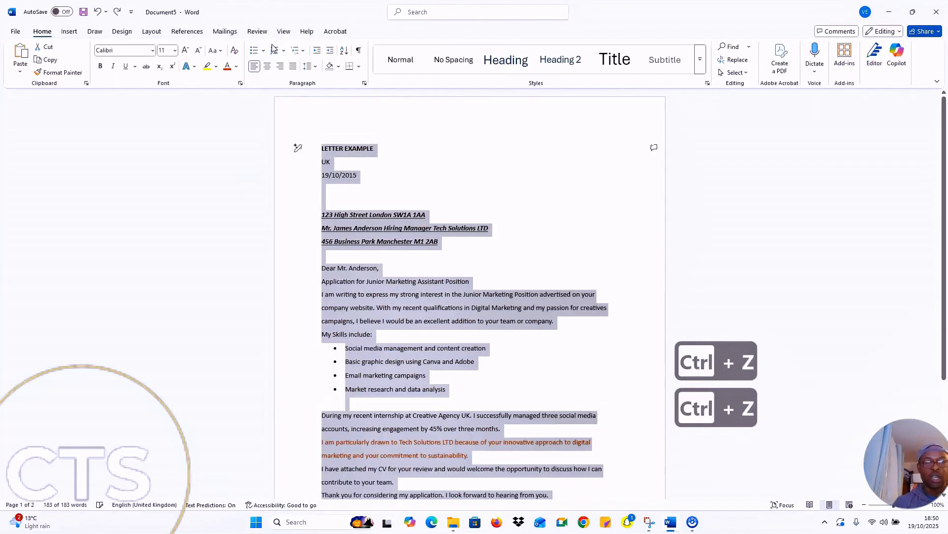
scroll(544, 195, "down", 4)
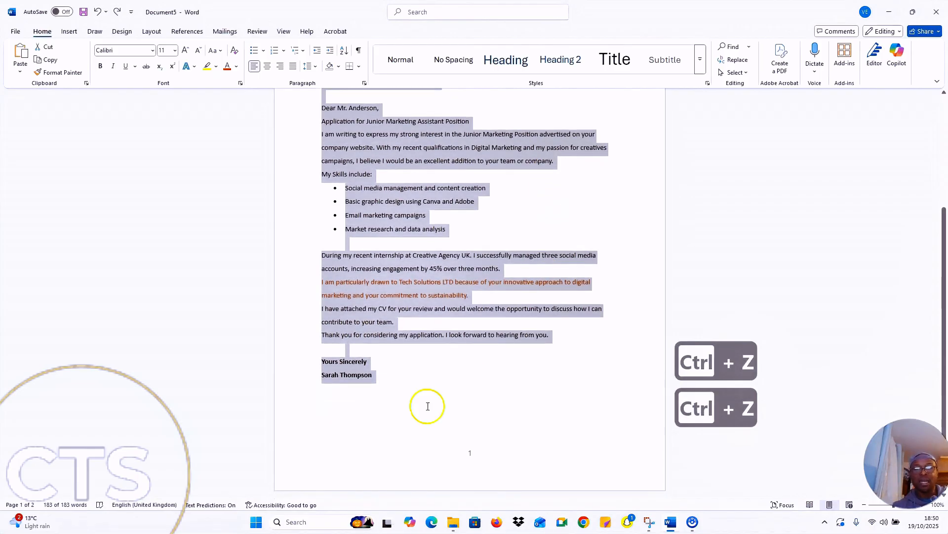
left_click(410, 377)
scroll(410, 377, "up", 4)
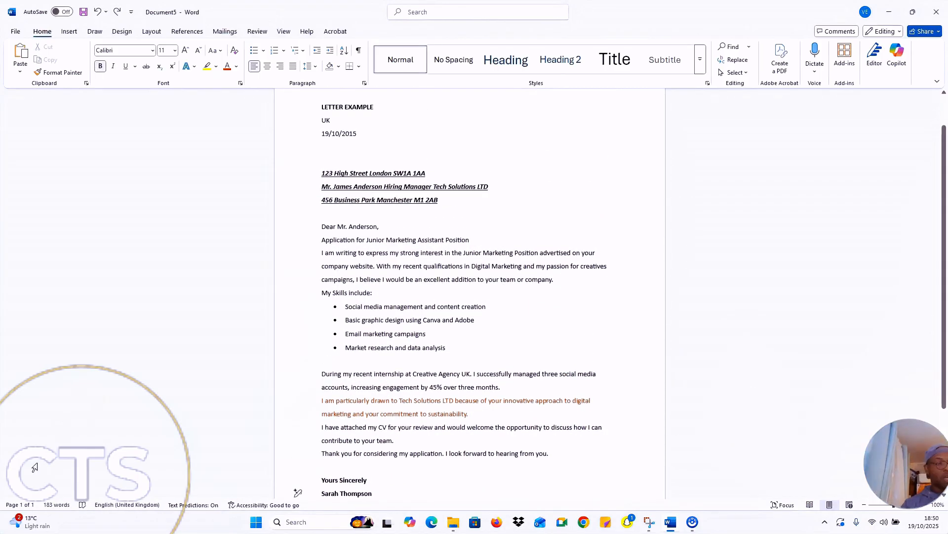
- Insert the picture "WhatsApp Image 2025-10-19 at 14.15.32" from the Downloads folder at the end of the "Email marketing campaigns" bullet
left_click(612, 340)
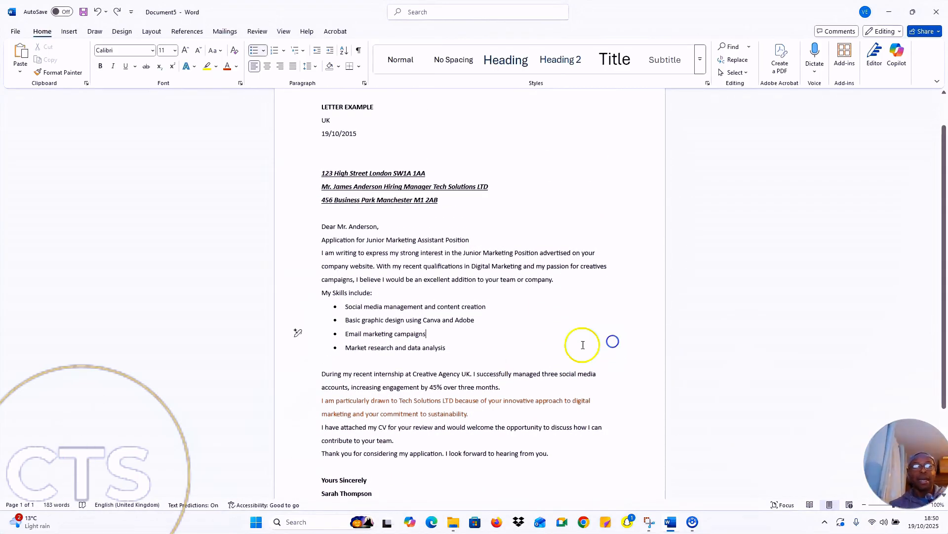
scroll(578, 341, "up", 1)
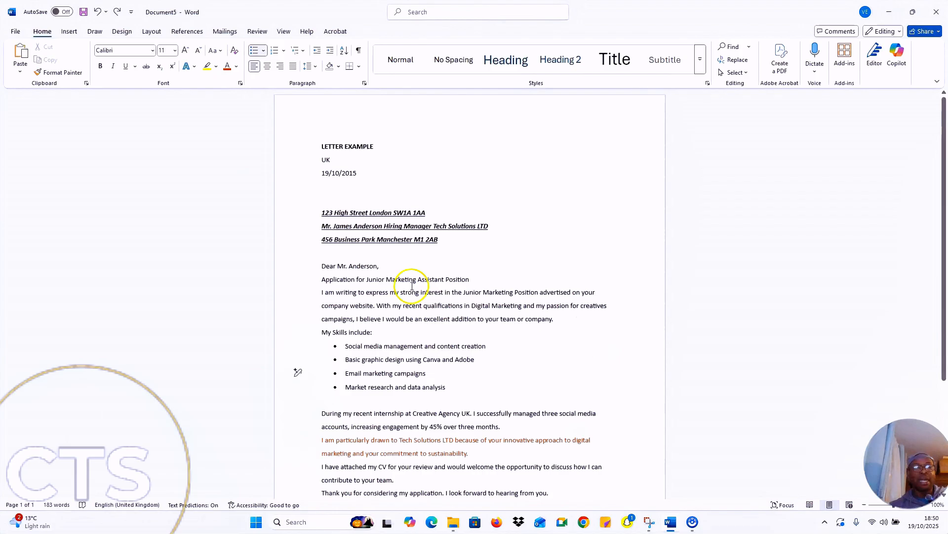
left_click(69, 31)
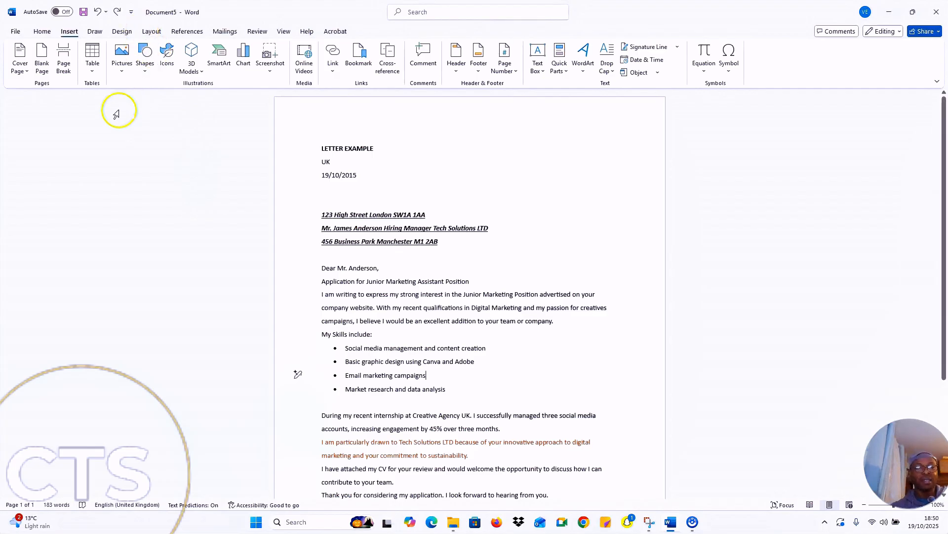
left_click(123, 56)
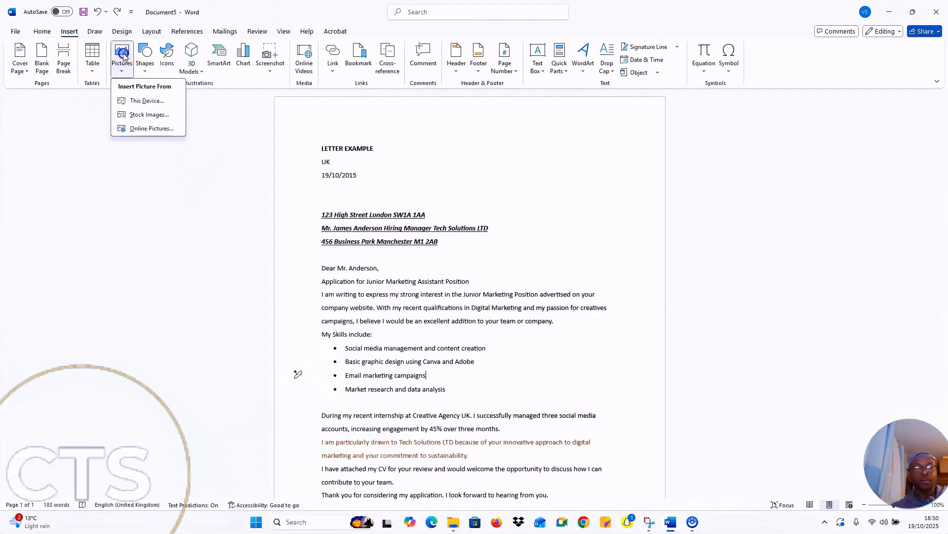
left_click(145, 101)
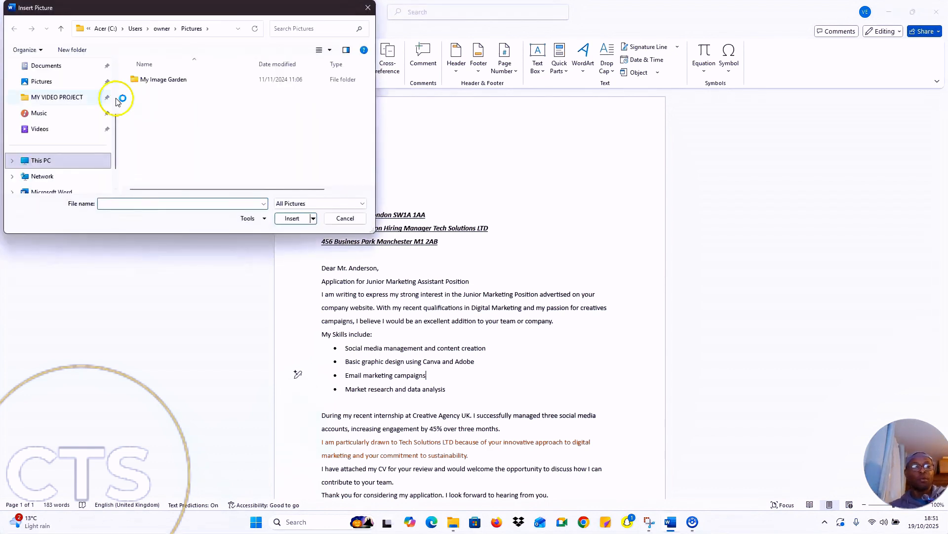
left_click(41, 82)
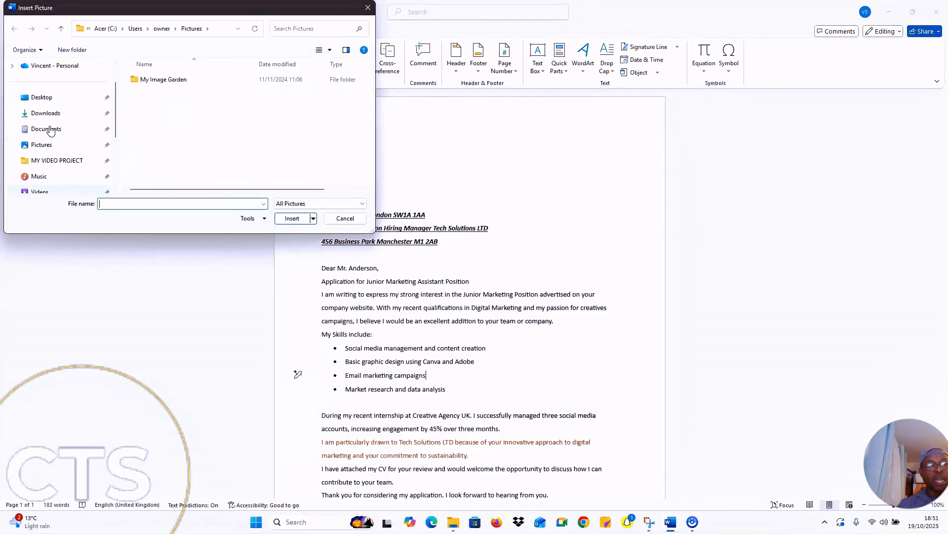
scroll(56, 127, "up", 1)
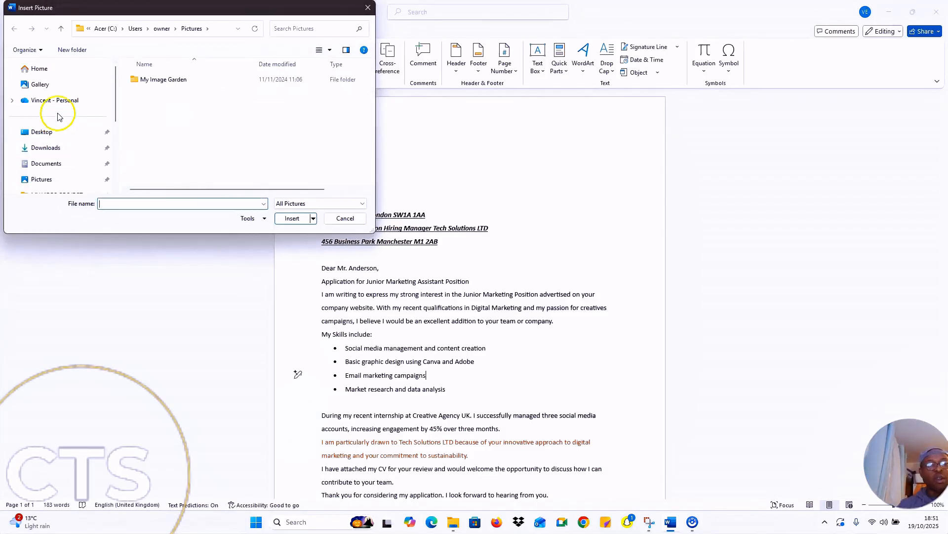
left_click(55, 147)
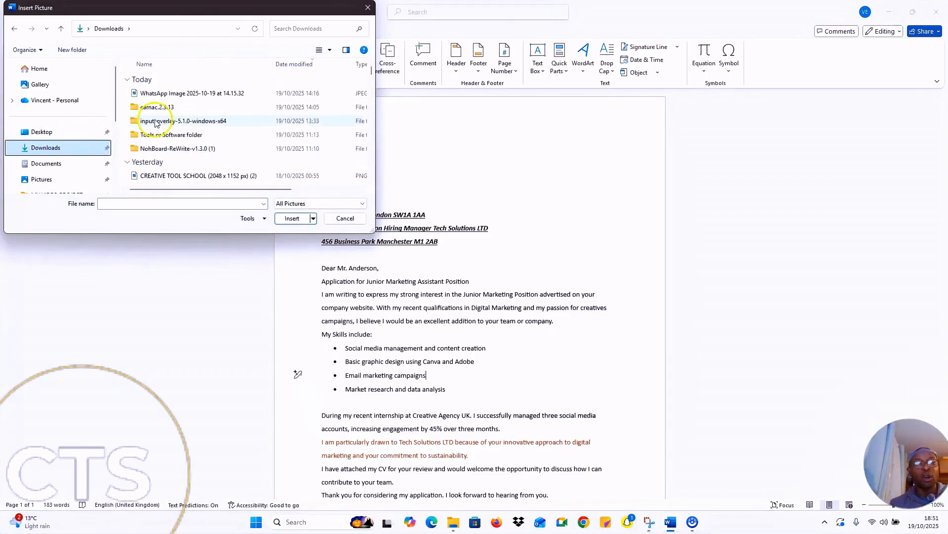
left_click(166, 93)
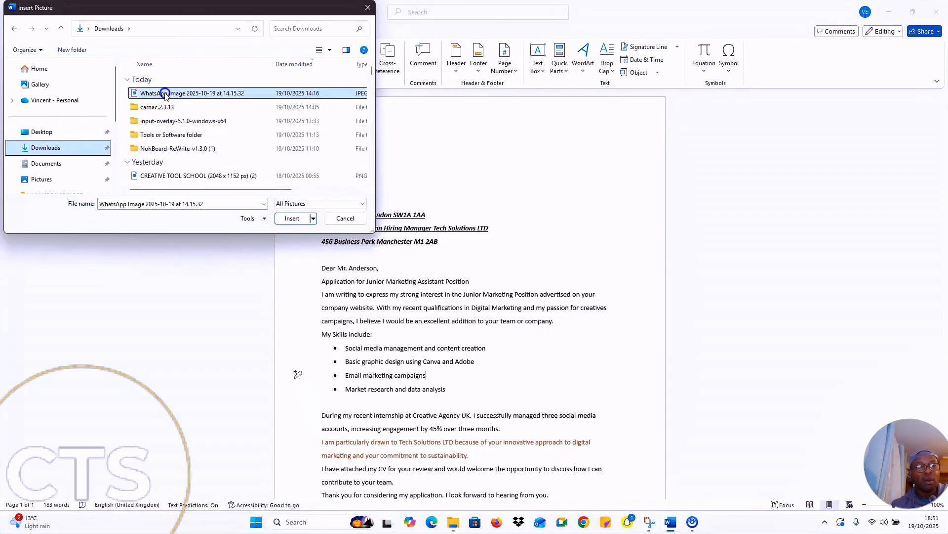
left_click(289, 219)
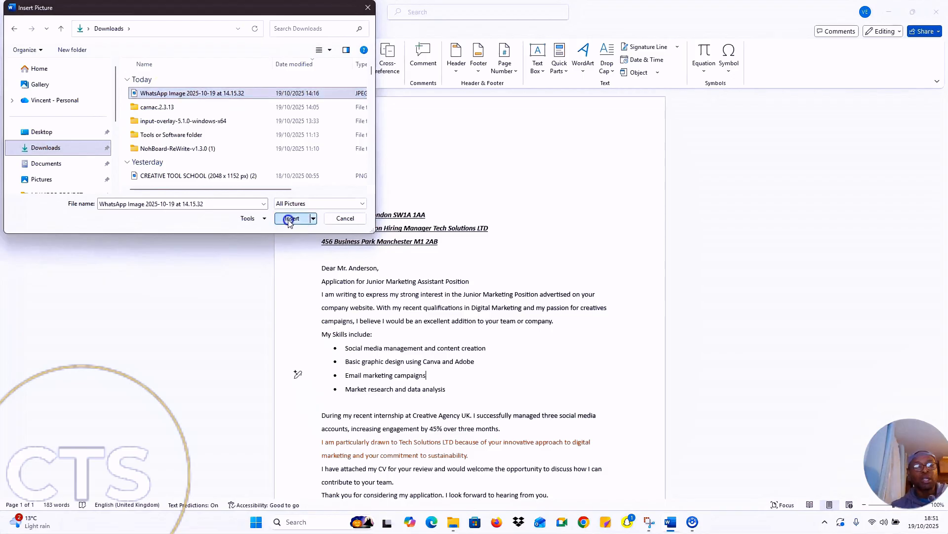
- Move the inserted picture below the "Market research and data analysis" bullet and resize it to about 11 cm wide and 6.2 cm high
left_click(493, 253)
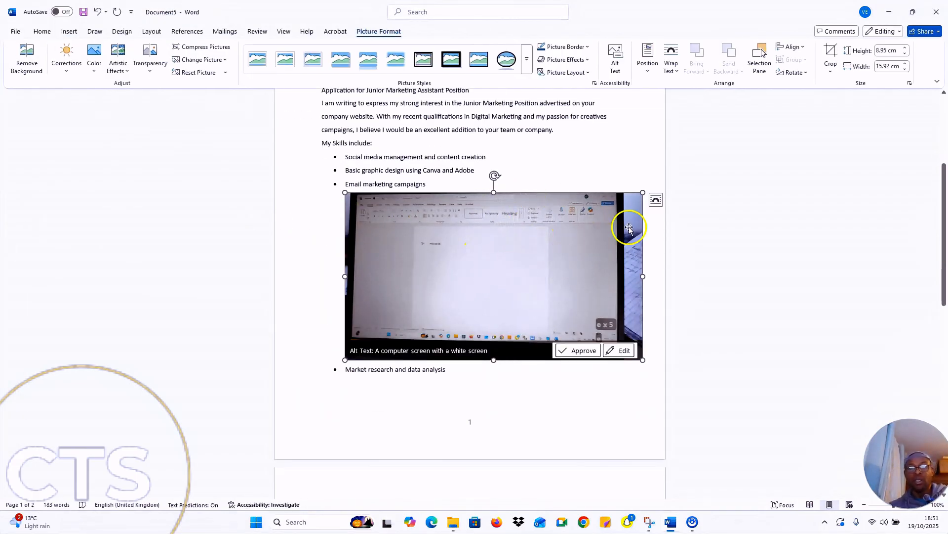
left_click_drag(642, 192, 410, 232)
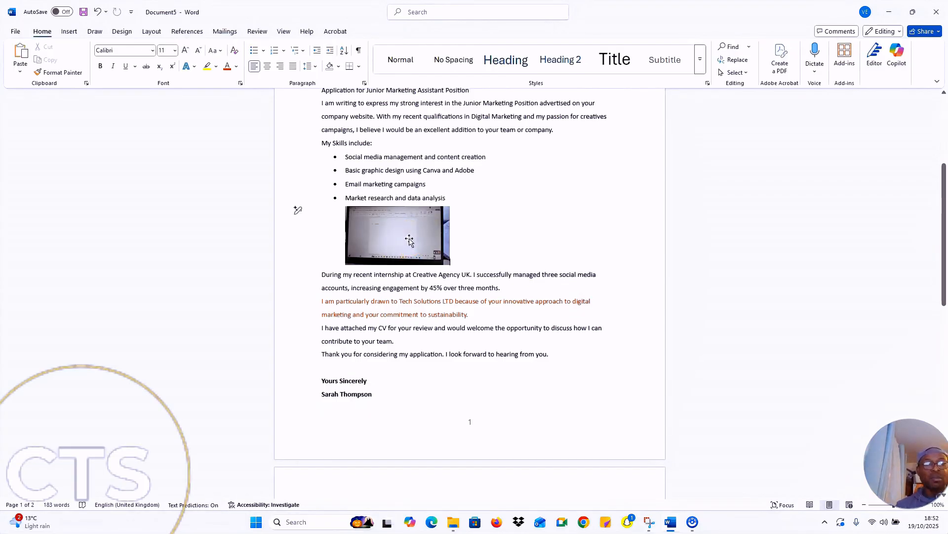
left_click(409, 237)
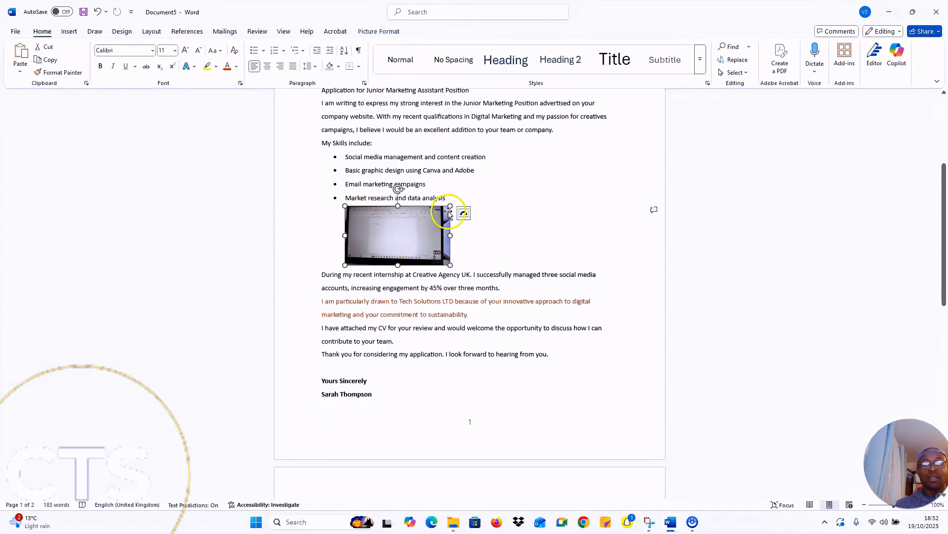
left_click_drag(450, 207, 473, 219)
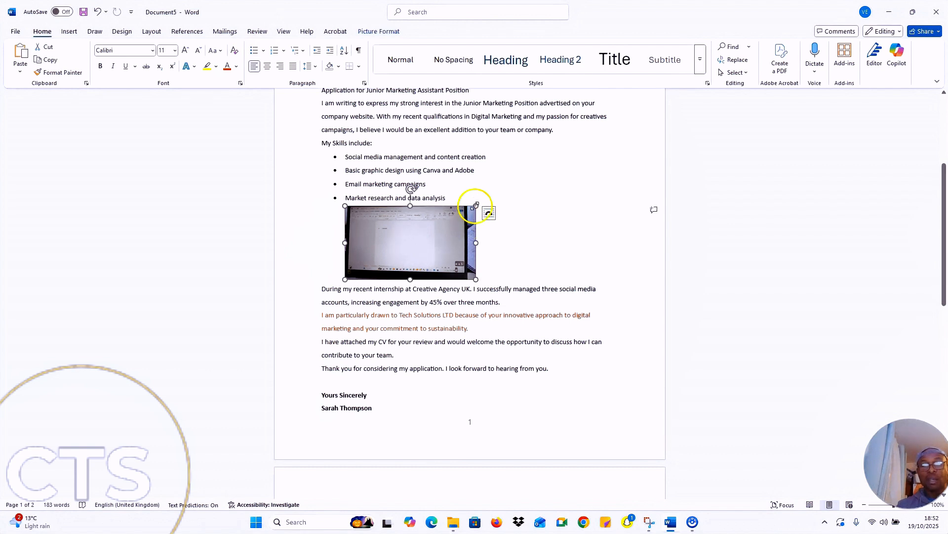
left_click_drag(478, 203, 552, 198)
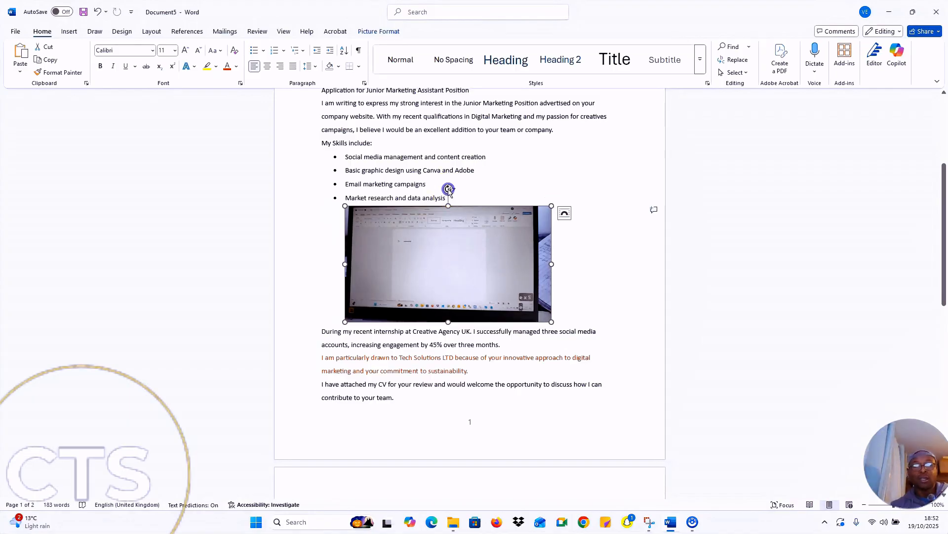
- Reduce the picture below the skills list to about 9 cm wide and 4.3 cm high
mouse_move(449, 189)
left_mouse_down()
mouse_move(423, 224)
mouse_move(447, 188)
left_mouse_up()
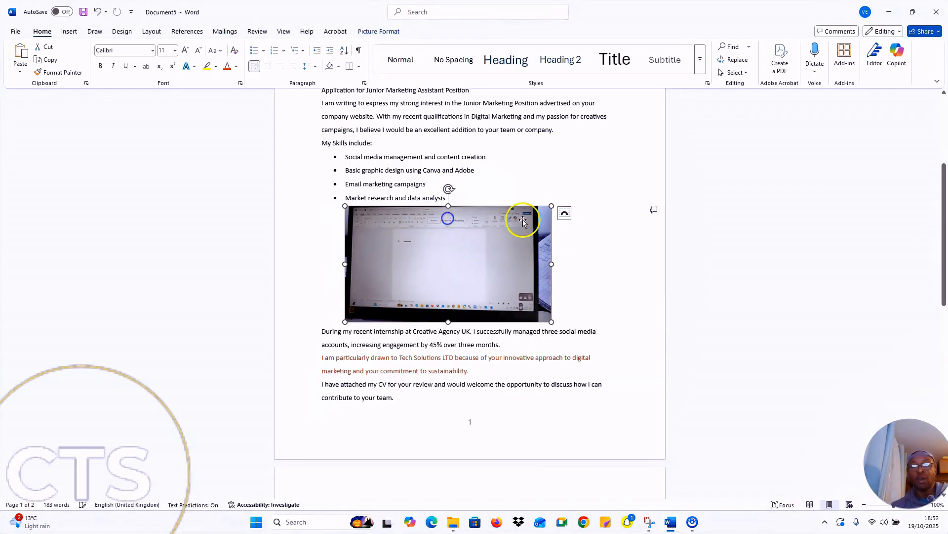
left_click(451, 247)
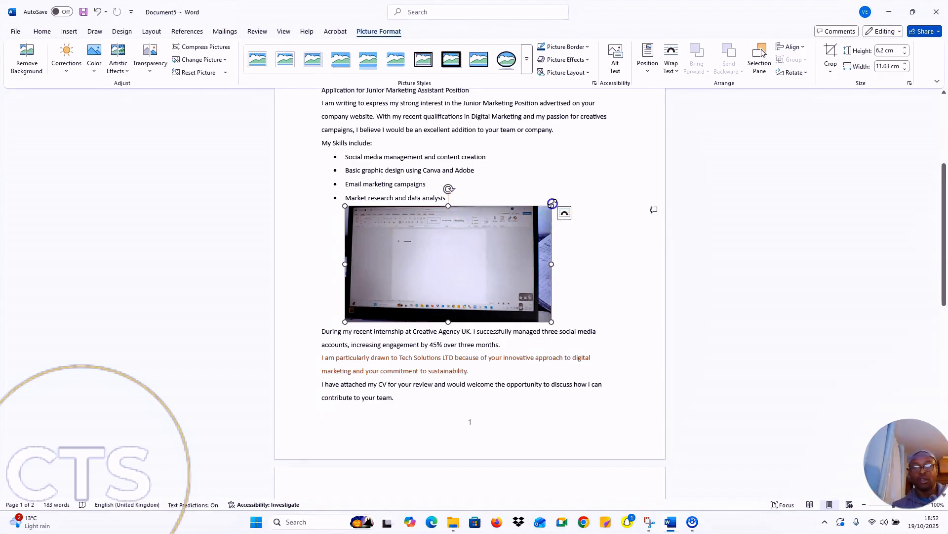
left_click_drag(552, 204, 532, 206)
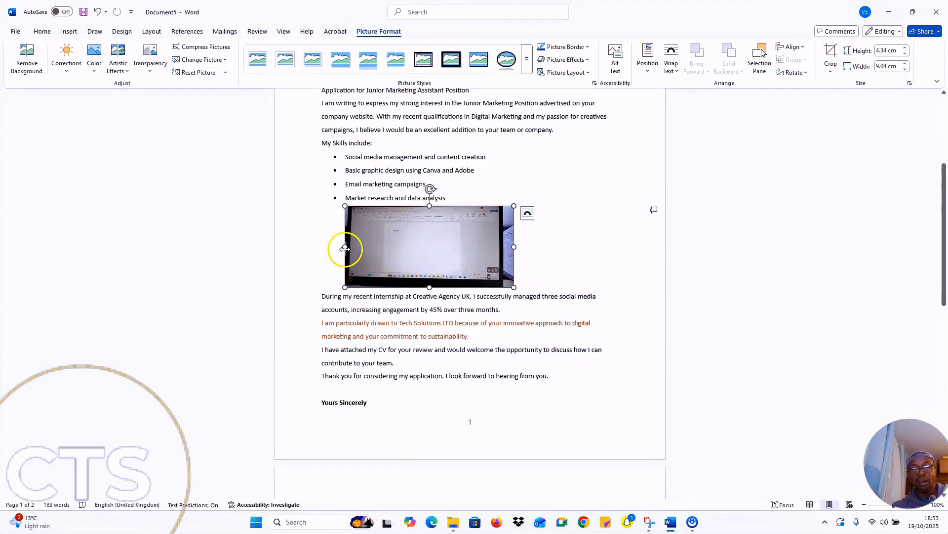
- Reduce the picture below the skills list to about 3.8 cm wide and 2.8 cm high and deselect it
left_click_drag(345, 248, 361, 214)
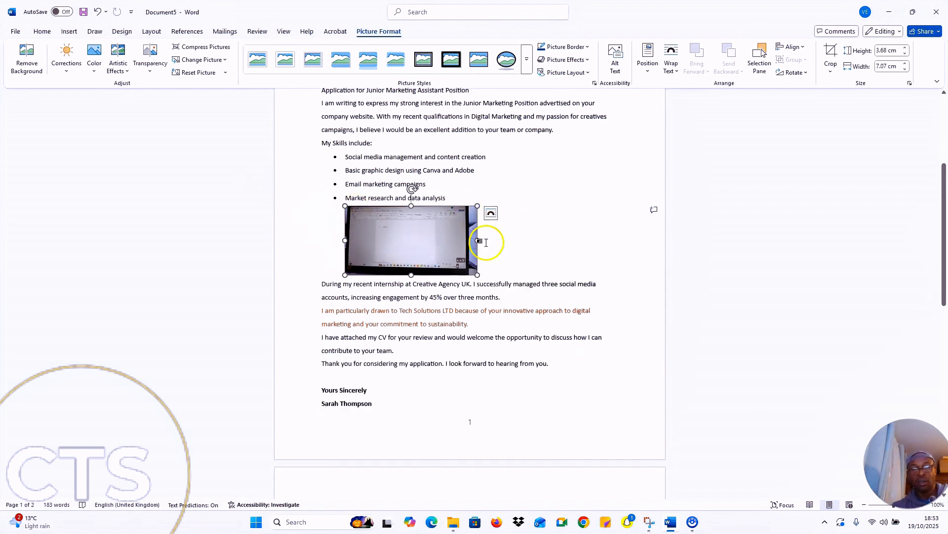
left_click_drag(477, 240, 438, 239)
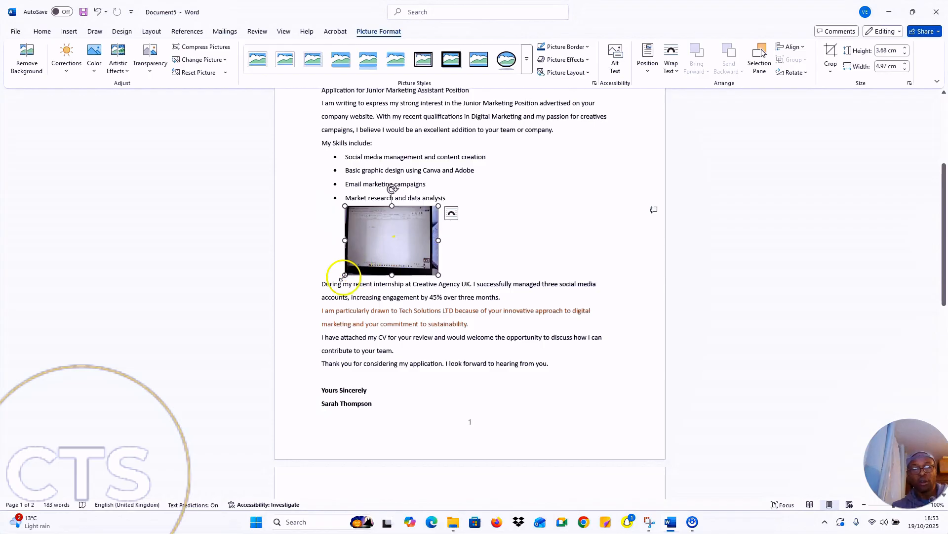
left_click_drag(345, 274, 372, 259)
left_click(474, 239)
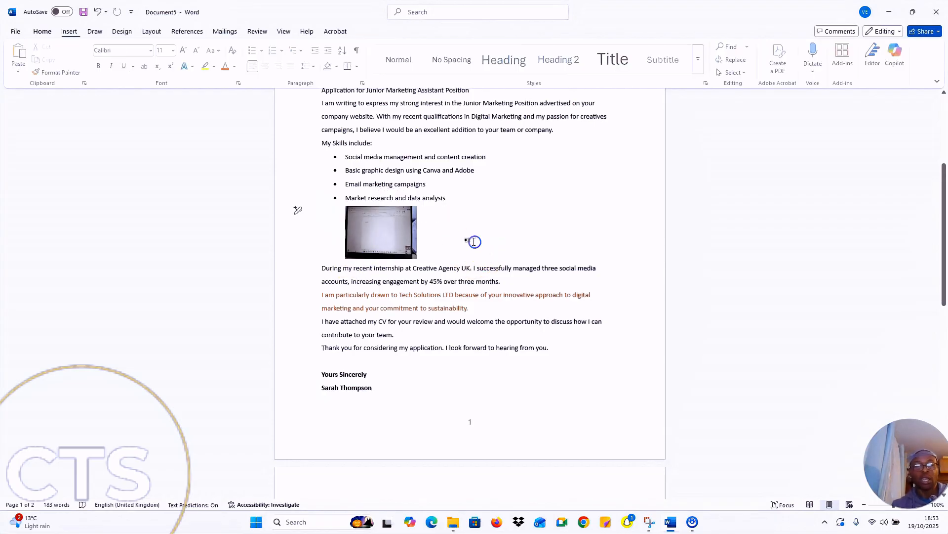
left_click(400, 247)
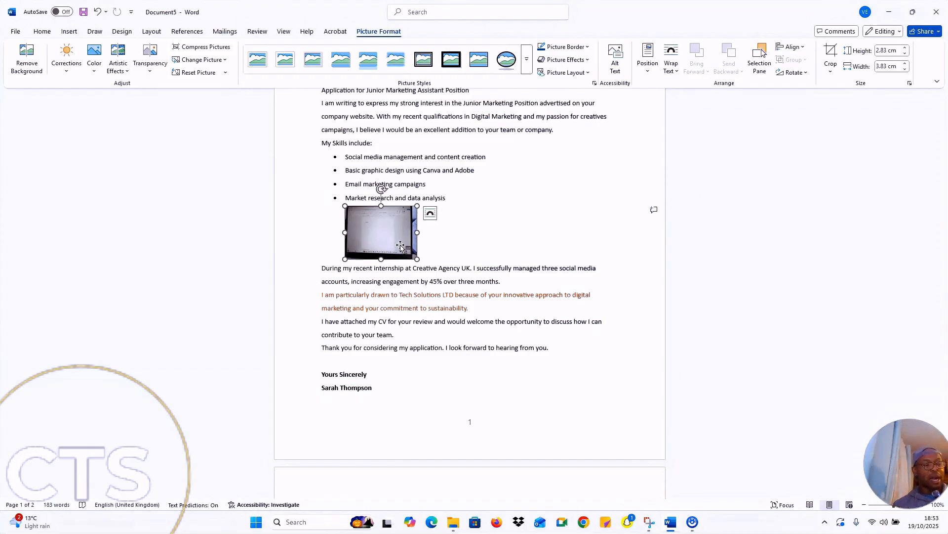
left_click(298, 210)
- Apply the Normal margins preset to the letter
left_click(152, 31)
left_click(22, 55)
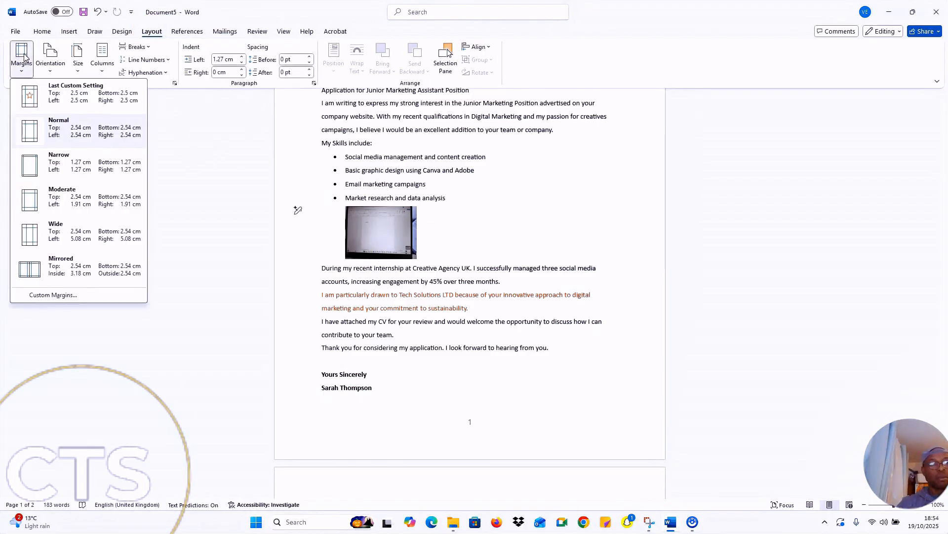
left_click(30, 131)
left_click(21, 54)
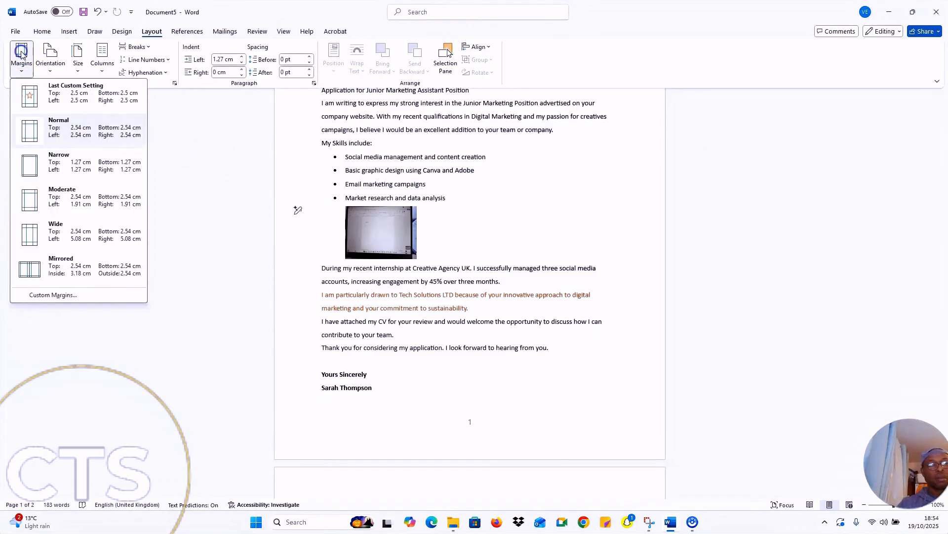
left_click(21, 54)
- Set the letter's page orientation to Landscape and check the layout of both pages
left_click(51, 57)
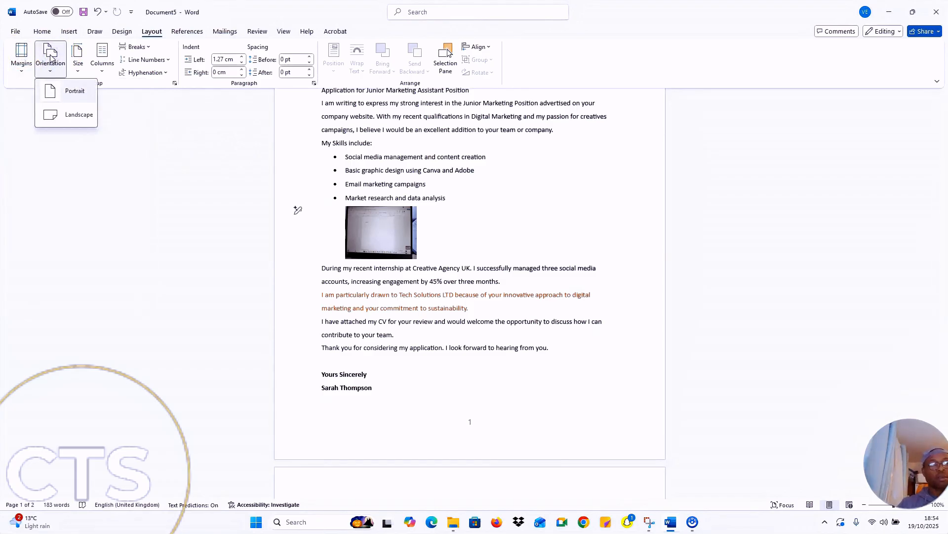
left_click(68, 113)
left_click(47, 57)
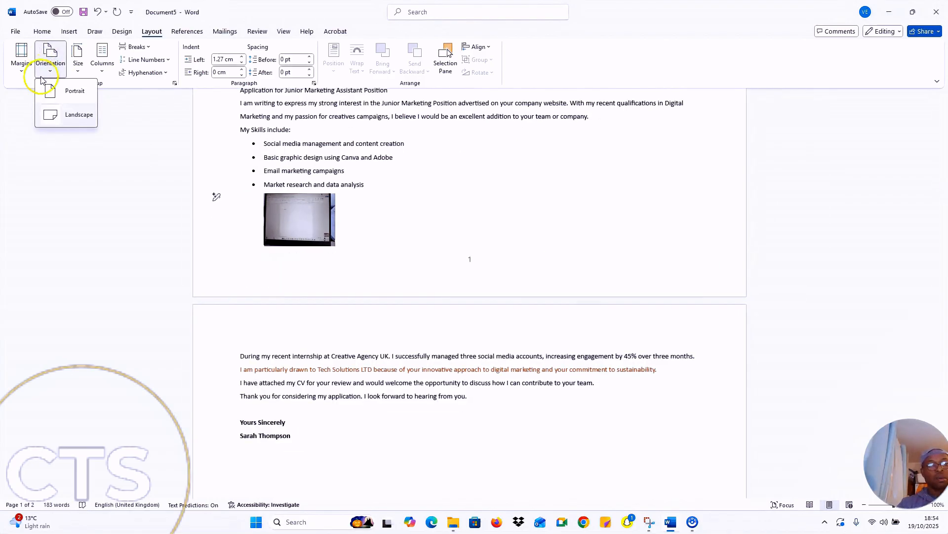
left_click(68, 115)
scroll(461, 254, "up", 4)
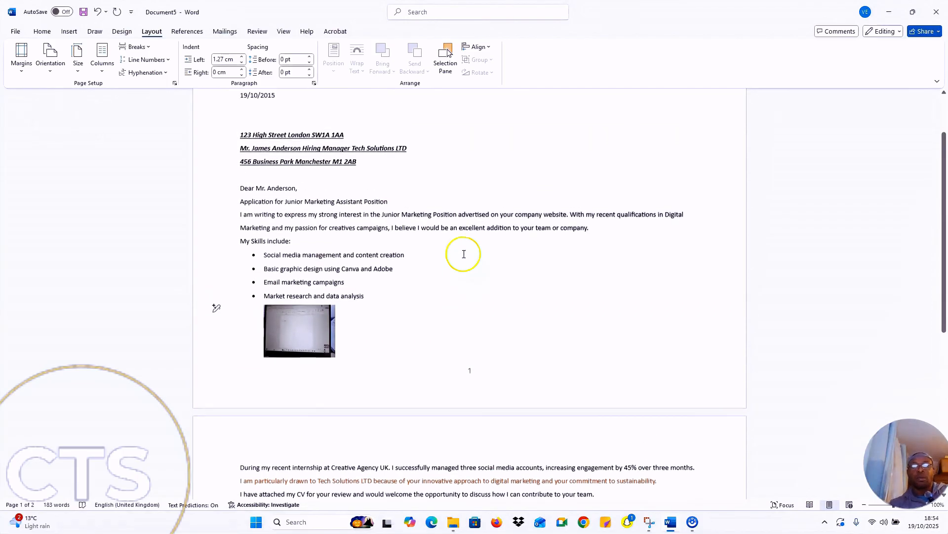
scroll(462, 265, "down", 6)
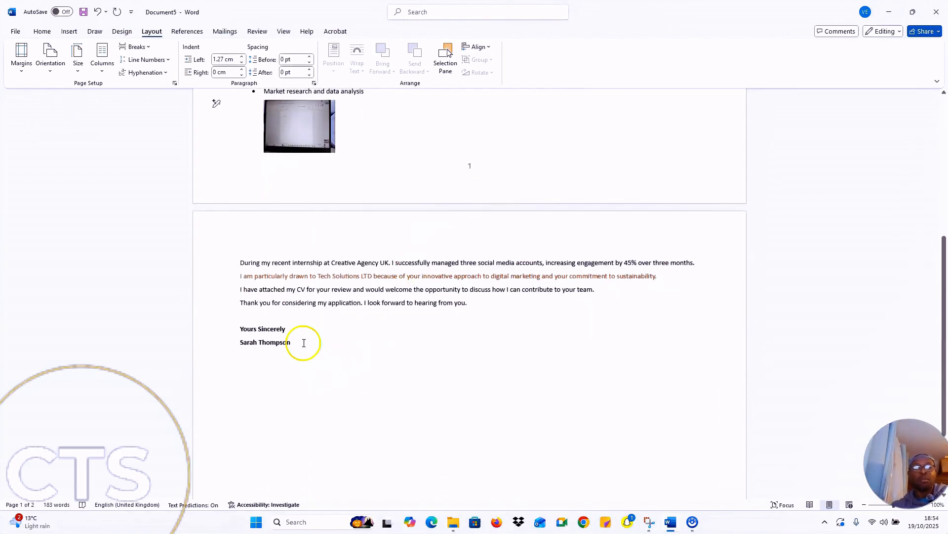
- Select the whole letter, return its page orientation to Portrait and clear the selection
key("ctrl+a")
scroll(214, 212, "up", 6)
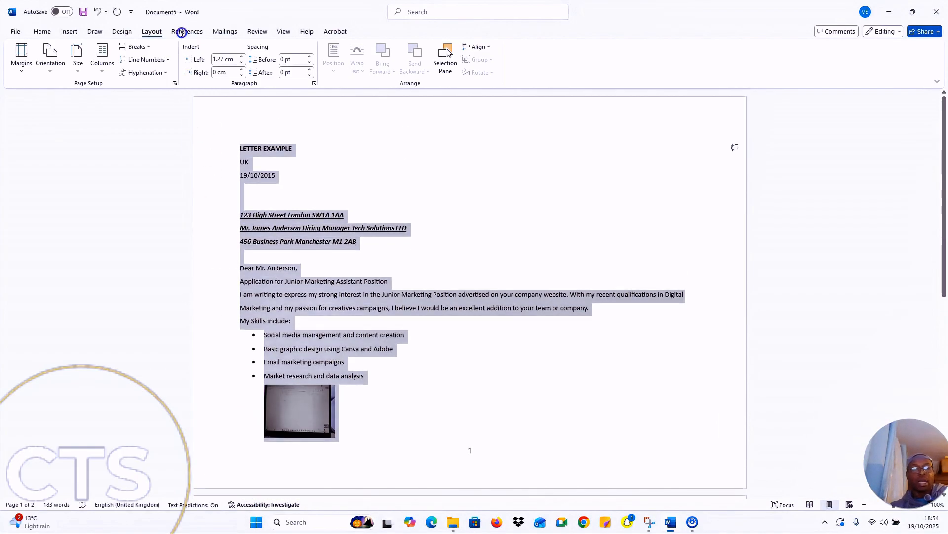
left_click(50, 56)
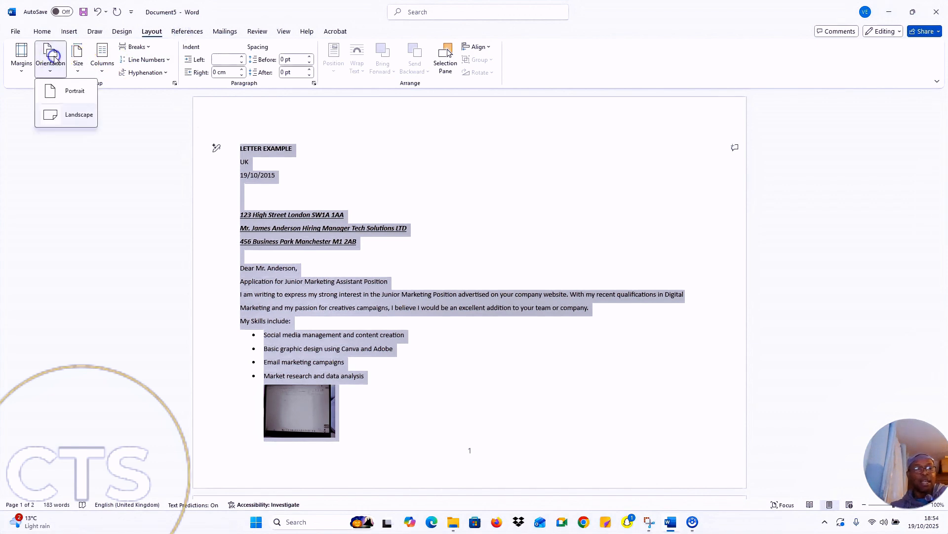
left_click(53, 114)
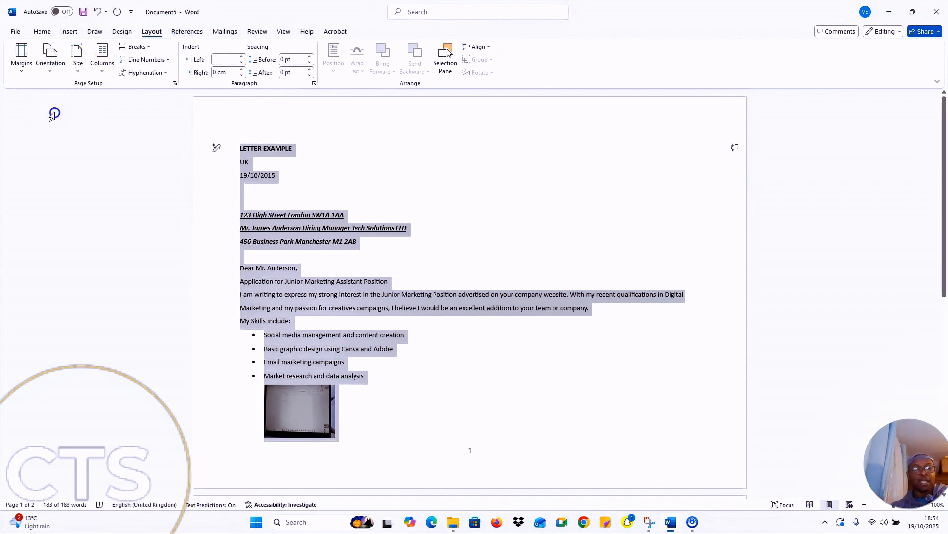
left_click(49, 55)
left_click(63, 94)
scroll(497, 286, "down", 5)
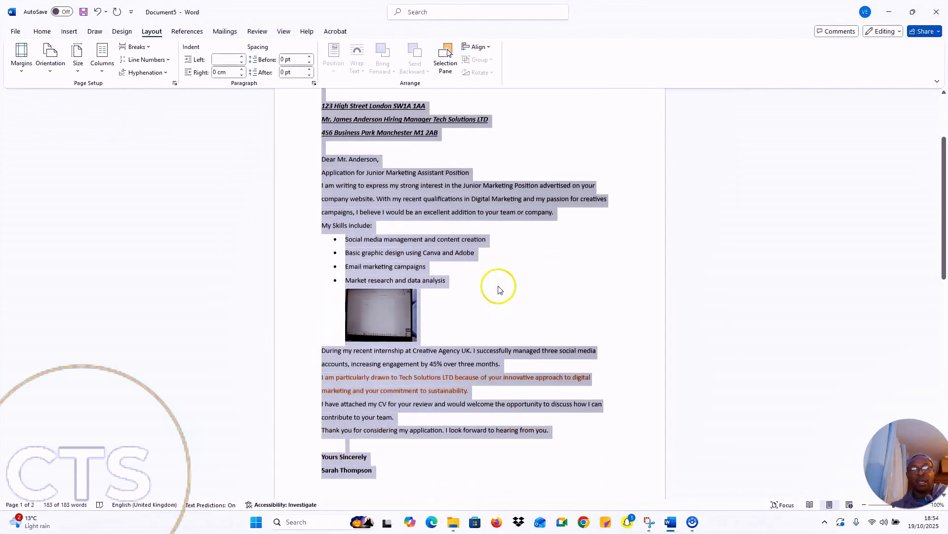
left_click(541, 279)
- Select the letter from the signature up to the heading and apply the Moderate margins preset
scroll(536, 306, "down", 5)
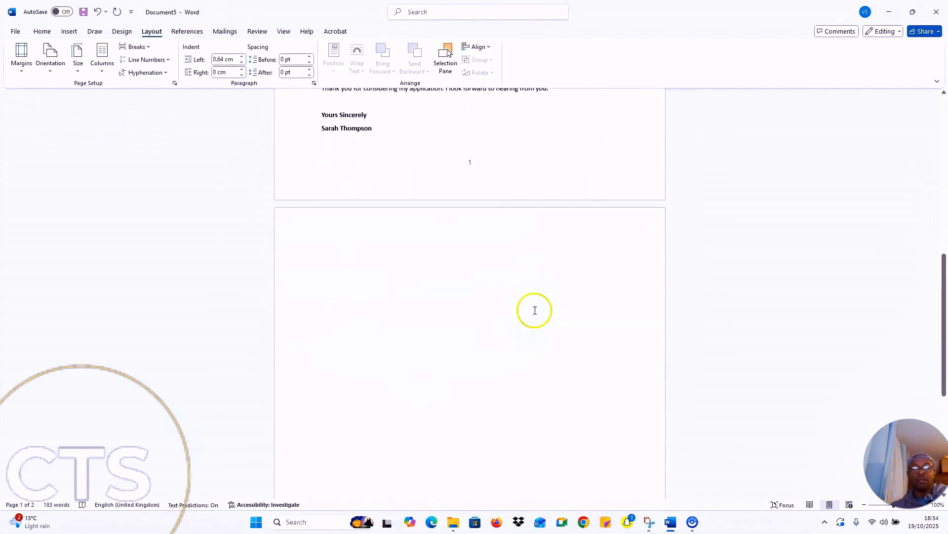
scroll(535, 311, "up", 5)
scroll(535, 312, "up", 3)
scroll(508, 301, "down", 1)
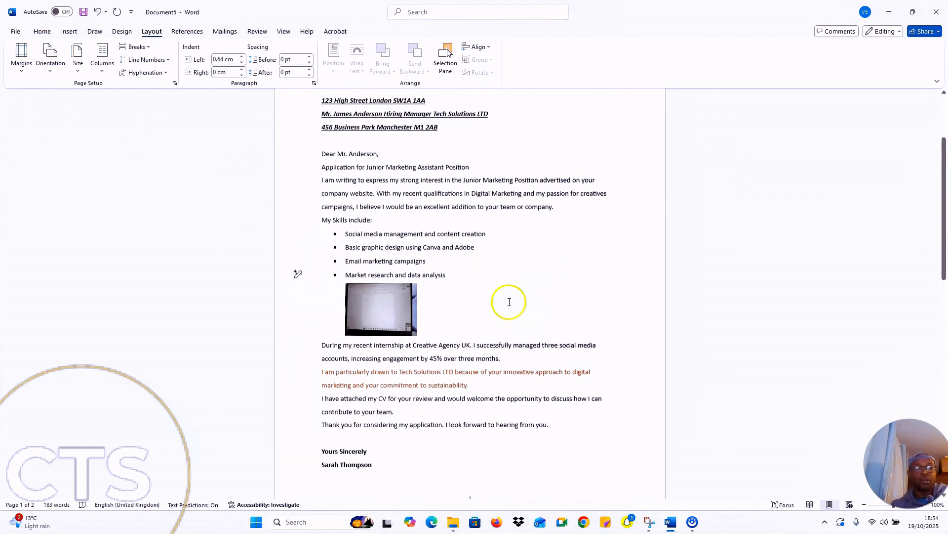
scroll(407, 286, "down", 3)
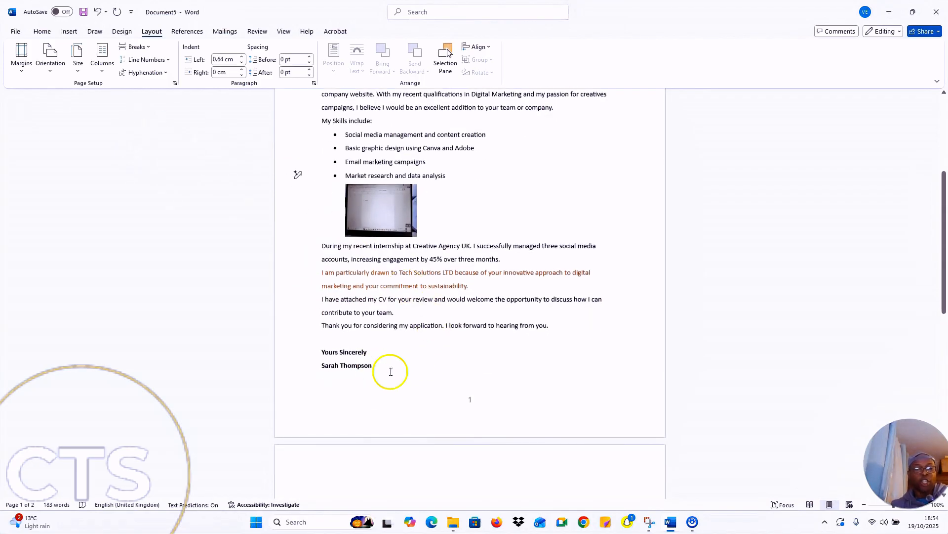
left_click_drag(390, 372, 217, 46)
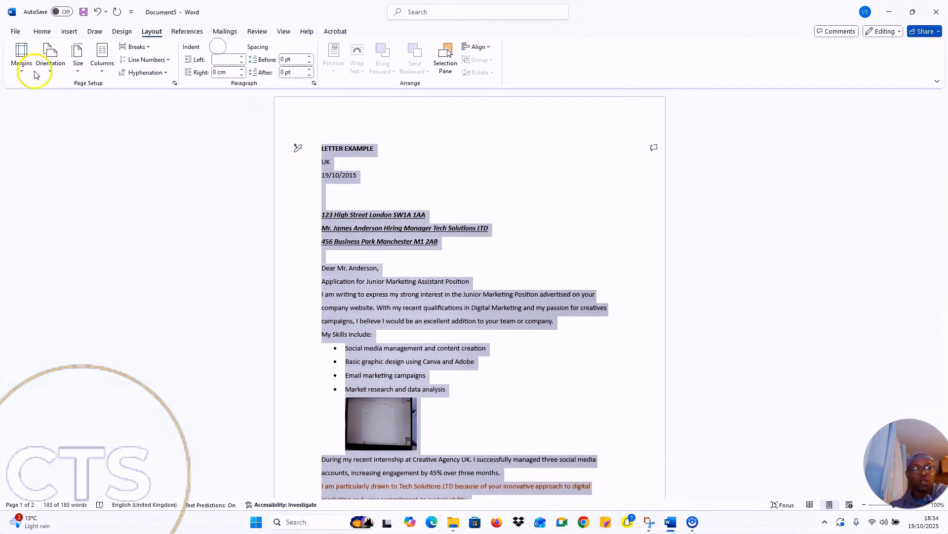
left_click(21, 57)
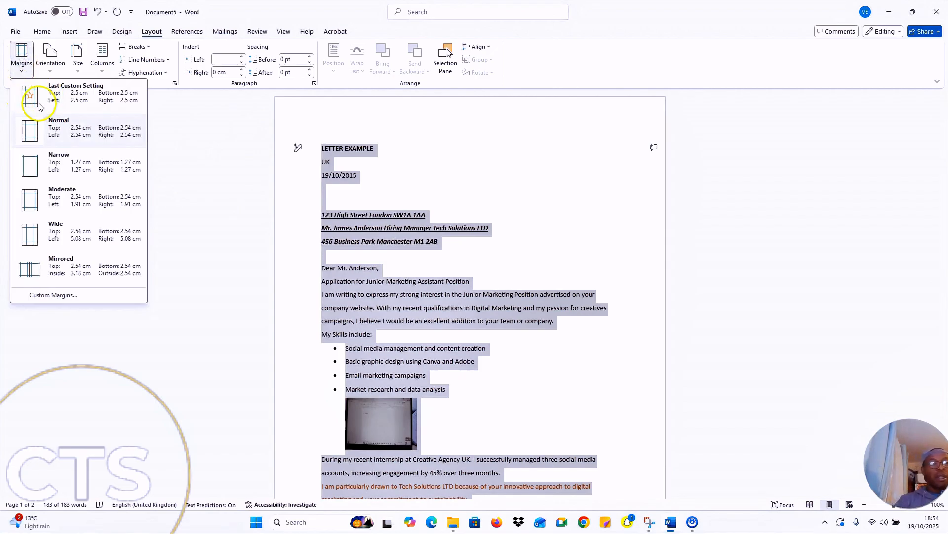
left_click(36, 132)
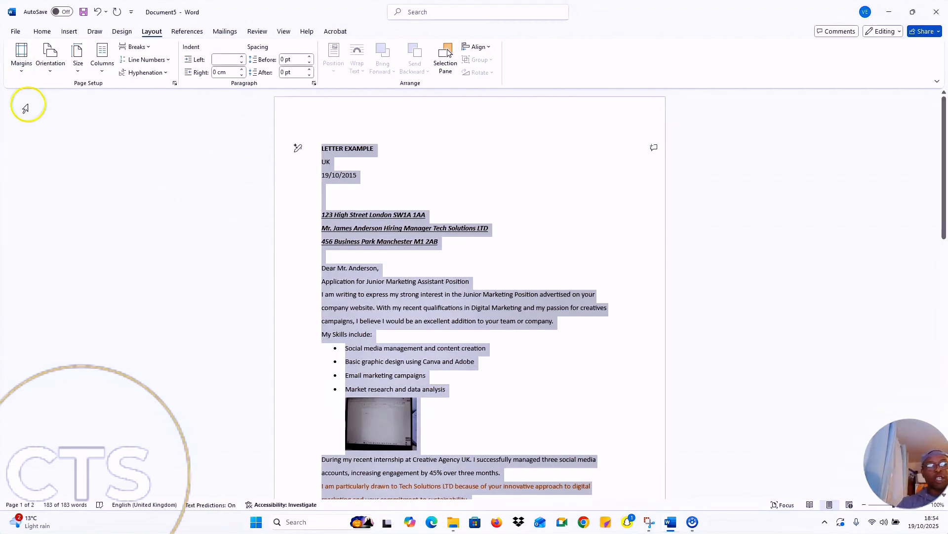
left_click(20, 53)
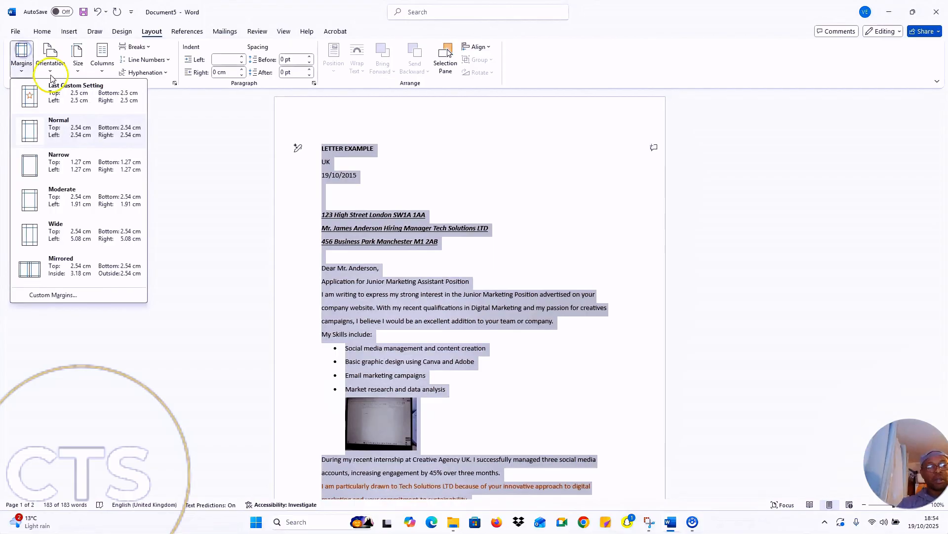
left_click(29, 204)
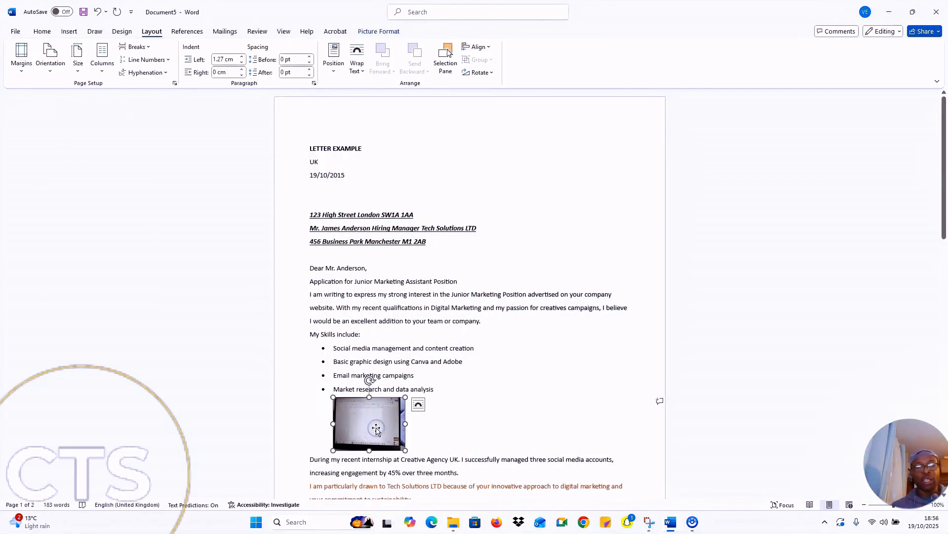
- Try Square text wrapping on the picture below the skills list and undo the change
right_click(377, 429)
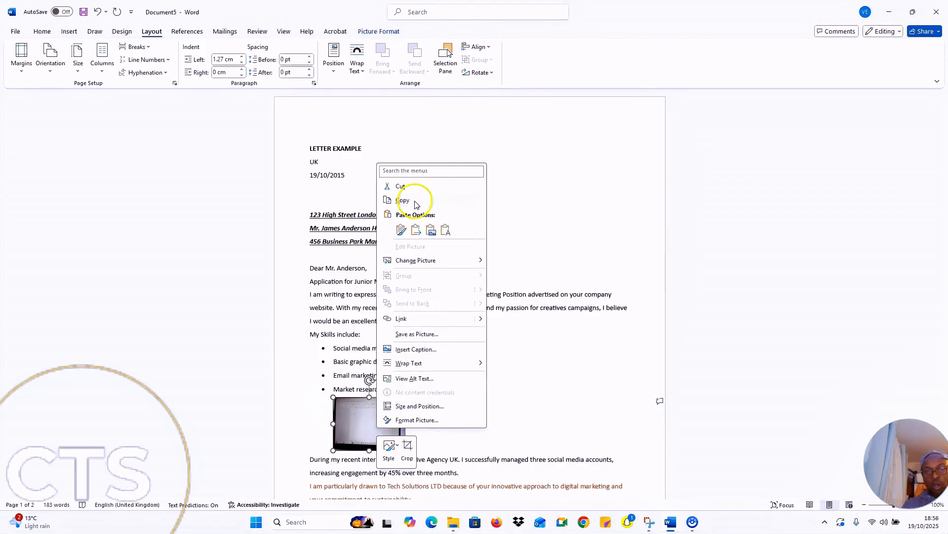
left_click(421, 406)
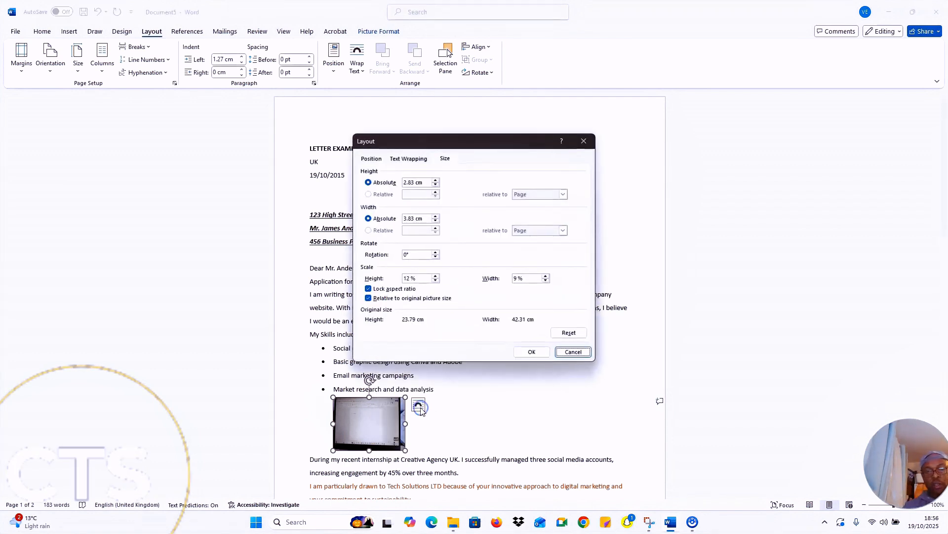
left_click(408, 159)
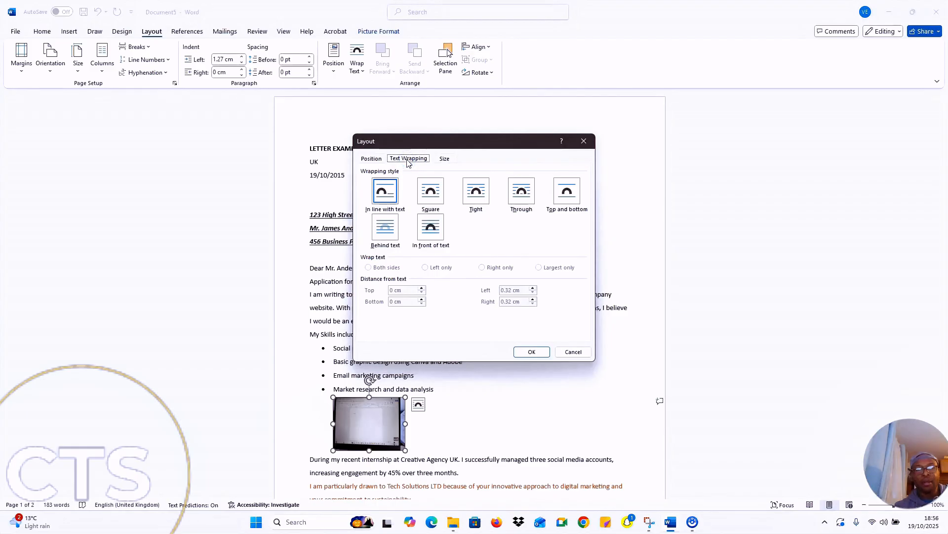
left_click(428, 198)
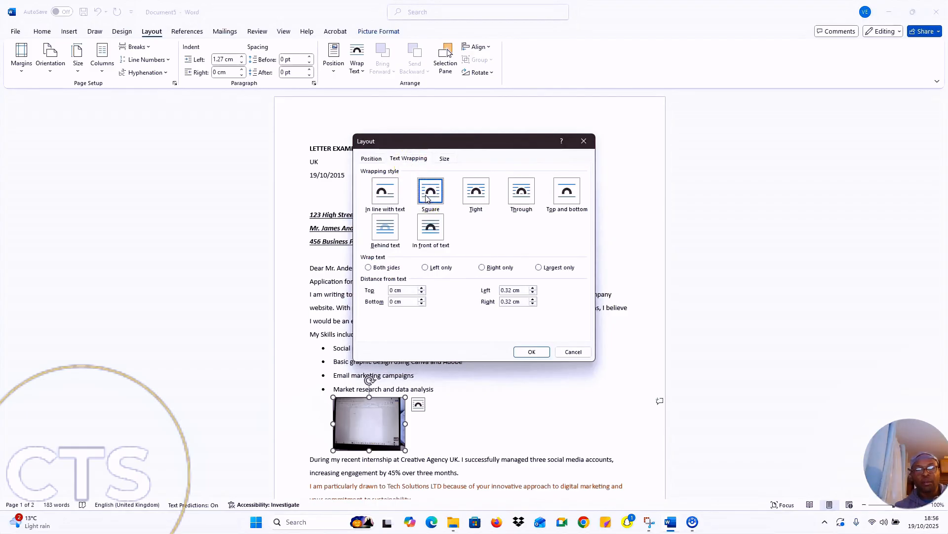
left_click(530, 353)
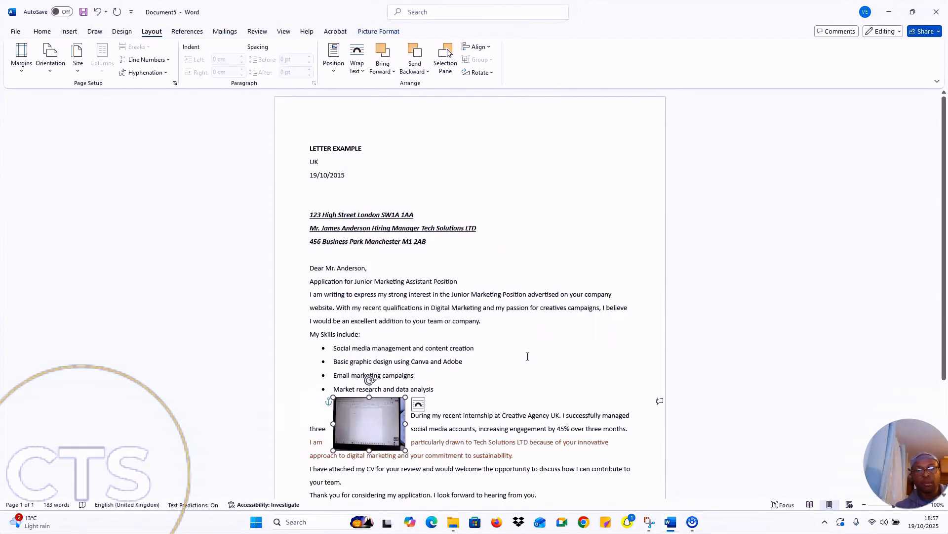
scroll(527, 356, "down", 2)
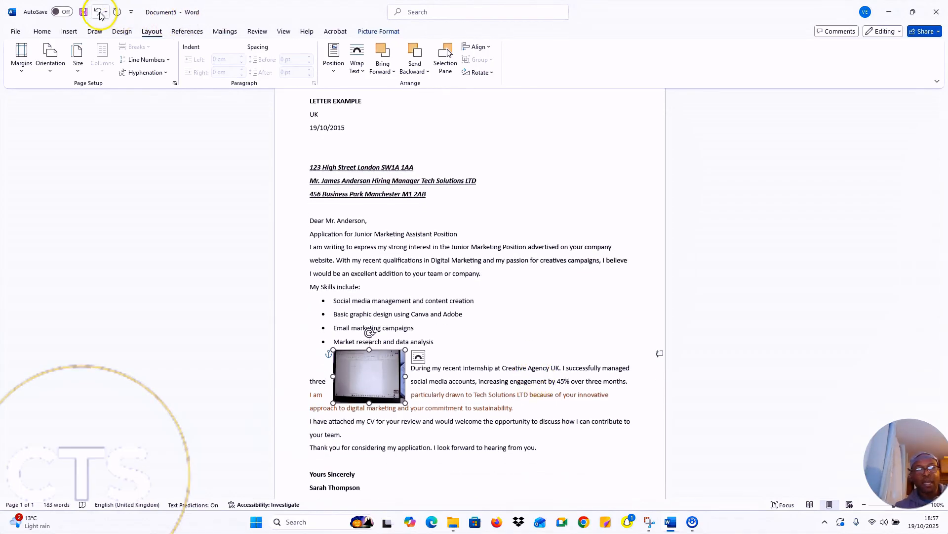
key("ctrl+z")
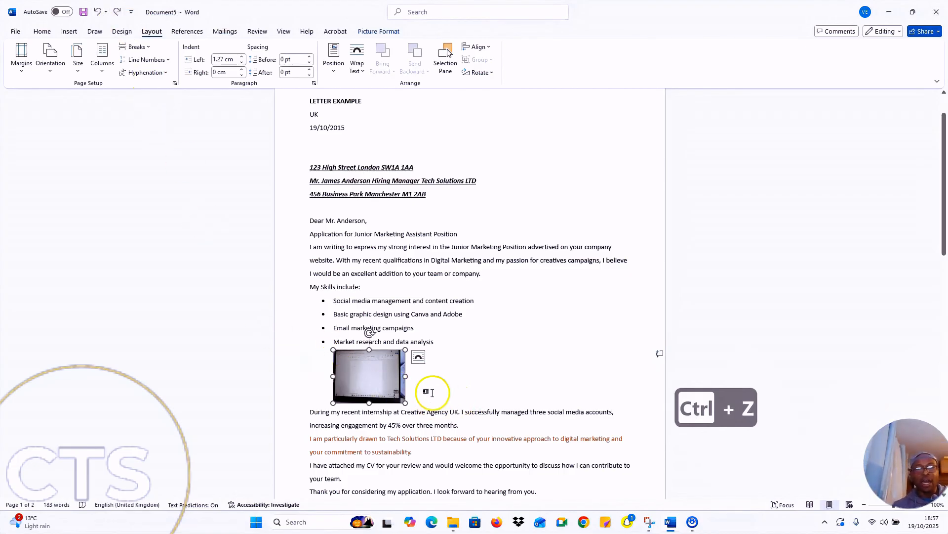
- Insert the caption "Figure 1Hello" below the picture, using the Figure label
right_click(371, 380)
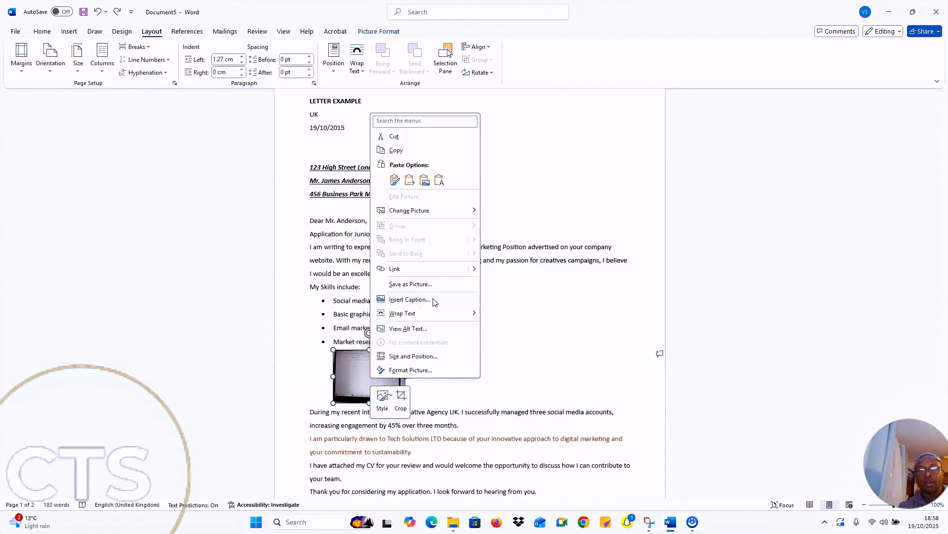
left_click(434, 300)
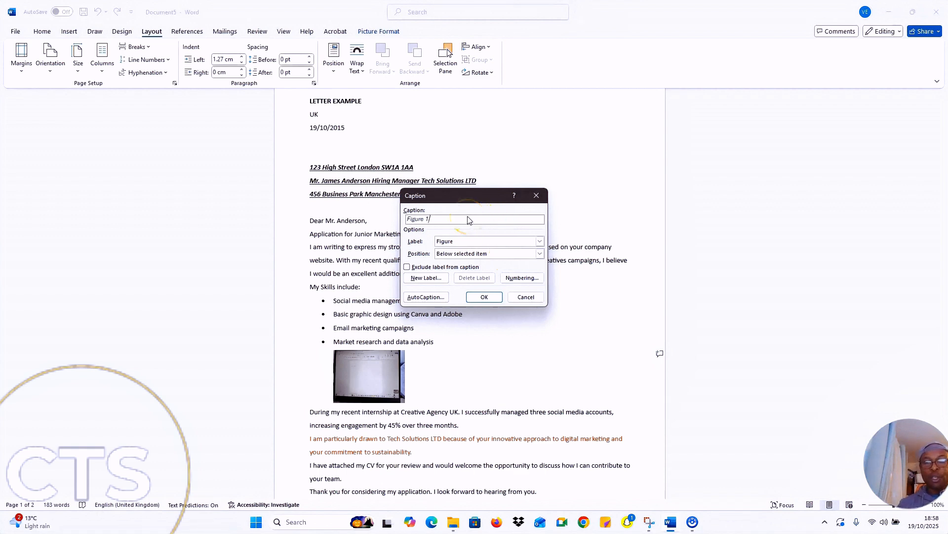
key("BackSpace")
key("BackSpace")
key("BackSpace")
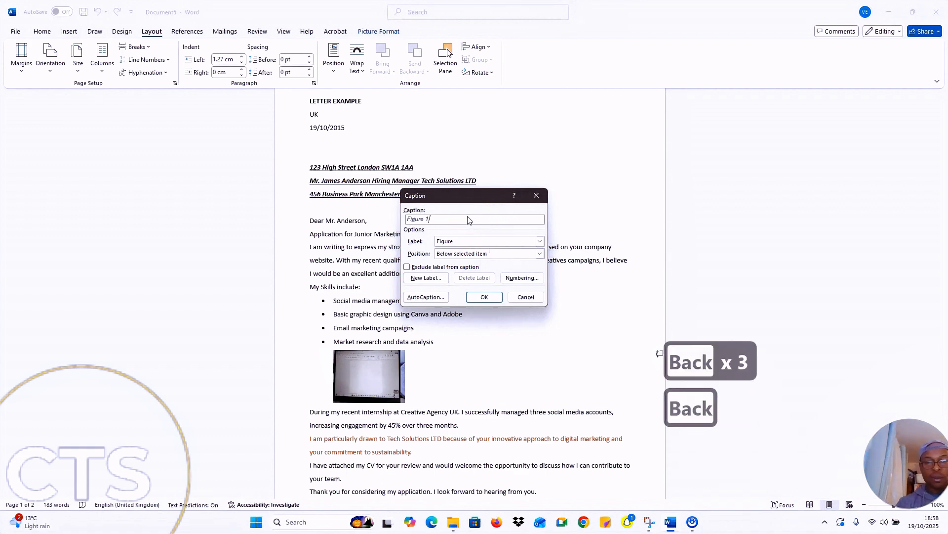
type("Hel")
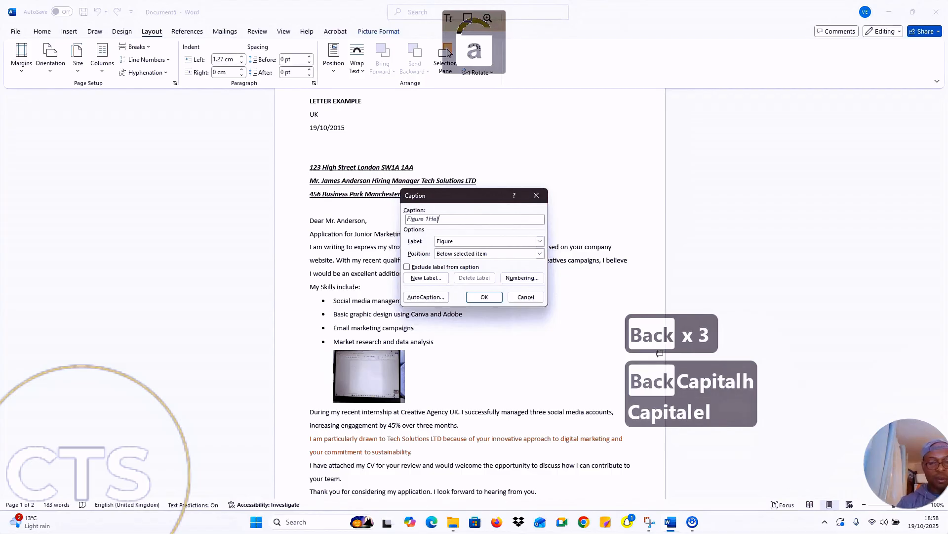
type("lo")
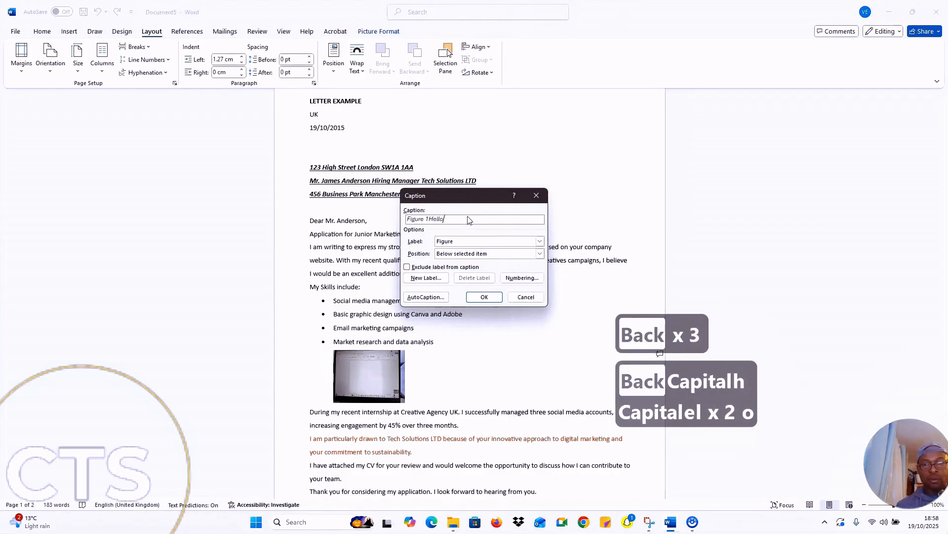
left_click(485, 296)
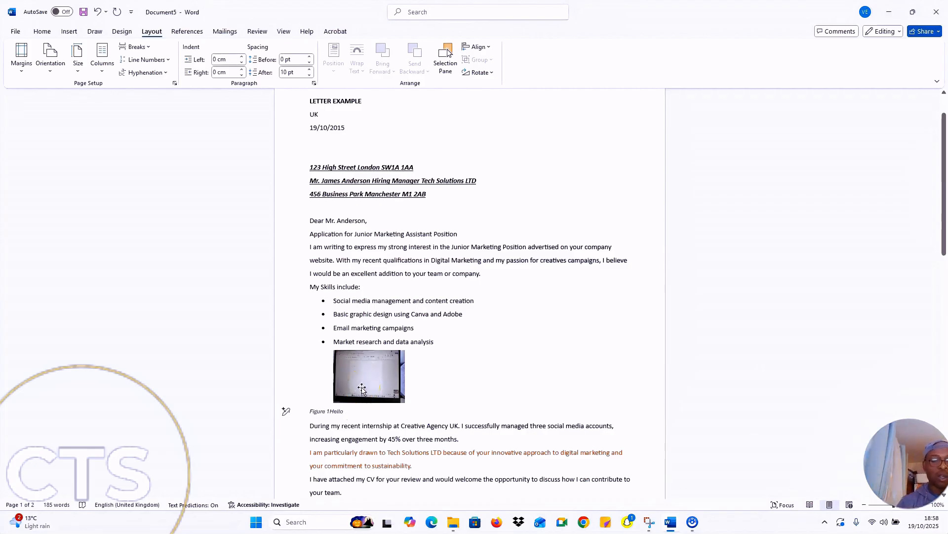
- Undo the picture caption and the Moderate margins change, and clear the text selection
key("ctrl+z")
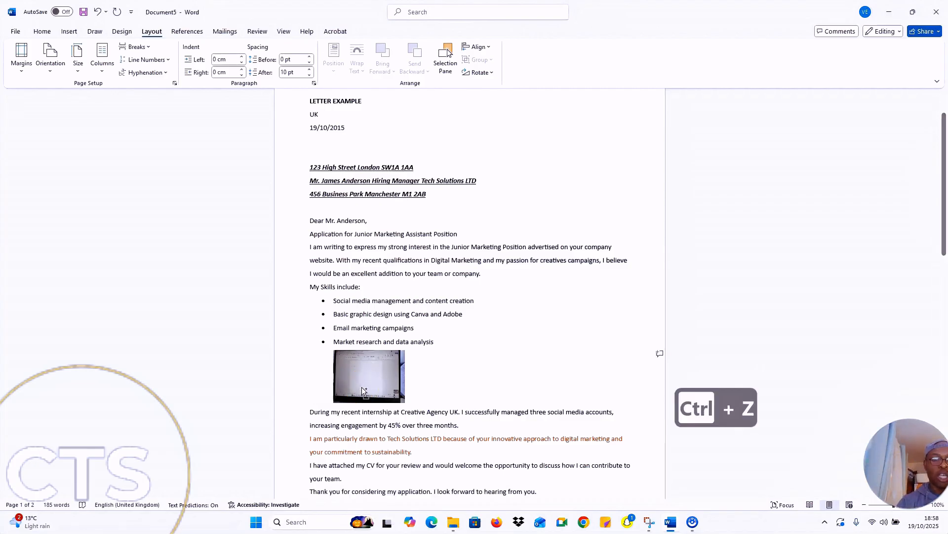
left_click(510, 379)
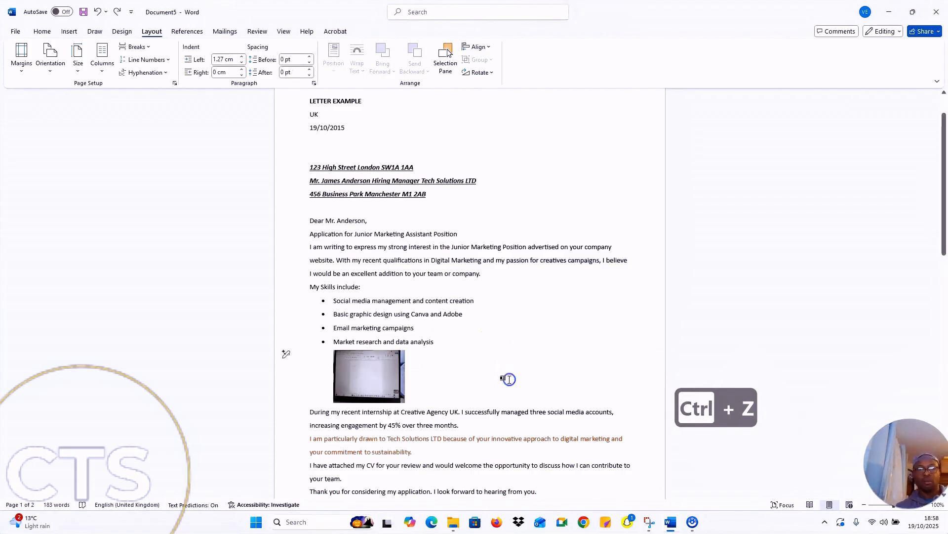
key("ctrl+z")
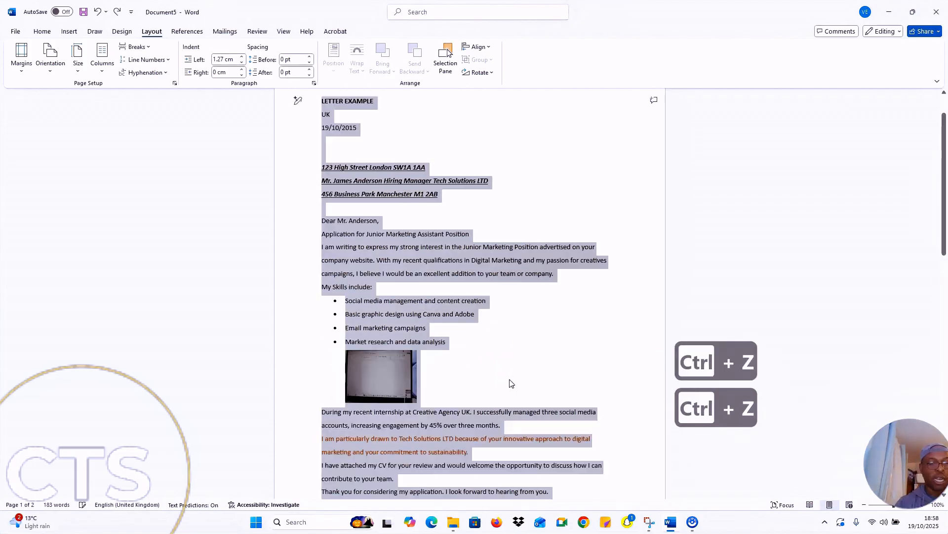
left_click(553, 363)
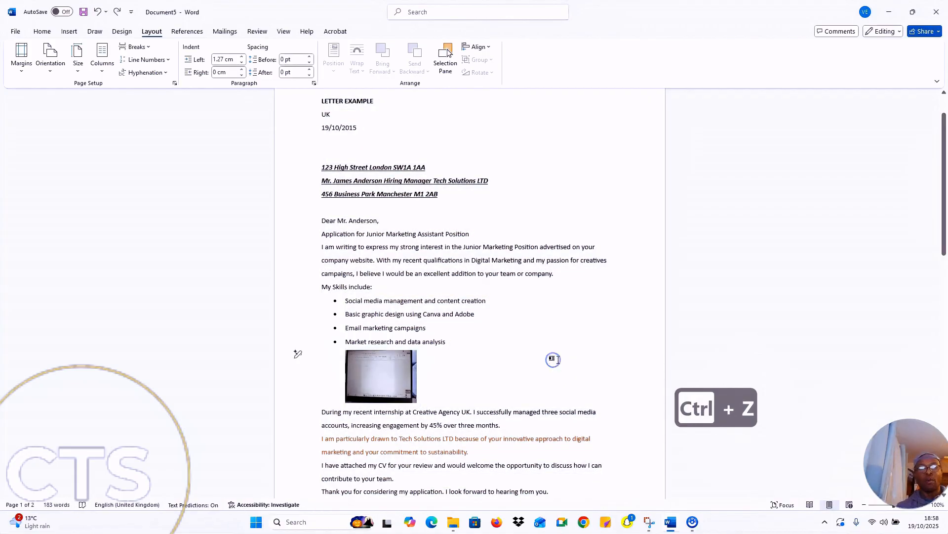
scroll(525, 368, "down", 3)
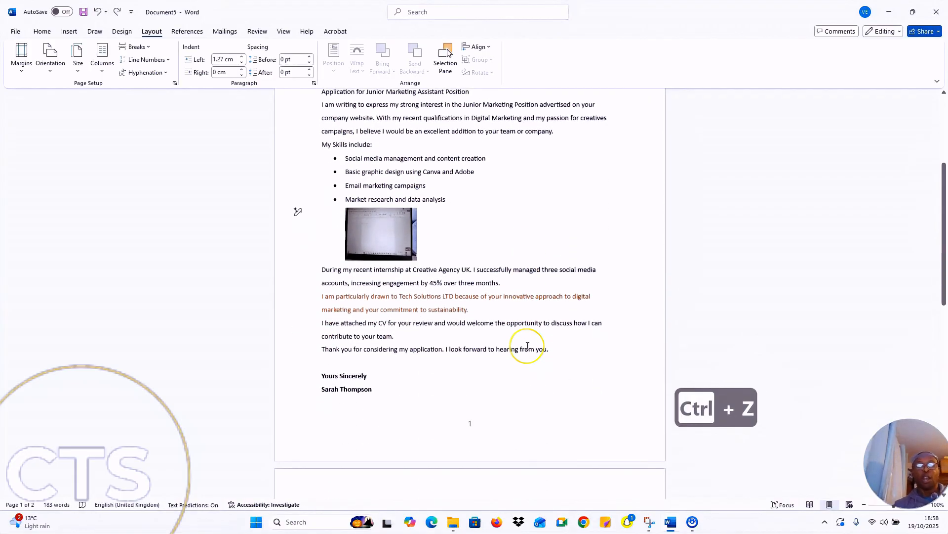
- Try deleting the picture below the skills list and undo the deletion
left_click(370, 234)
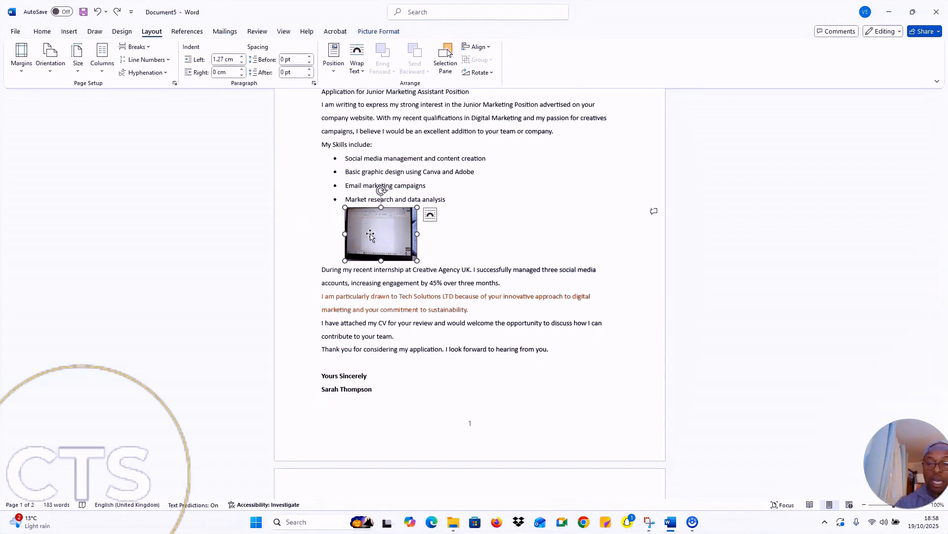
key("Delete")
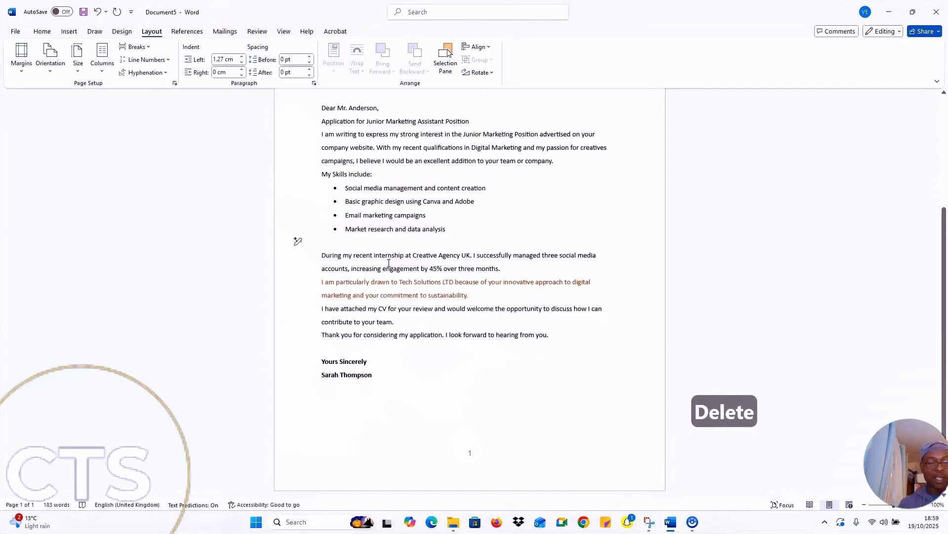
key("ctrl+z")
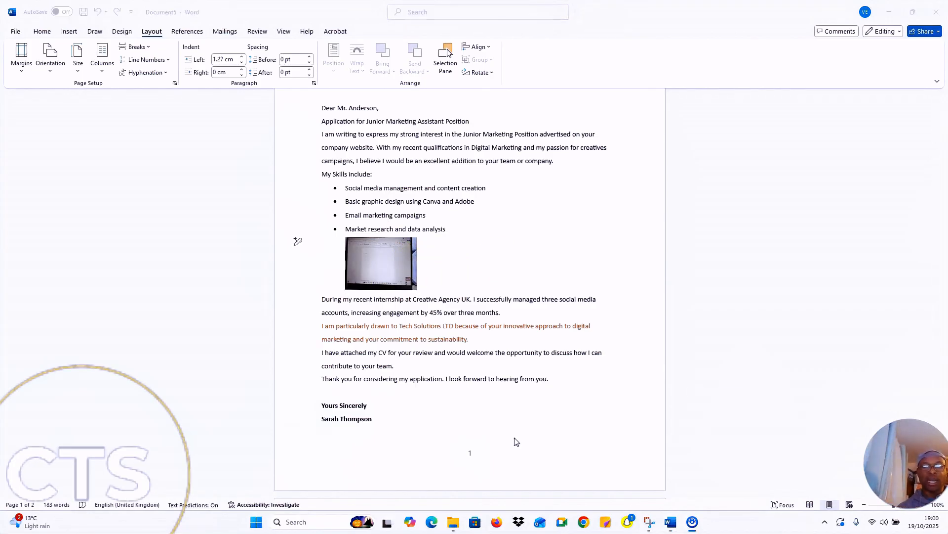
- Insert a table with three columns and five rows directly below the picture
left_click(68, 31)
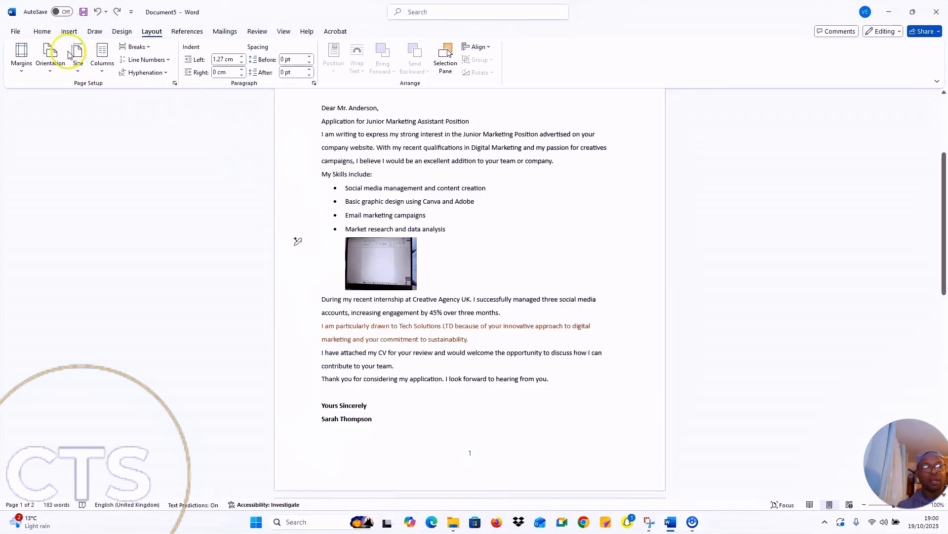
left_click(69, 31)
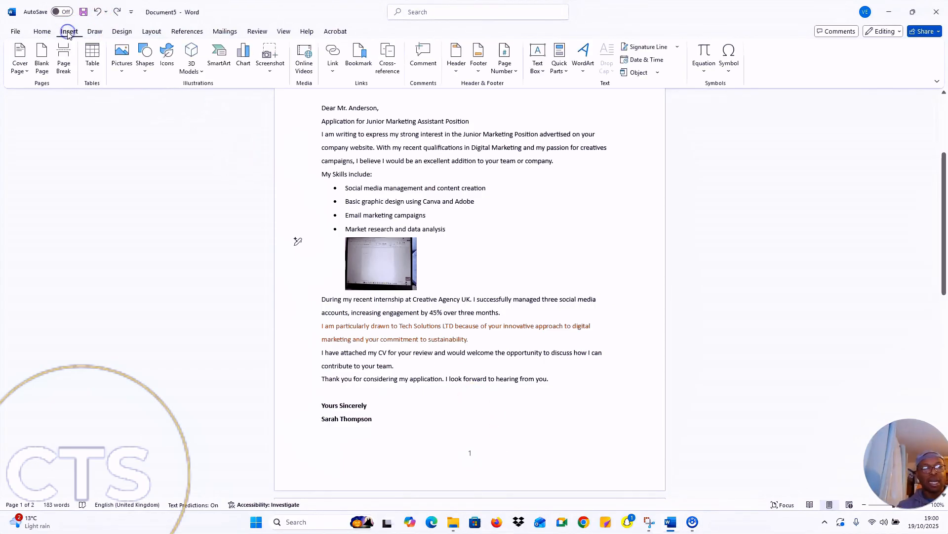
left_click(94, 54)
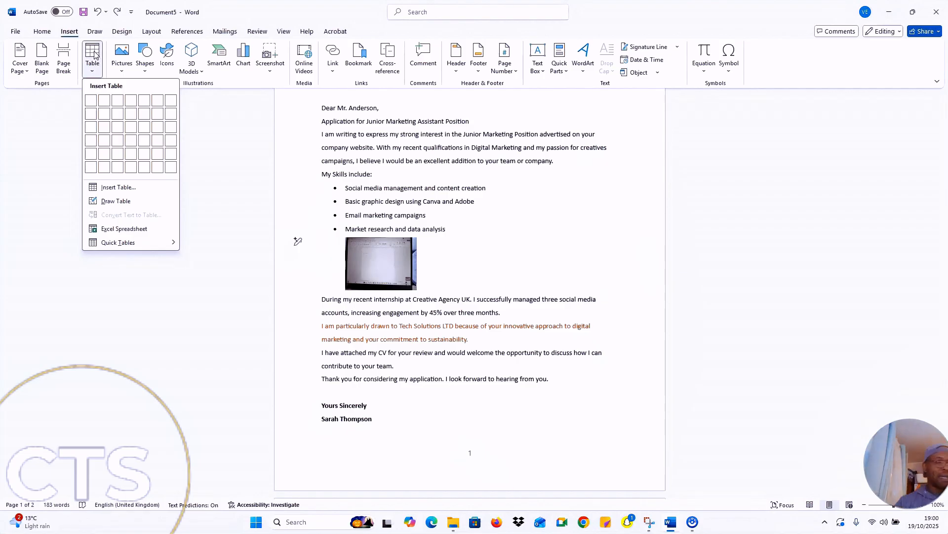
left_click(94, 60)
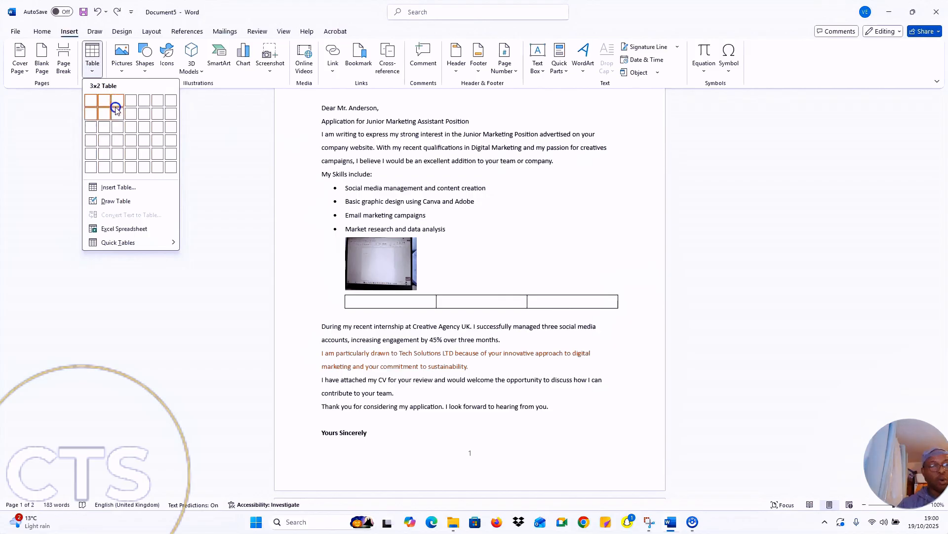
left_click(115, 158)
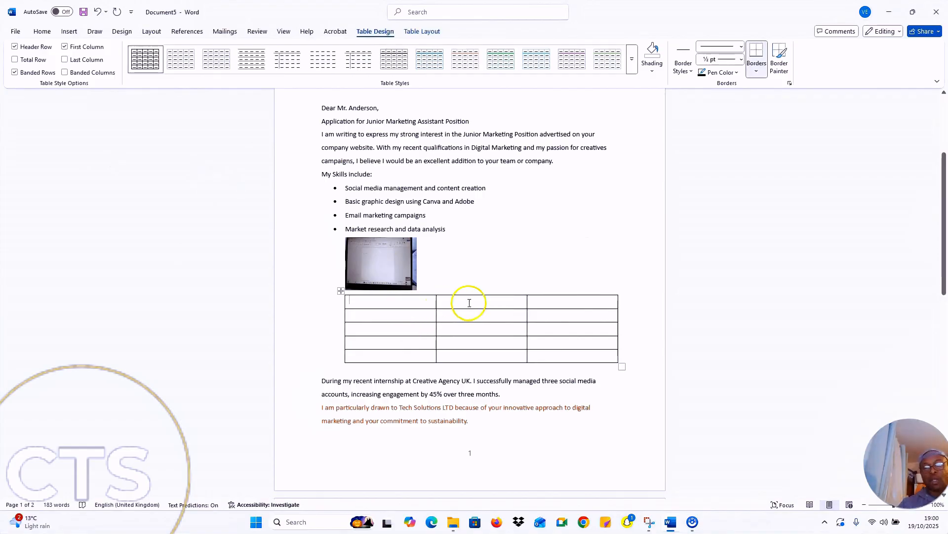
left_click(558, 263)
- Add the built-in Banded header to the letter and return to the body text
scroll(543, 372, "down", 3)
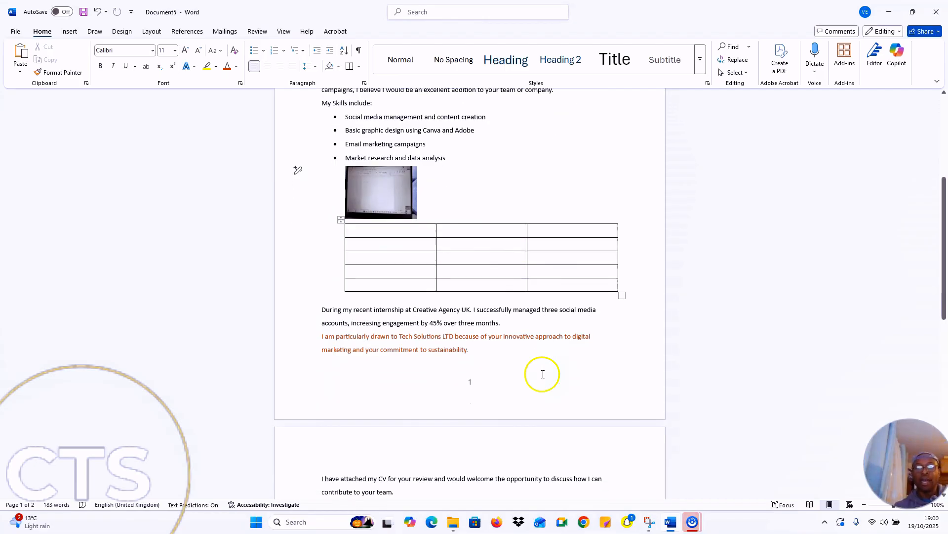
scroll(542, 374, "up", 4)
scroll(542, 374, "down", 3)
scroll(550, 360, "up", 2)
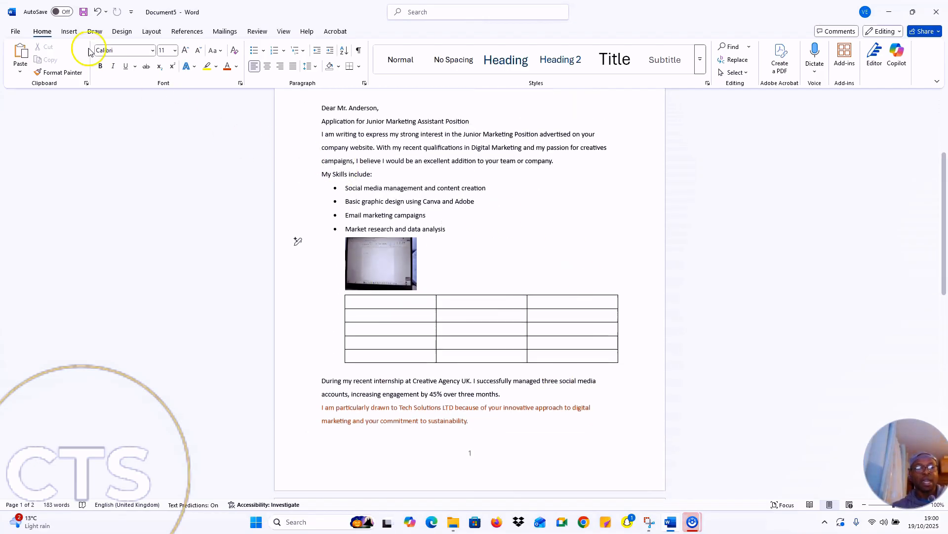
left_click(69, 32)
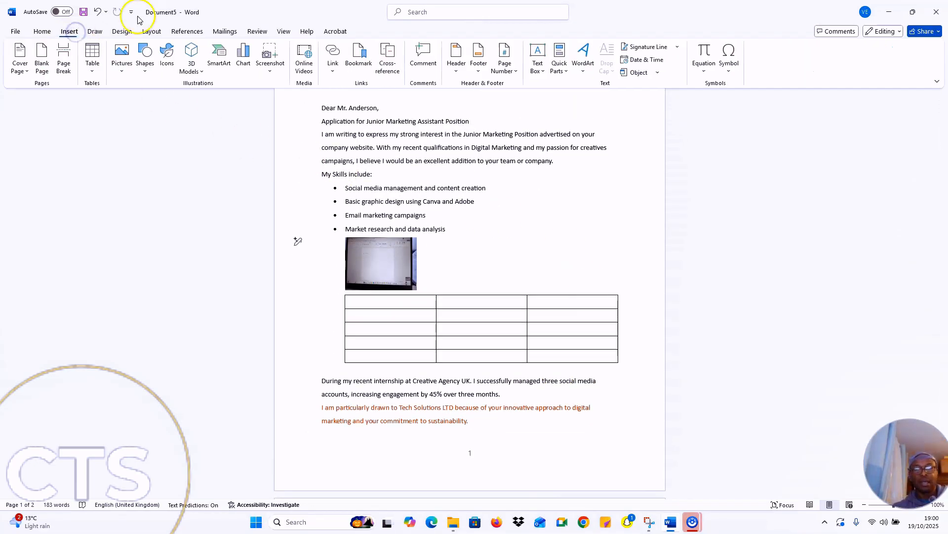
left_click(450, 54)
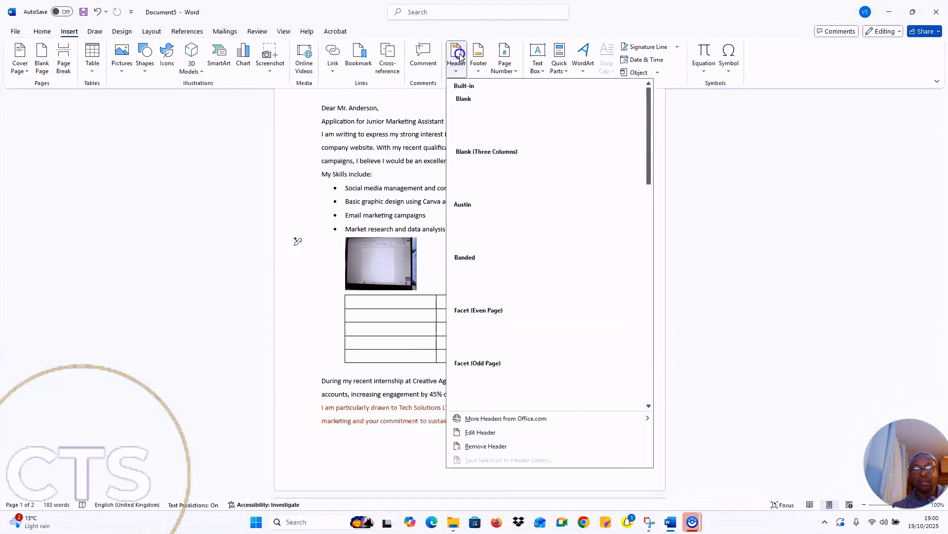
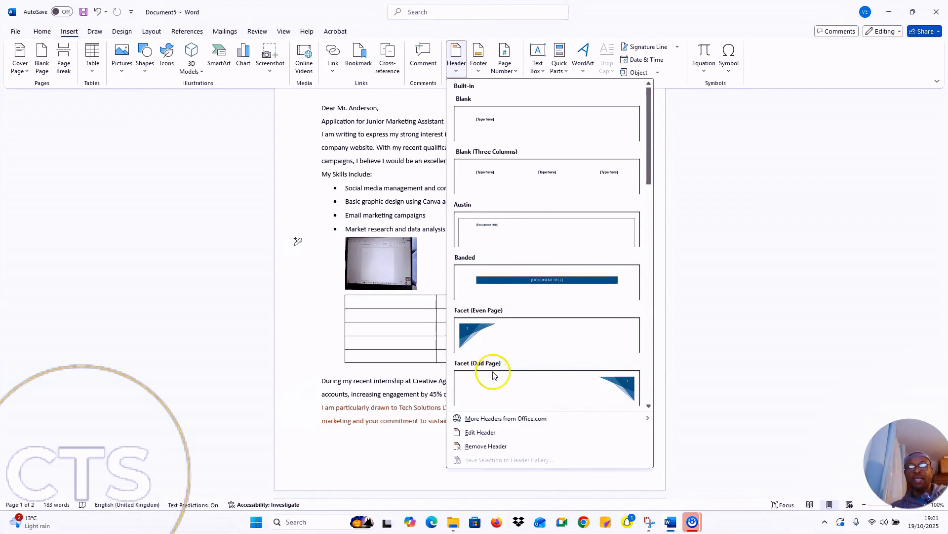
left_click(526, 285)
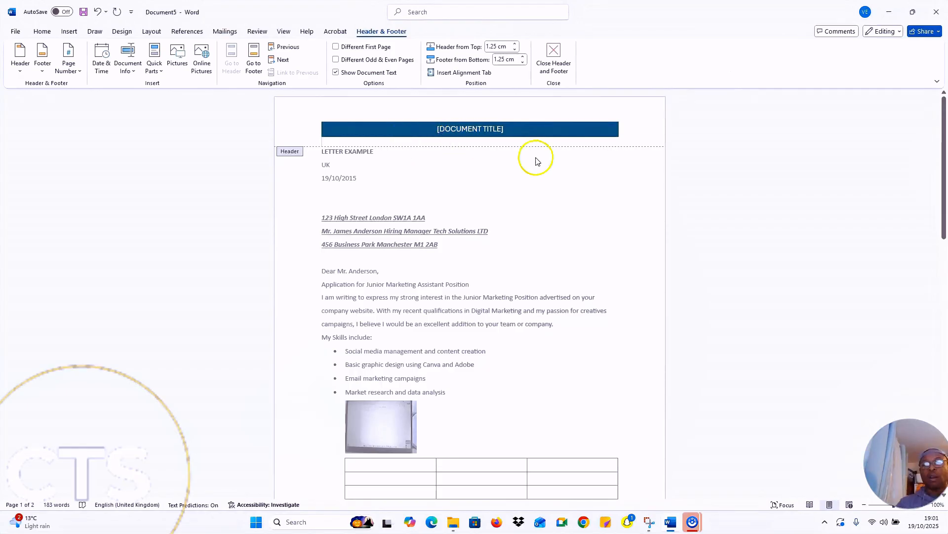
left_click(557, 55)
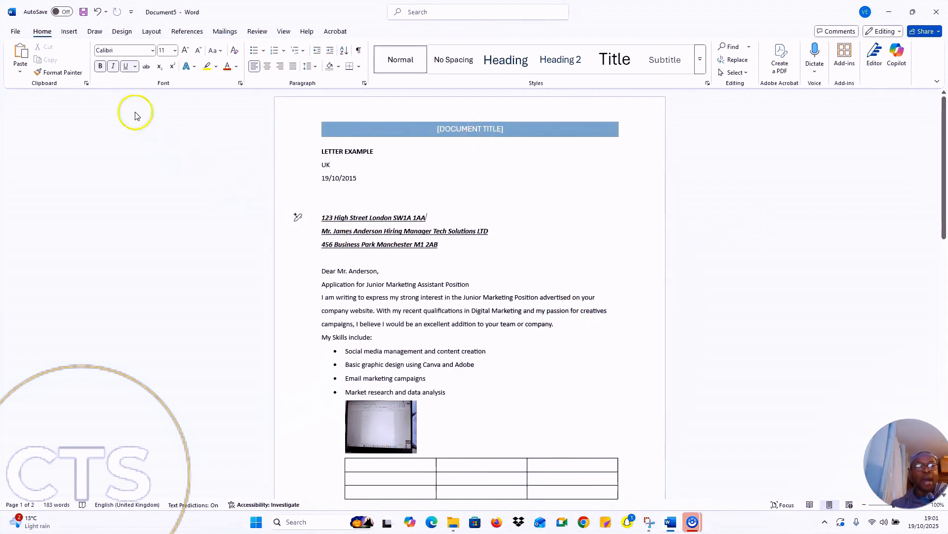
- Remove the Banded header from the letter
left_click(72, 31)
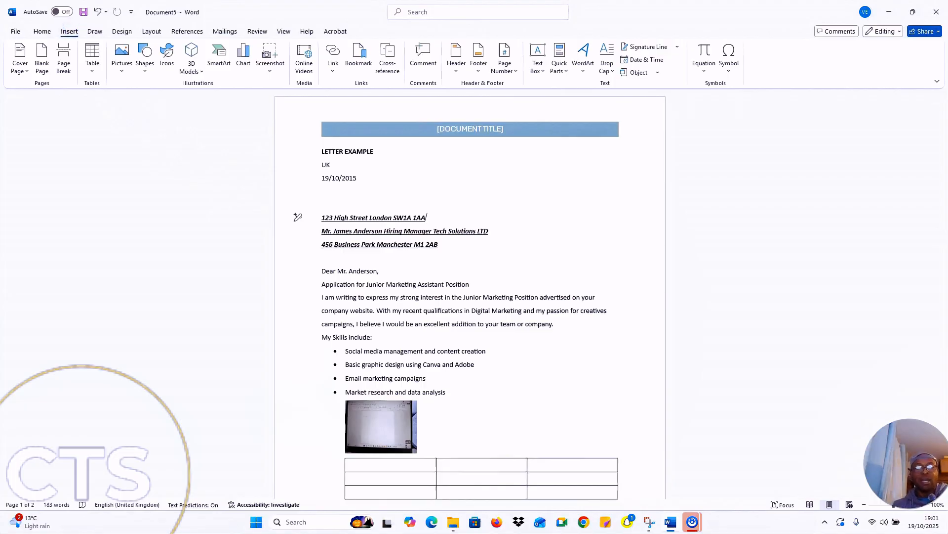
left_click(456, 57)
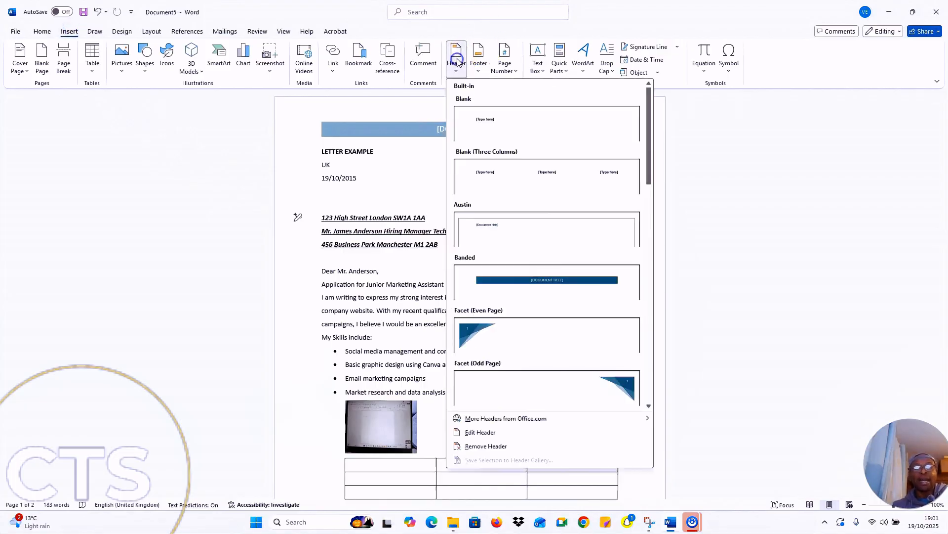
left_click(483, 447)
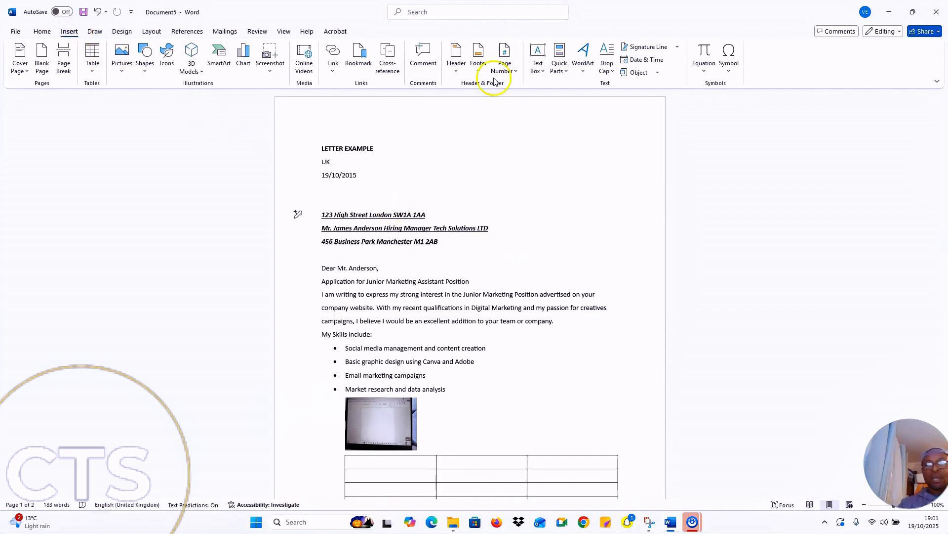
- Add the built-in Facet (Even Page) header to the letter and close header editing
left_click(456, 58)
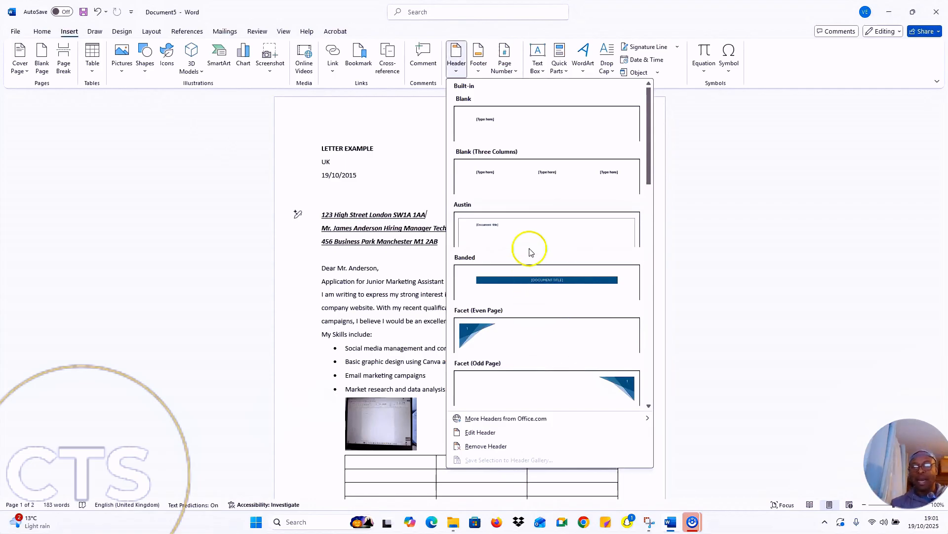
left_click(508, 341)
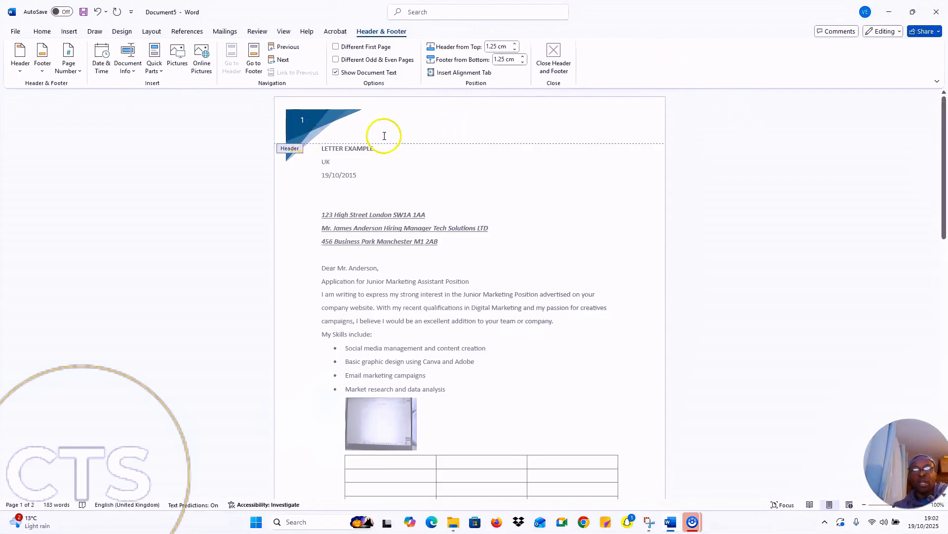
left_click(554, 58)
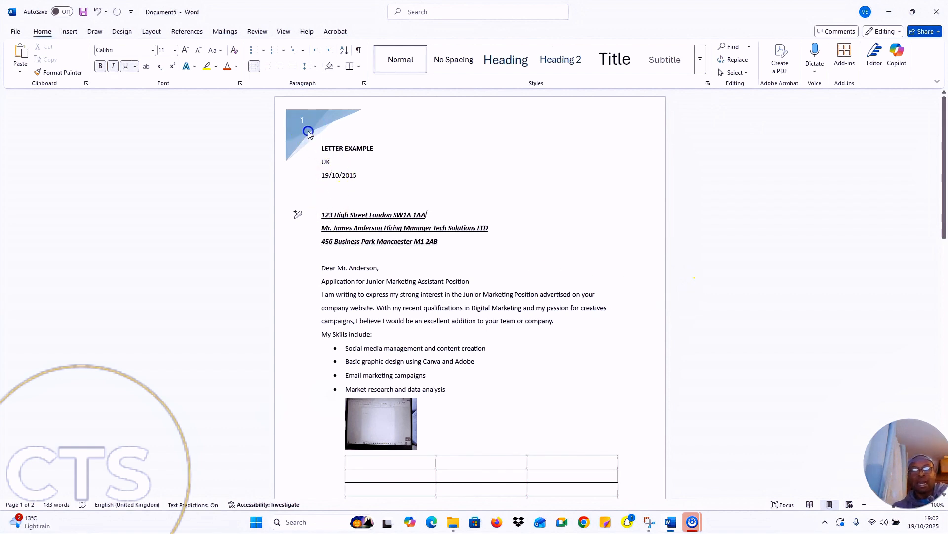
left_click(308, 134)
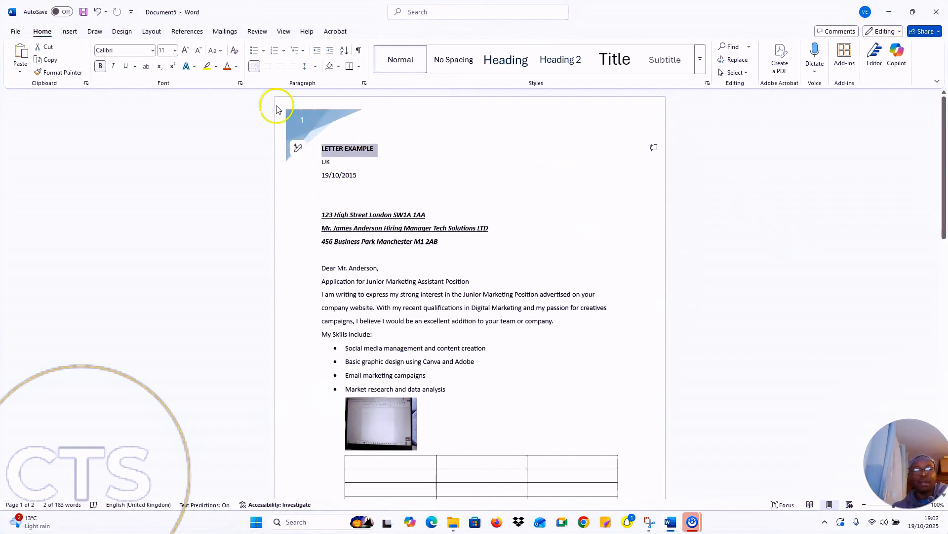
- Open the letter's existing page footer for editing
left_click(70, 33)
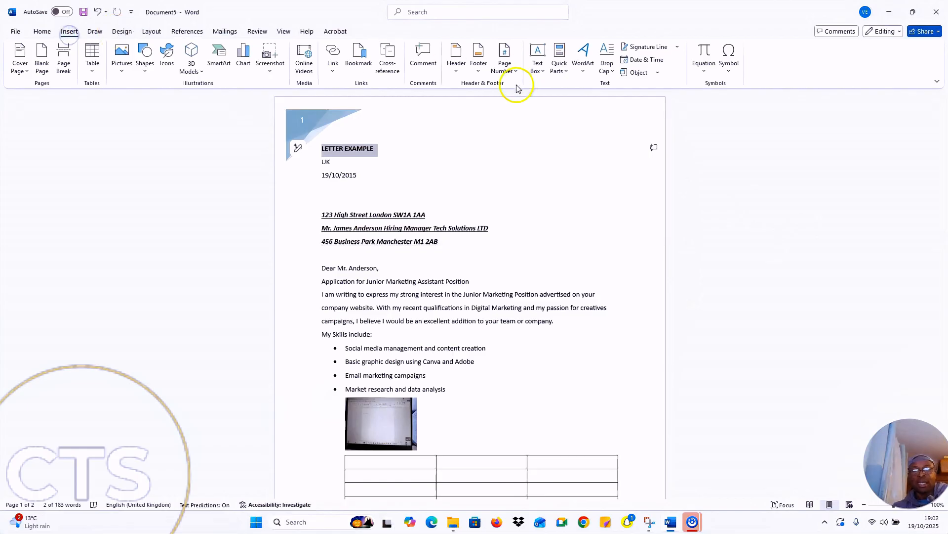
left_click(477, 55)
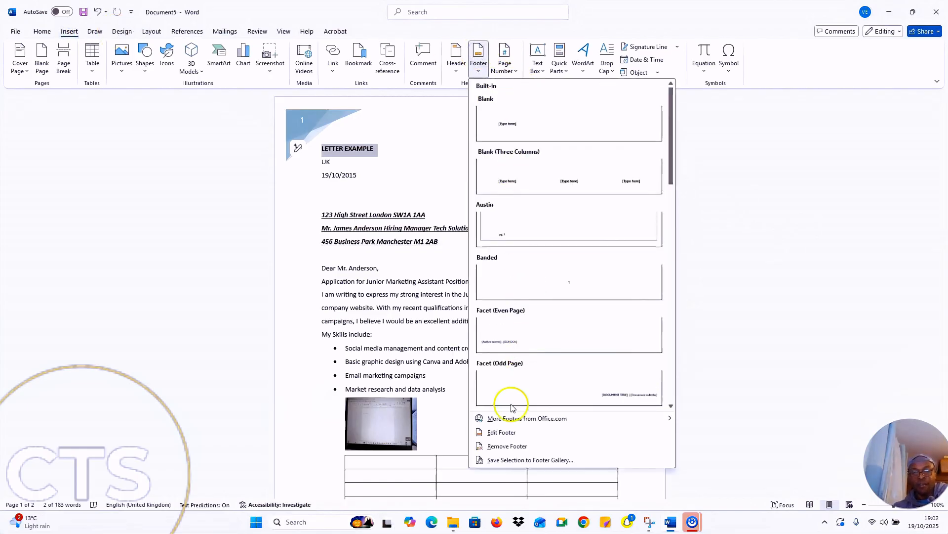
left_click(509, 447)
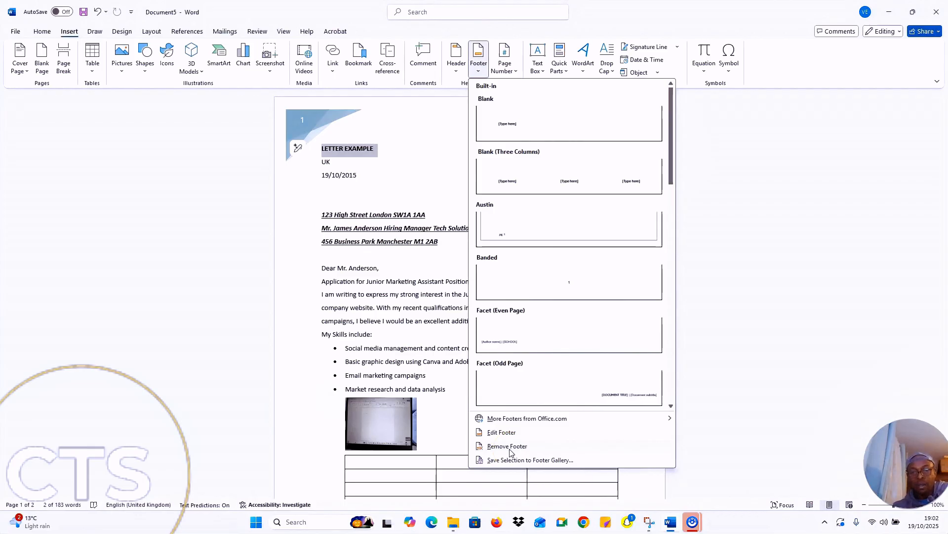
left_click(511, 433)
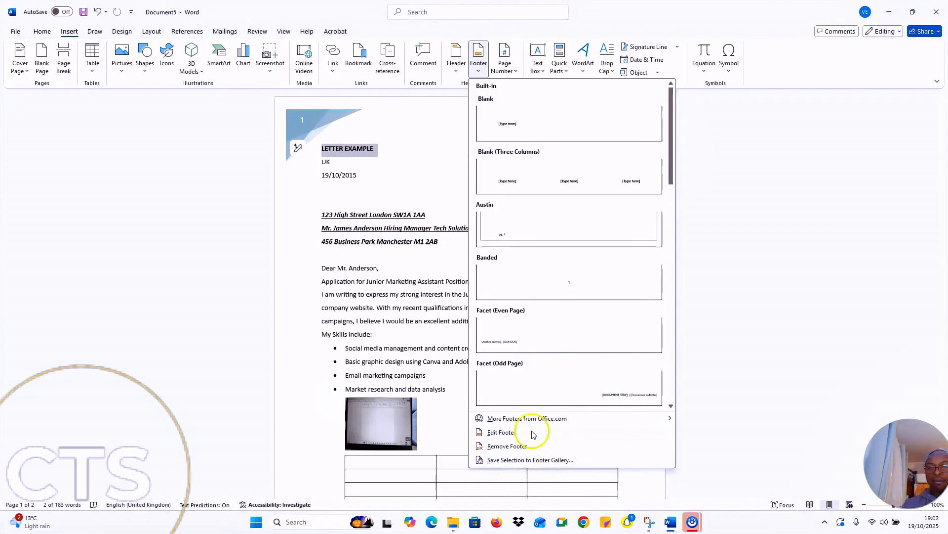
left_click(509, 432)
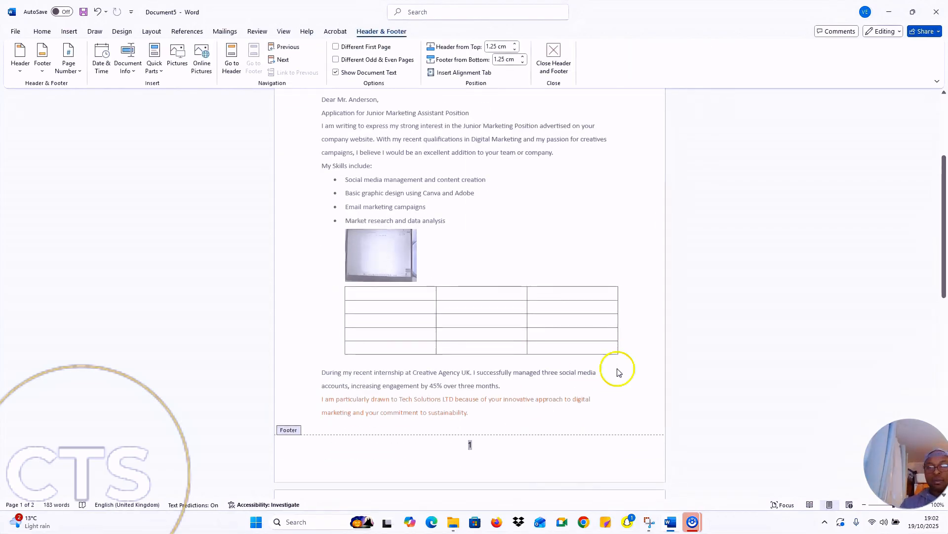
- Try entering 5555 before the page number in the footer and erase the added digits
scroll(426, 430, "down", 4)
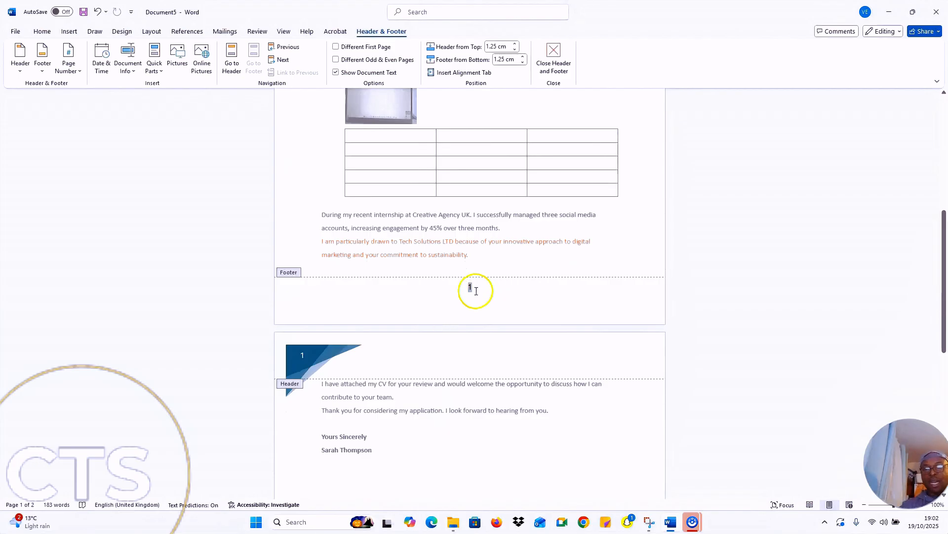
type("5555")
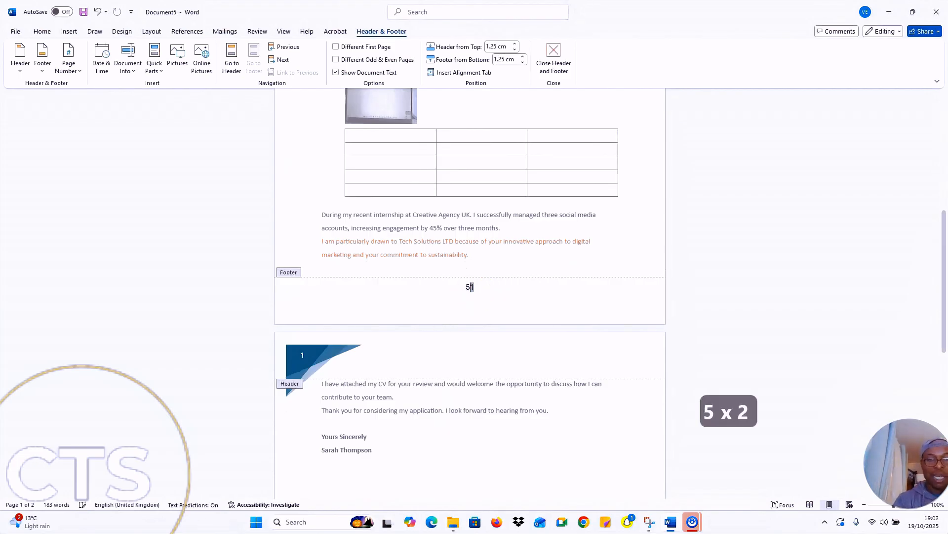
key("BackSpace")
key("BackSpace")
key("BackSpace")
key("BackSpace")
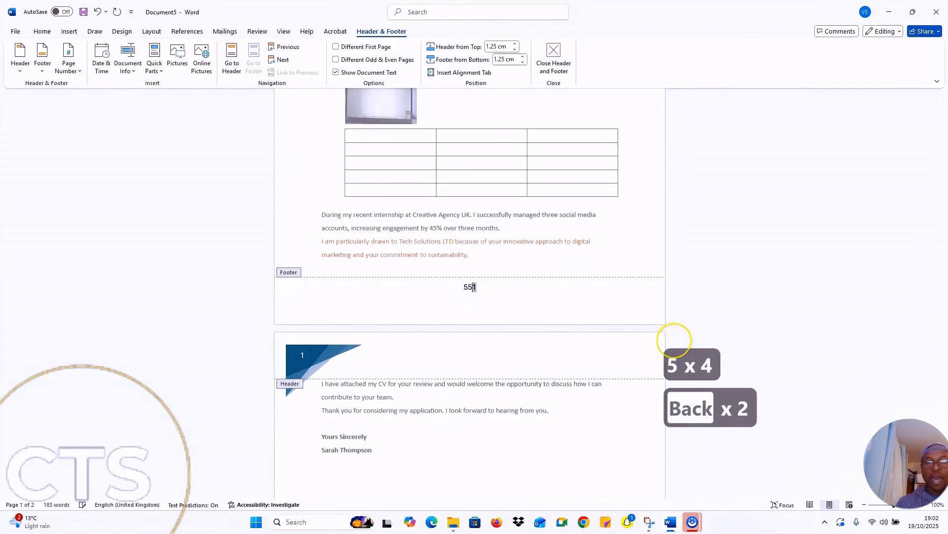
- Try entering 55 and 11 before the footer's page number, erase the added digits and the number's centring, and close footer editing
type("55")
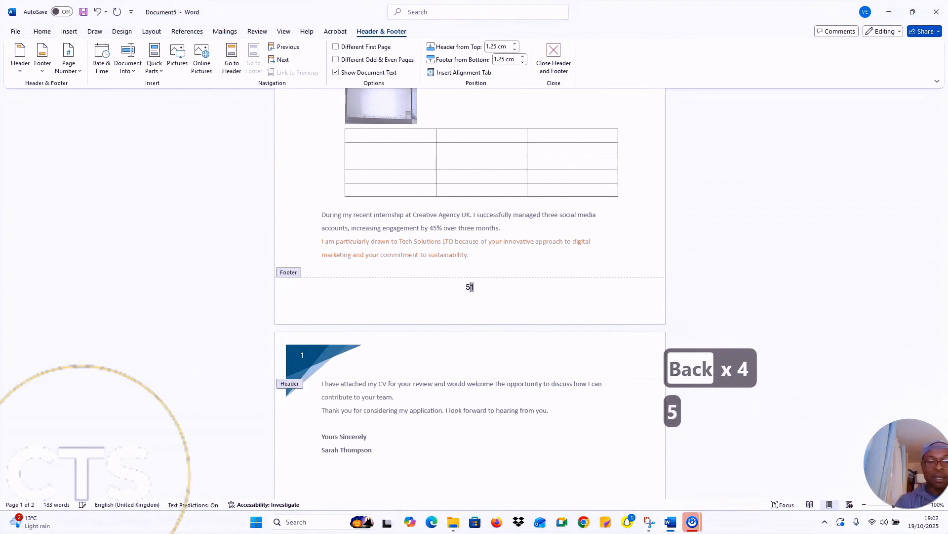
key("BackSpace")
key("BackSpace")
key("BackSpace")
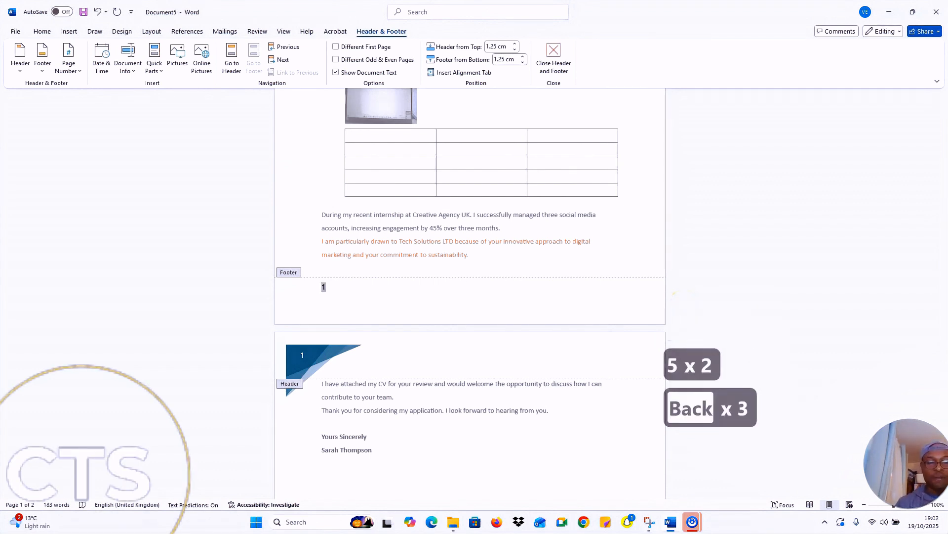
type("11")
key("BackSpace")
key("BackSpace")
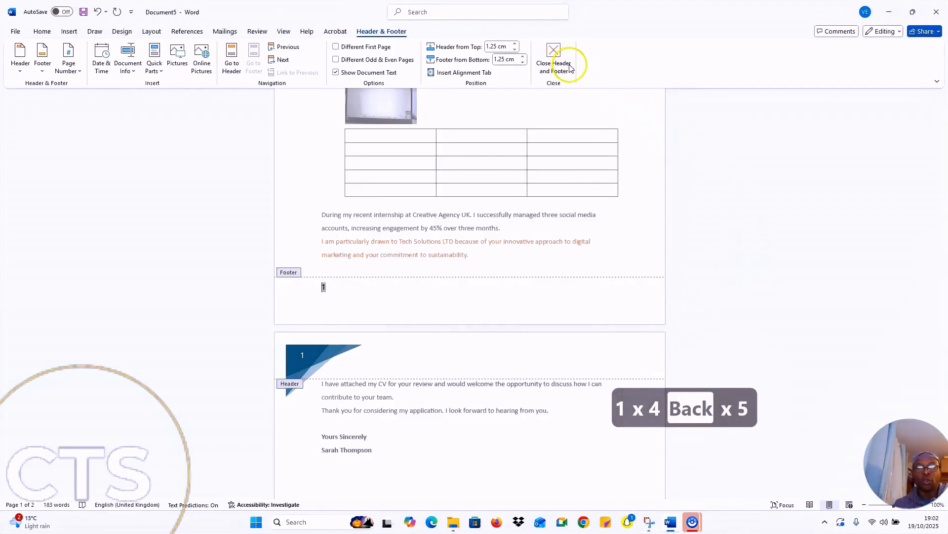
left_click(555, 52)
scroll(669, 254, "up", 5)
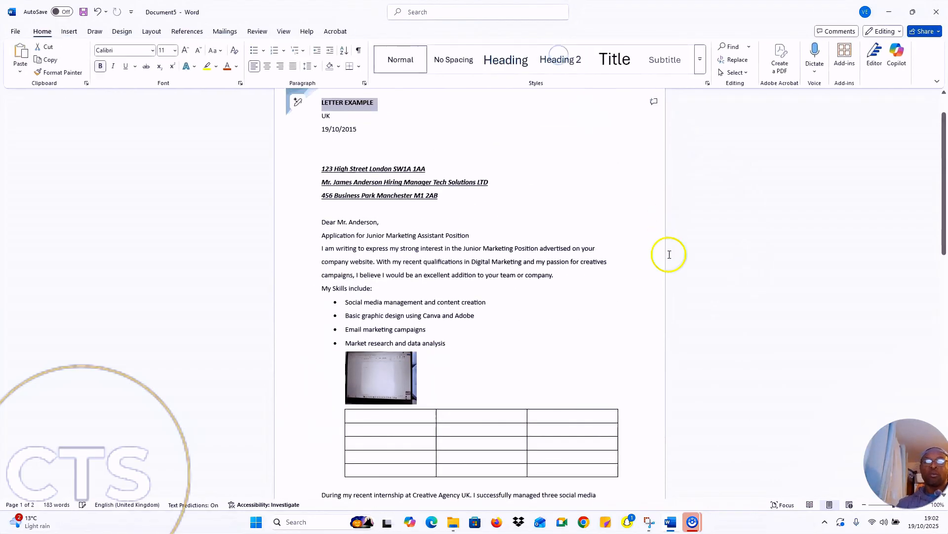
- Enter Hello in the first cell and HELLO in the second cell of the table's top row
scroll(499, 332, "down", 2)
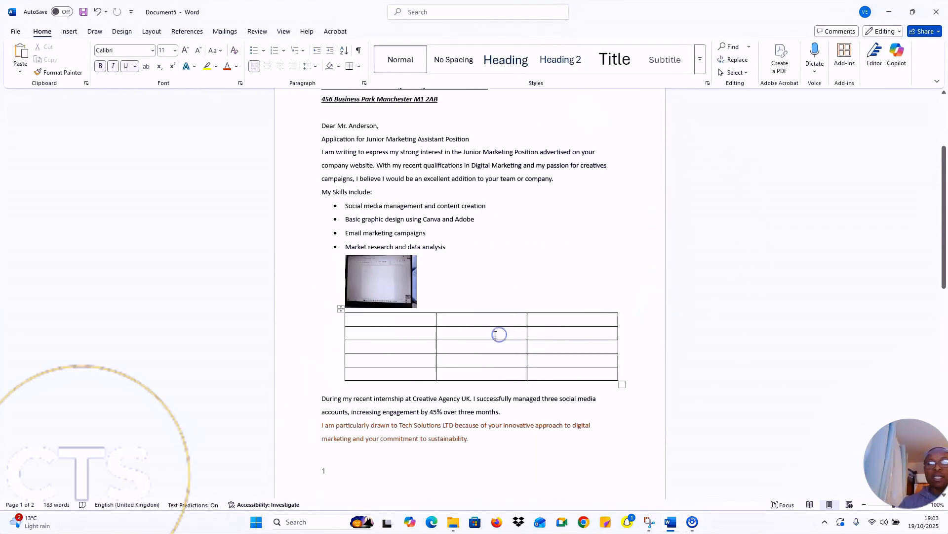
left_click(366, 320)
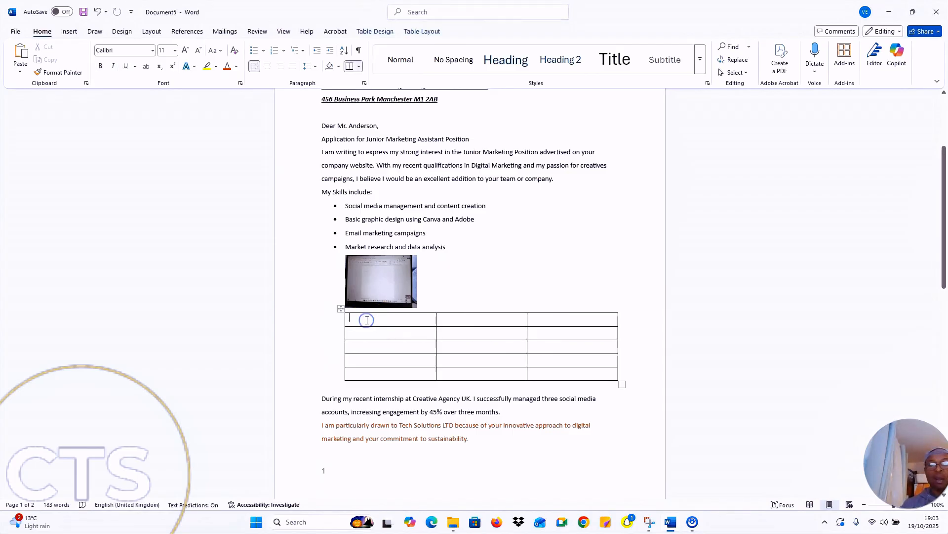
type("Hello")
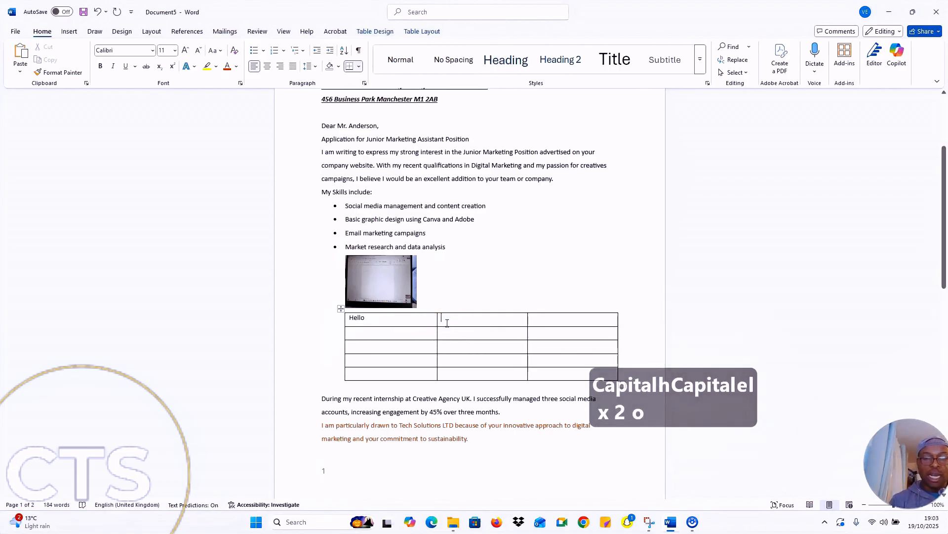
type("he")
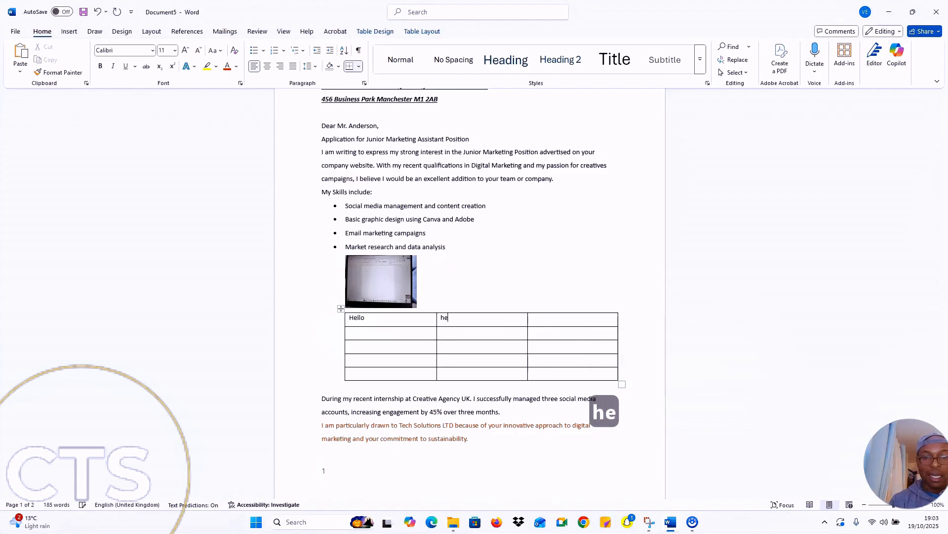
key("BackSpace")
key("BackSpace")
type("HELLO")
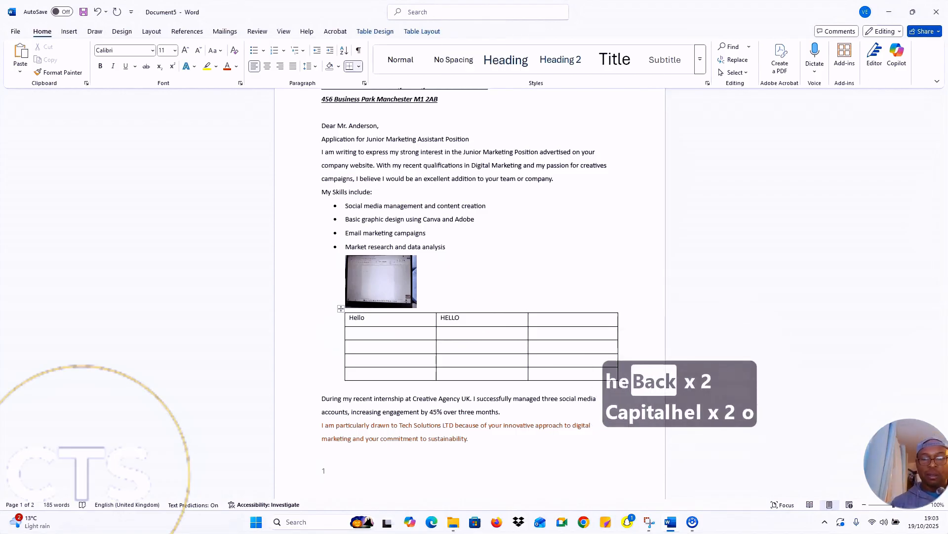
- Enter THANK YOU in the third cell of the table's top row
left_click(560, 318)
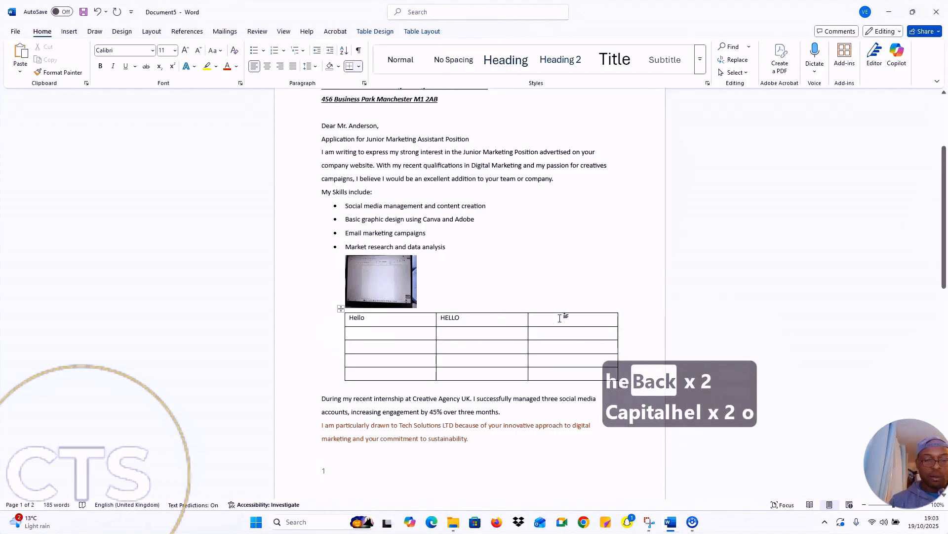
key("Caps_Lock")
type("t")
key("Caps_Lock")
type("HANK")
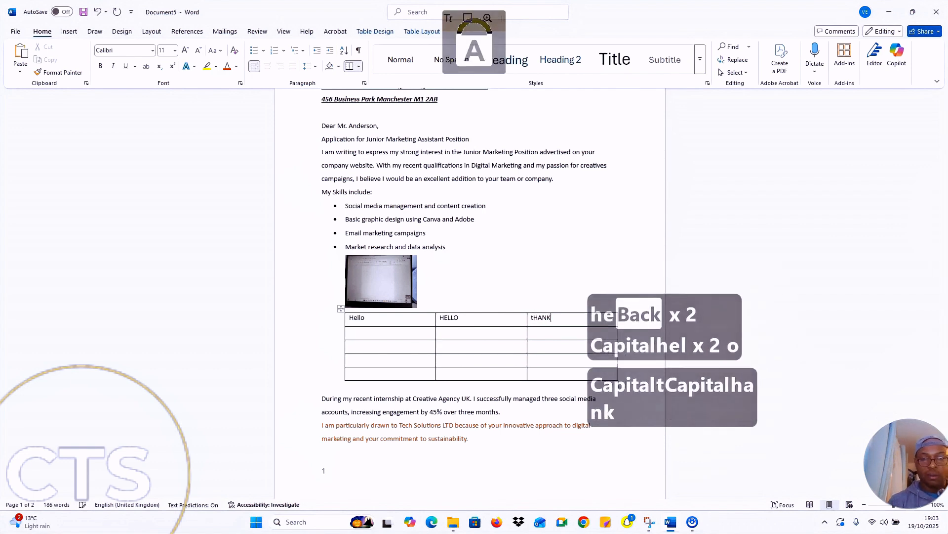
key("BackSpace")
key("BackSpace")
key("BackSpace")
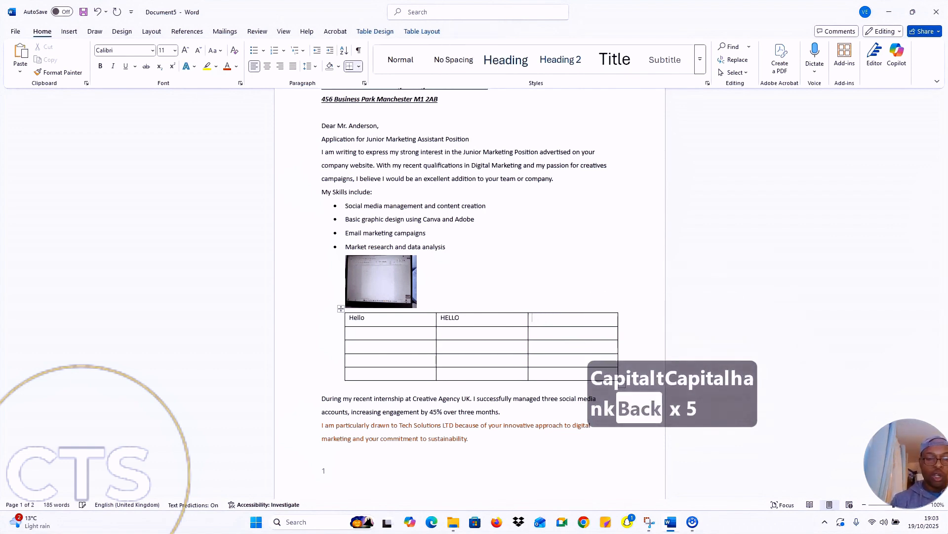
type("TH")
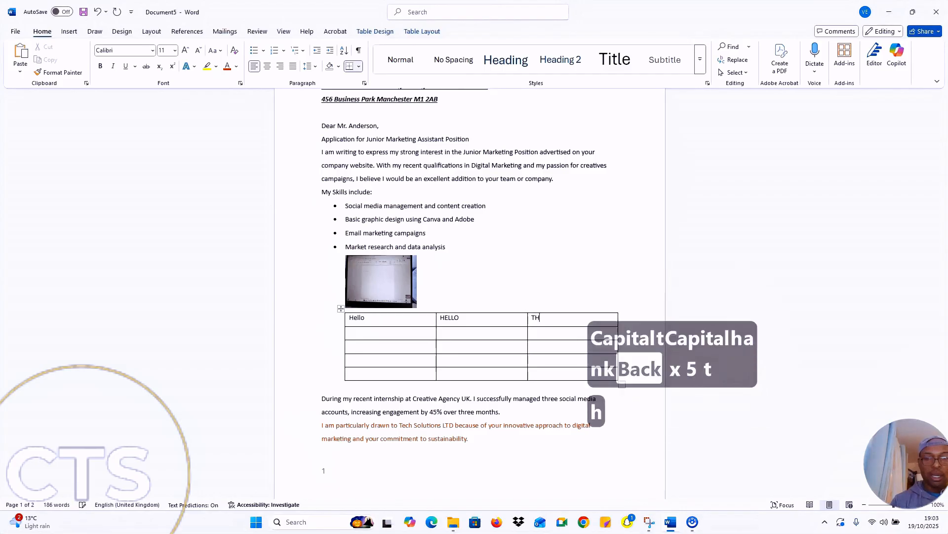
type("ANK")
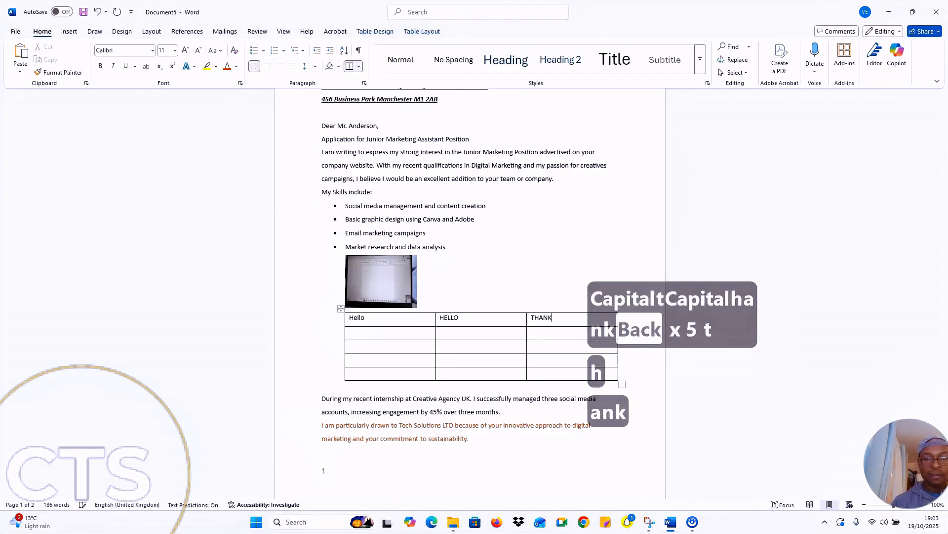
type(" YOU")
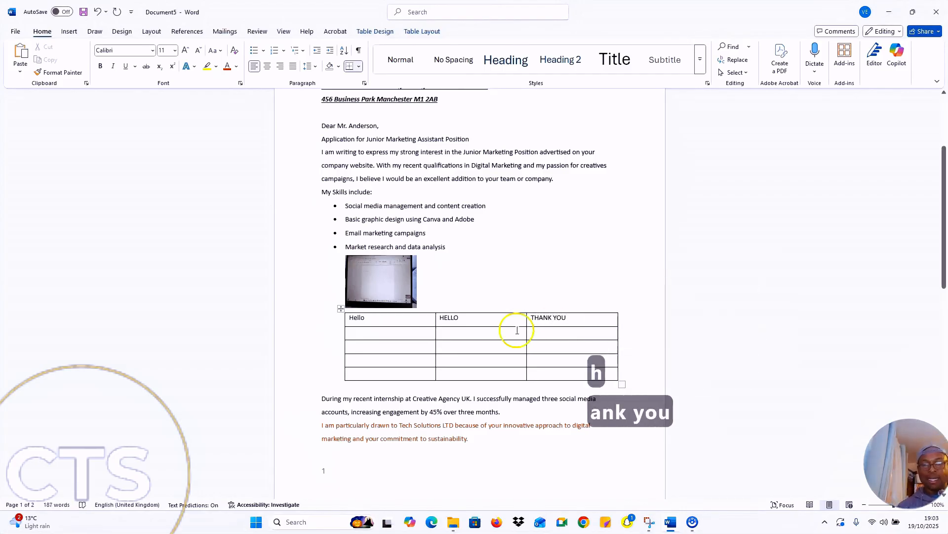
- Widen the table slightly from its lower-right corner and right-align the middle cell in the fourth row
left_click(398, 338)
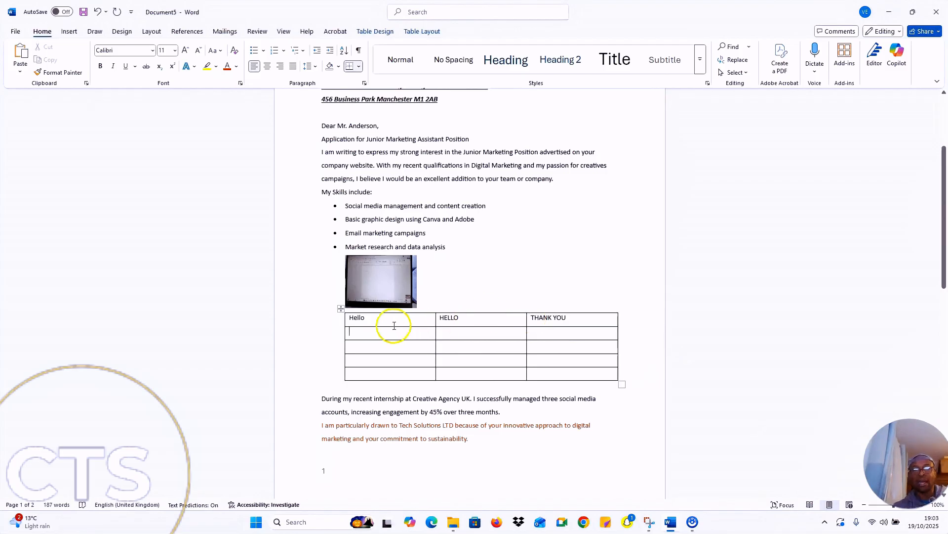
left_click_drag(622, 383, 643, 385)
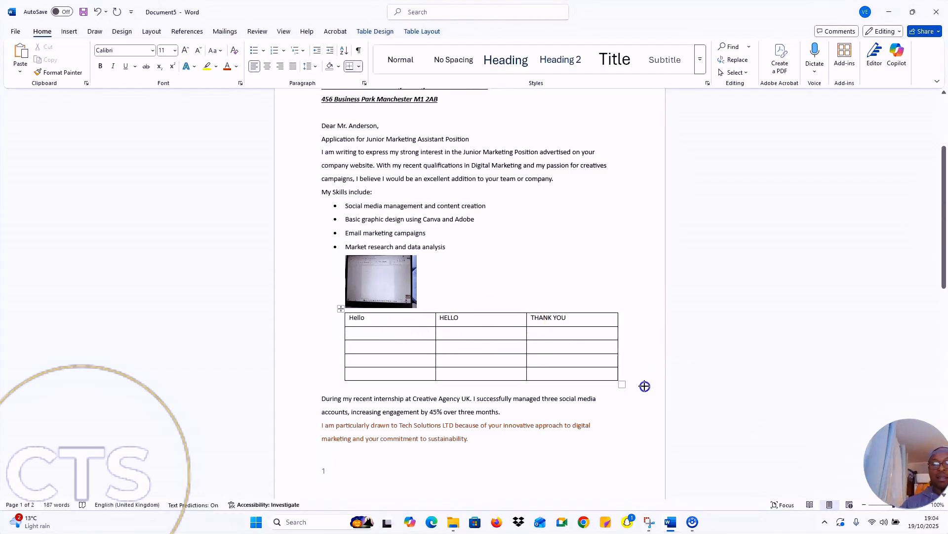
left_click(281, 67)
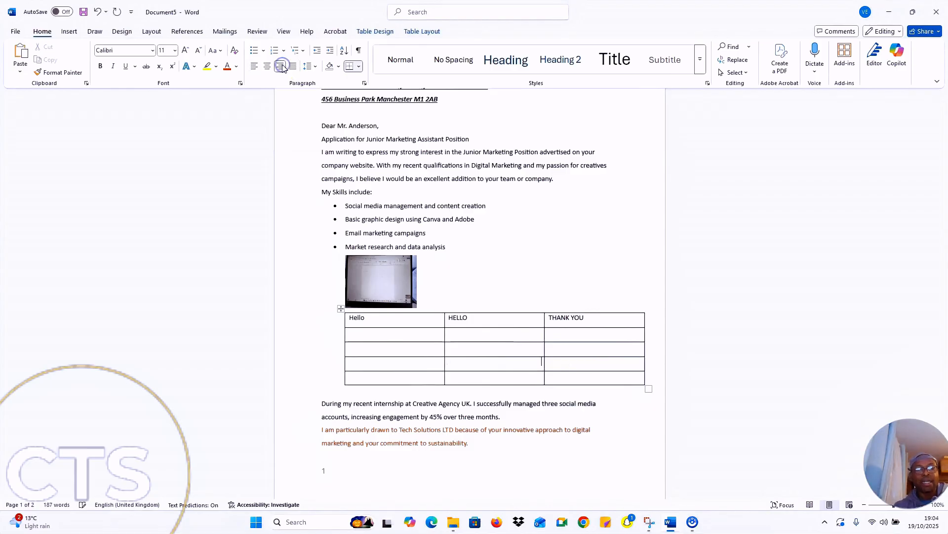
left_click(639, 403)
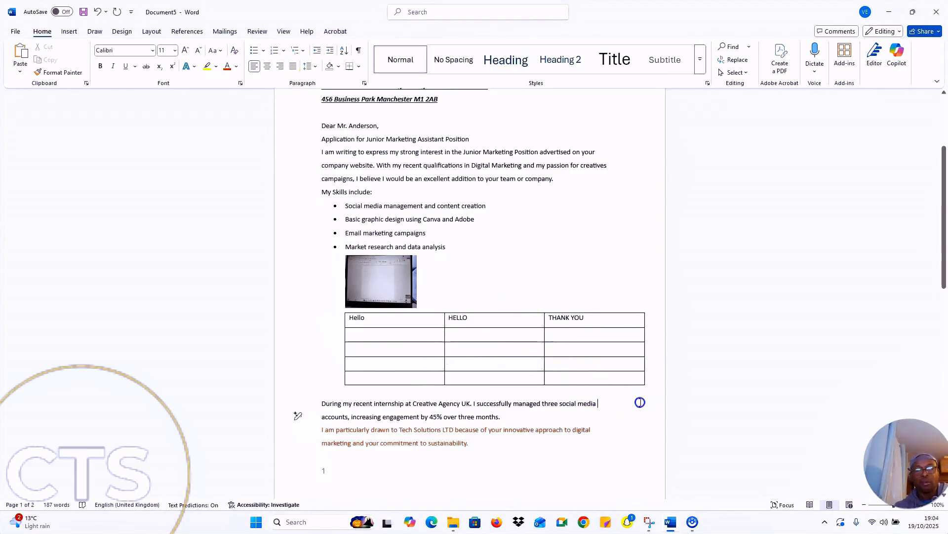
- Select the whole table and try centred, left, right and justified alignment on it
left_click_drag(642, 378, 349, 323)
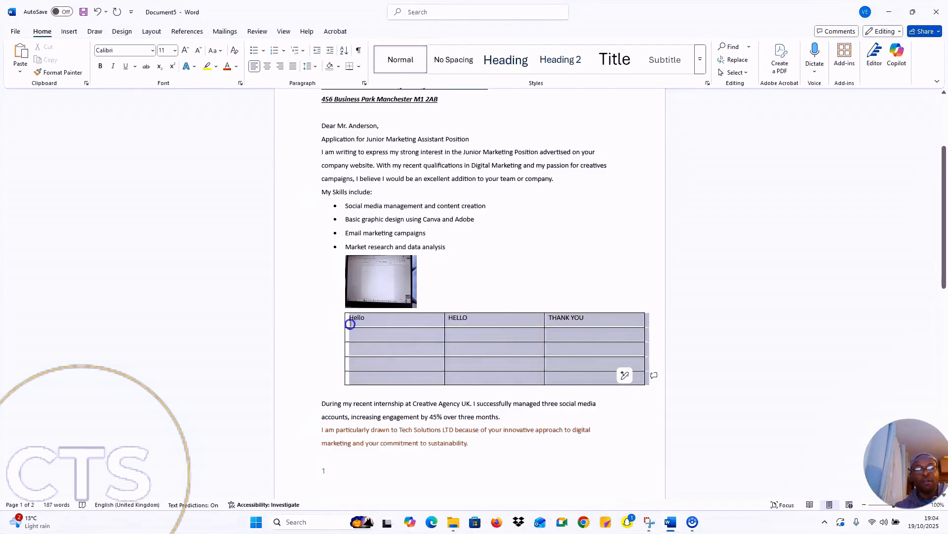
left_click(266, 68)
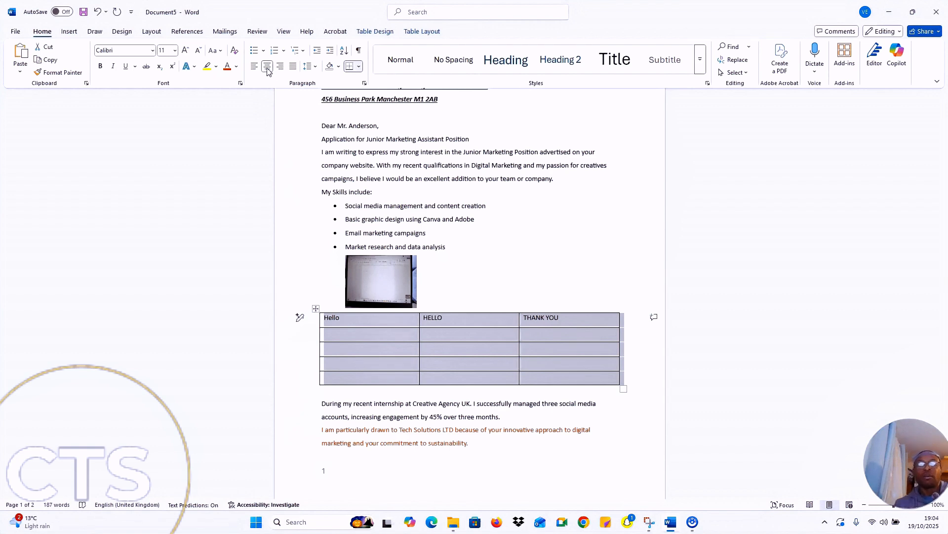
left_click(255, 73)
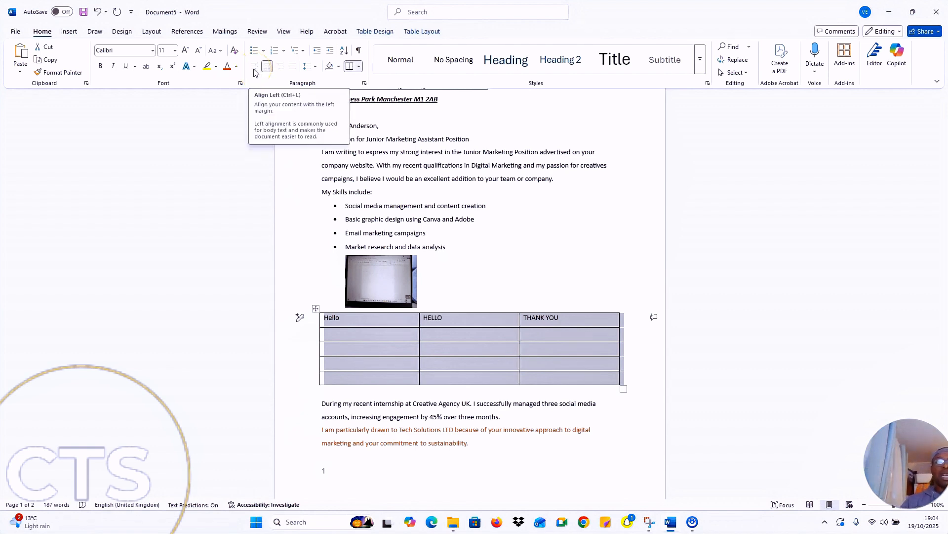
left_click(268, 70)
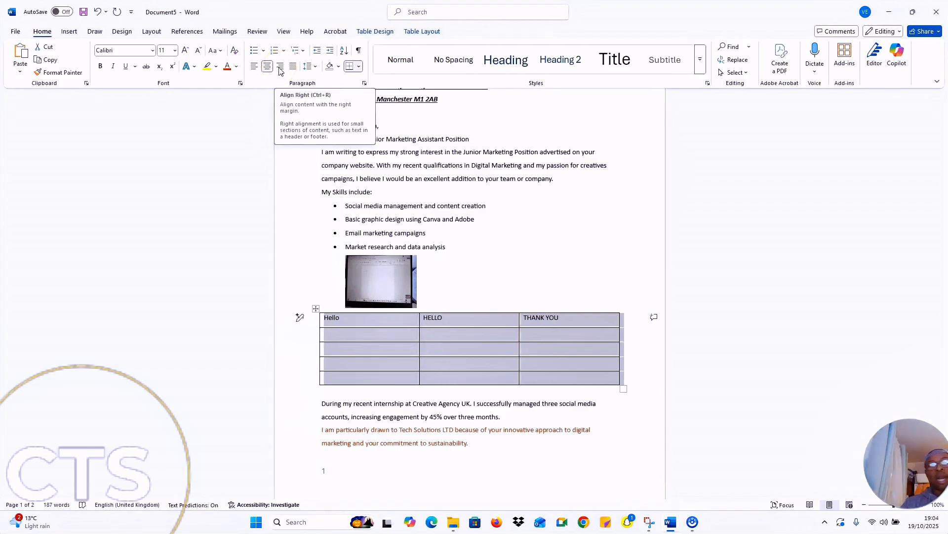
left_click(280, 69)
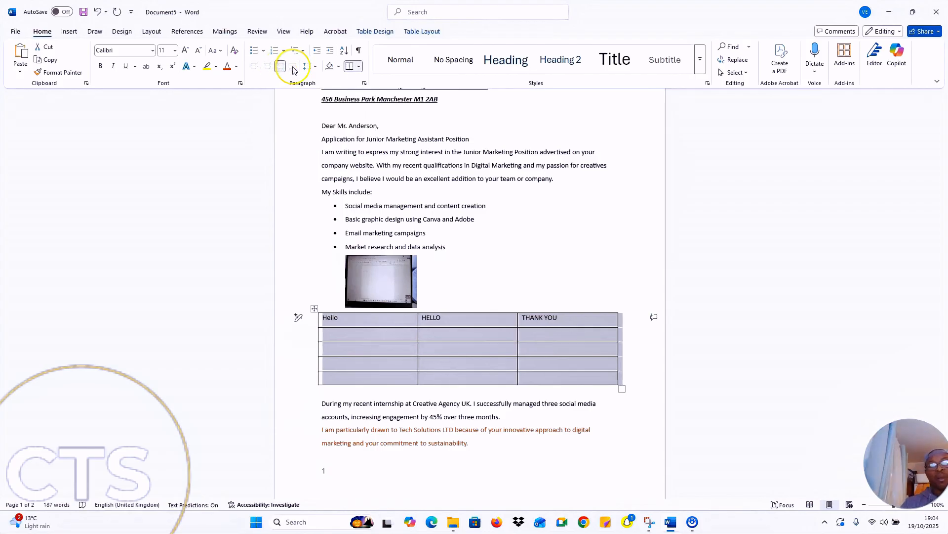
left_click(293, 70)
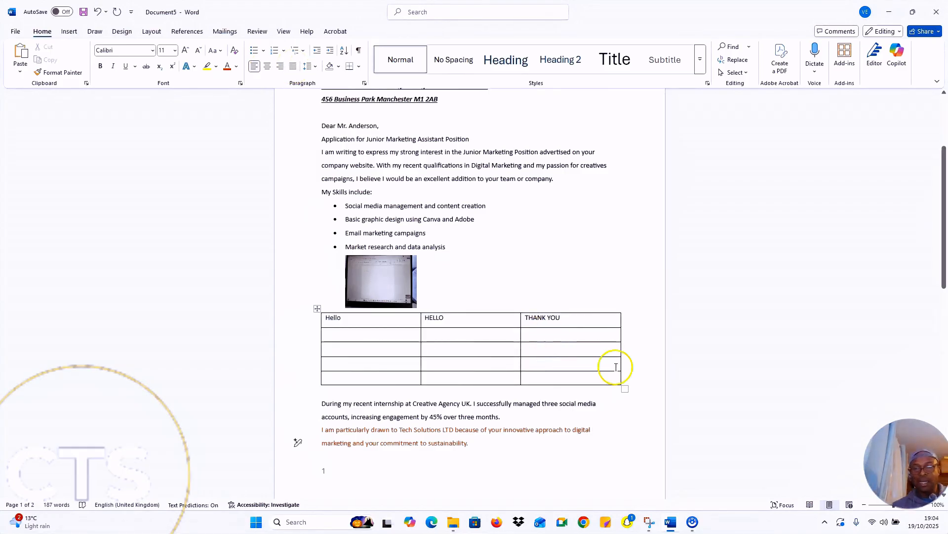
- Clear the text from all cells of the table while keeping the empty grid
left_click_drag(613, 373, 314, 323)
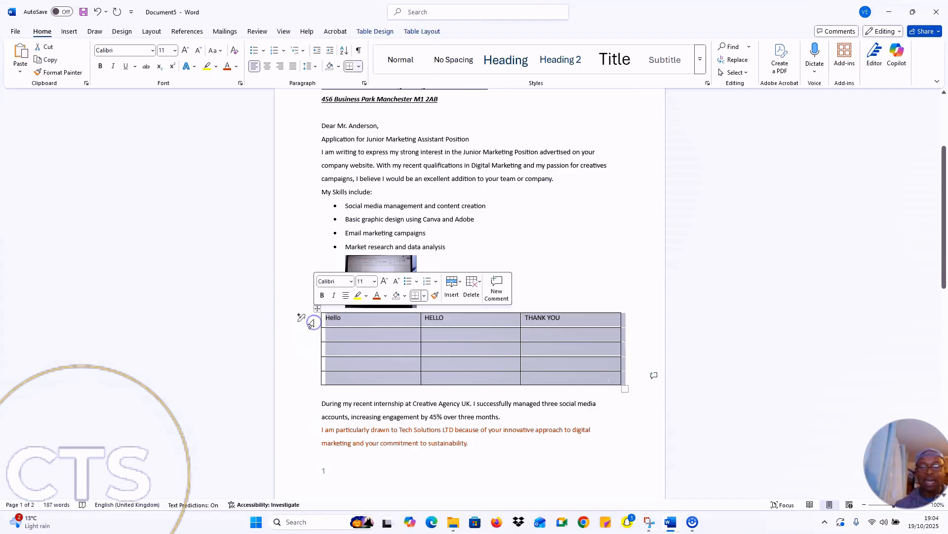
key("Delete")
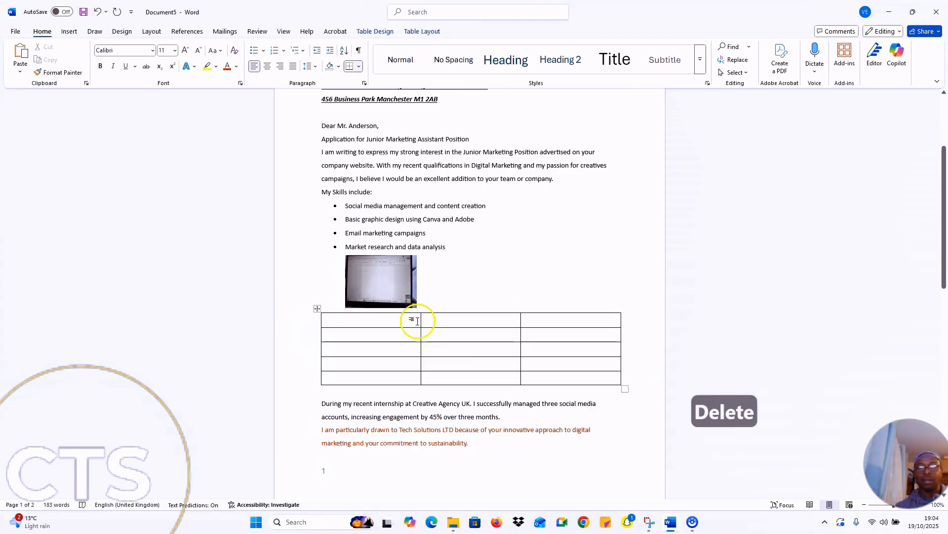
- Delete the entire table from the letter, undo that deletion, and deselect the table
left_click_drag(636, 389, 493, 343)
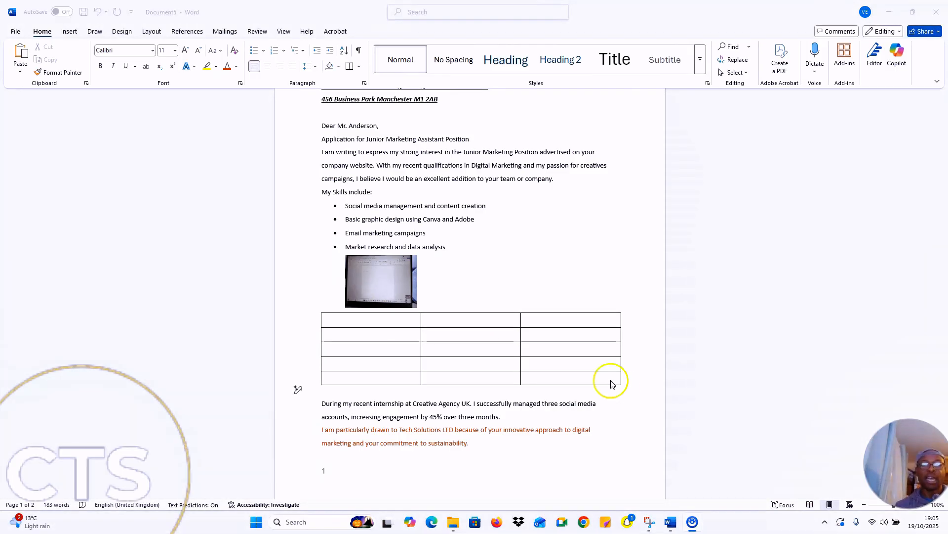
left_click(528, 340)
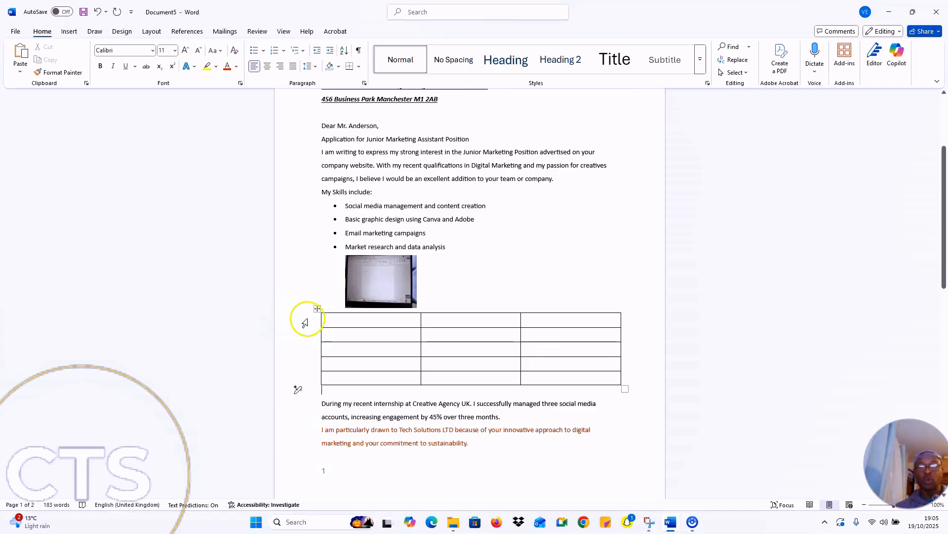
right_click(316, 309)
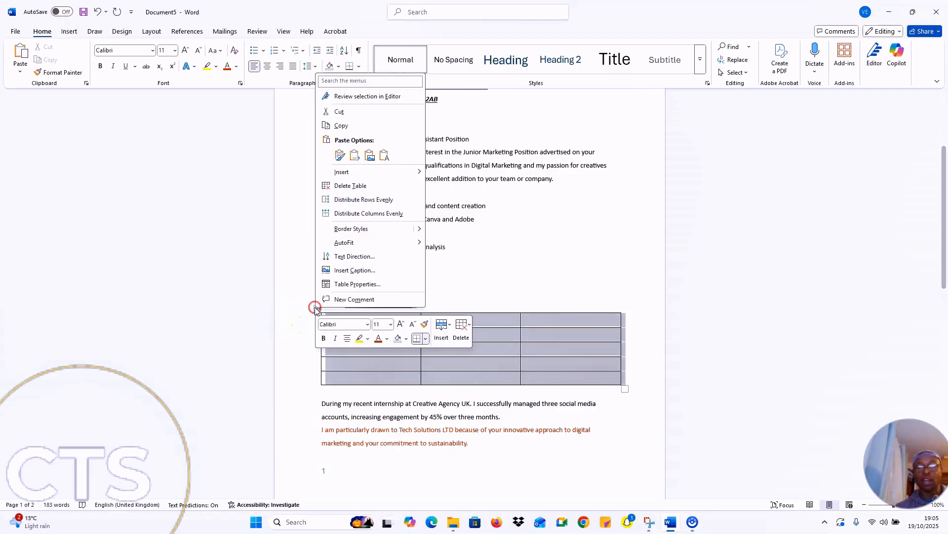
left_click(467, 329)
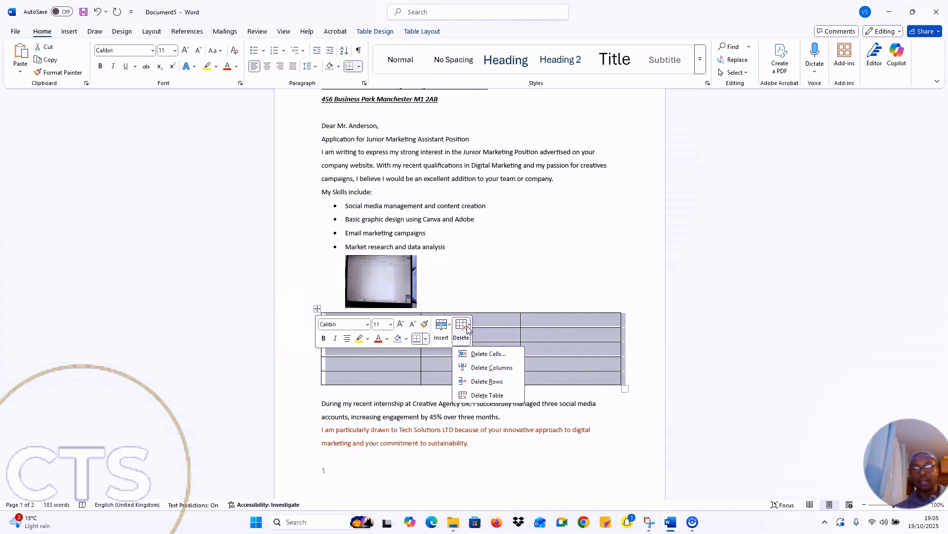
left_click(487, 395)
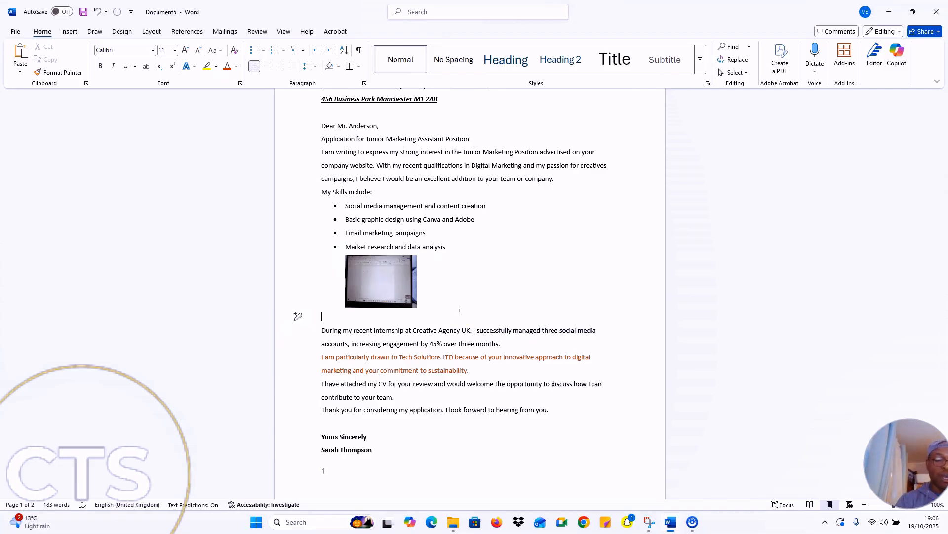
key("ctrl+z")
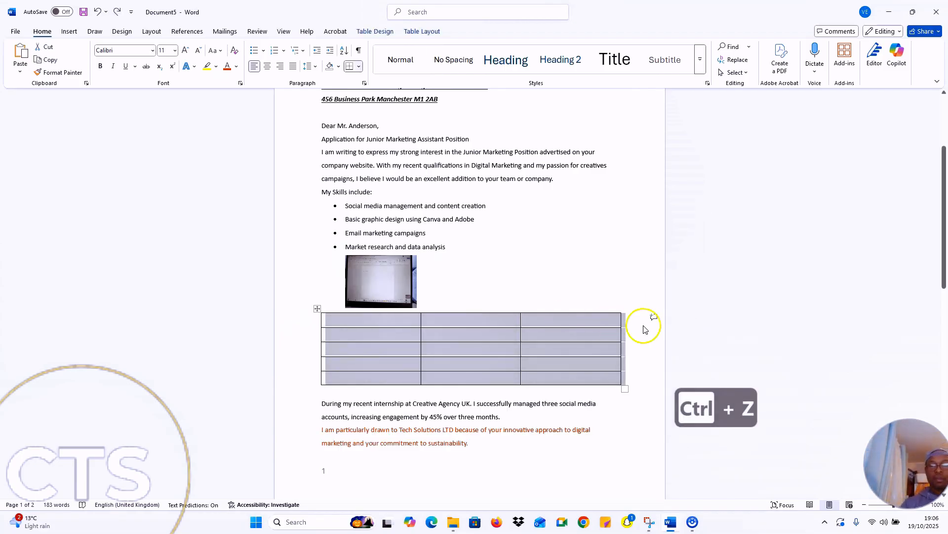
left_click(631, 348)
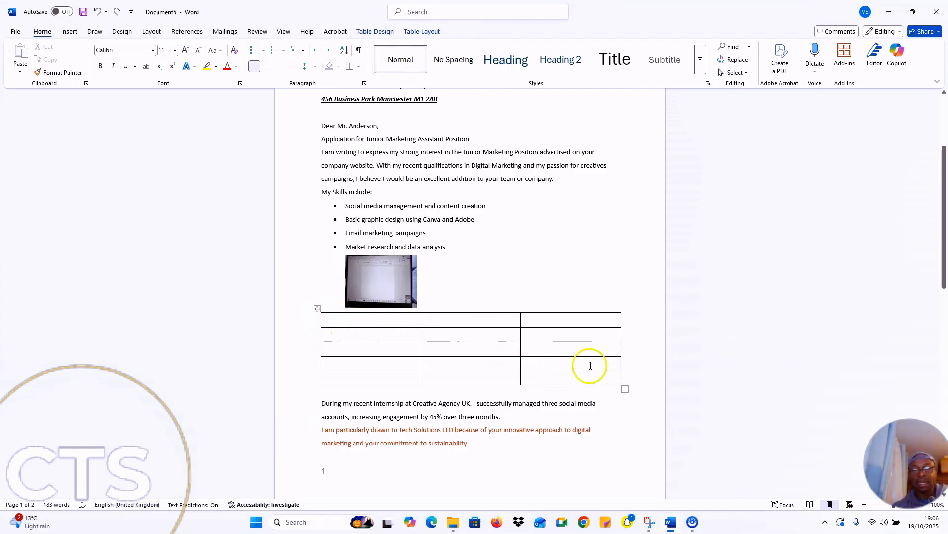
- Remove the empty table between the picture and the internship paragraph
right_click(318, 309)
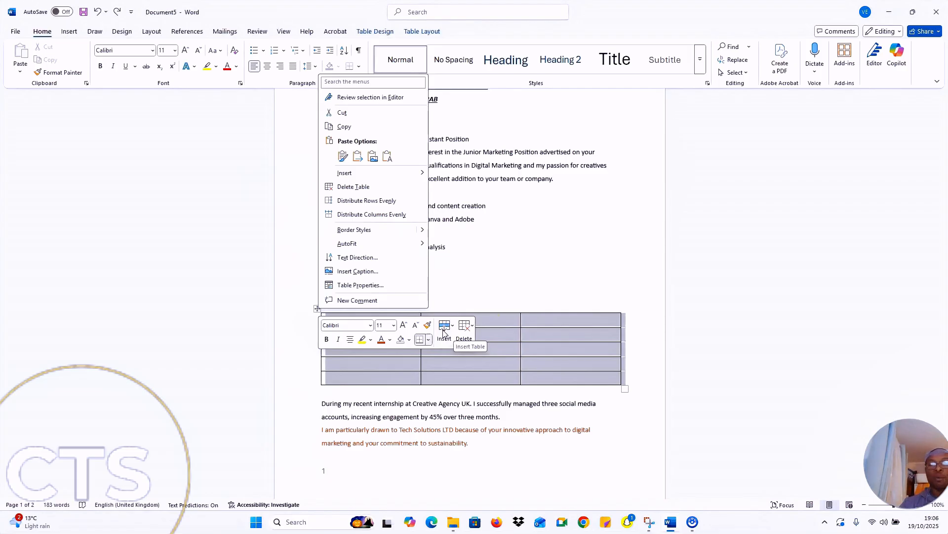
left_click(367, 188)
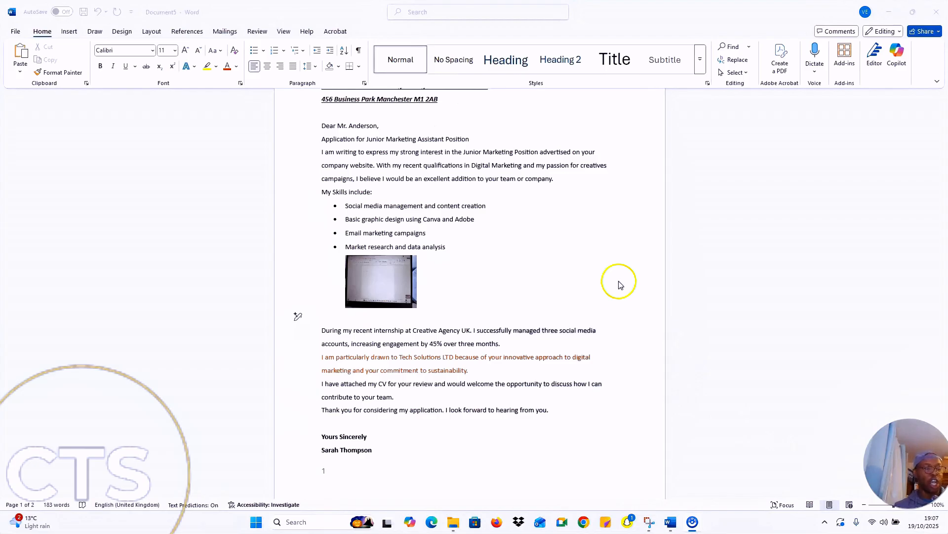
- Insert a small plus-sign equation shape in the blank area to the right of the skills list
left_click(74, 34)
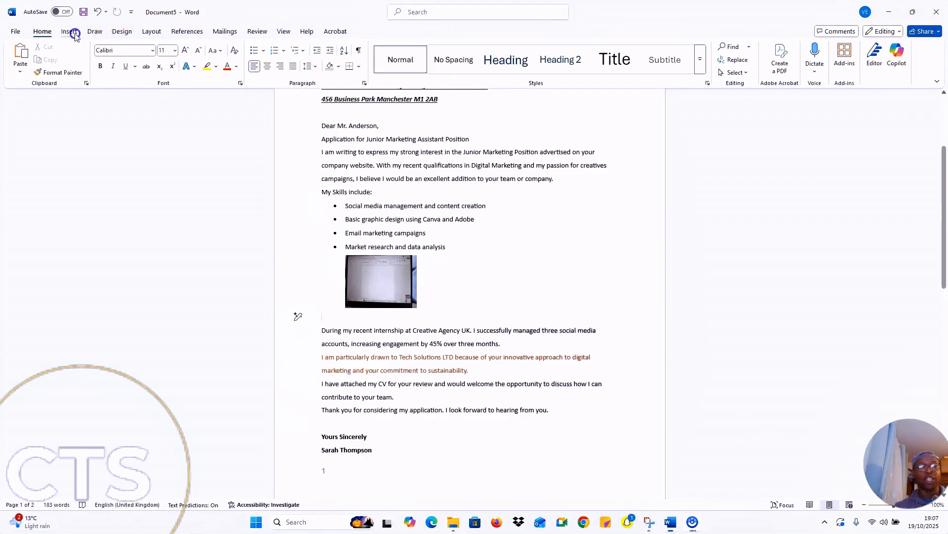
left_click(75, 34)
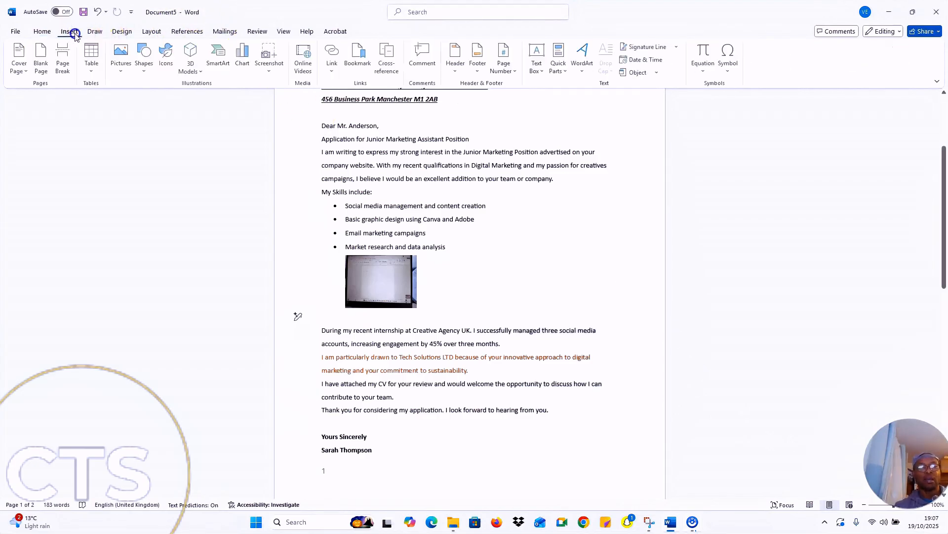
left_click(145, 55)
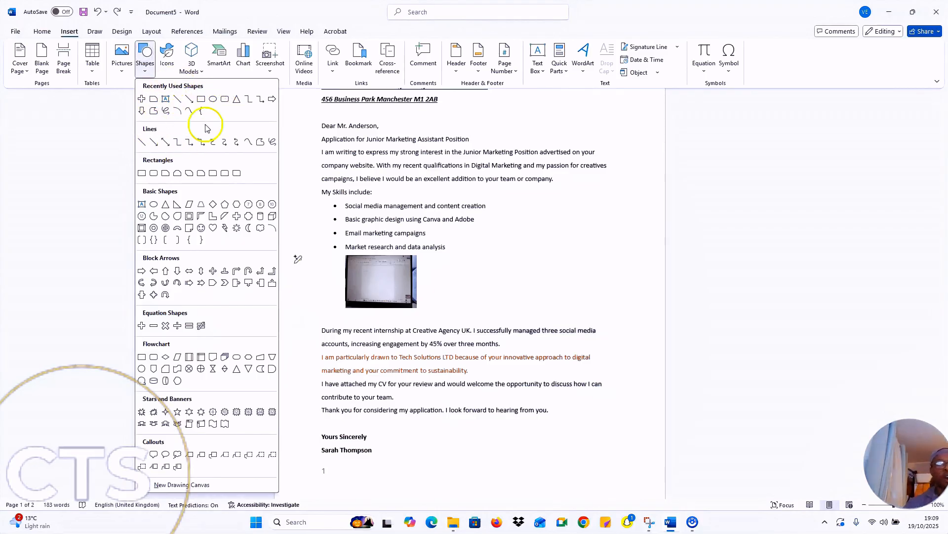
left_click(141, 325)
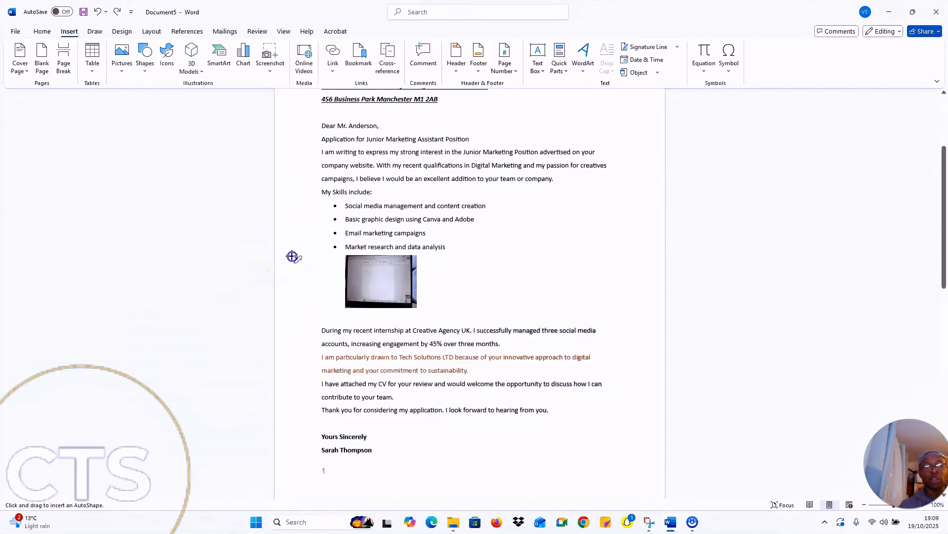
left_click_drag(295, 257, 583, 249)
left_click(512, 285)
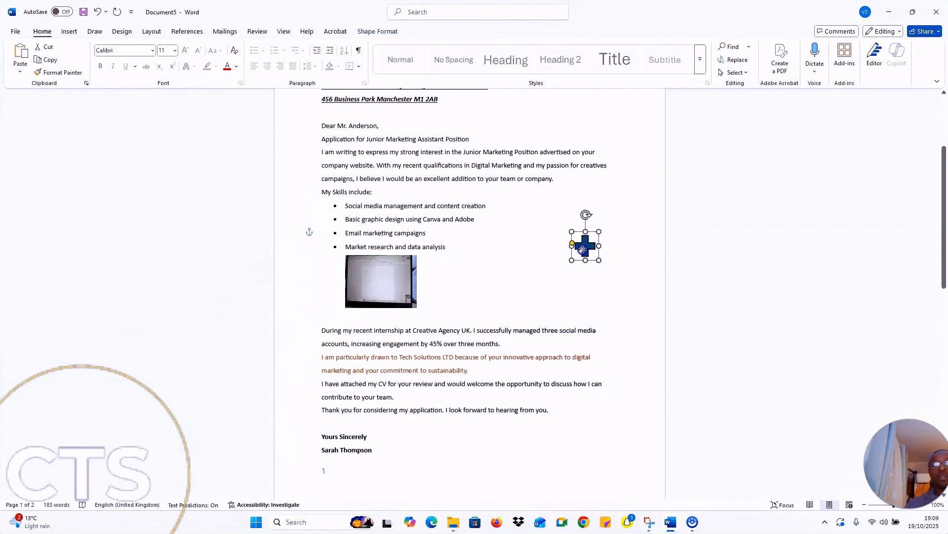
left_click(527, 286)
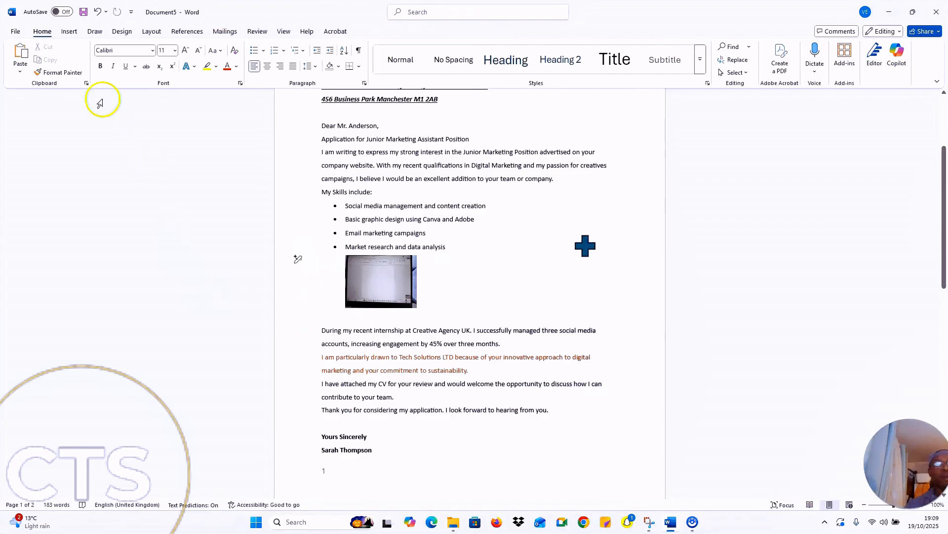
- Draw a small horizontal scroll banner shape in the letter's left margin beside the picture
left_click(71, 32)
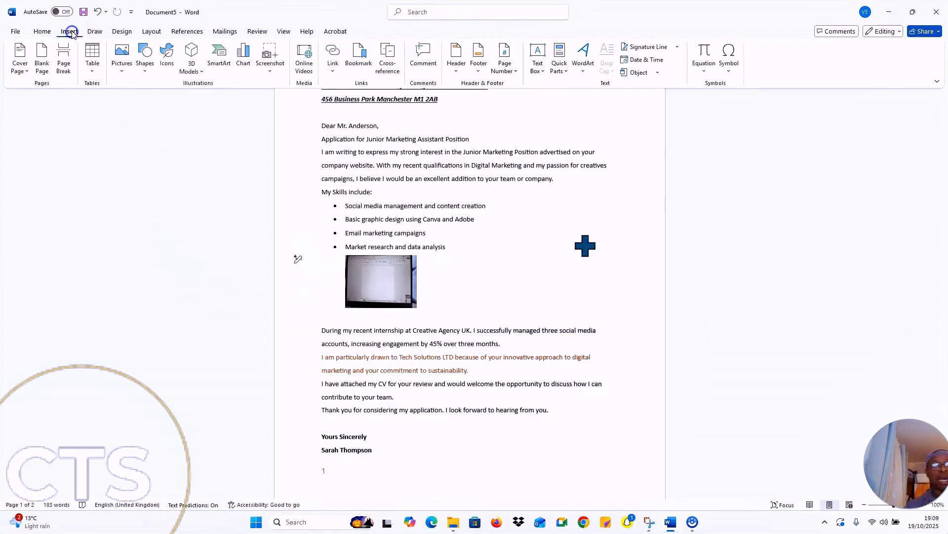
left_click(142, 52)
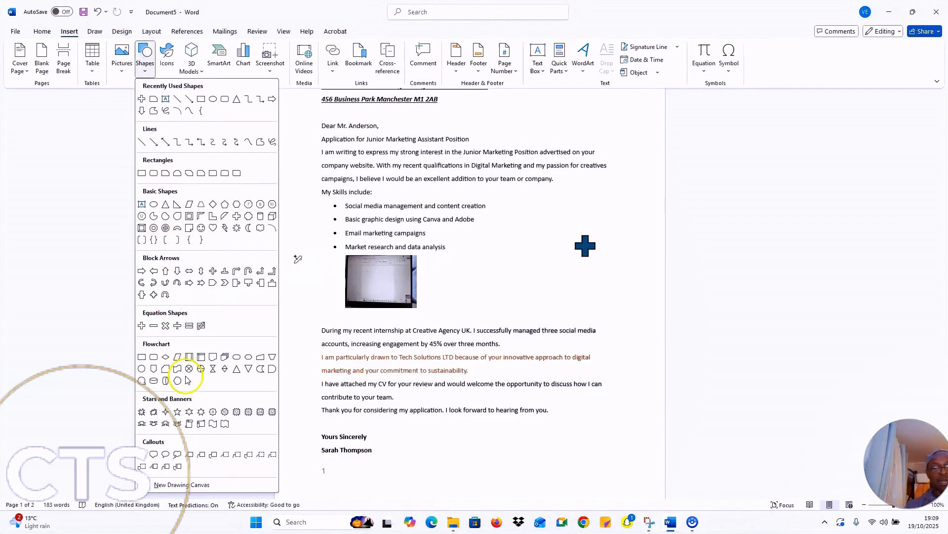
left_click(189, 425)
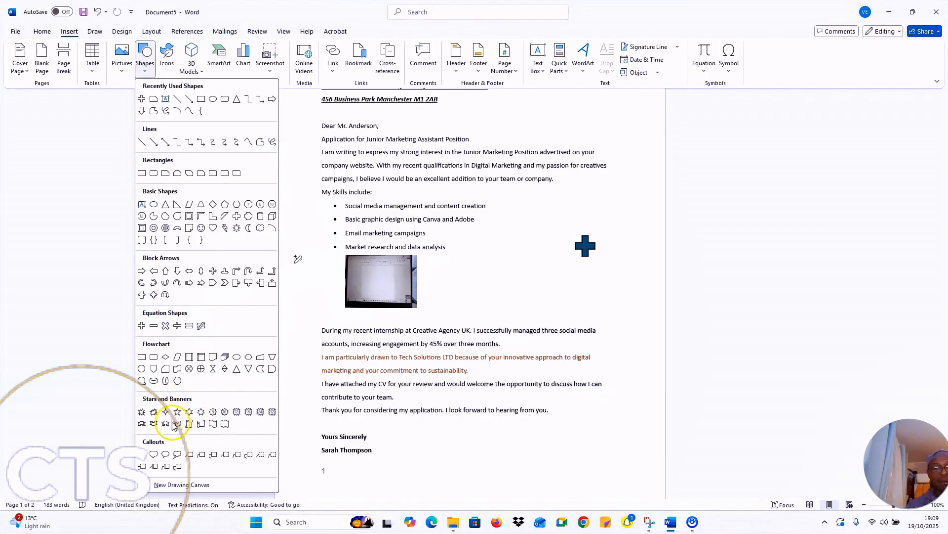
left_click(200, 424)
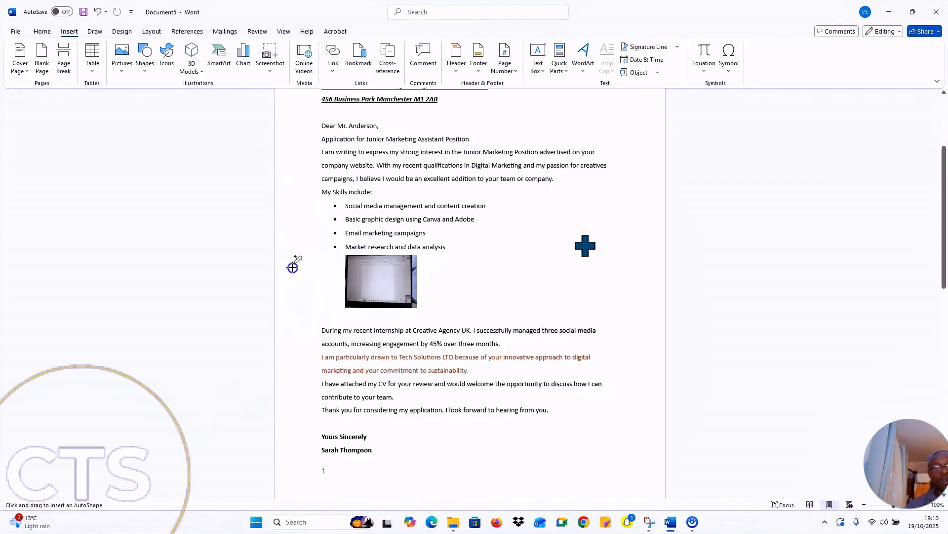
left_click_drag(292, 268, 310, 288)
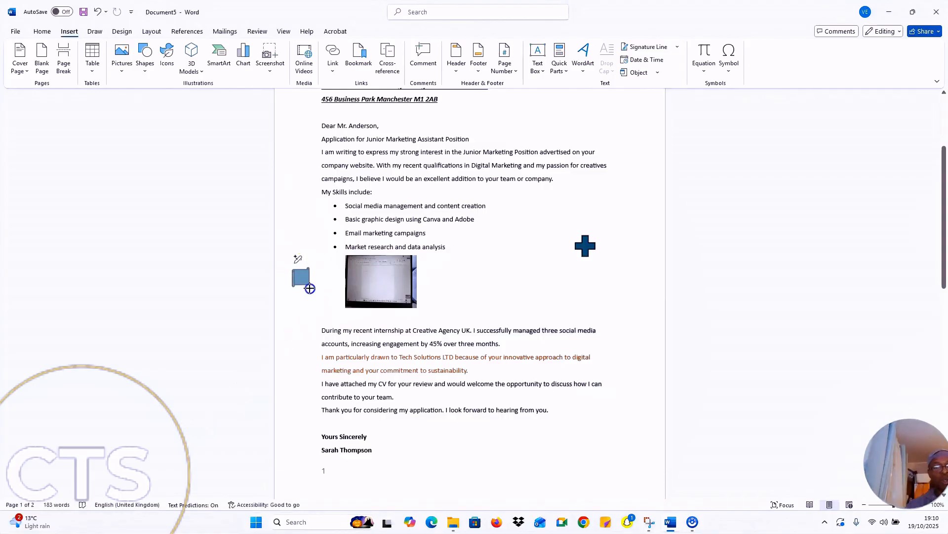
left_click(511, 288)
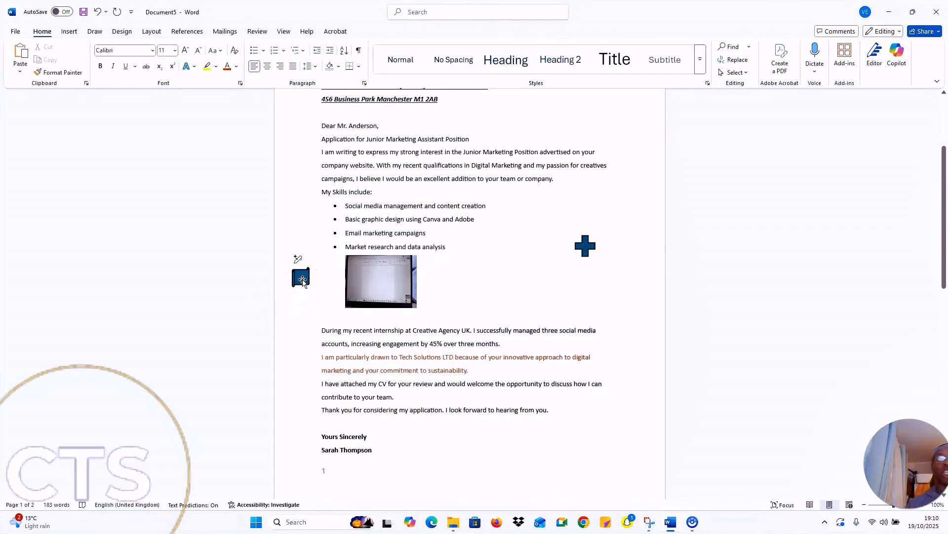
left_click(43, 485)
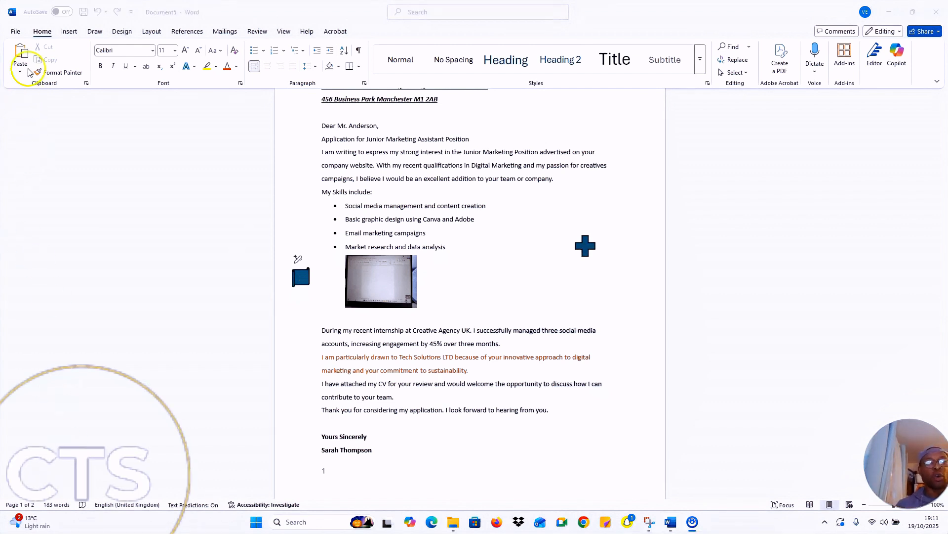
- Insert a built-in Simple Text Box beside the picture and reduce its height from the upper edge
left_click(70, 35)
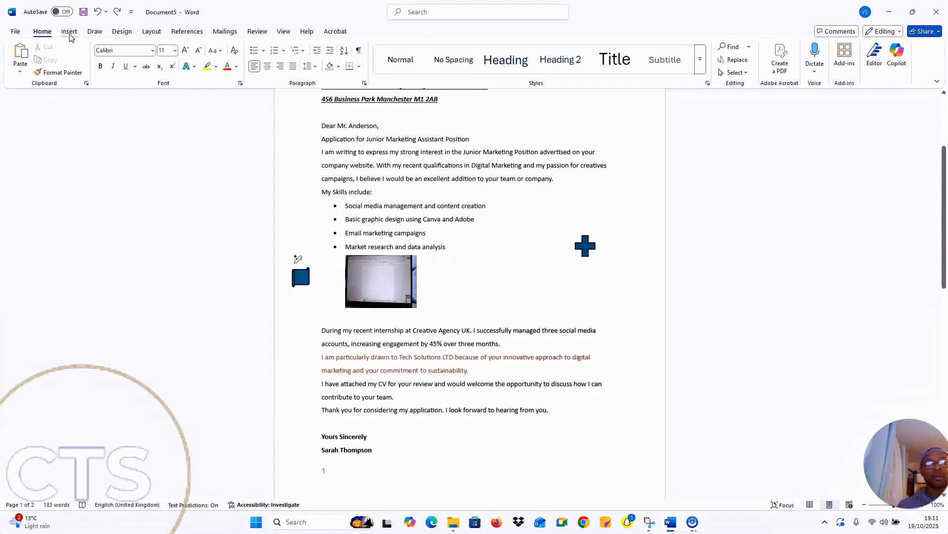
left_click(70, 32)
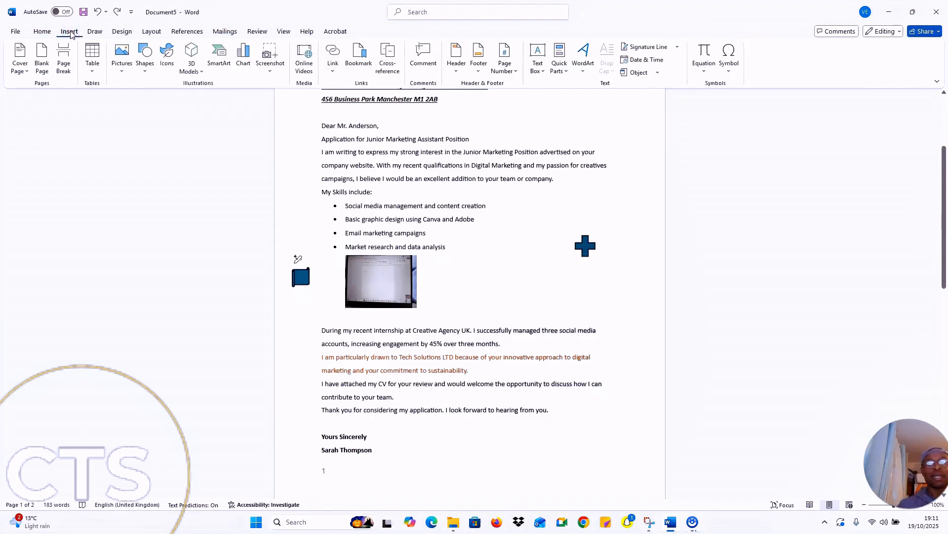
left_click(538, 54)
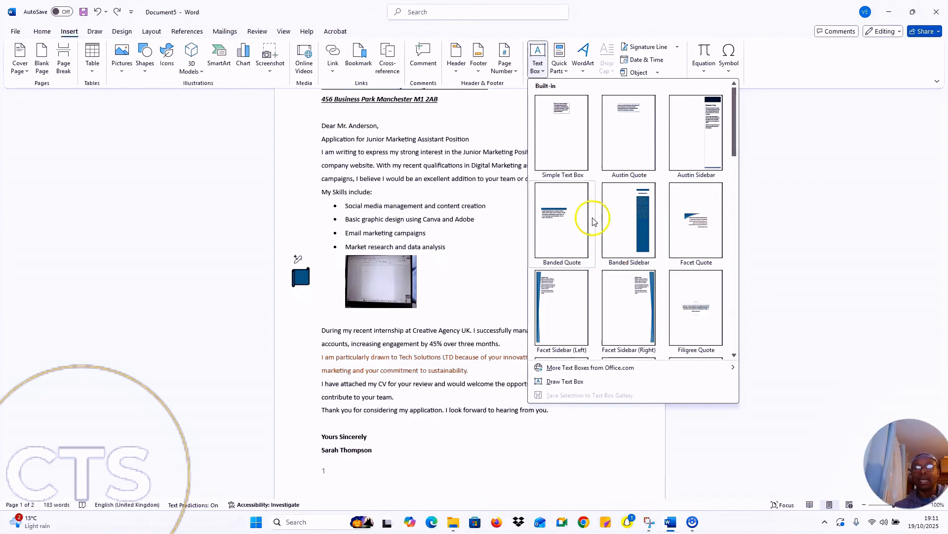
left_click(572, 149)
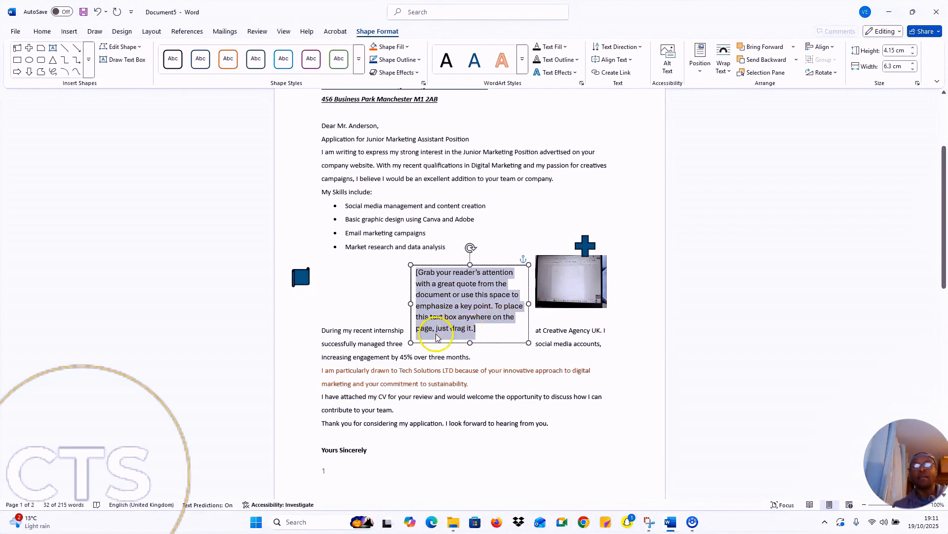
left_click_drag(469, 265, 470, 278)
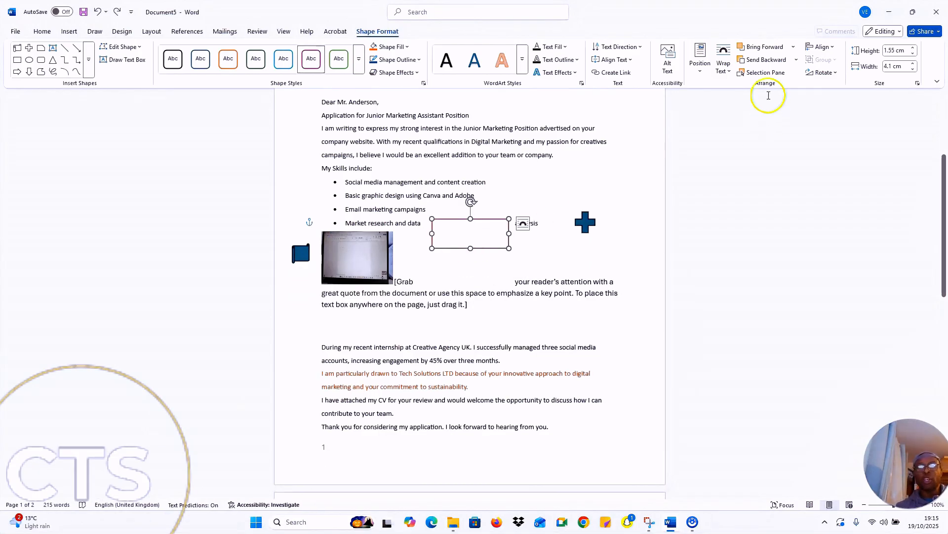
- Try text-wrapped positions for the text box, including the page centre, and place it slightly rotated near the page's lower-right corner
left_click(700, 54)
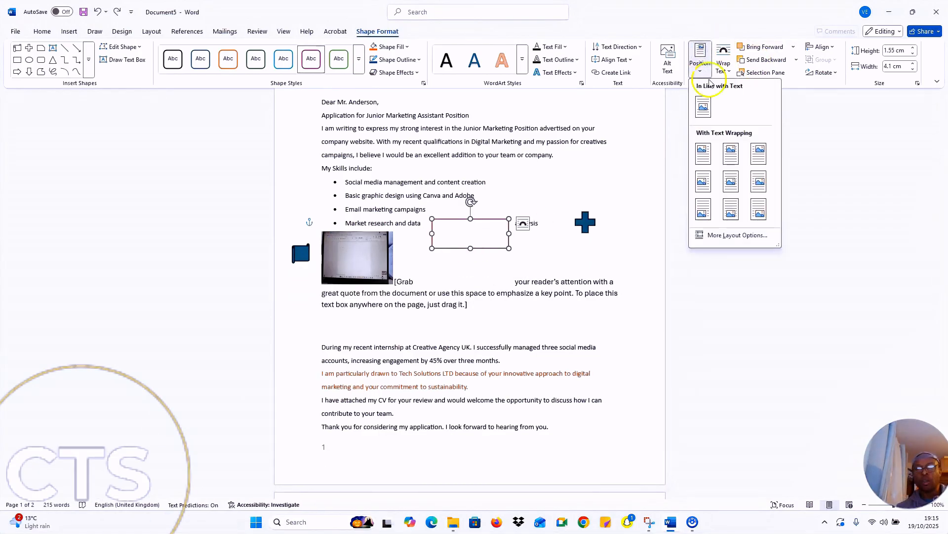
left_click(761, 209)
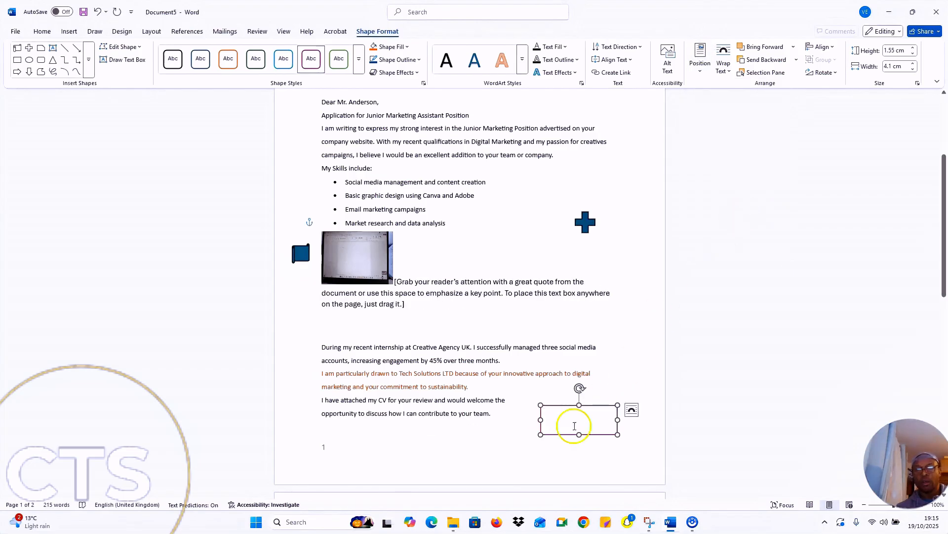
left_click(700, 53)
left_click(733, 157)
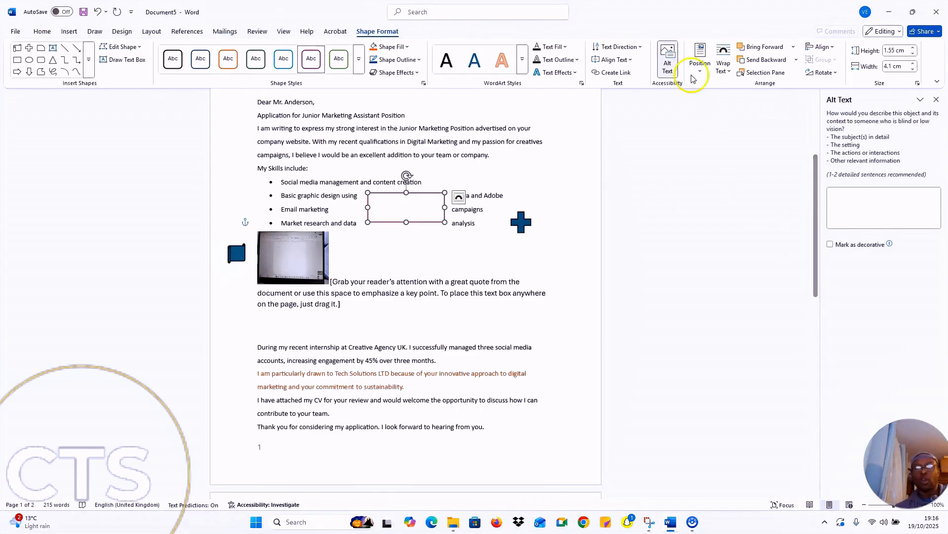
left_click(700, 56)
left_click(751, 153)
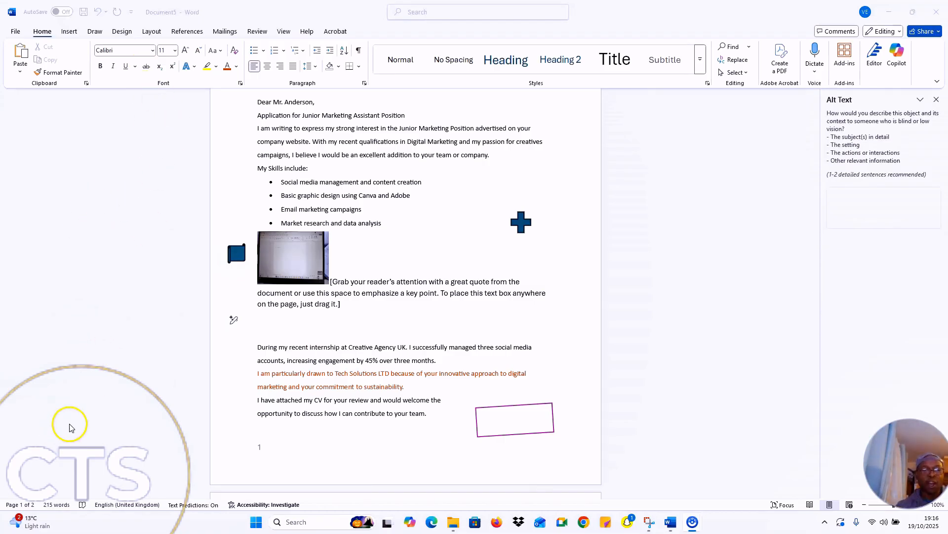
- Browse the stock images and icons, and insert the outlined 3D glasses icon below the placeholder quote text
left_click(69, 34)
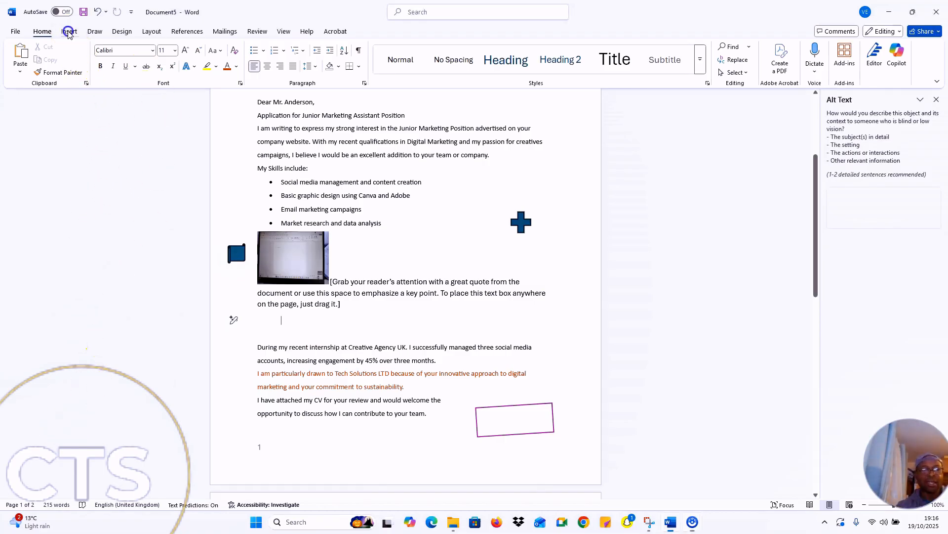
left_click(69, 33)
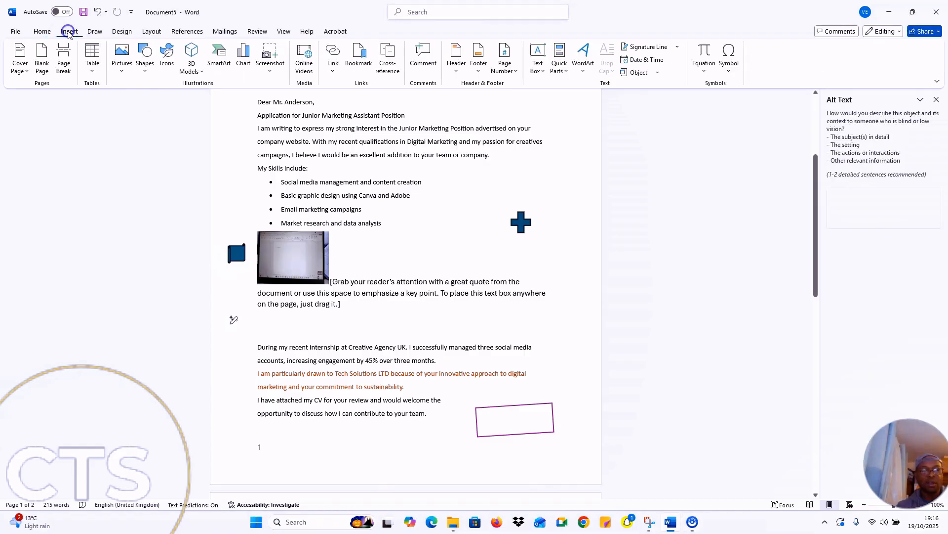
left_click(170, 60)
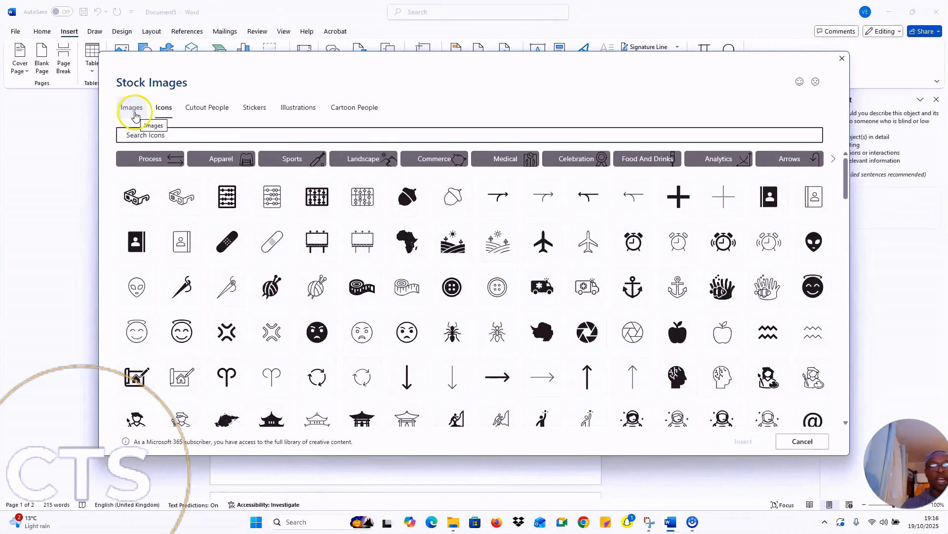
left_click(134, 112)
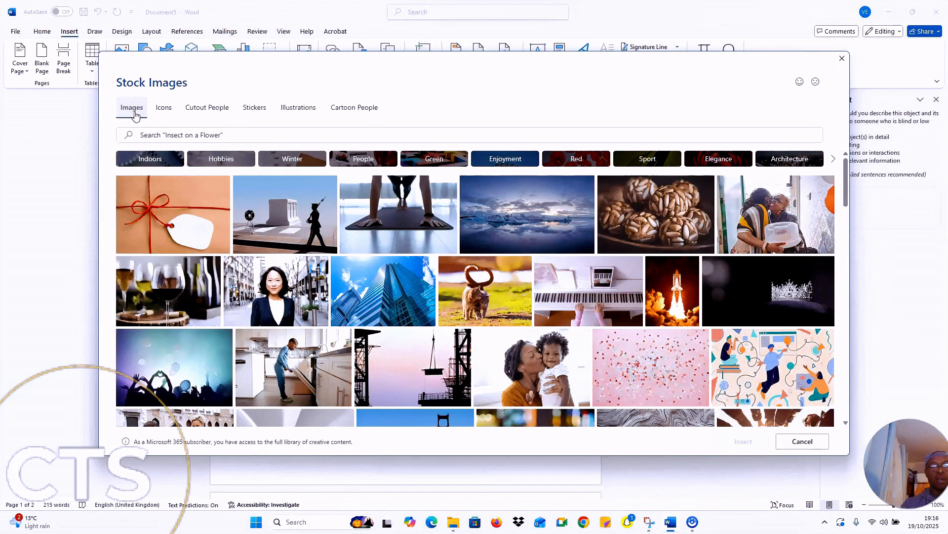
left_click(163, 112)
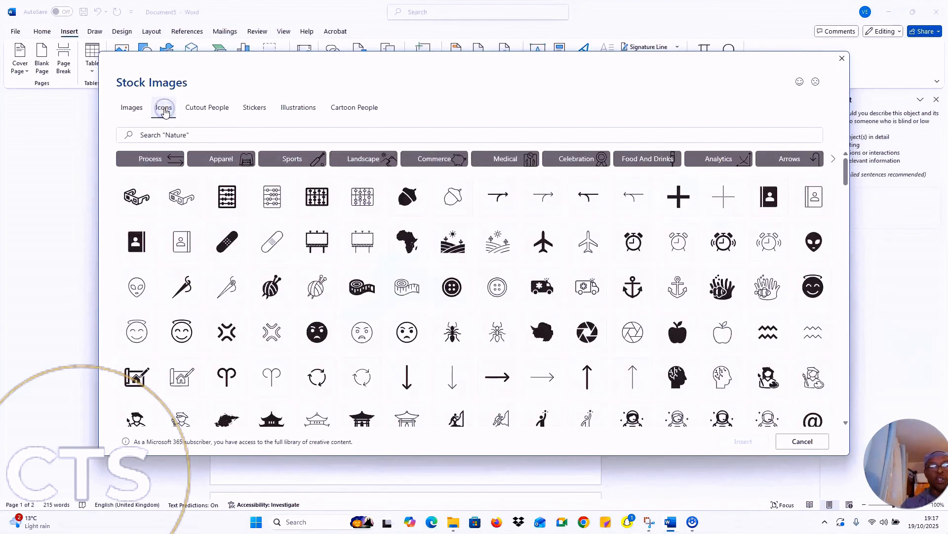
left_click(318, 294)
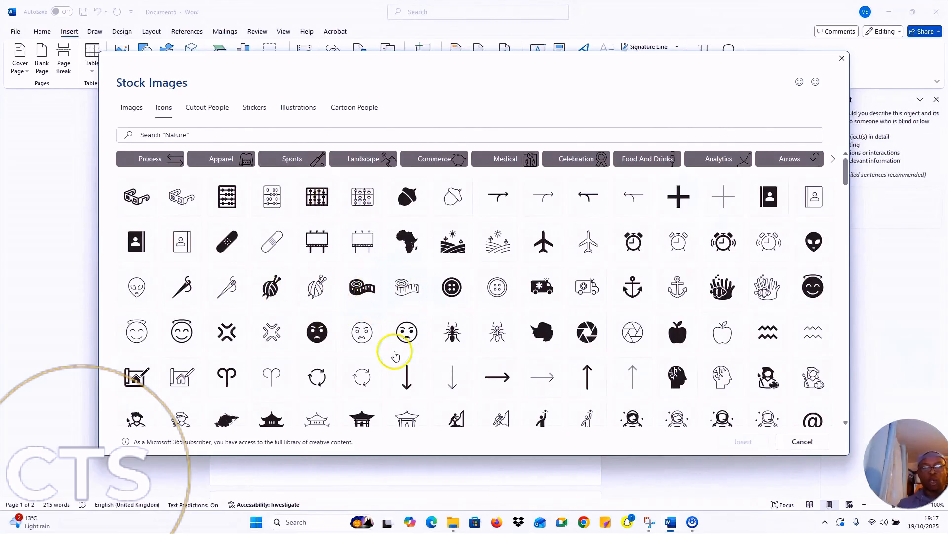
scroll(391, 357, "down", 7)
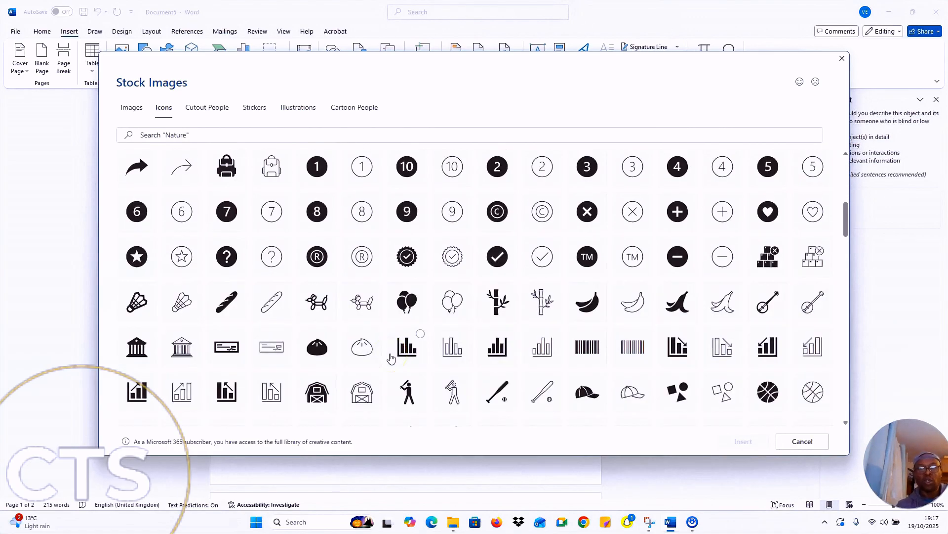
scroll(395, 345, "up", 10)
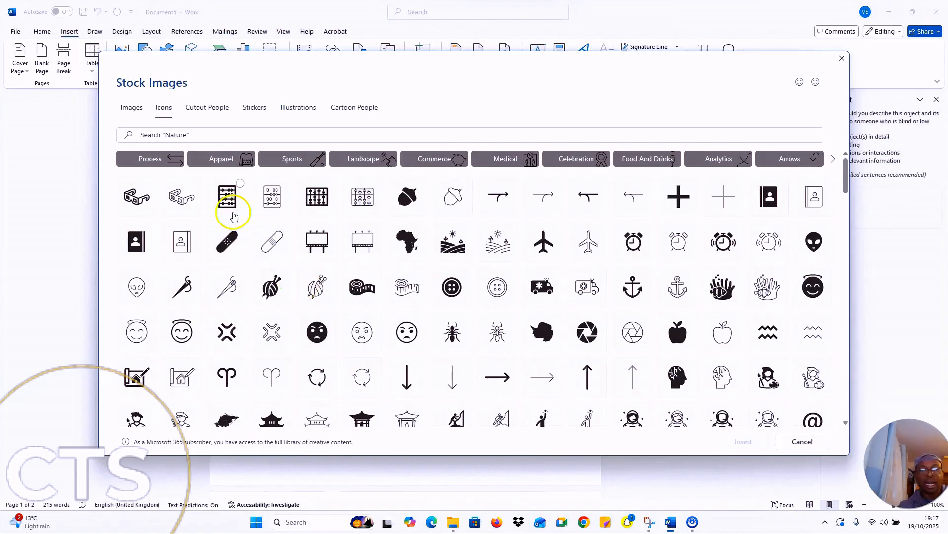
left_click(190, 198)
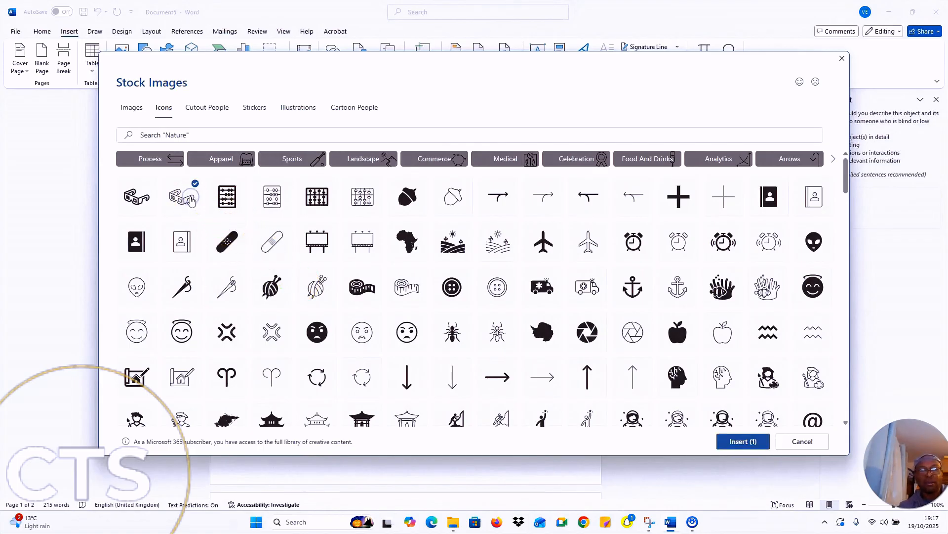
left_click(741, 442)
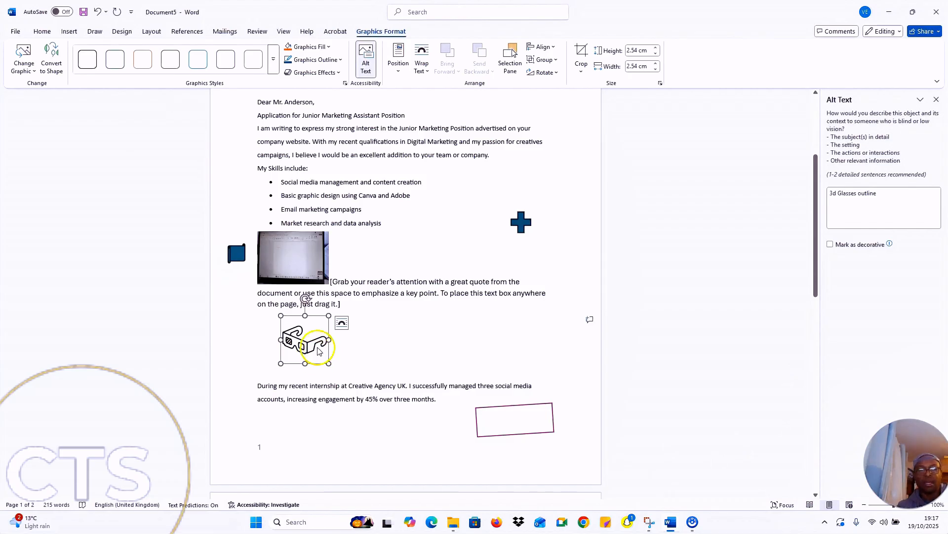
left_click(384, 347)
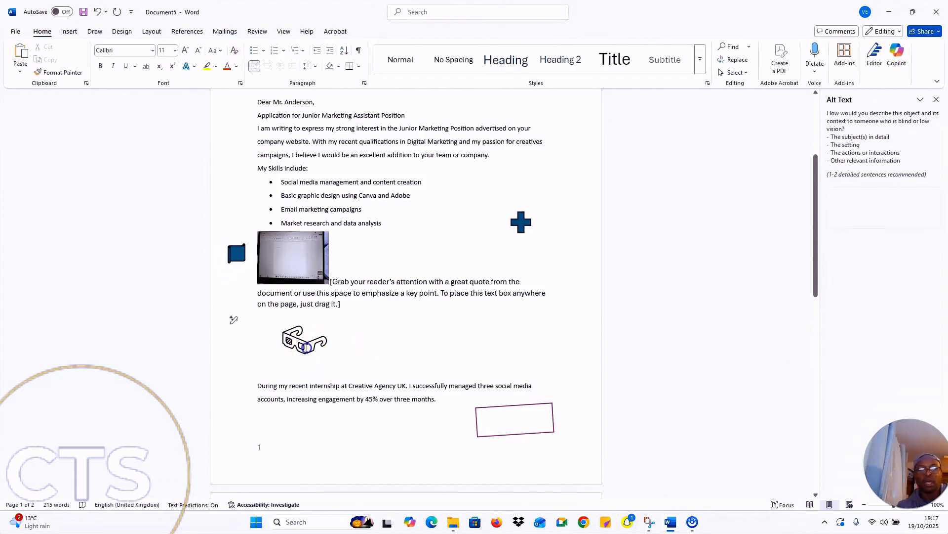
- Delete the outlined 3D glasses icon below the placeholder quote text
left_click(307, 355)
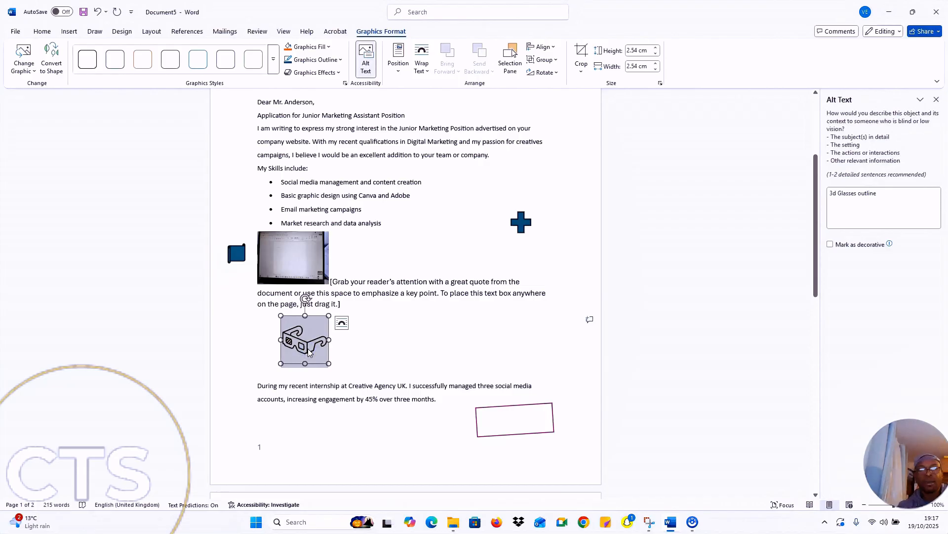
left_click_drag(310, 348, 323, 346)
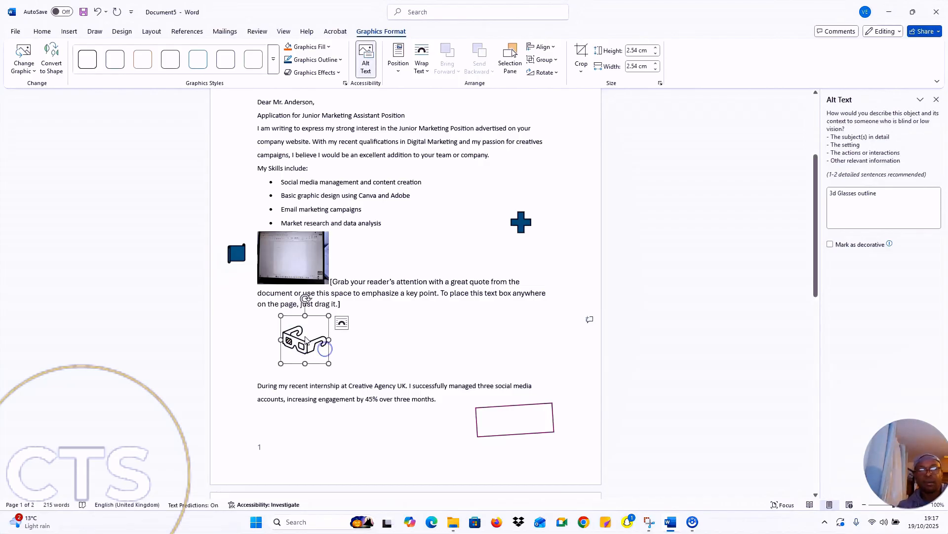
left_click(306, 337)
left_click(408, 340)
left_click(316, 345)
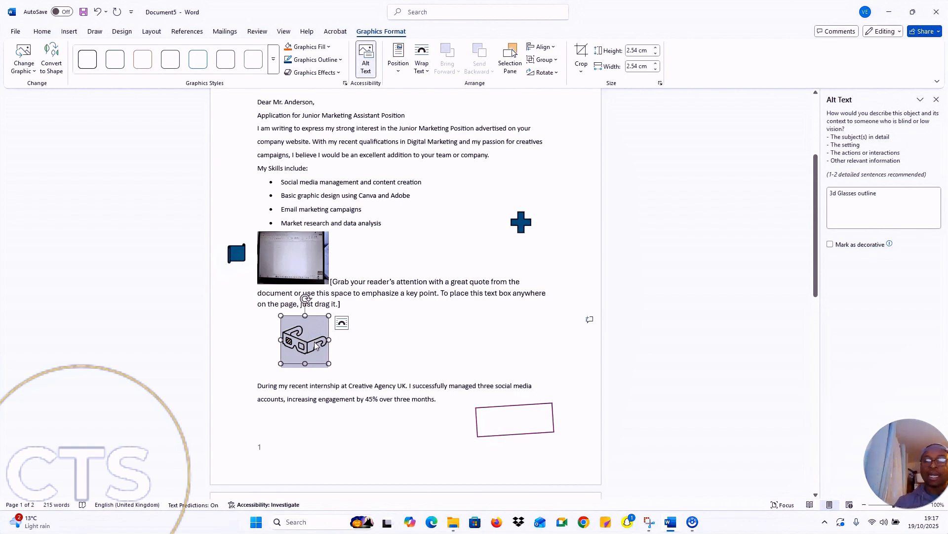
key("Delete")
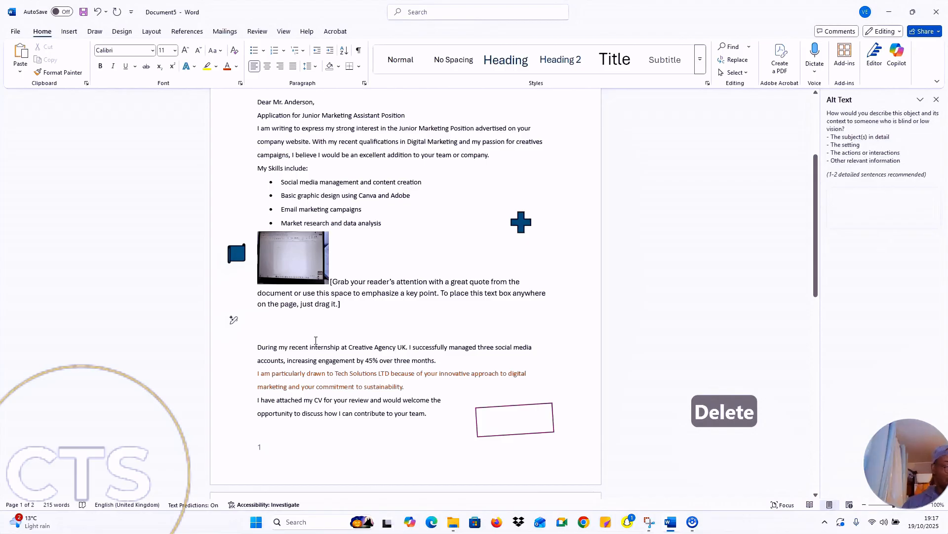
- Insert the outlined anemone and clownfish stock icon below the placeholder quote text
left_click(68, 32)
left_click(167, 56)
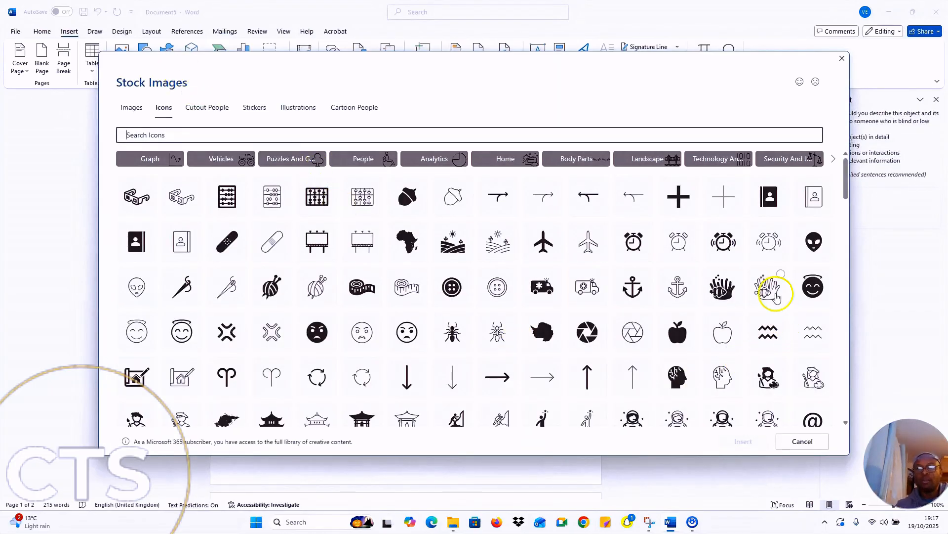
left_click(768, 293)
left_click(743, 441)
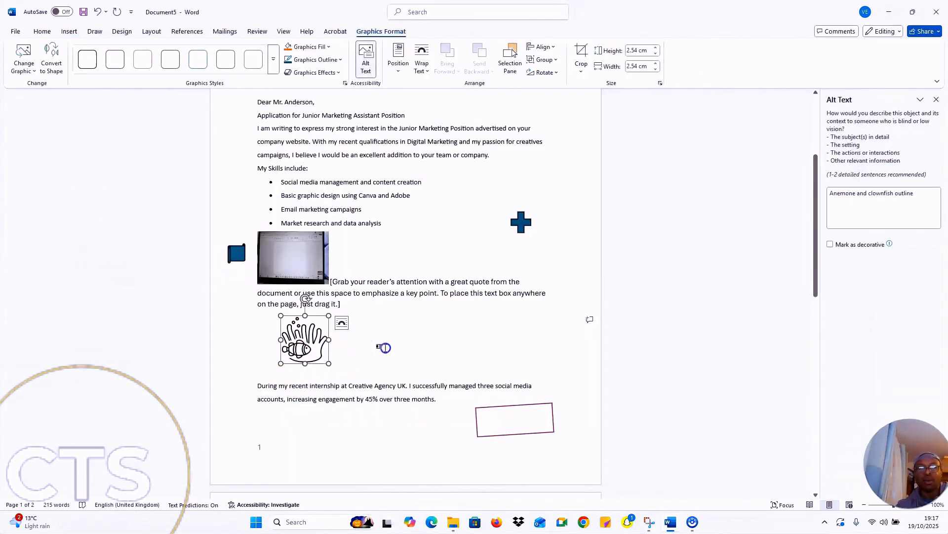
left_click(384, 348)
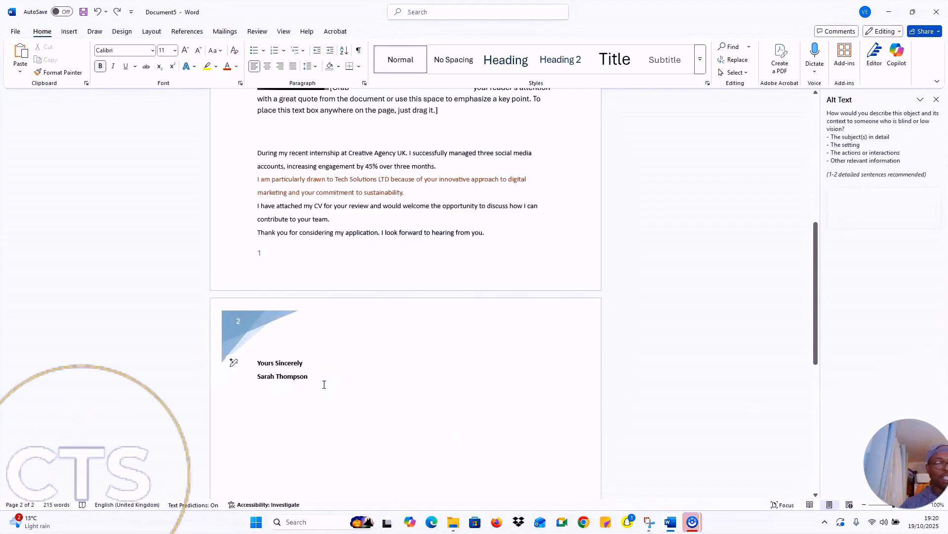
- Select the whole letter and try the last custom margins of 2.5 cm on every side
mouse_move(324, 385)
left_mouse_down()
mouse_move(148, 79)
mouse_move(93, 53)
left_mouse_up()
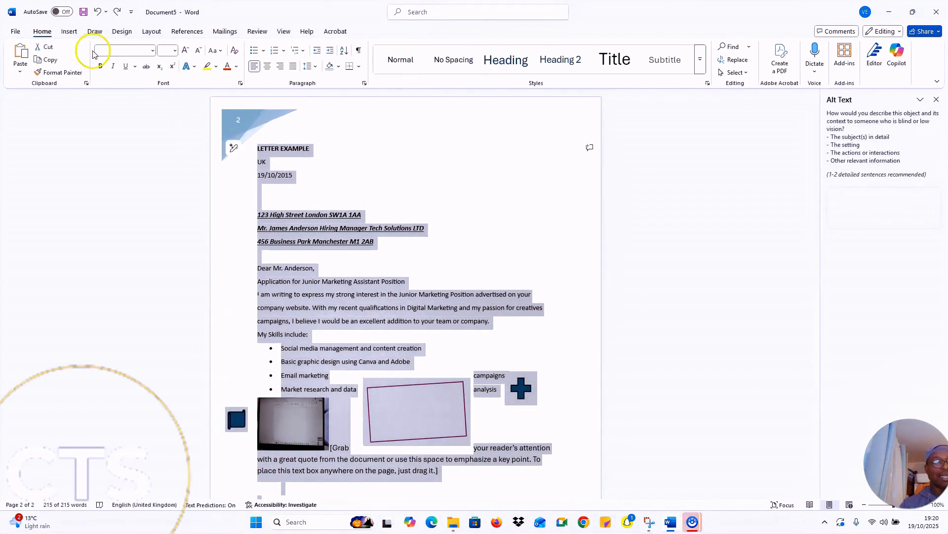
left_click(69, 31)
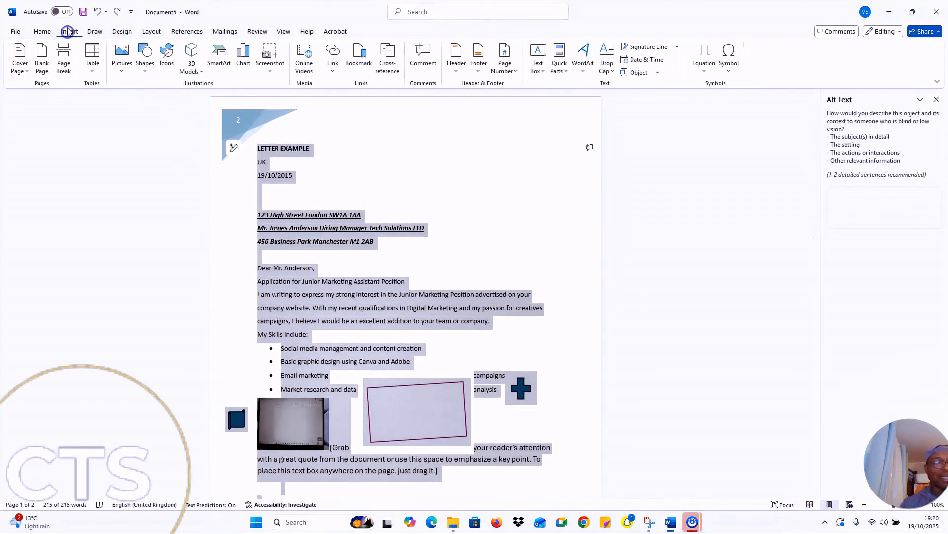
left_click(149, 32)
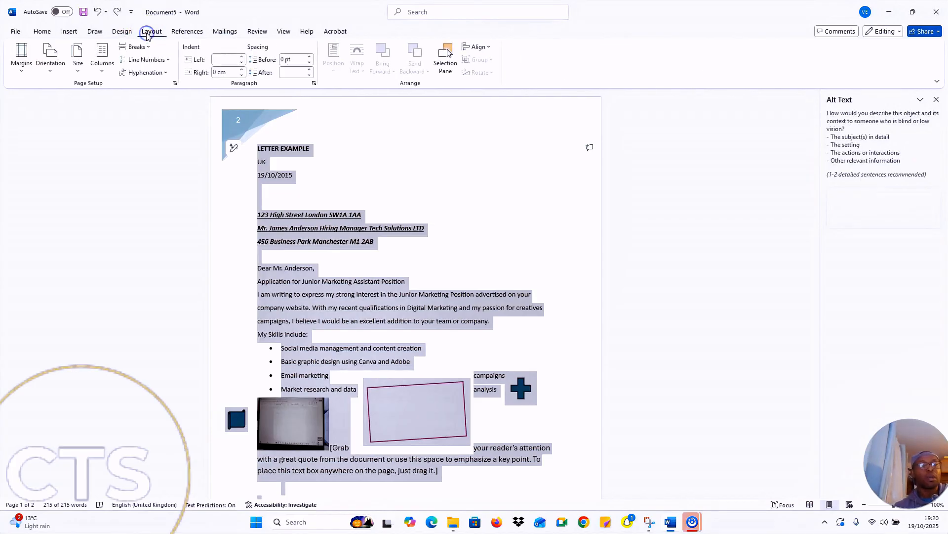
left_click(21, 58)
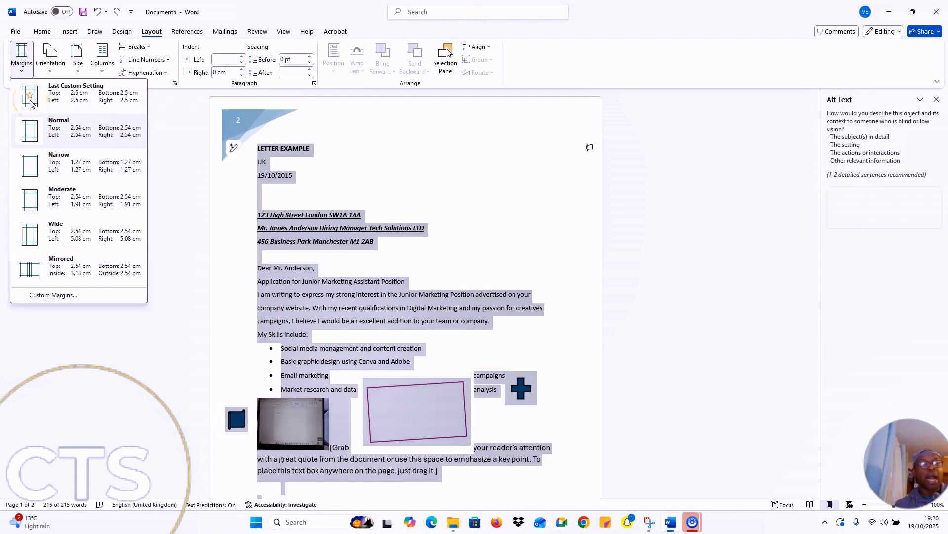
left_click(30, 99)
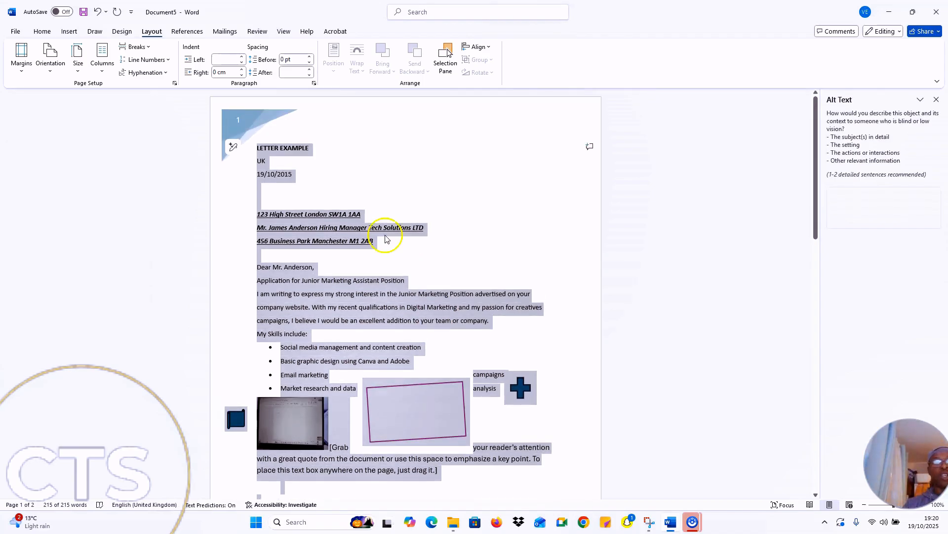
- Try the Normal, Narrow and Moderate margin presets on the letter
left_click(24, 58)
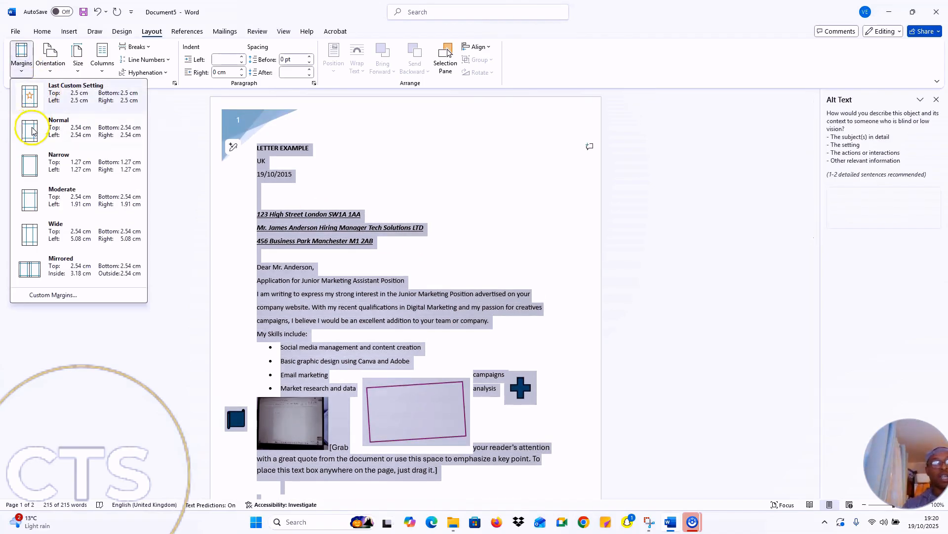
left_click(29, 134)
left_click(21, 55)
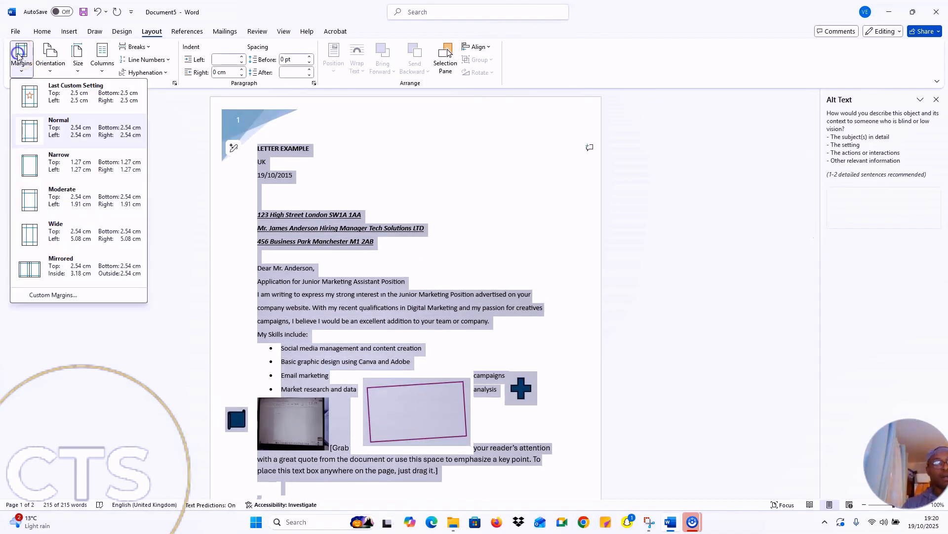
left_click(25, 163)
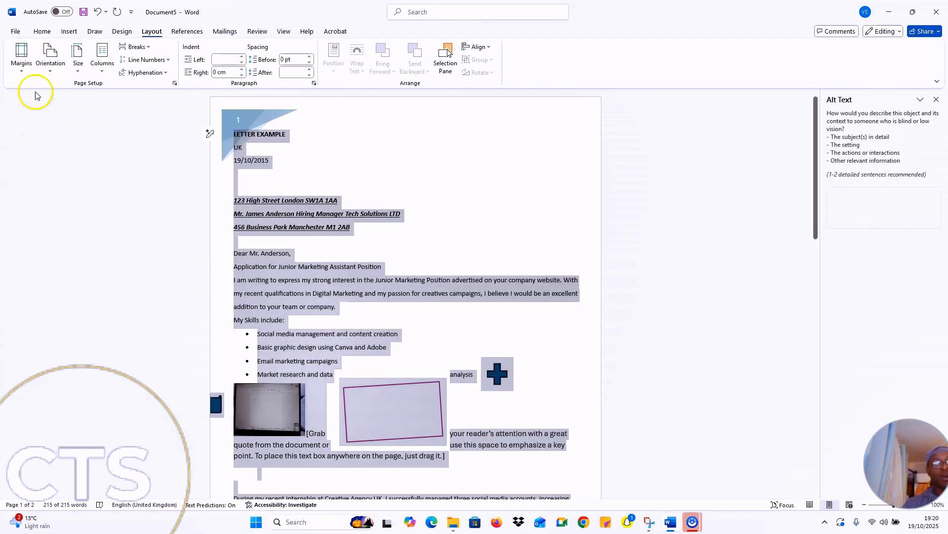
left_click(21, 58)
left_click(35, 201)
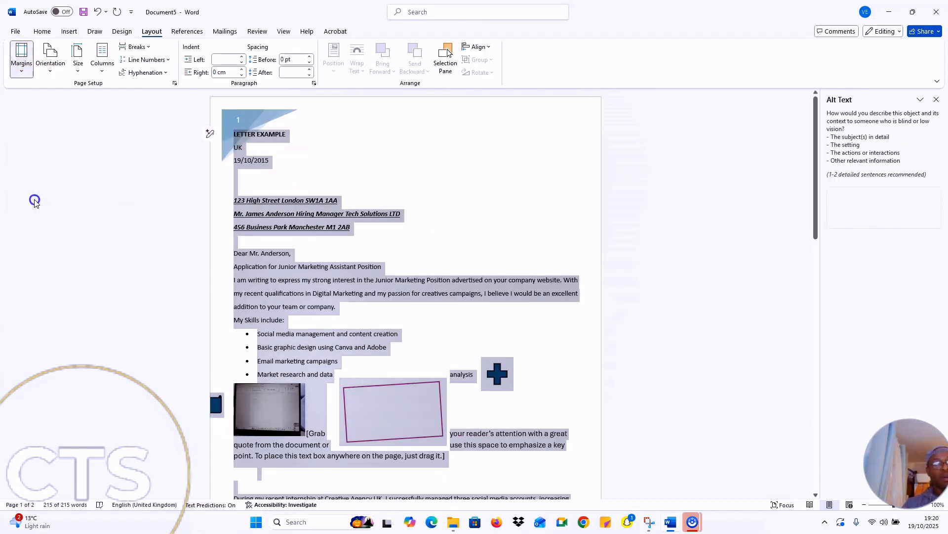
- Try the Wide and Mirrored margin presets and return the letter to Normal 2.54 cm margins
left_click(21, 58)
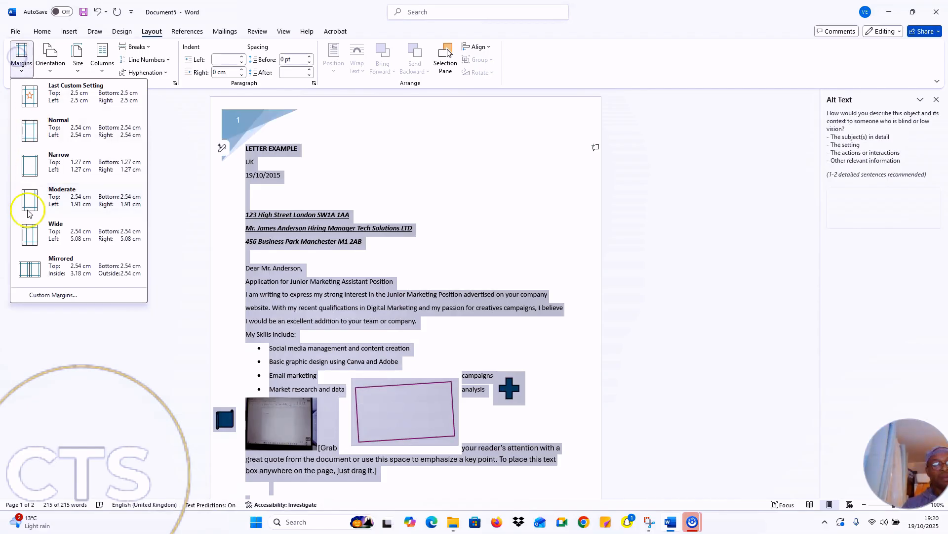
left_click(29, 233)
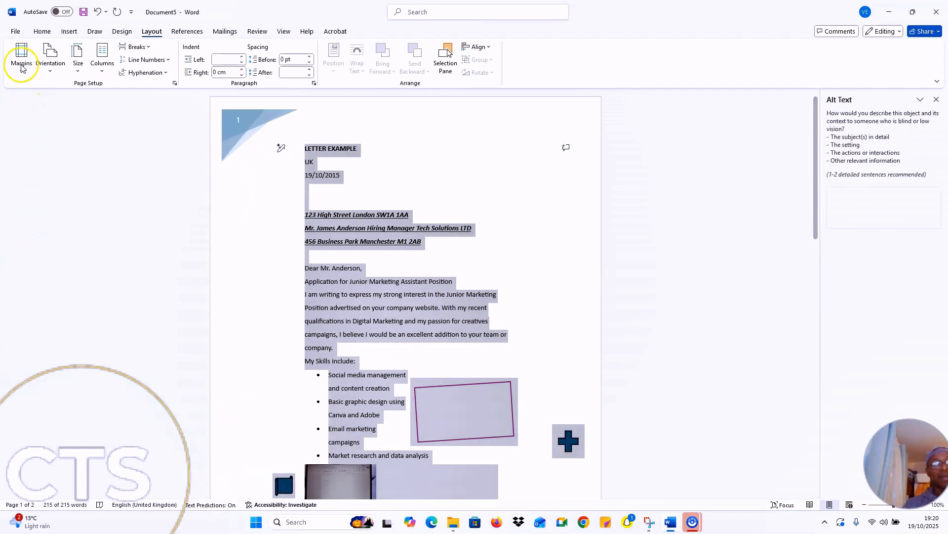
left_click(21, 63)
left_click(22, 268)
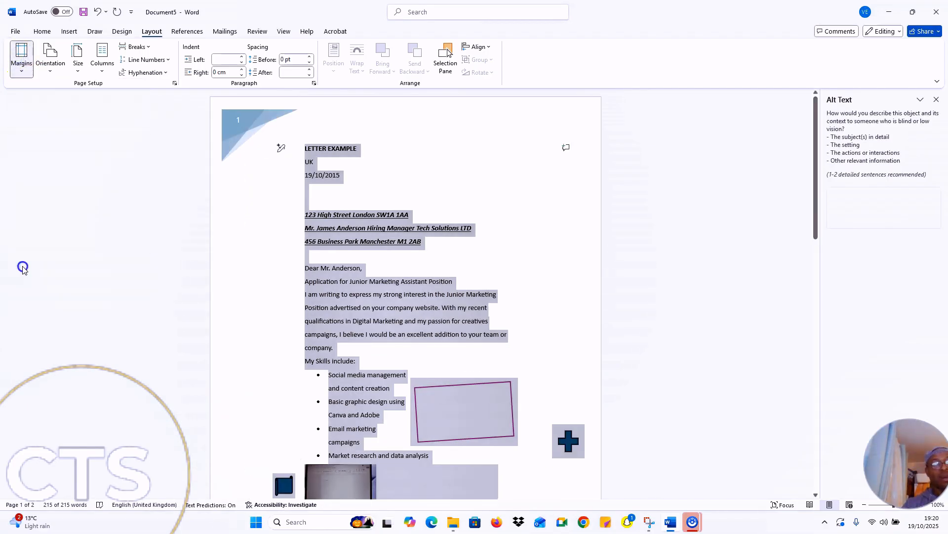
left_click(25, 55)
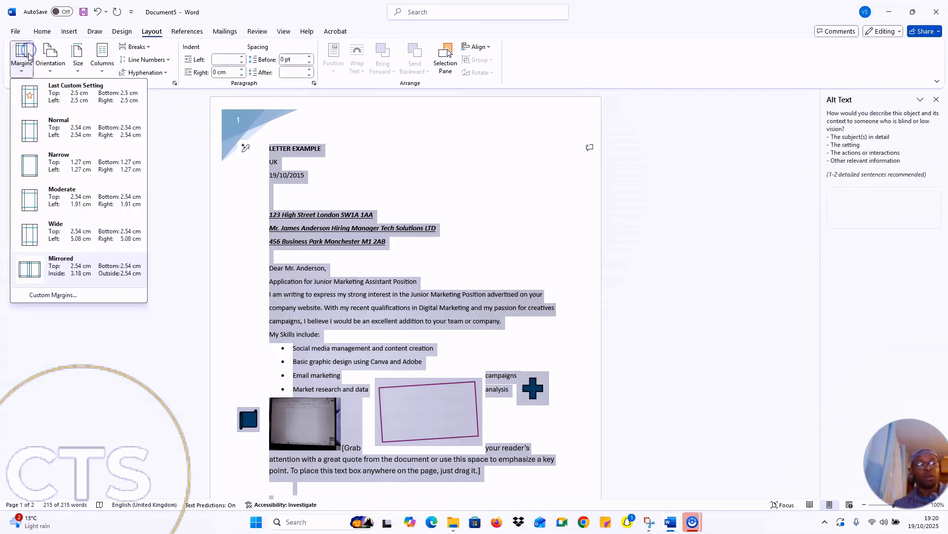
left_click(31, 131)
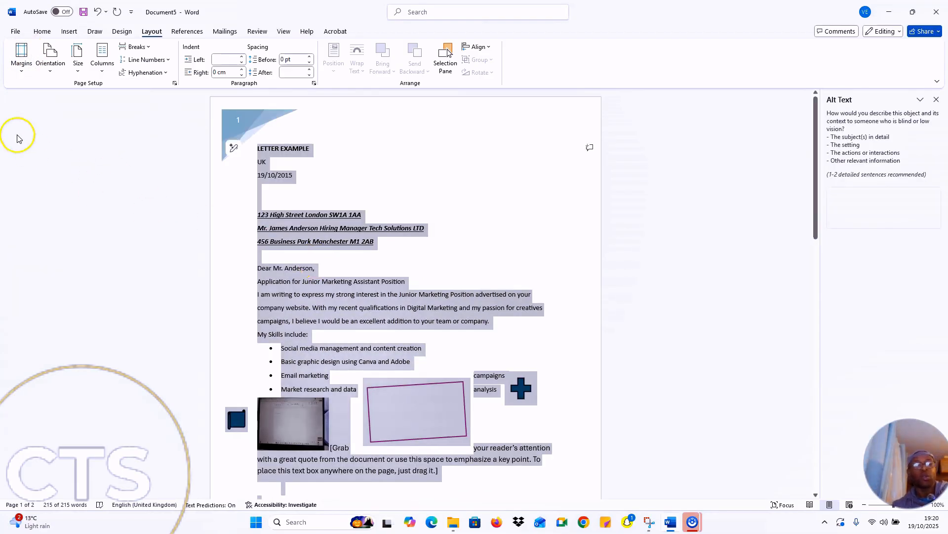
- Try landscape page orientation for the letter
left_click(24, 57)
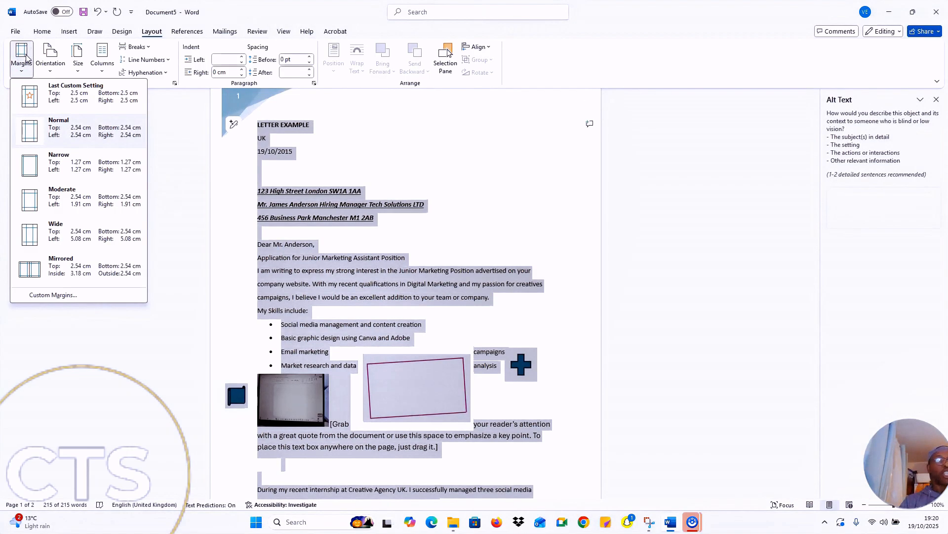
left_click(51, 56)
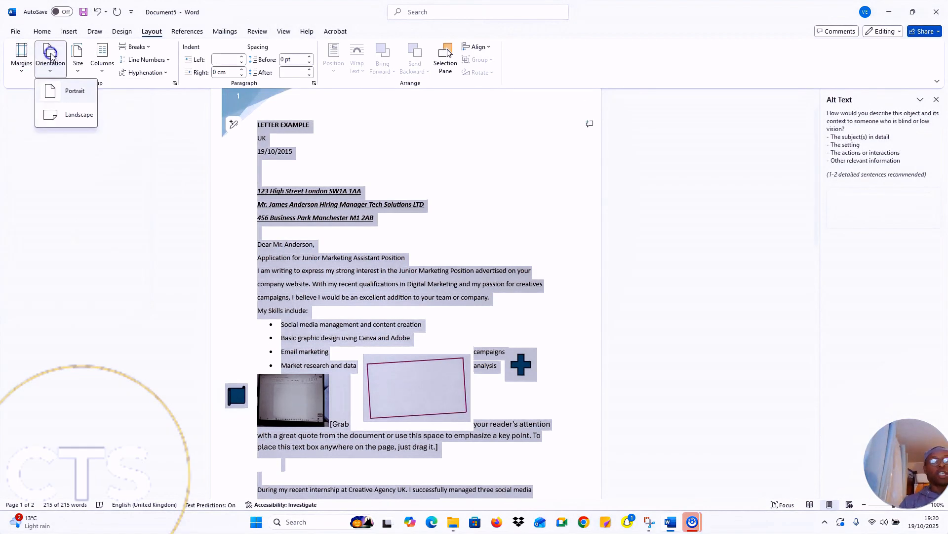
left_click(59, 112)
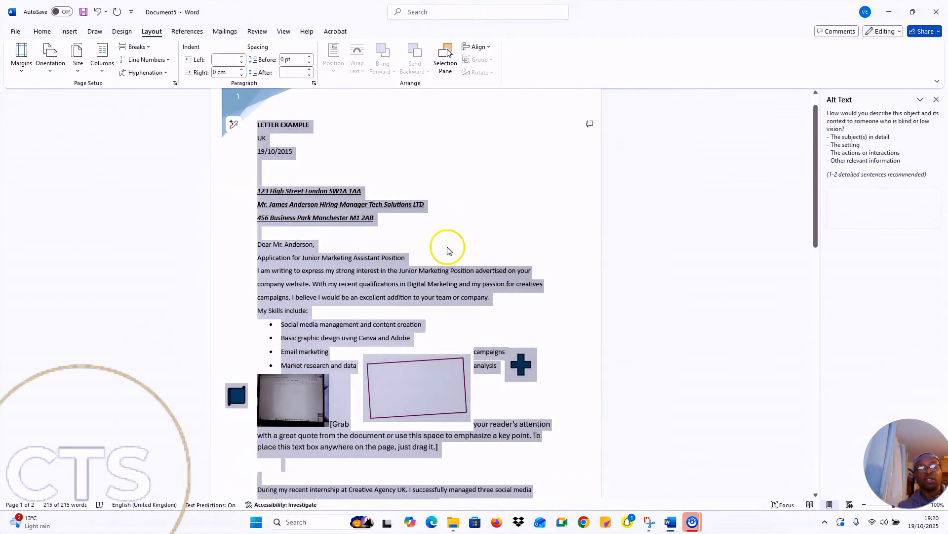
- Try the Letter and Legal paper sizes and return the document to A4
scroll(437, 253, "down", 5)
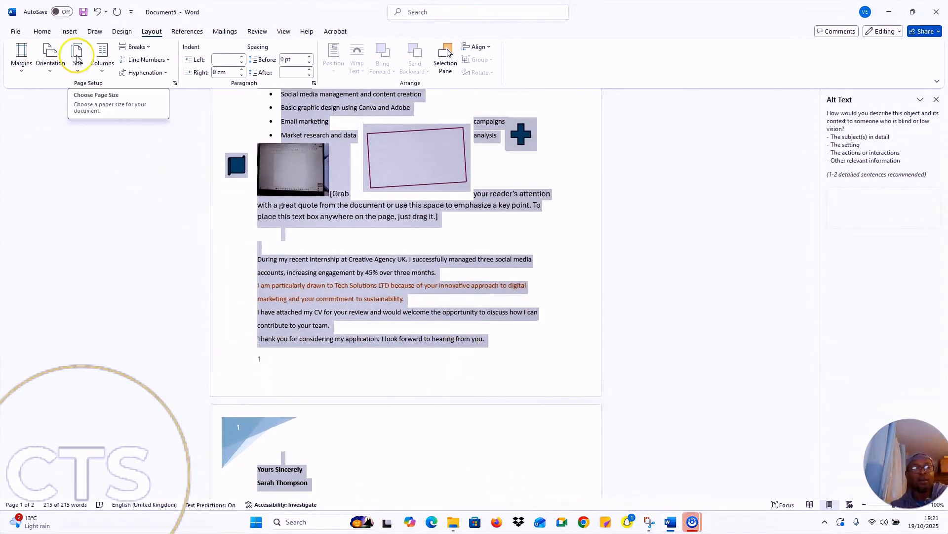
left_click(78, 58)
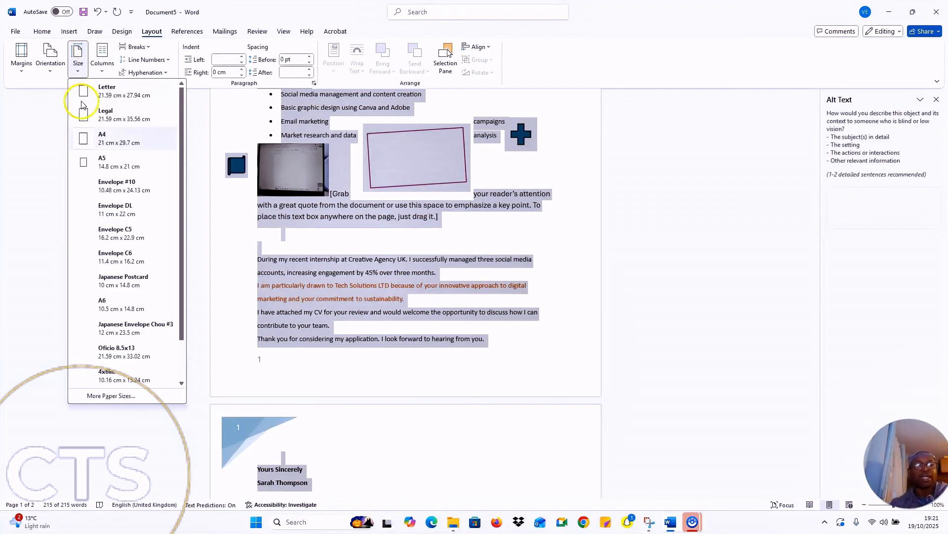
left_click(89, 95)
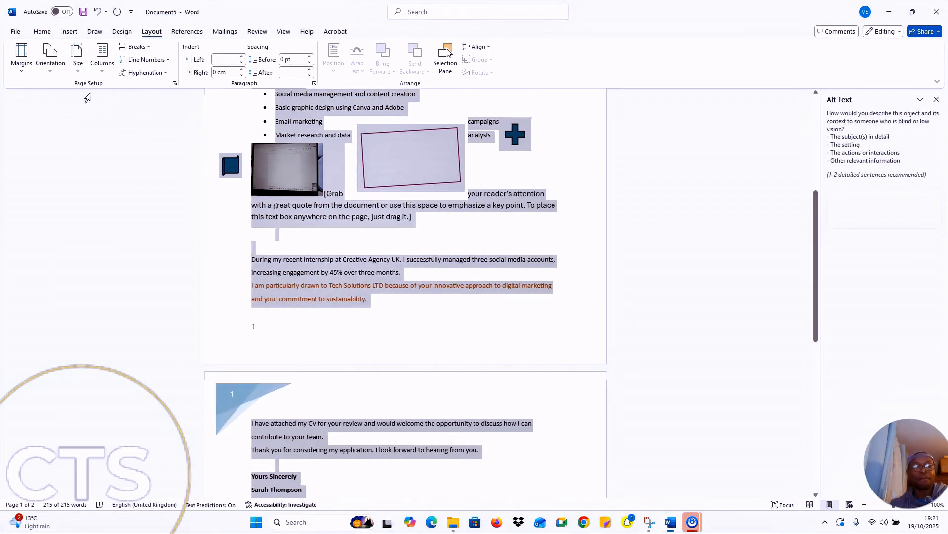
left_click(78, 64)
left_click(88, 113)
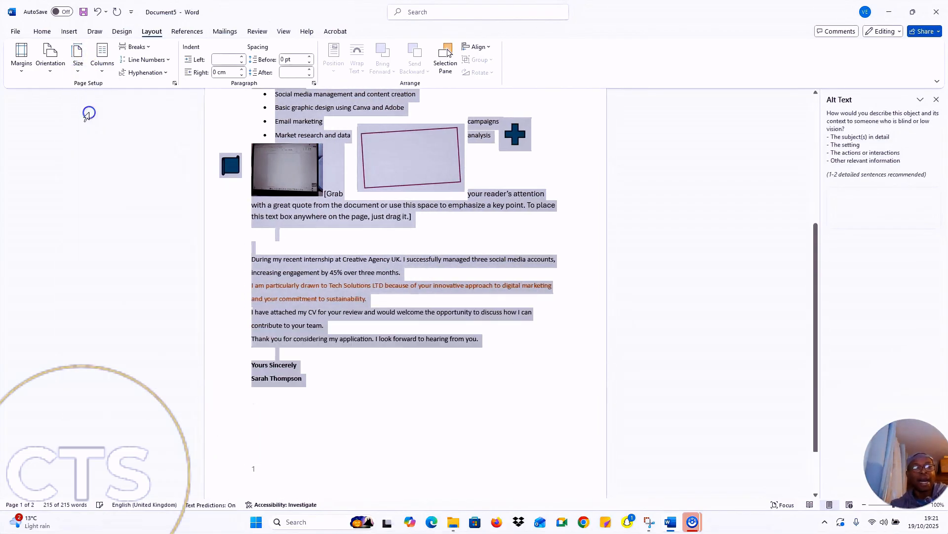
left_click(78, 62)
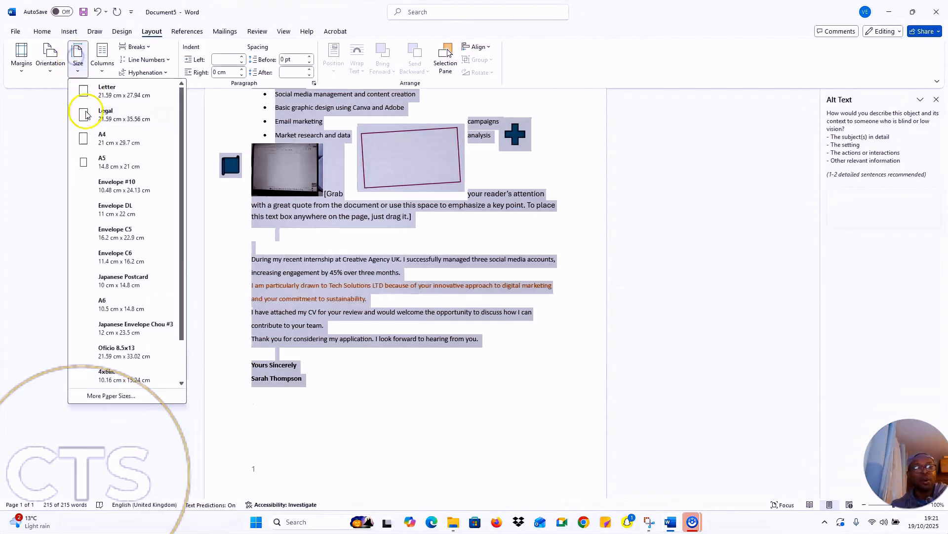
left_click(88, 136)
- Select the whole letter again and change the paper size to Envelope C5, 16.2 x 22.9 cm
scroll(296, 291, "down", 6)
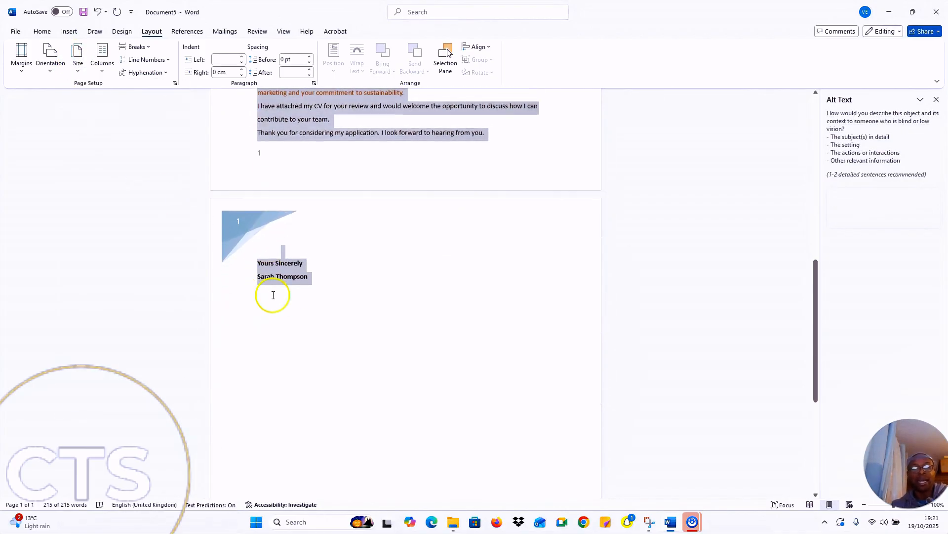
left_click_drag(337, 289, 188, 43)
left_click(78, 62)
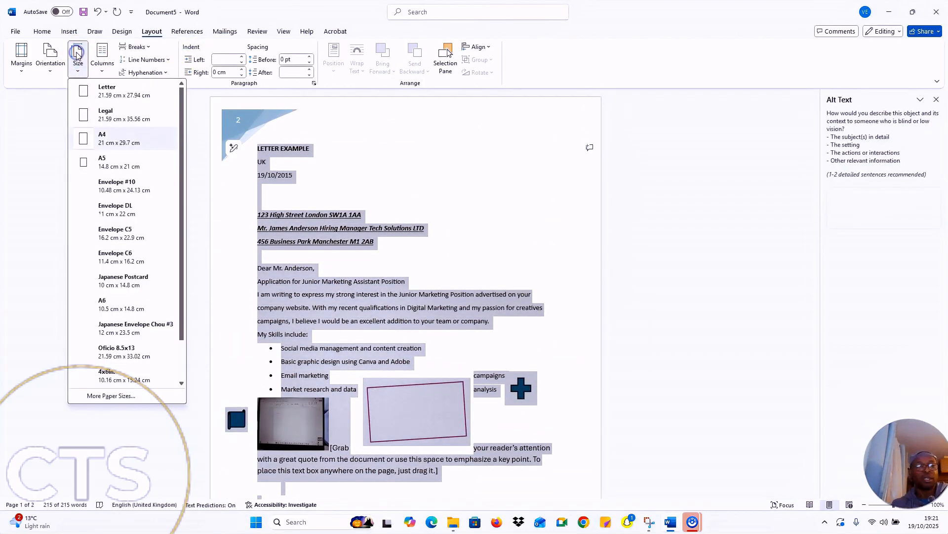
left_click(116, 233)
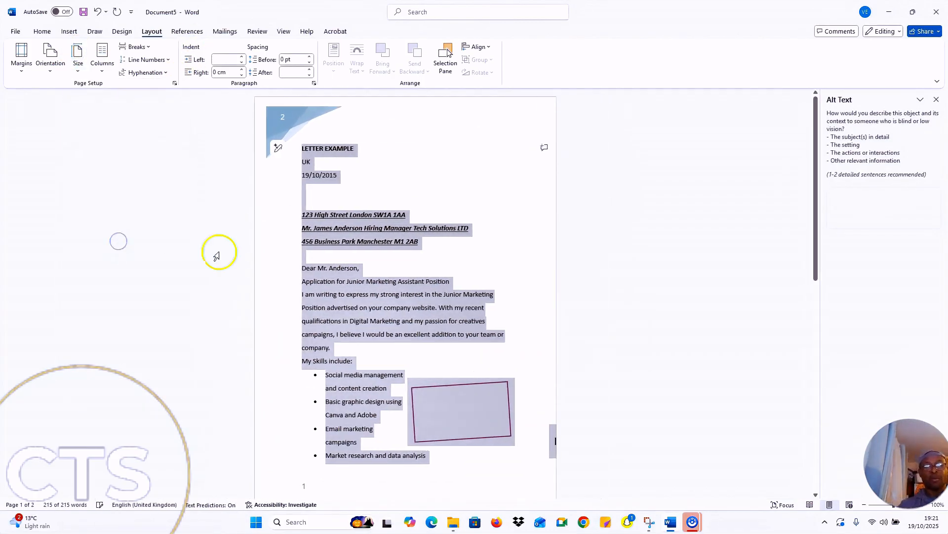
scroll(335, 284, "down", 5)
scroll(336, 284, "down", 7)
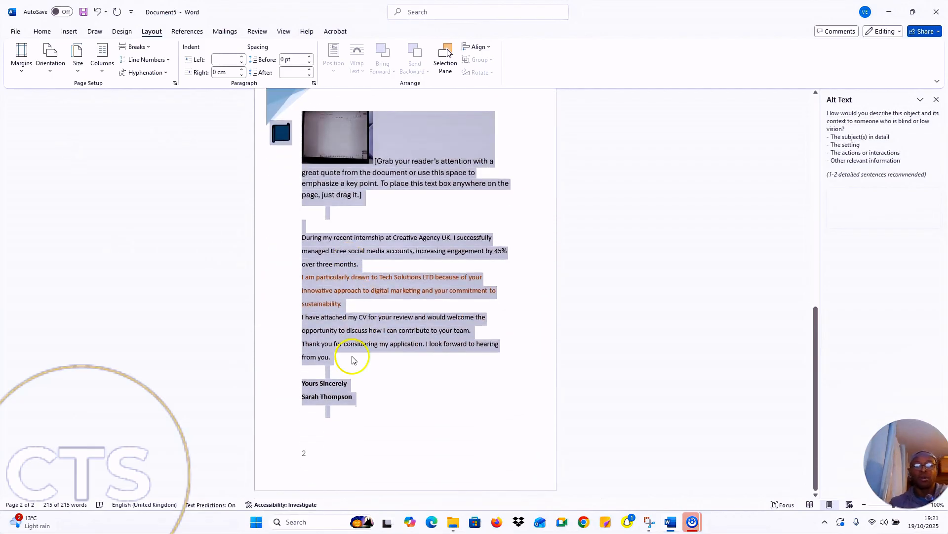
- Try inserting a page break with the whole letter selected, undo it and look over the break types again
left_click(363, 389)
left_click_drag(368, 411, 227, 8)
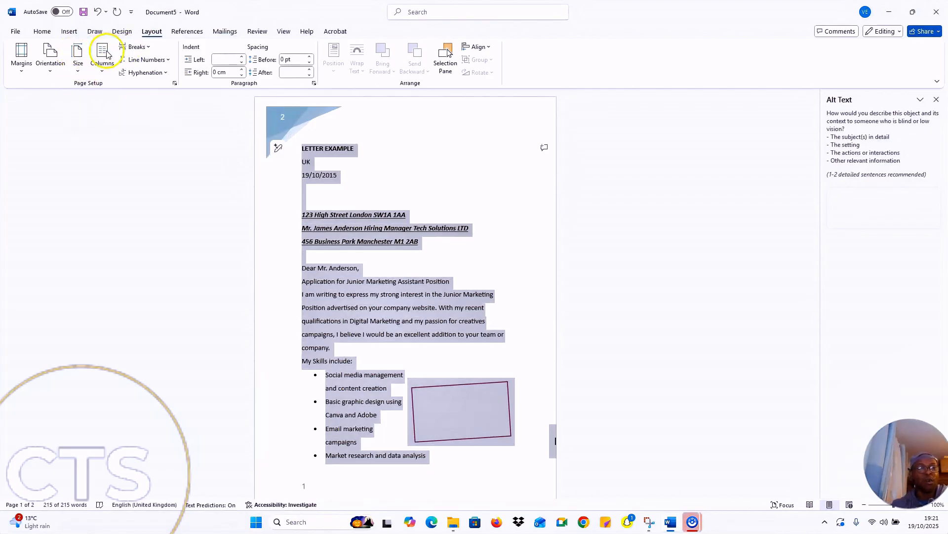
left_click(142, 47)
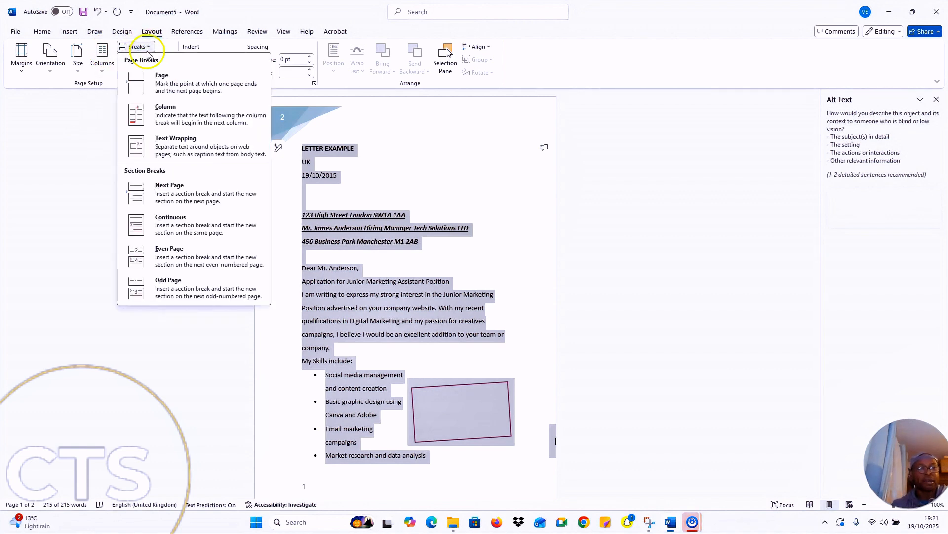
left_click(169, 92)
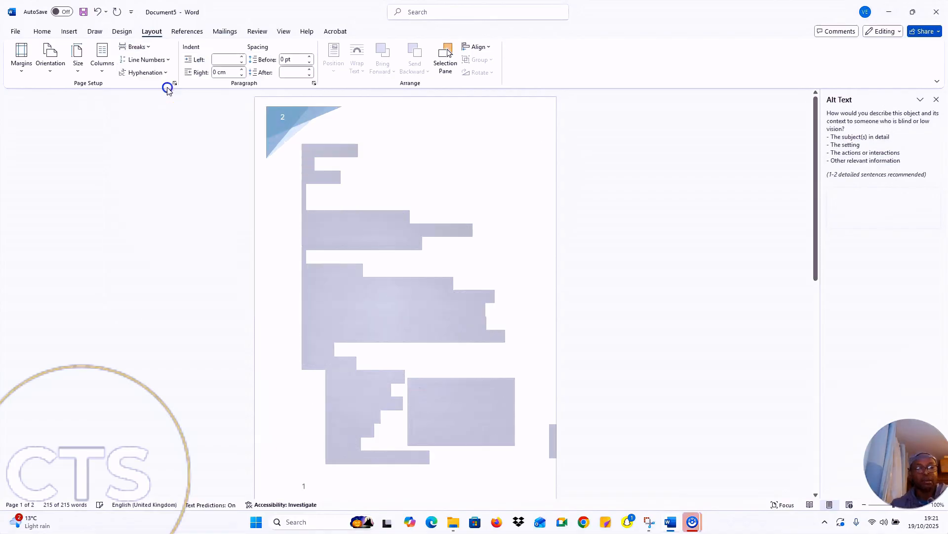
scroll(371, 204, "down", 5)
scroll(368, 204, "up", 8)
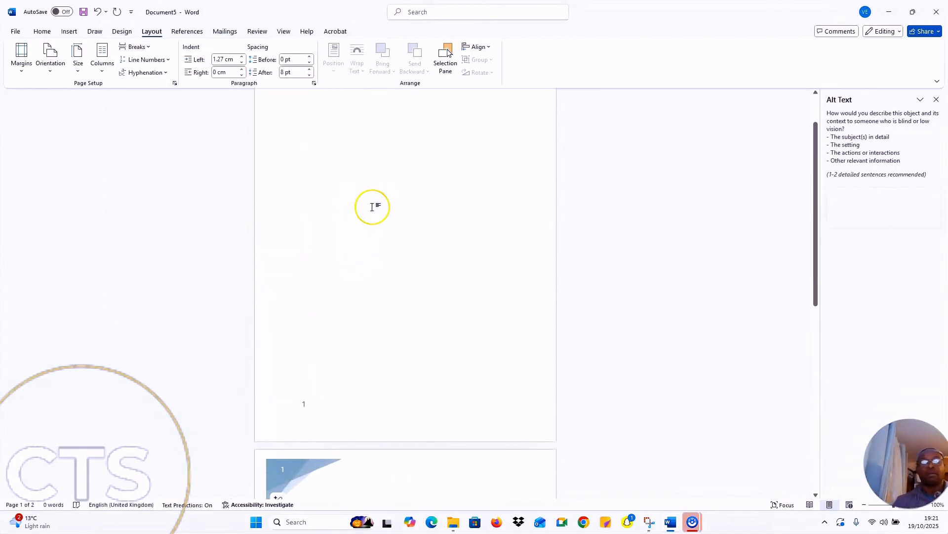
scroll(373, 207, "down", 10)
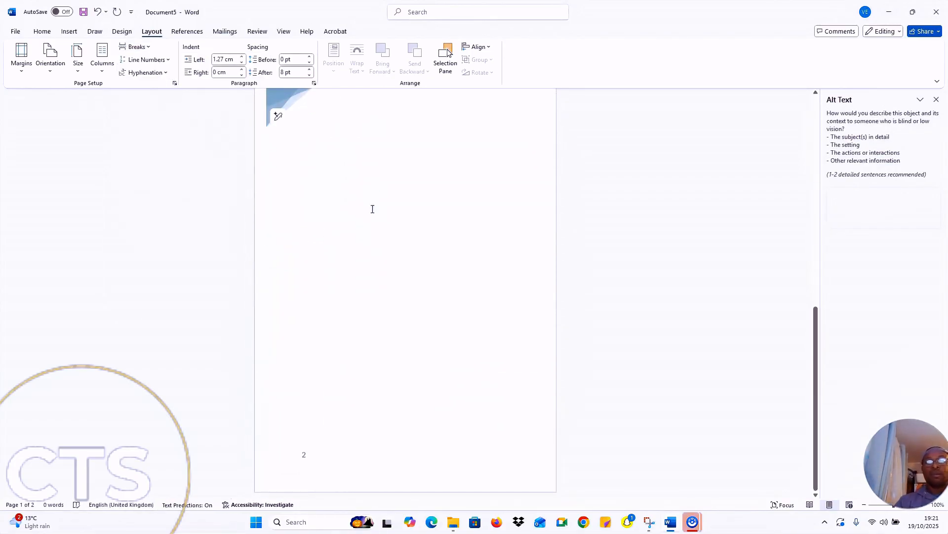
scroll(353, 183, "up", 3)
left_click(352, 183)
scroll(352, 184, "up", 8)
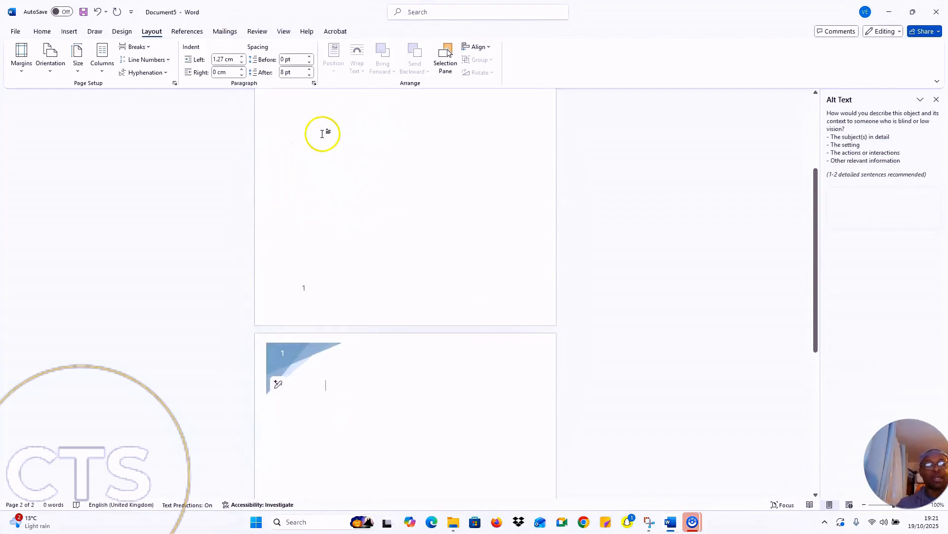
left_click(100, 13)
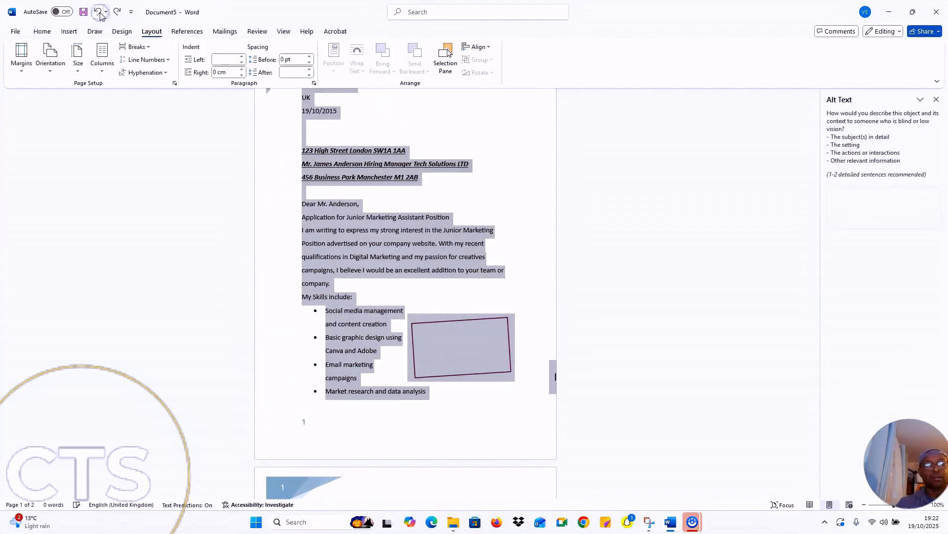
left_click(146, 47)
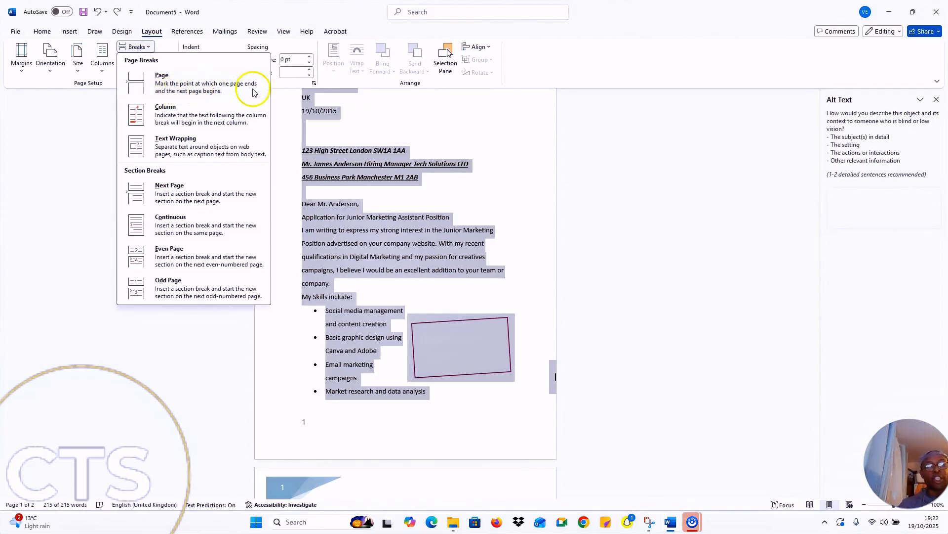
left_click(227, 99)
- Replace the letter's current header with the built-in Blank header
left_click(70, 32)
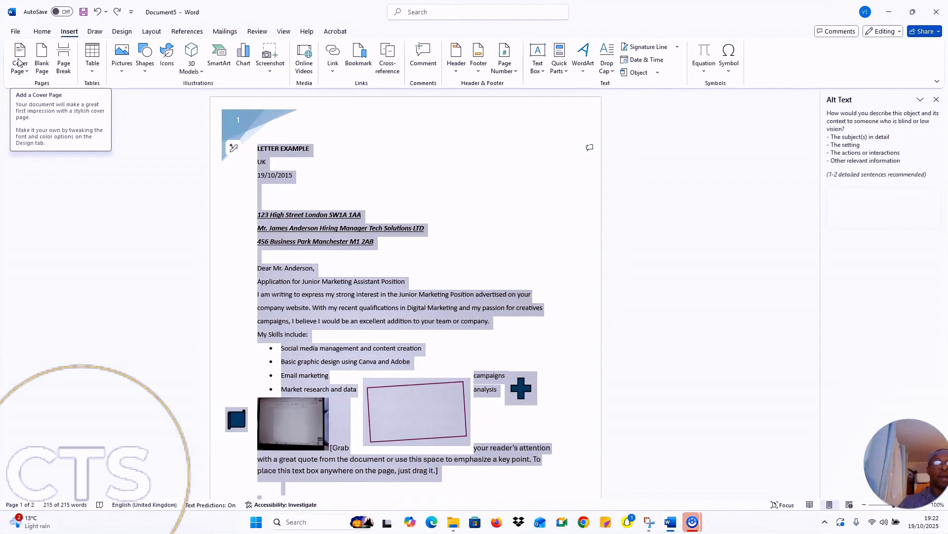
left_click(692, 320)
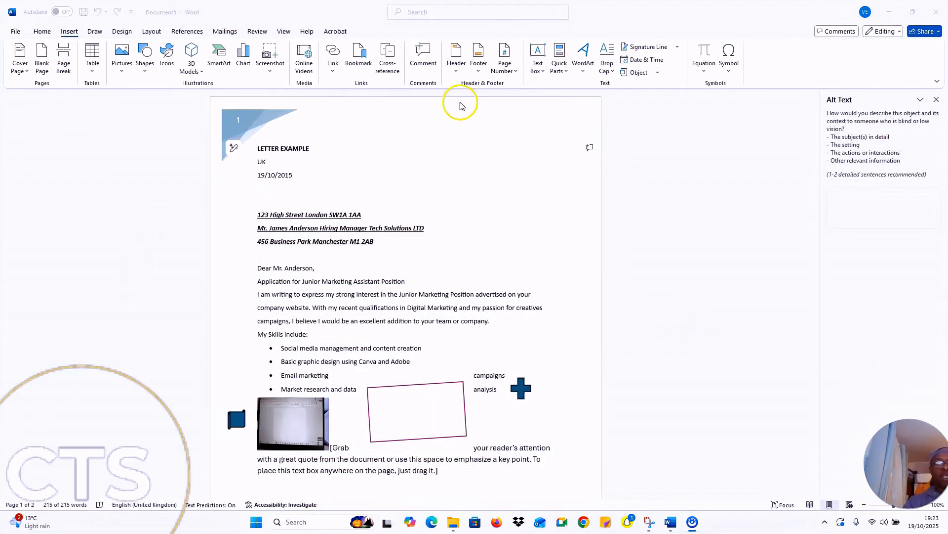
key("ctrl+a")
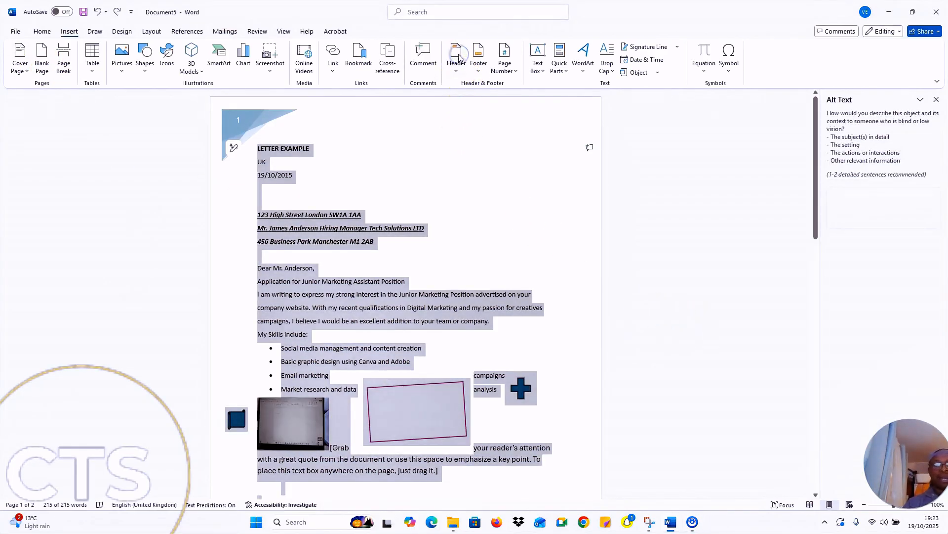
left_click(457, 57)
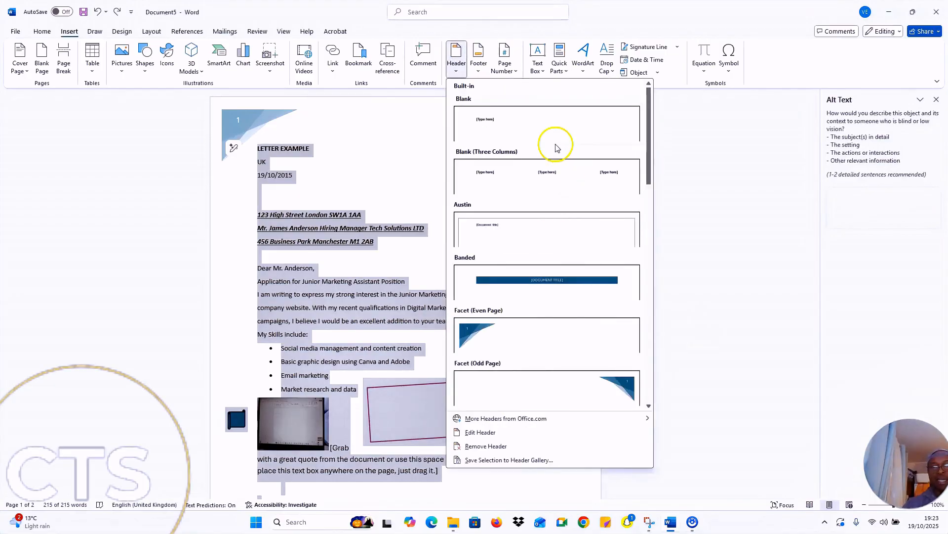
left_click(546, 132)
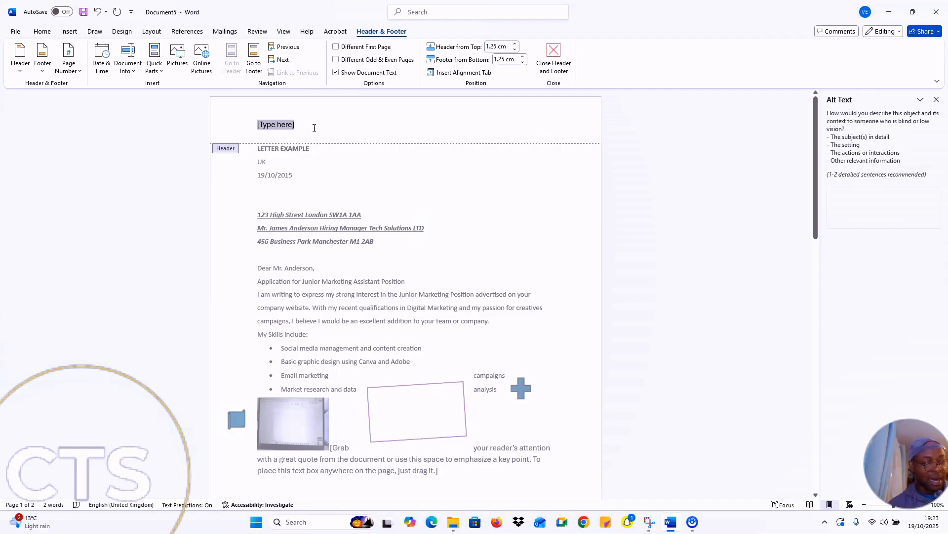
- Replace the header placeholder with the applicant's full name, add a blank line below it and return to the letter body
key("BackSpace")
key("BackSpace")
key("Caps_Lock")
type("s")
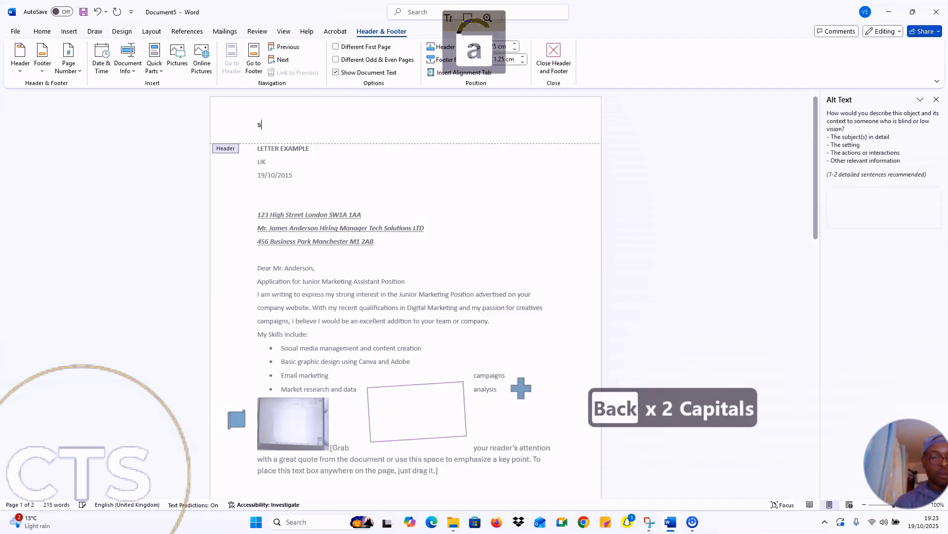
key("BackSpace")
key("Caps_Lock")
type("S")
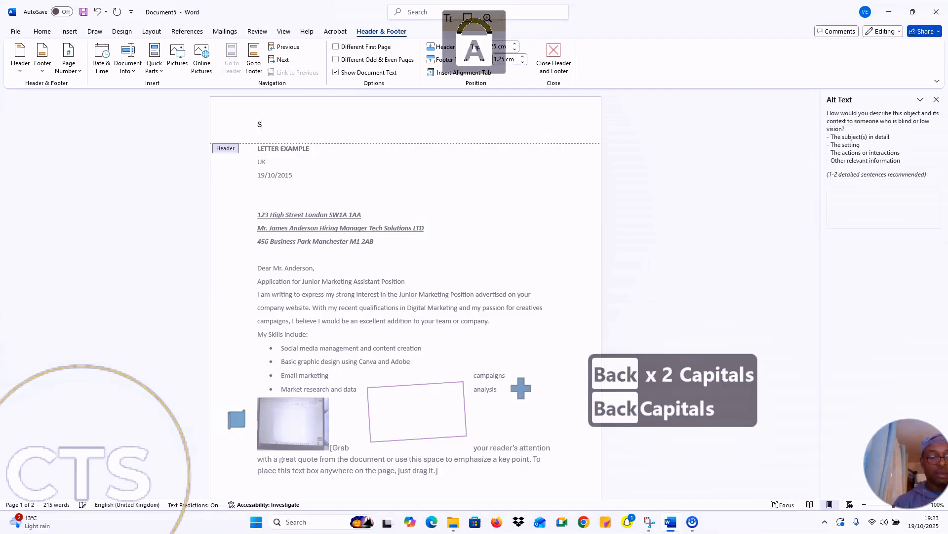
key("Caps_Lock")
type("arah")
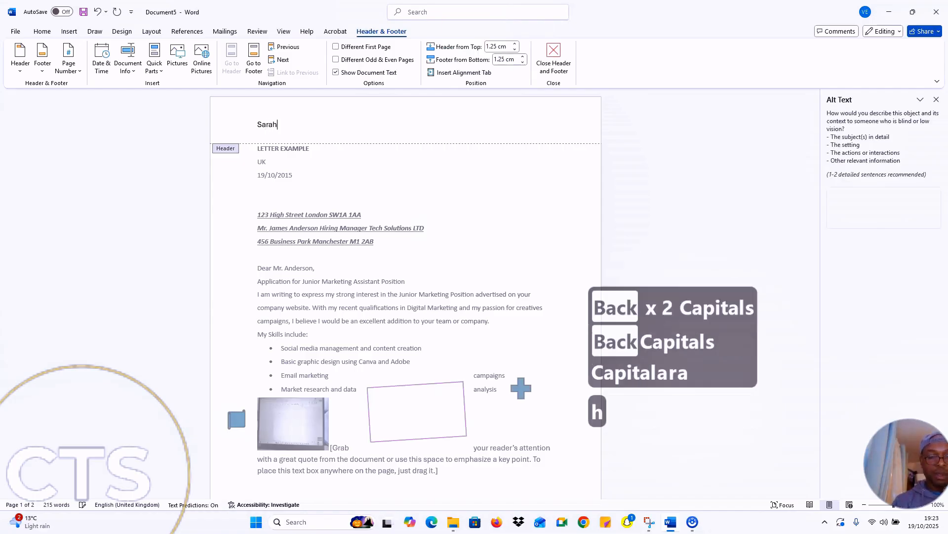
key("Caps_Lock")
type("T")
key("Caps_Lock")
type("hompson")
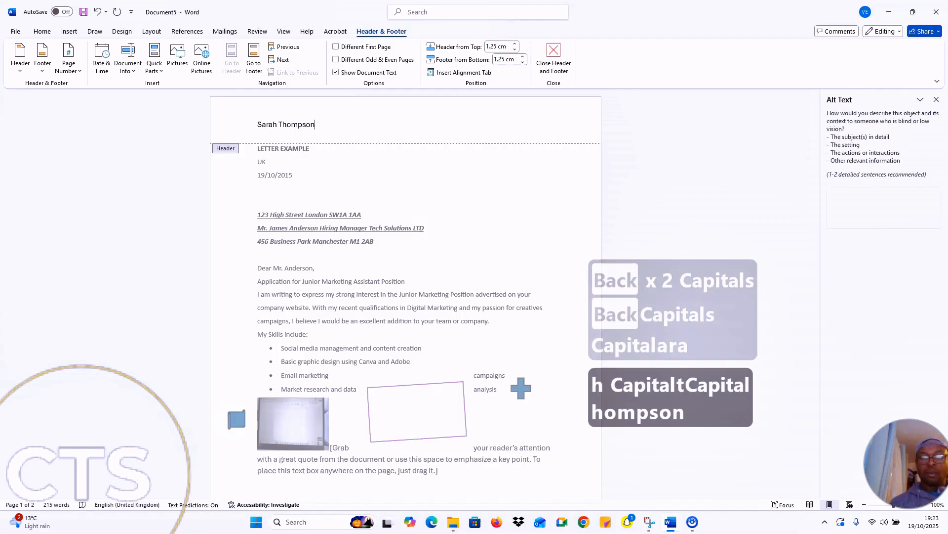
key("Return")
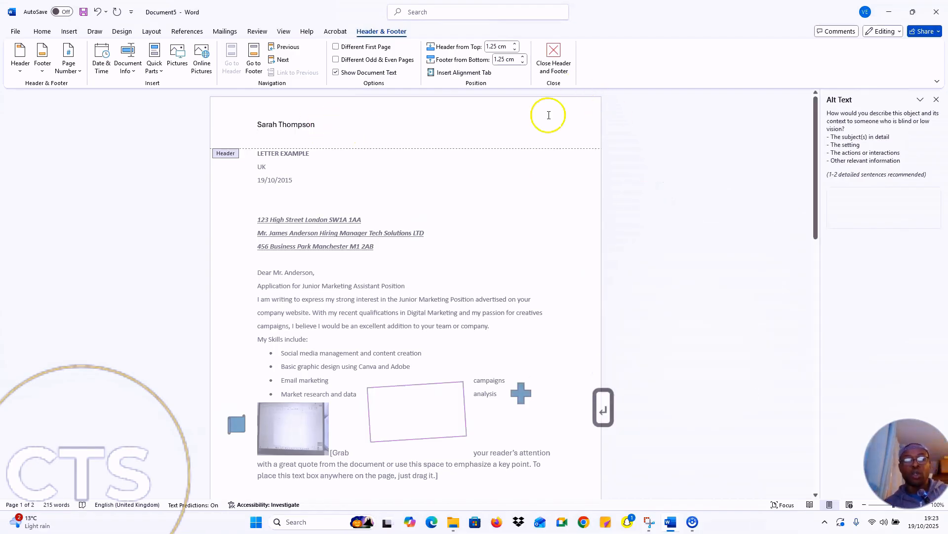
left_click(554, 59)
key("ctrl+a")
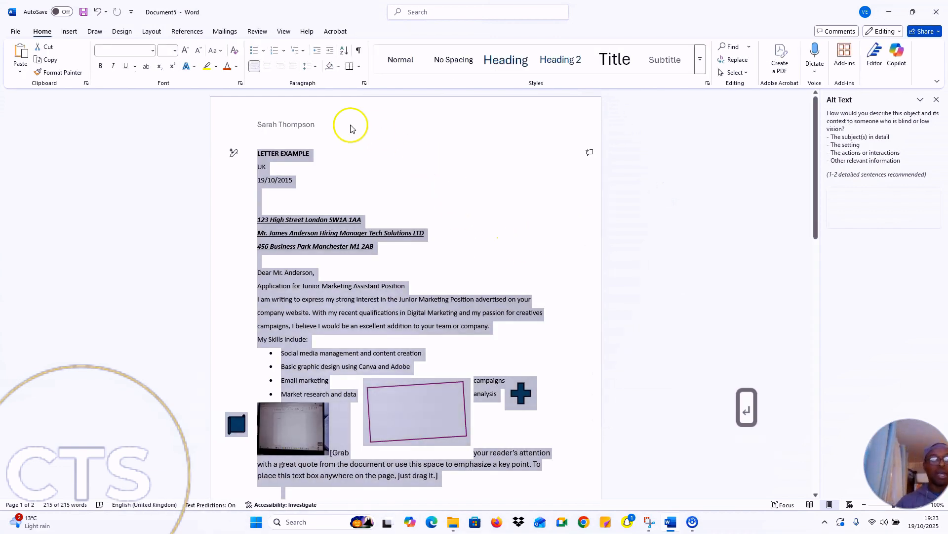
left_click(329, 127)
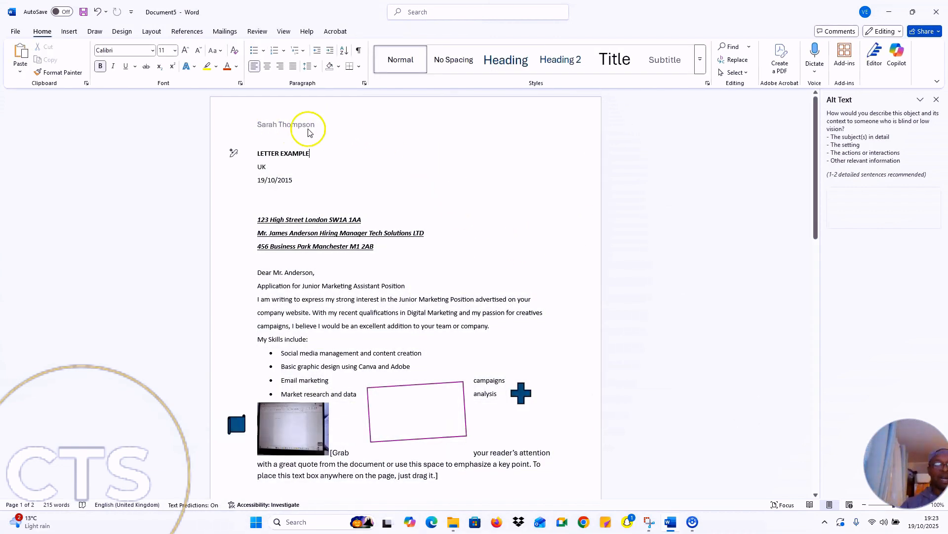
- Replace the letter's footer with the built-in Banded footer, check it across the pages and return to the body text
scroll(491, 332, "down", 10)
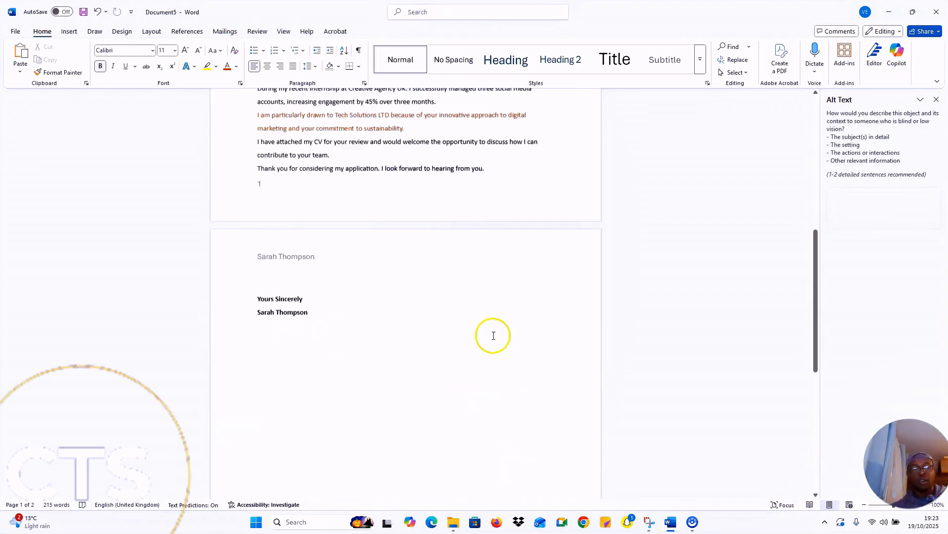
scroll(607, 133, "up", 1)
left_click(70, 31)
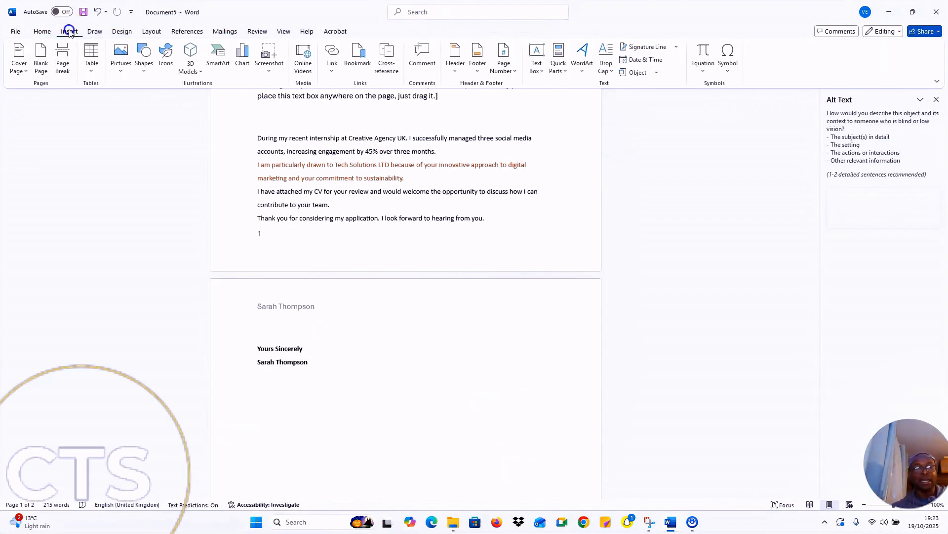
left_click(479, 58)
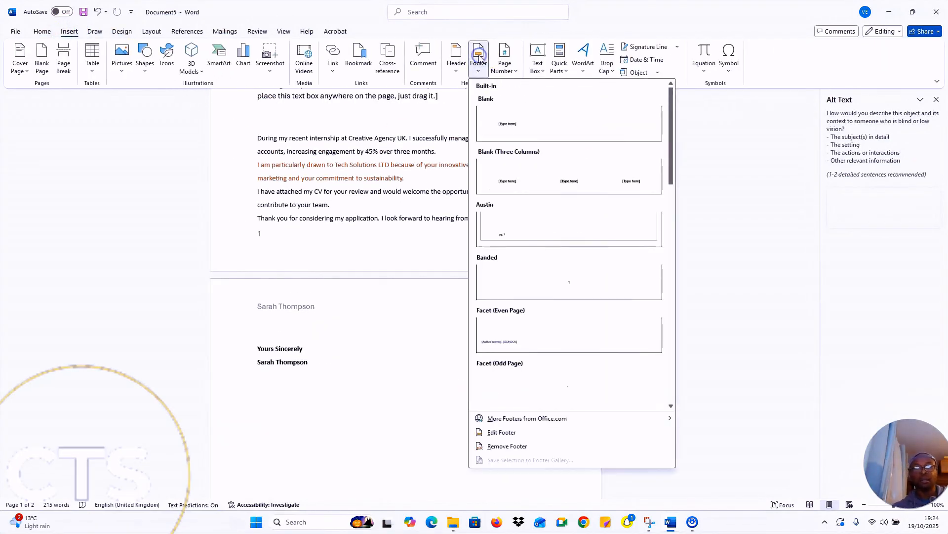
left_click(567, 284)
scroll(470, 342, "down", 2)
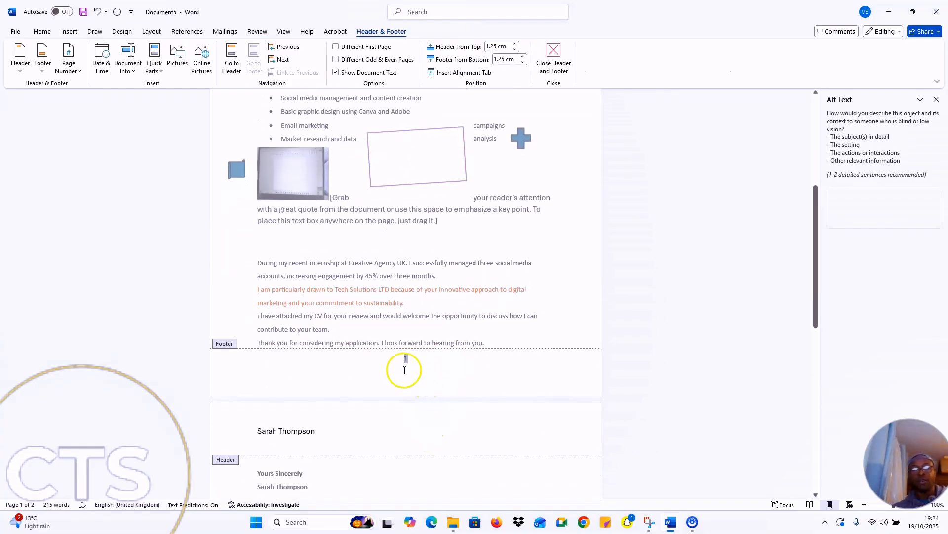
scroll(406, 360, "down", 10)
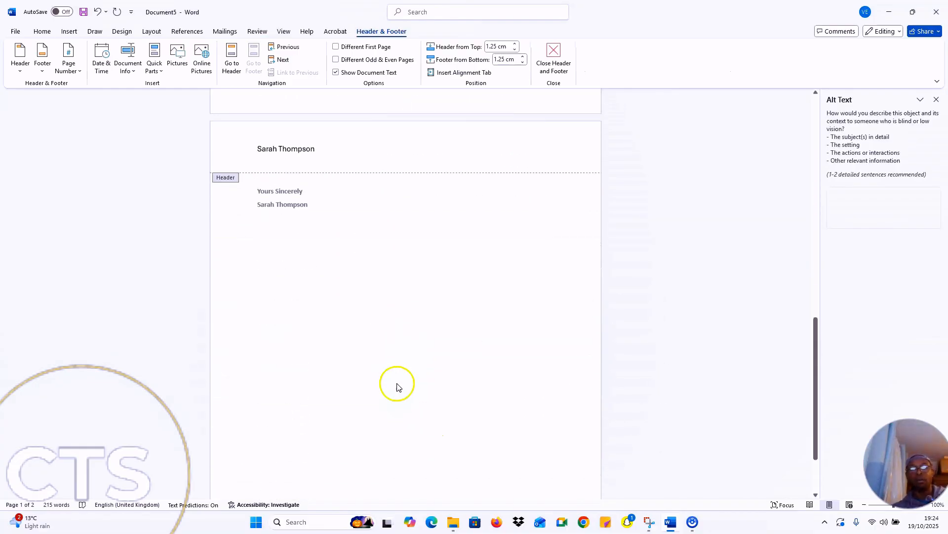
scroll(406, 453, "up", 5)
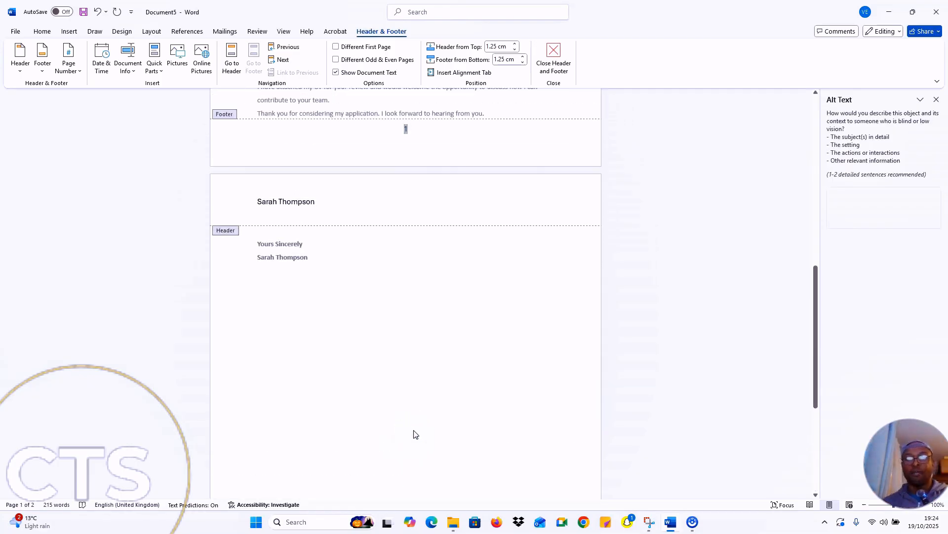
left_click(405, 446)
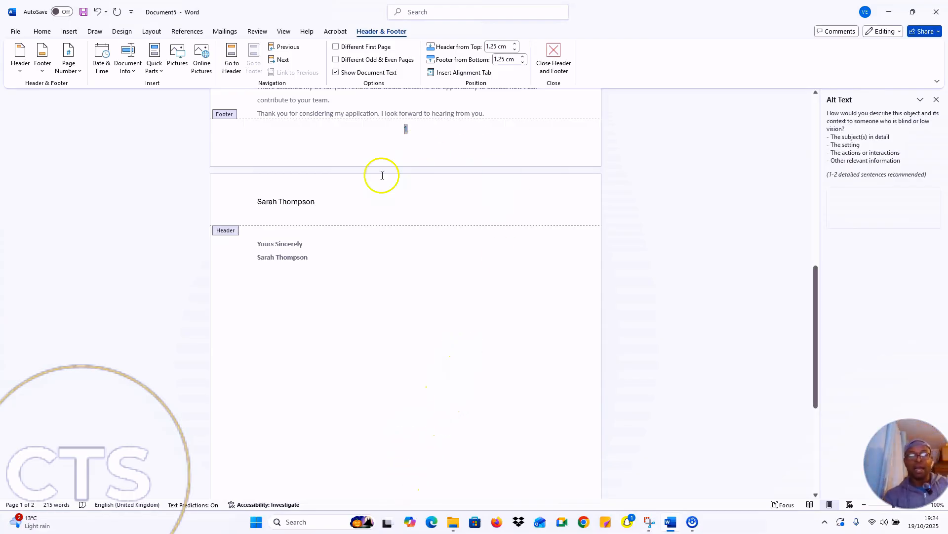
scroll(381, 242, "up", 7)
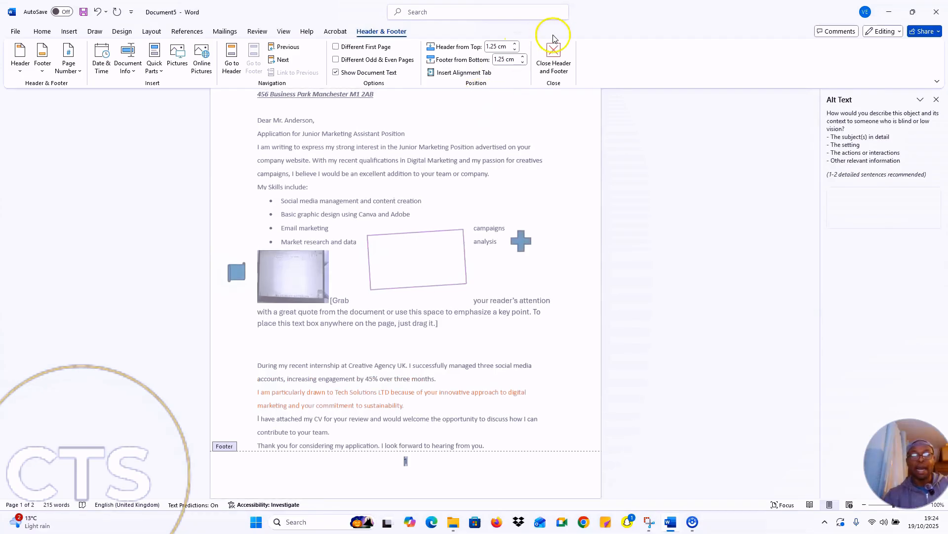
left_click(554, 52)
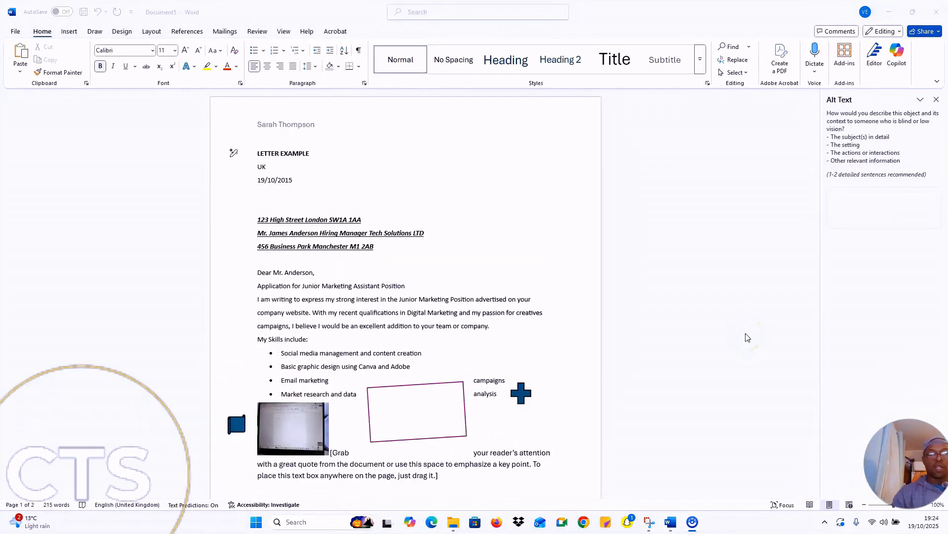
- Close the Alt Text pane and begin saving a copy of the letter with PDF as the file type
scroll(506, 368, "down", 3)
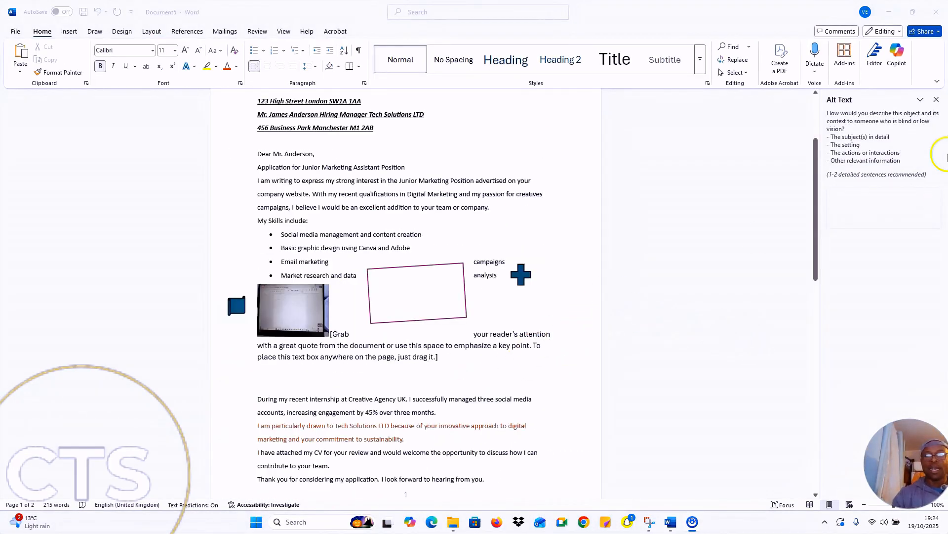
left_click(936, 99)
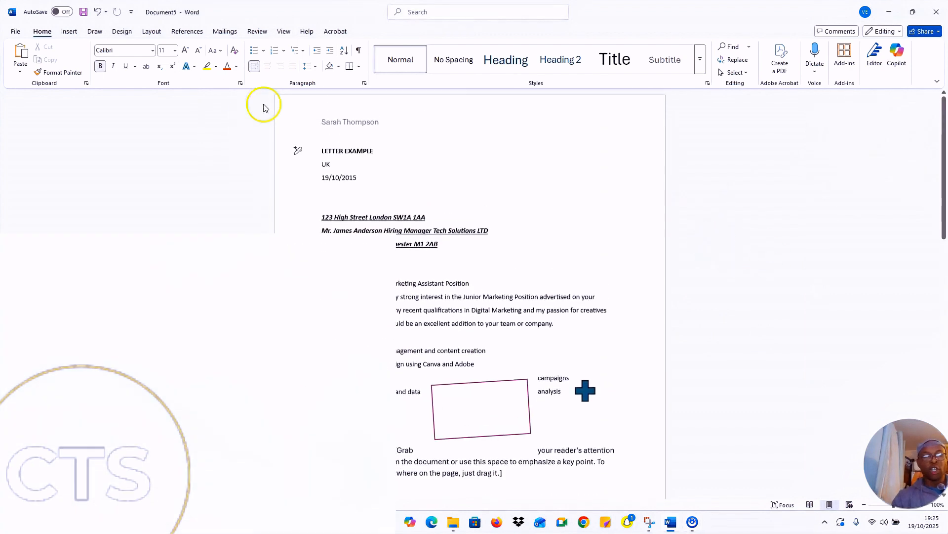
left_click(17, 32)
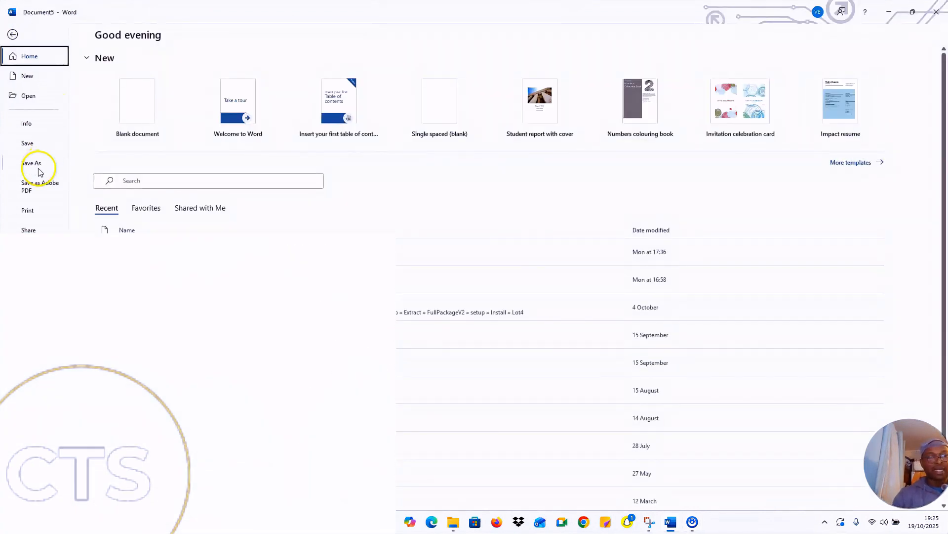
left_click(31, 163)
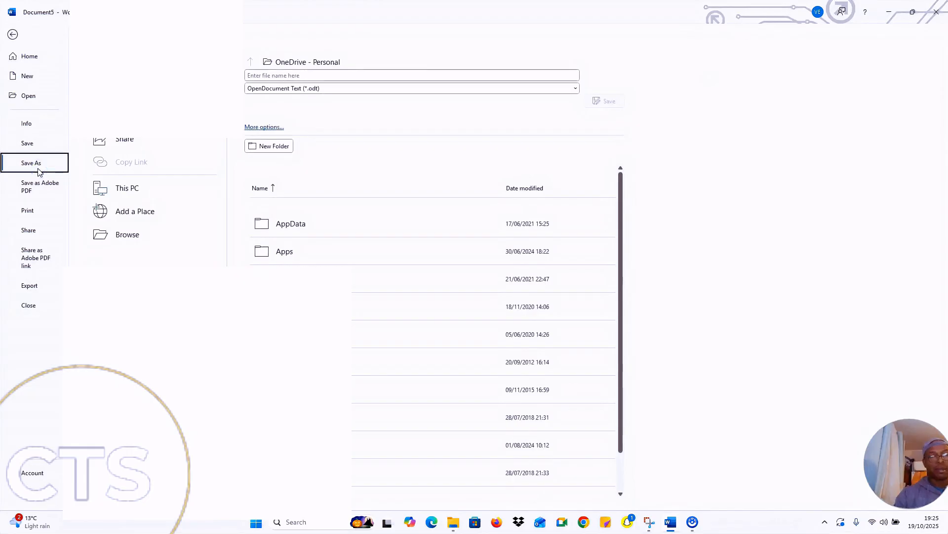
left_click(127, 237)
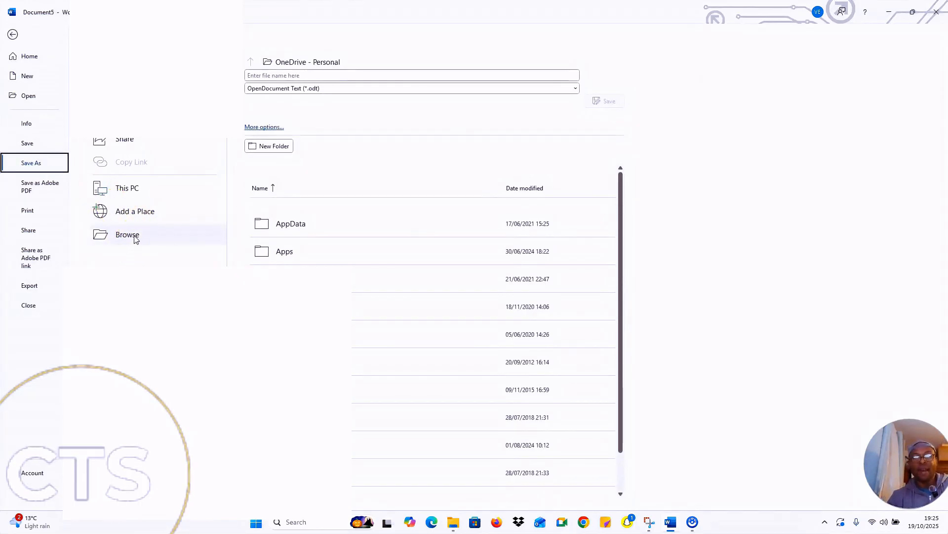
left_click(574, 89)
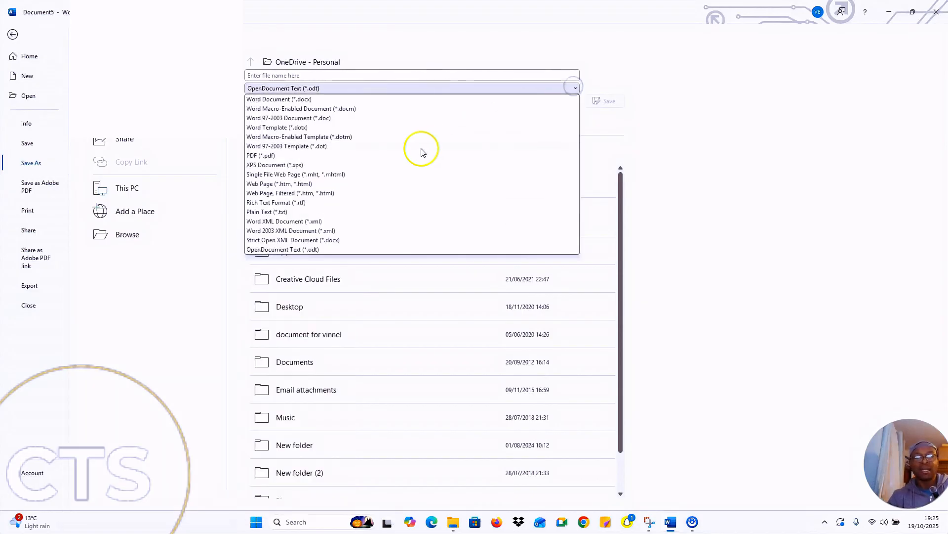
left_click(289, 155)
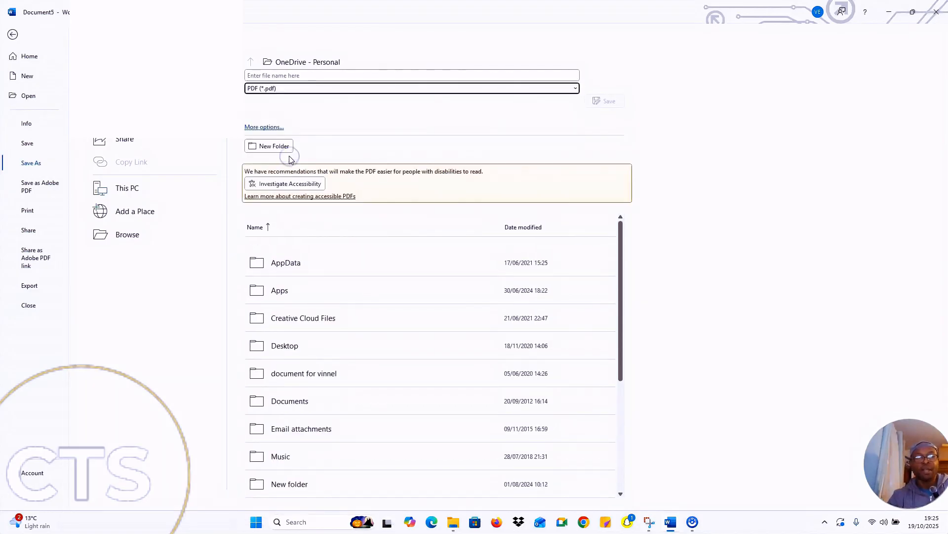
- Save the letter to the Documents folder as a PDF named LETTER EXAMPLE and look through the published pages
left_click(128, 235)
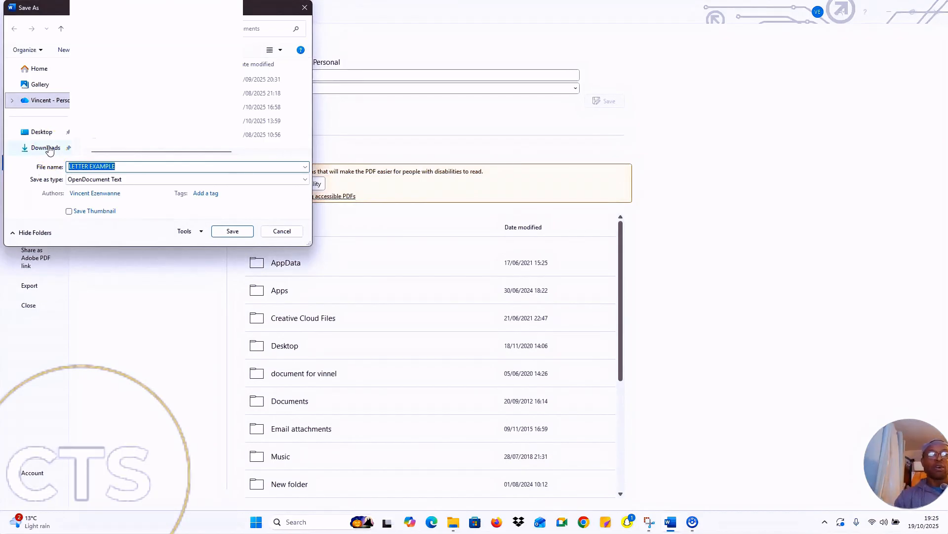
scroll(48, 128, "down", 2)
scroll(46, 117, "up", 2)
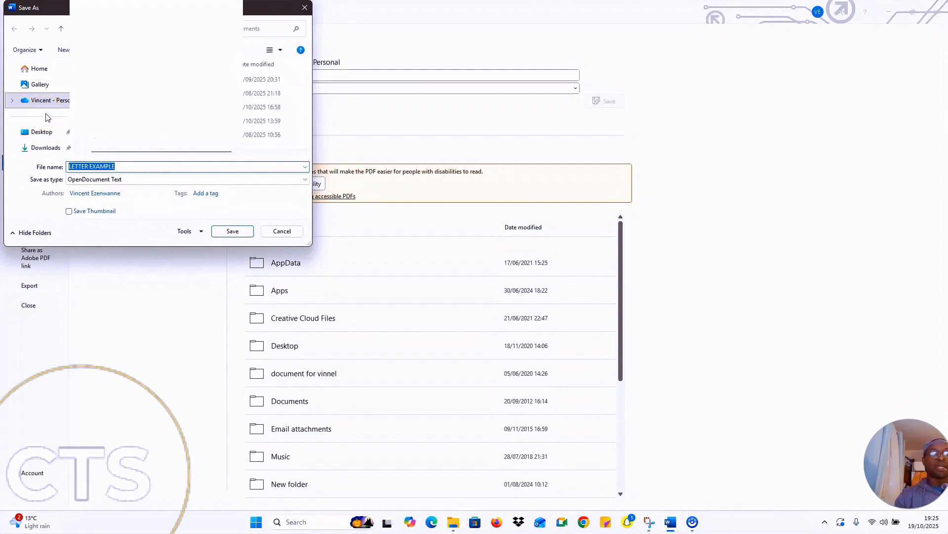
scroll(48, 117, "down", 2)
left_click(46, 113)
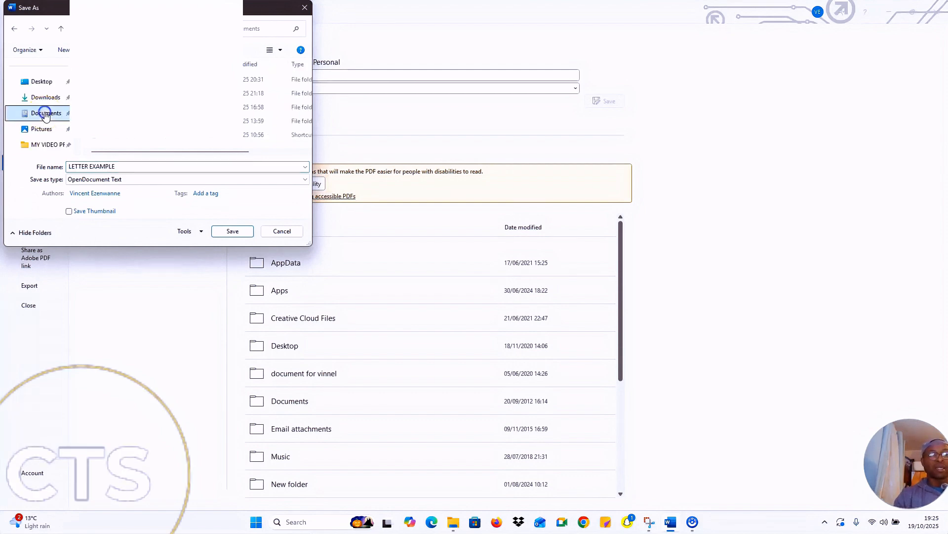
left_click(173, 181)
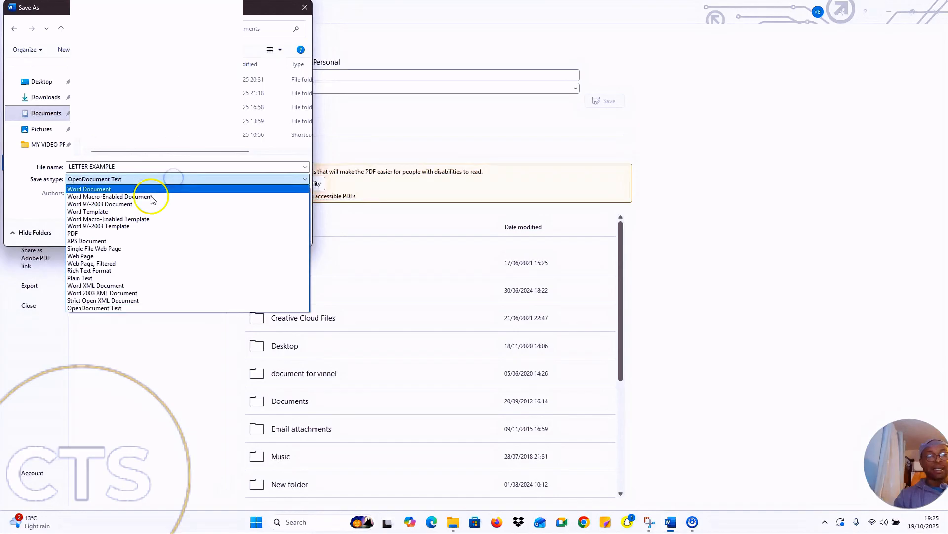
left_click(91, 232)
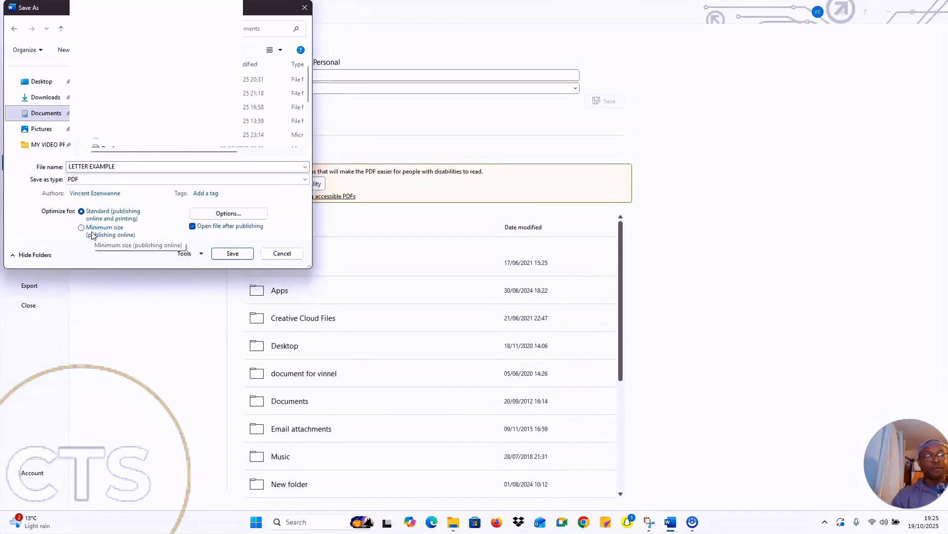
left_click(230, 253)
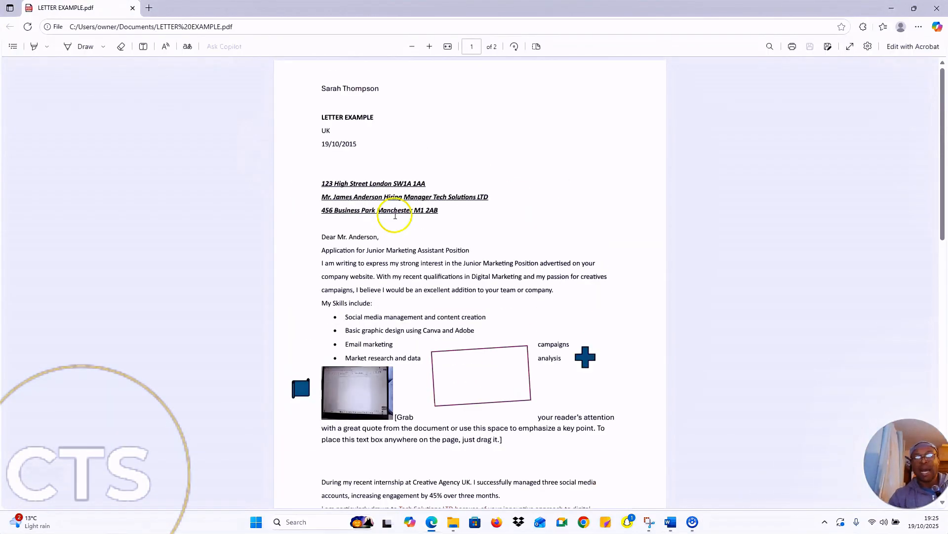
scroll(396, 216, "down", 10)
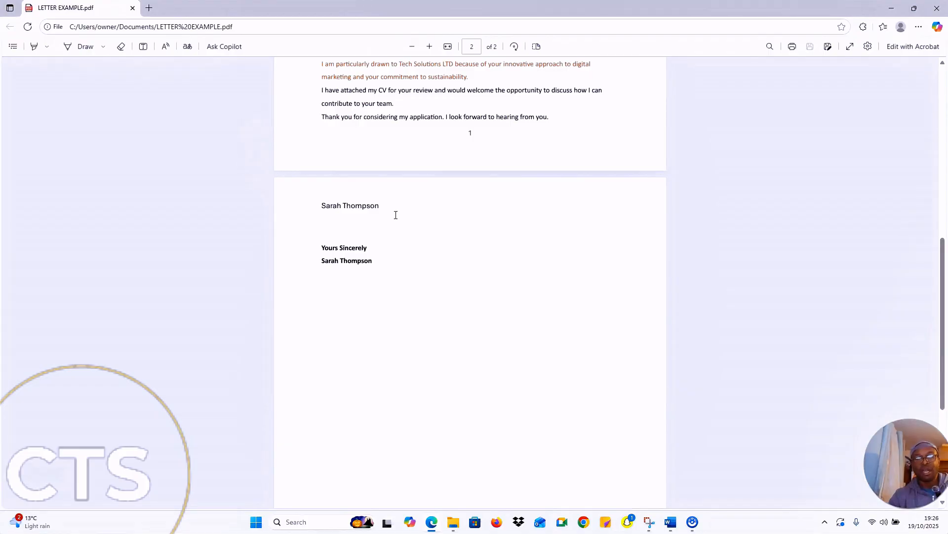
scroll(395, 216, "up", 10)
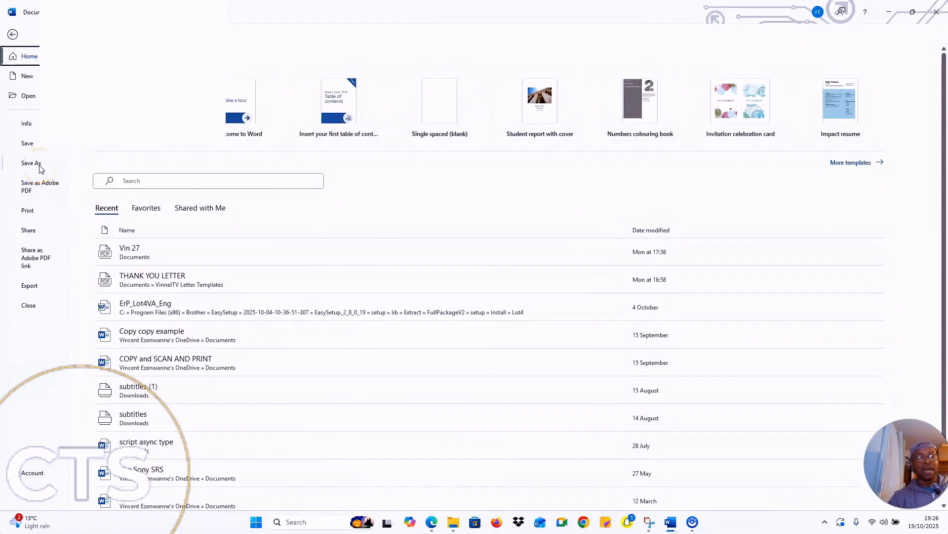
- Begin saving another copy of the letter and replace the file name with "Marketing Assistant Appilcation Letter"
left_click(40, 168)
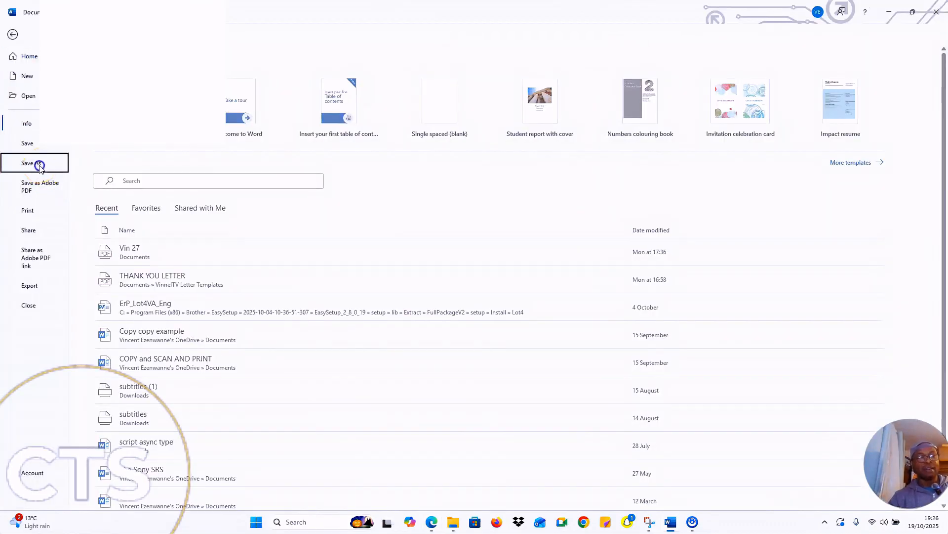
left_click(165, 234)
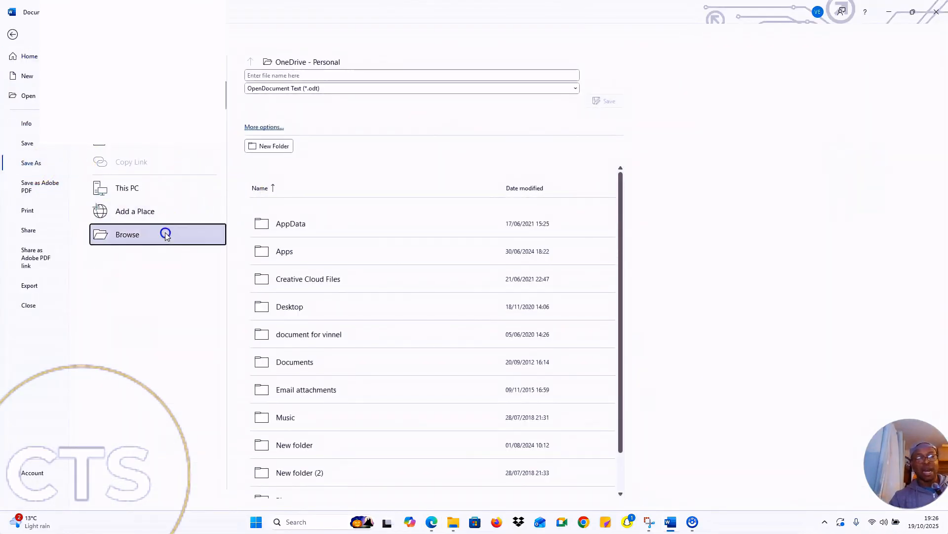
left_click(145, 165)
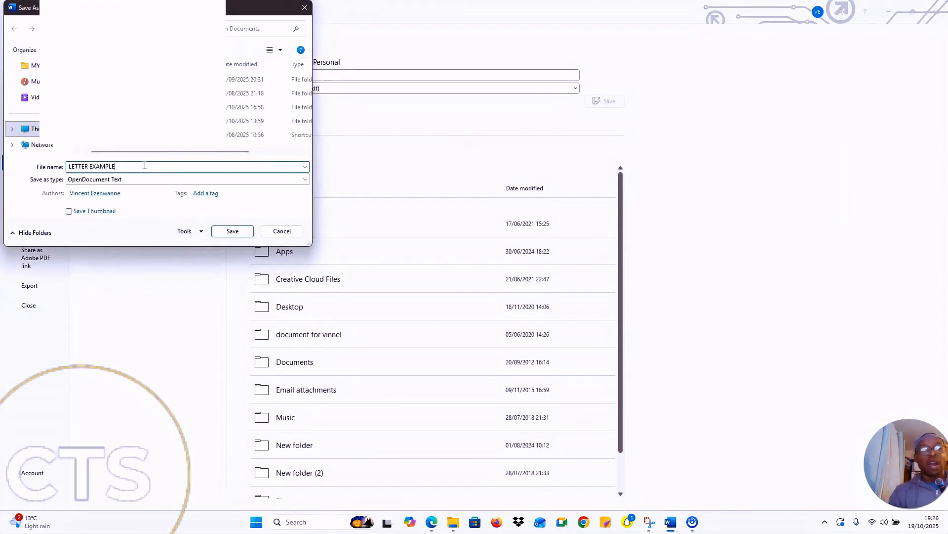
key("BackSpace")
key("BackSpace")
key("BackSpace")
key("BackSpace")
key("BackSpace")
key("BackSpace")
key("BackSpace")
key("BackSpace")
key("BackSpace")
key("BackSpace")
key("BackSpace")
key("BackSpace")
key("BackSpace")
key("BackSpace")
key("BackSpace")
key("BackSpace")
key("BackSpace")
key("BackSpace")
key("BackSpace")
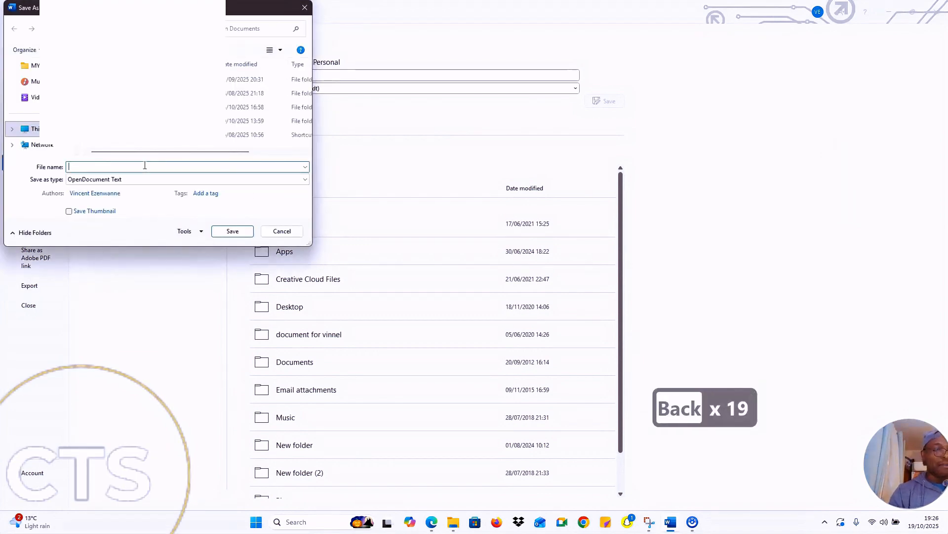
type("Marketing As")
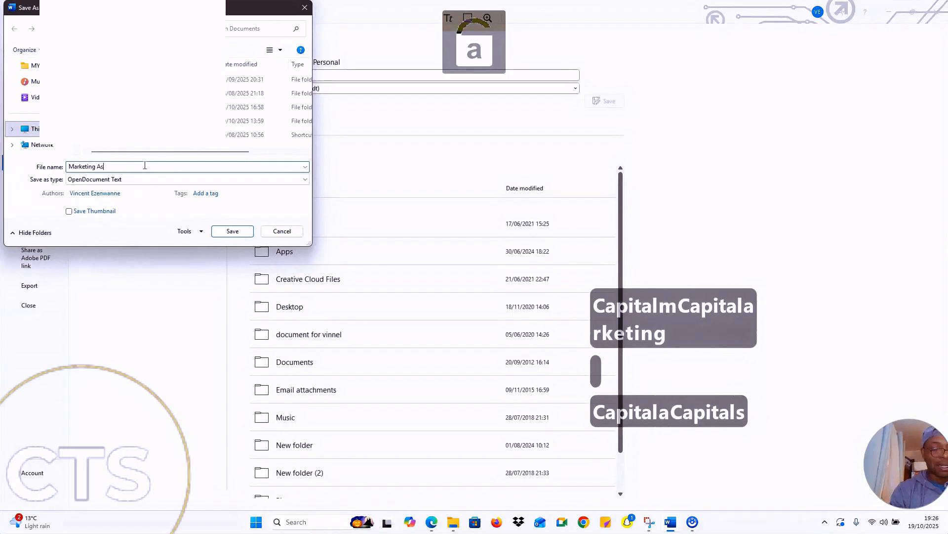
type("sistant Appilcation Letter")
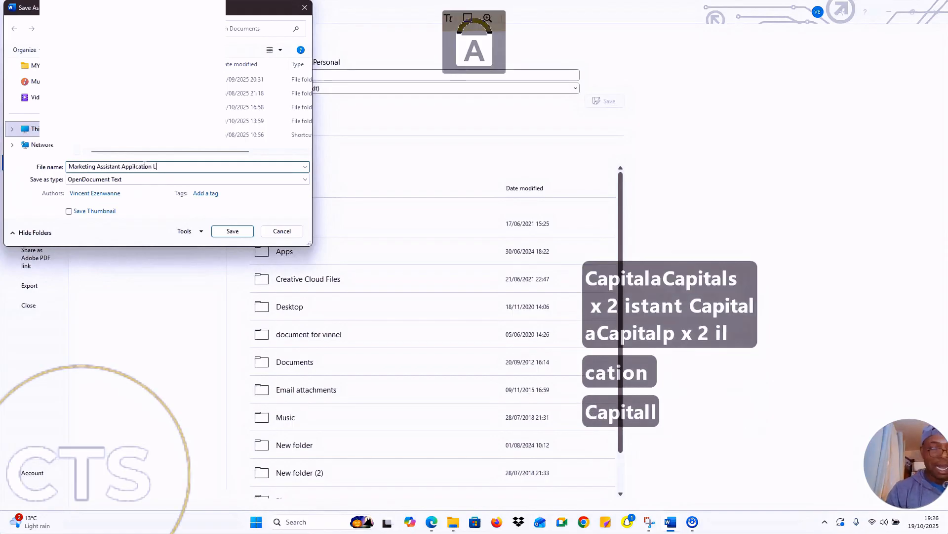
- Set the file type to PDF, save the renamed copy and look through the published document
left_click(177, 181)
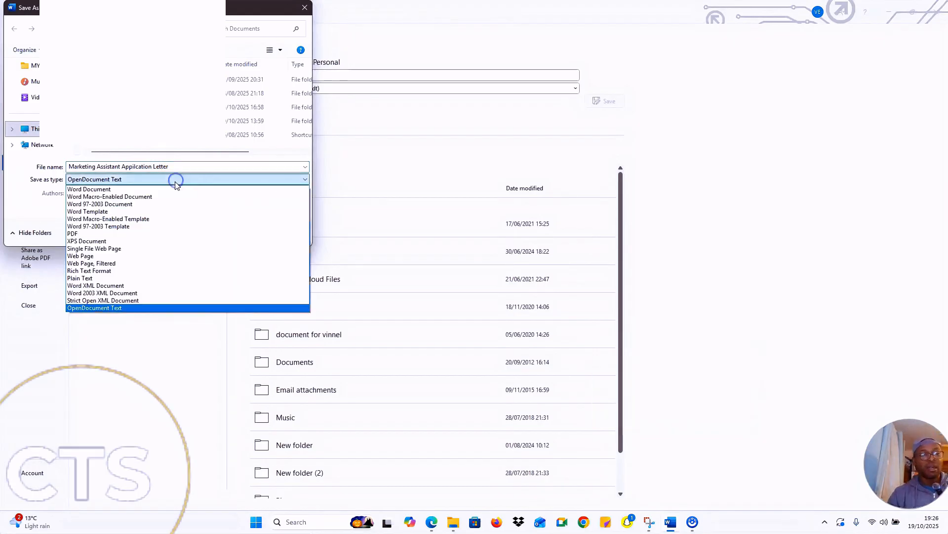
left_click(111, 235)
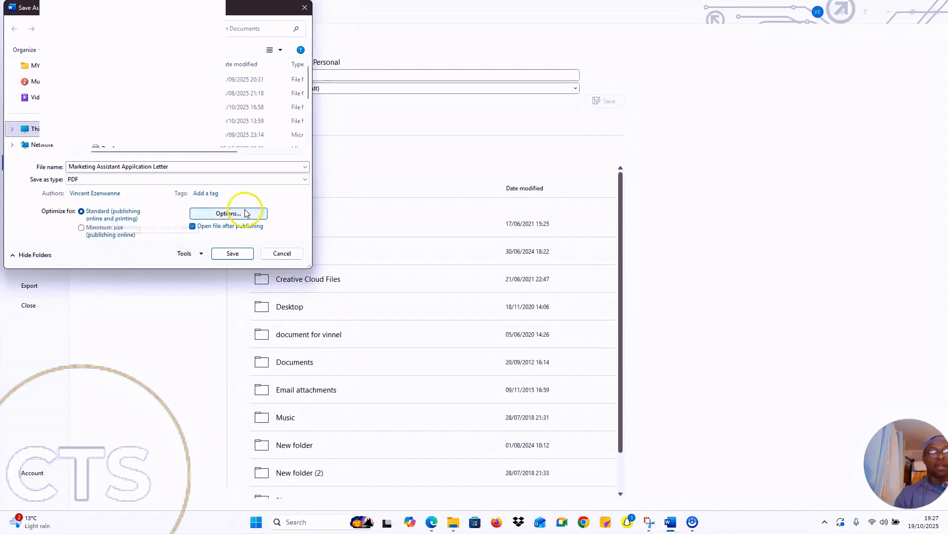
left_click(232, 253)
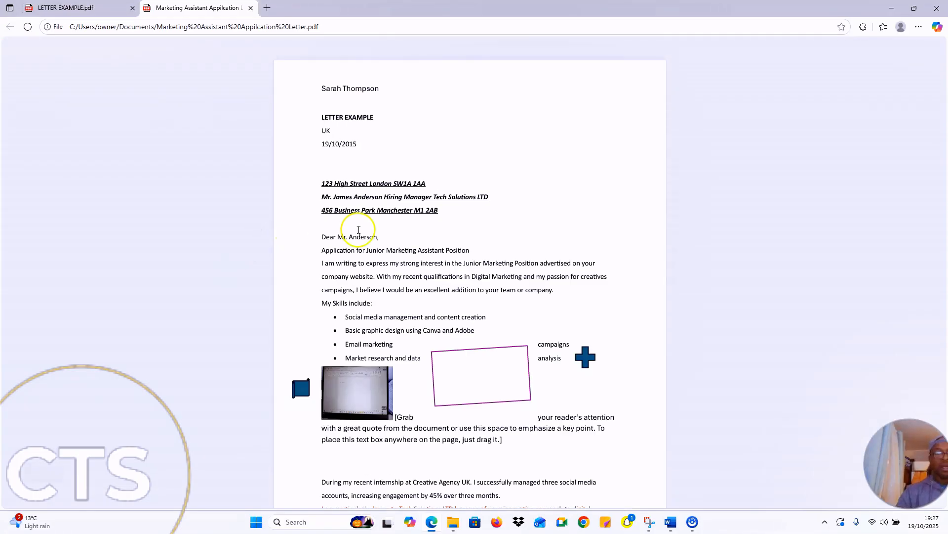
scroll(457, 241, "down", 3)
scroll(457, 242, "up", 3)
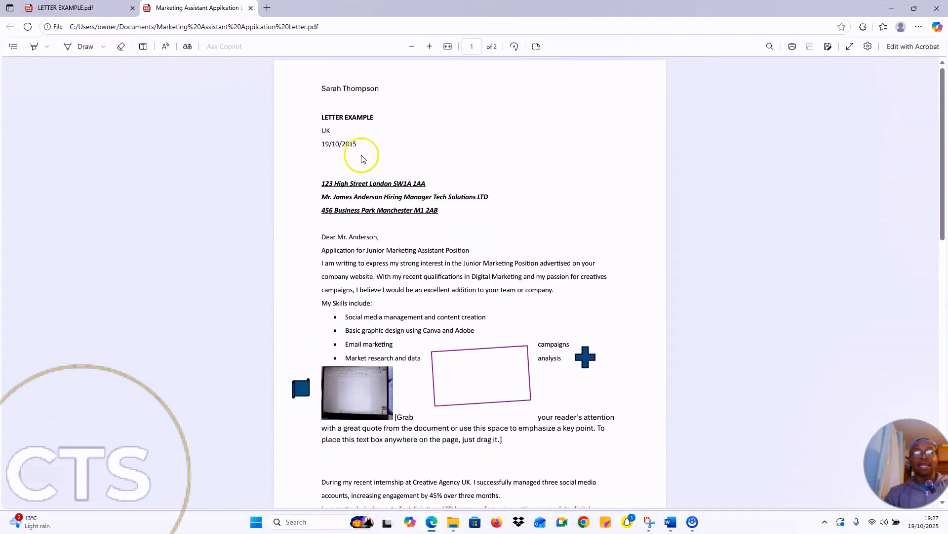
scroll(393, 115, "down", 4)
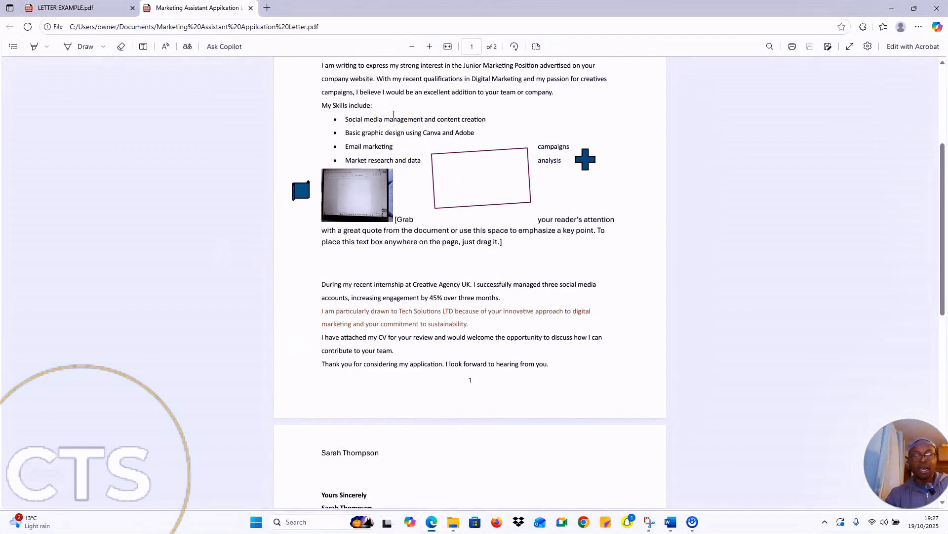
scroll(394, 114, "up", 4)
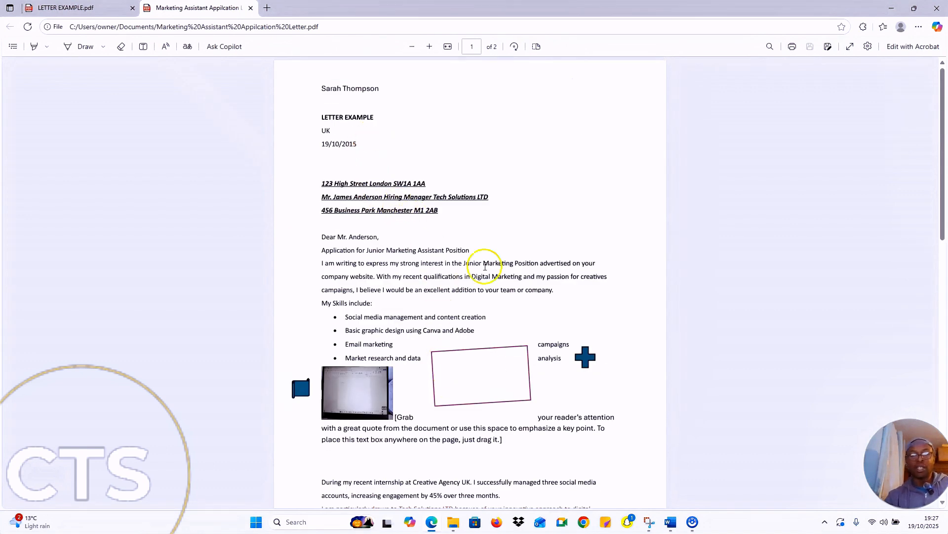
- Switch to File Explorer, open "Marketing Assistant Appilcation Letter" from the Documents folder and look through it
mouse_move(452, 527)
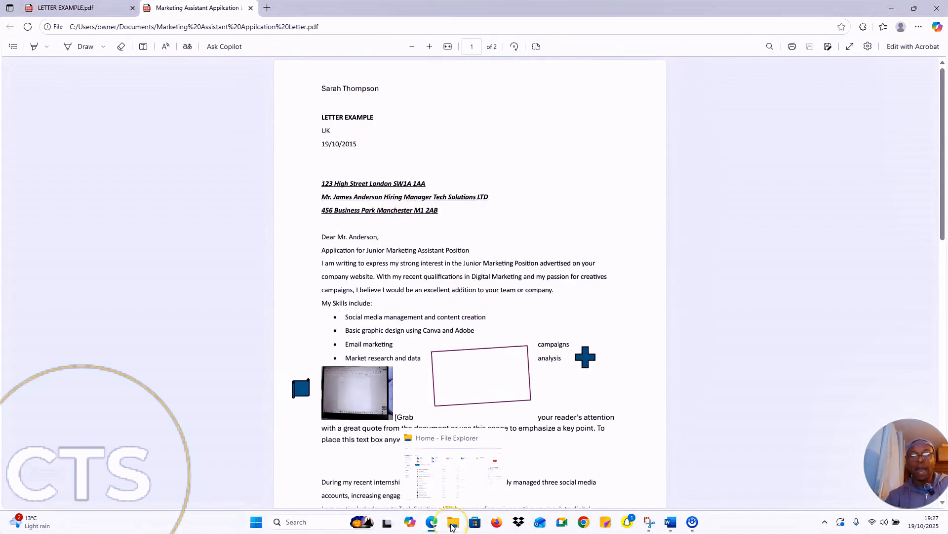
left_click(451, 528)
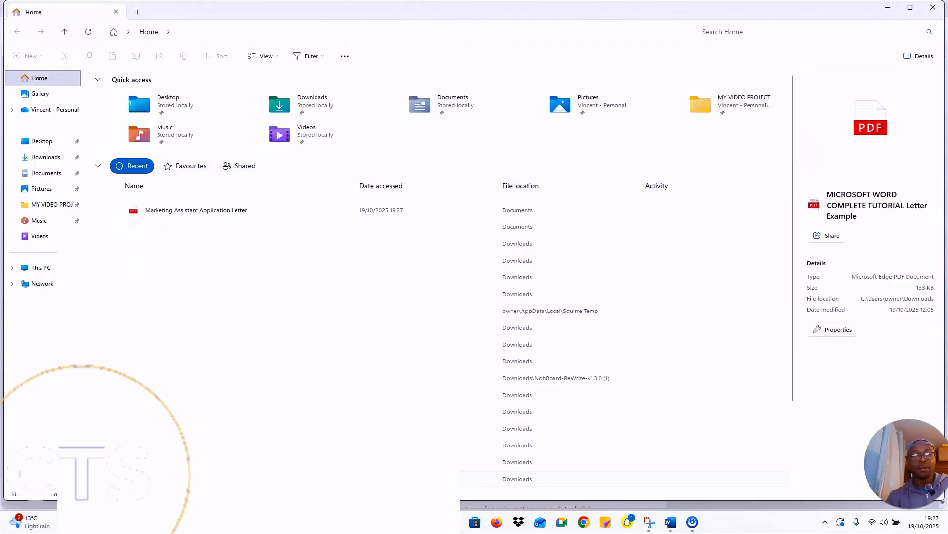
left_click(44, 173)
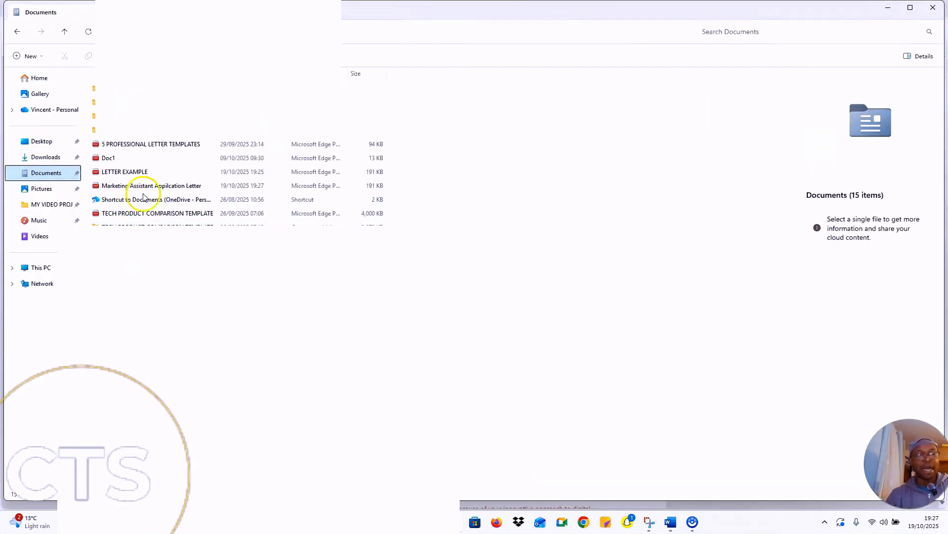
double_click(144, 187)
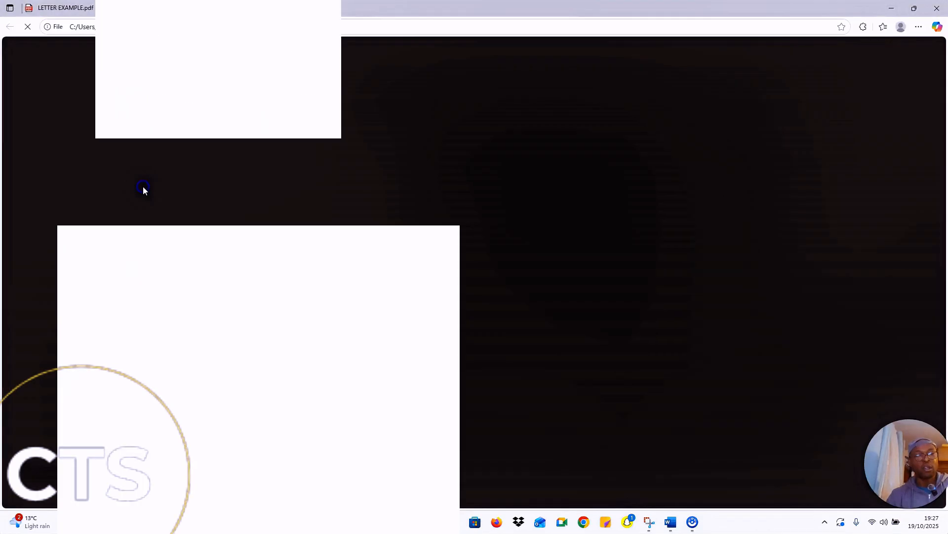
scroll(470, 281, "down", 4)
scroll(469, 282, "up", 4)
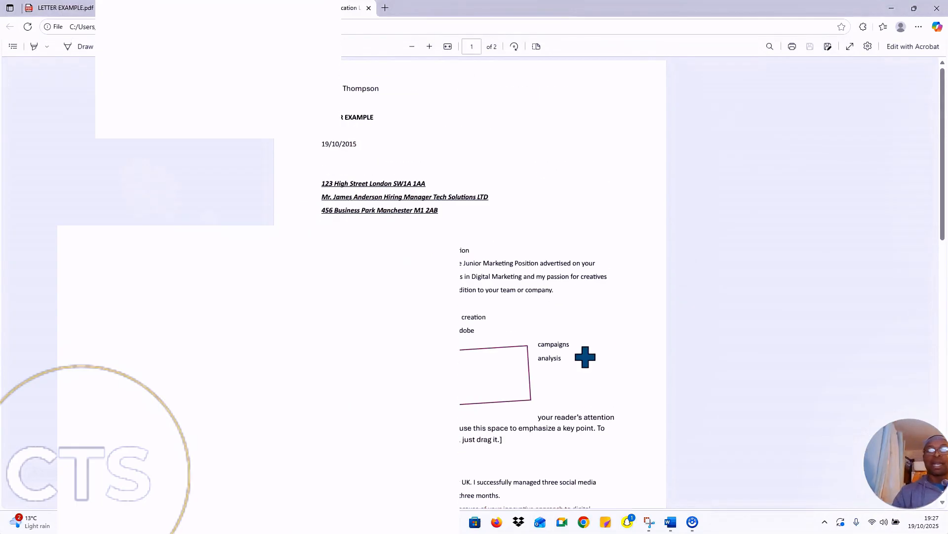
- Return to File Explorer and go back to Home to locate the saved letter among the recent files
mouse_move(454, 524)
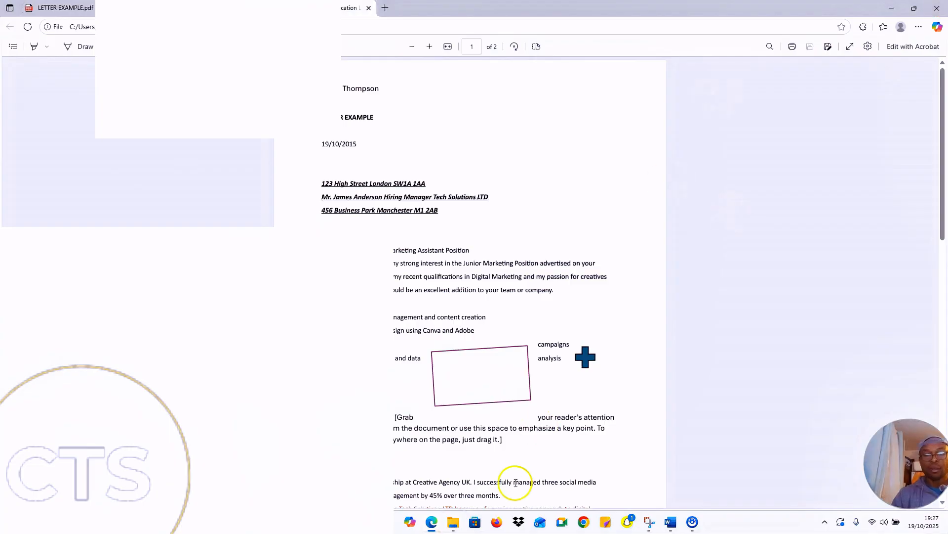
left_click(463, 522)
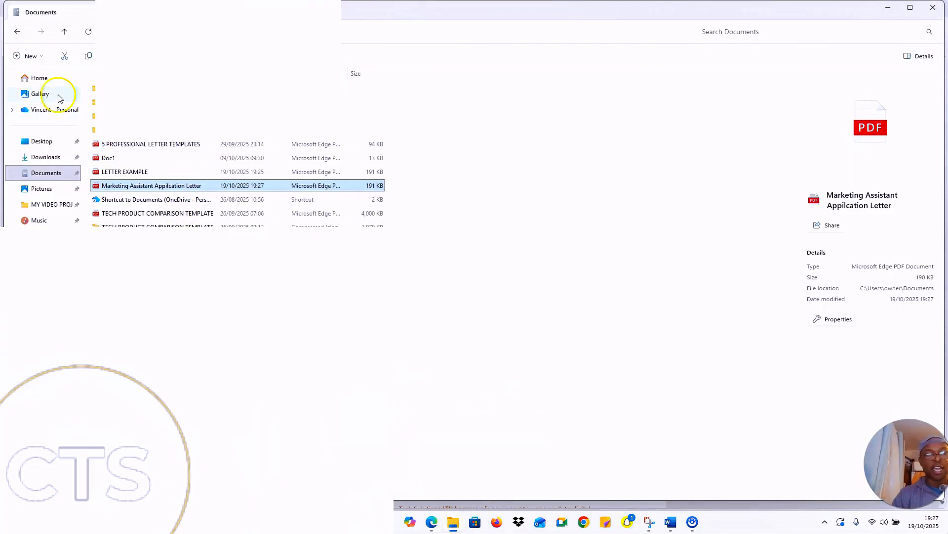
left_click(18, 31)
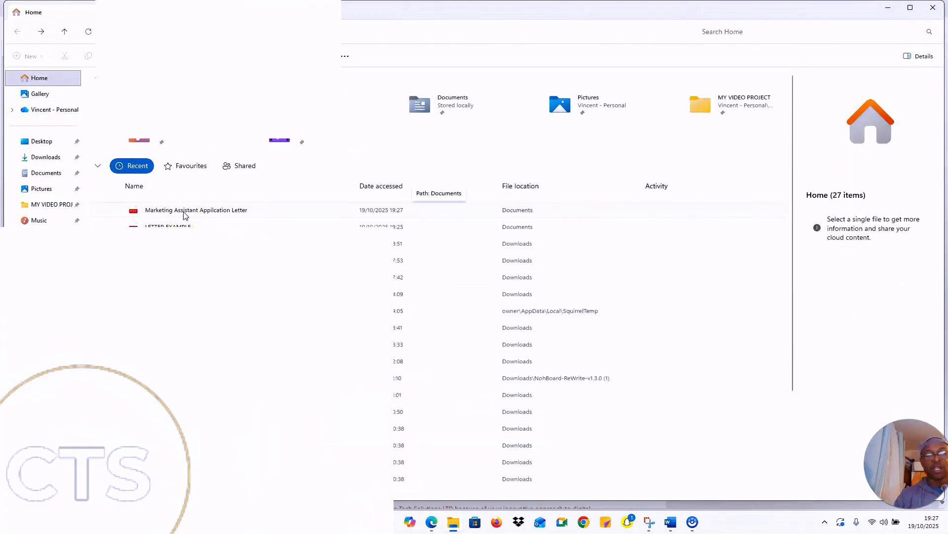
- Open the PDF "Marketing Assistant Appilcation Letter" from the recent files and view its first page
double_click(184, 211)
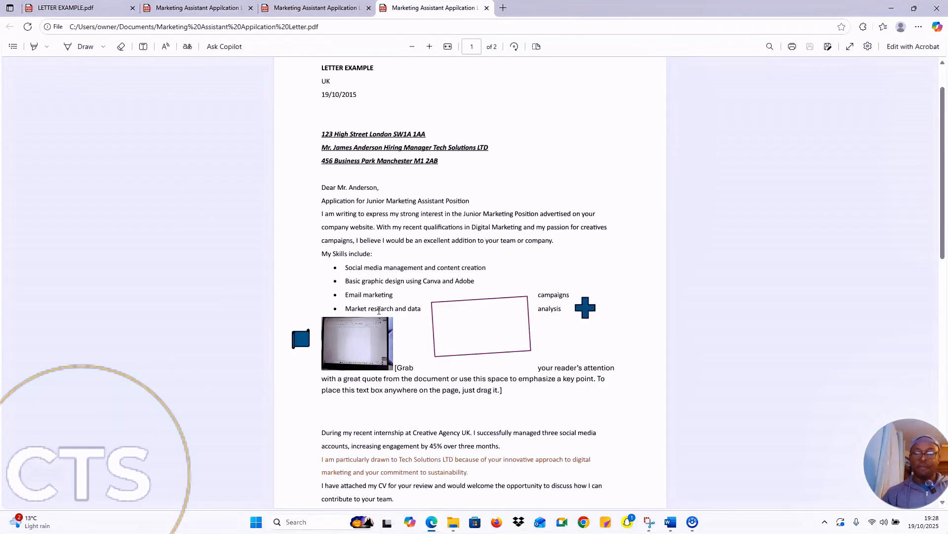
left_click(737, 396)
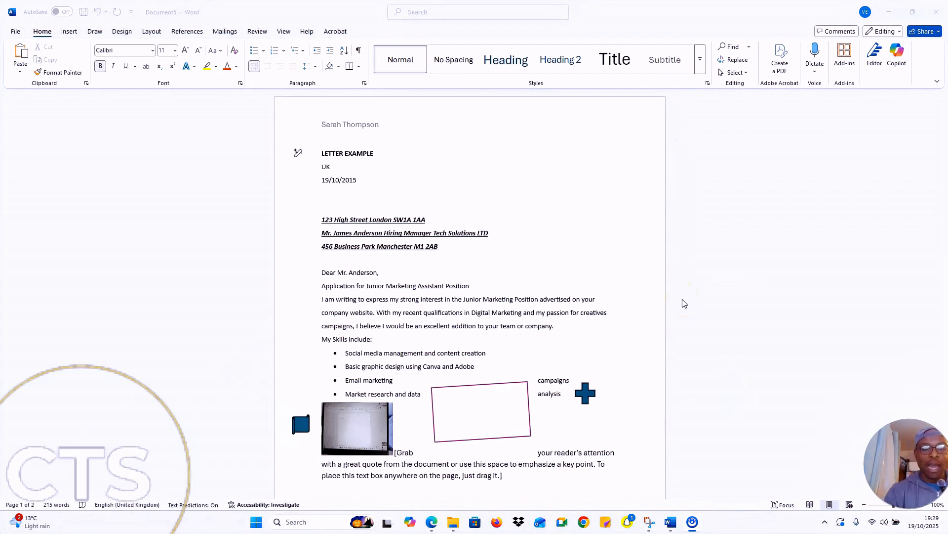
- Switch to Word and save the letter as "LETTER EXAMPLE" in ODT format in the OneDrive - Personal Documents folder
key("ctrl+s")
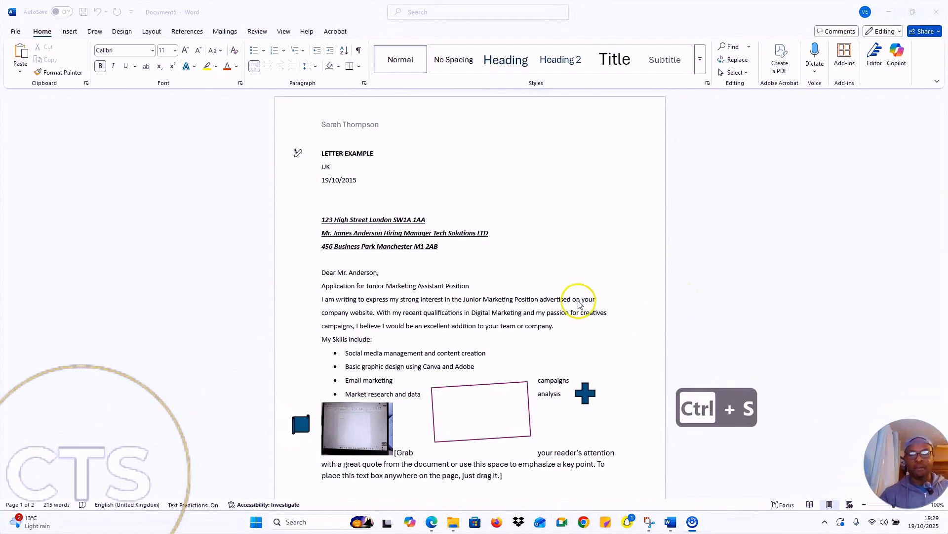
left_click(483, 313)
key("ctrl+s")
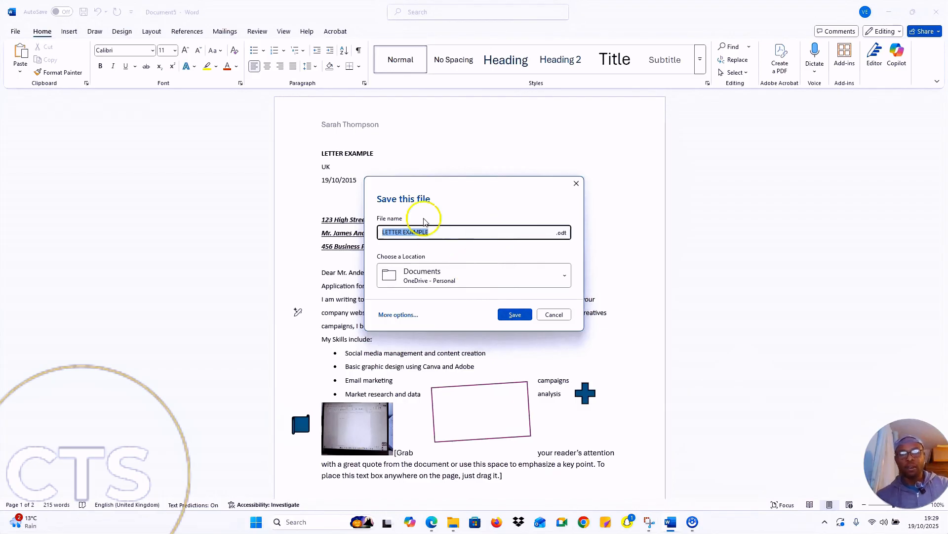
left_click(565, 278)
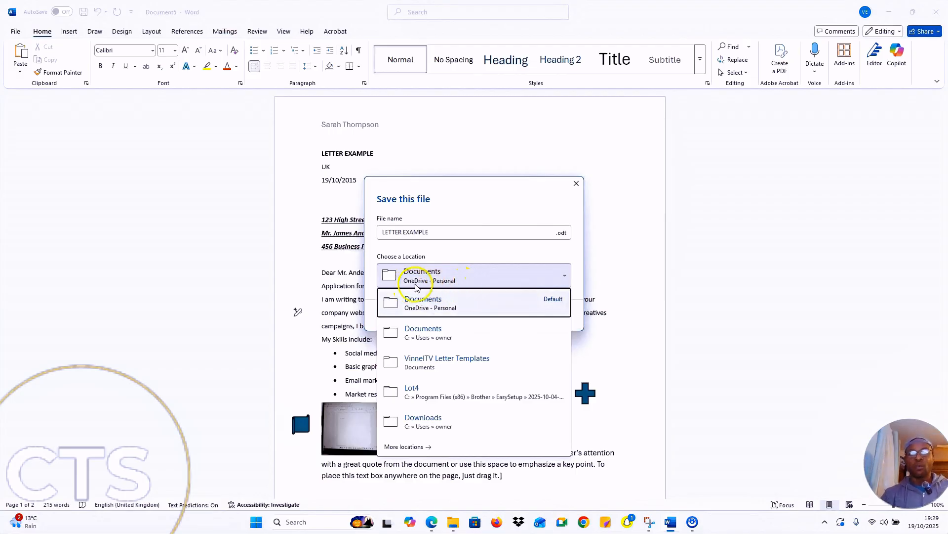
left_click(438, 282)
left_click(514, 313)
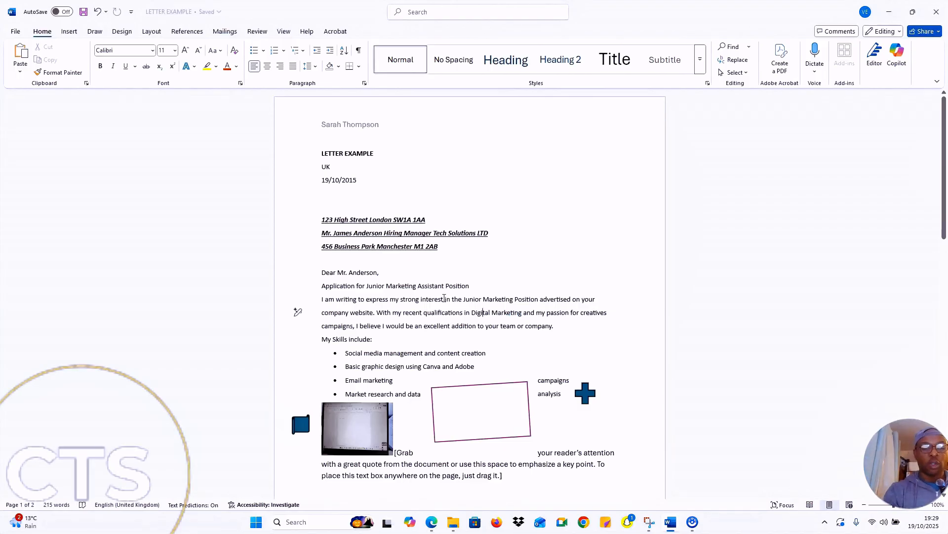
- Save the "LETTER EXAMPLE" document again and look over the letter's first page
key("ctrl+s")
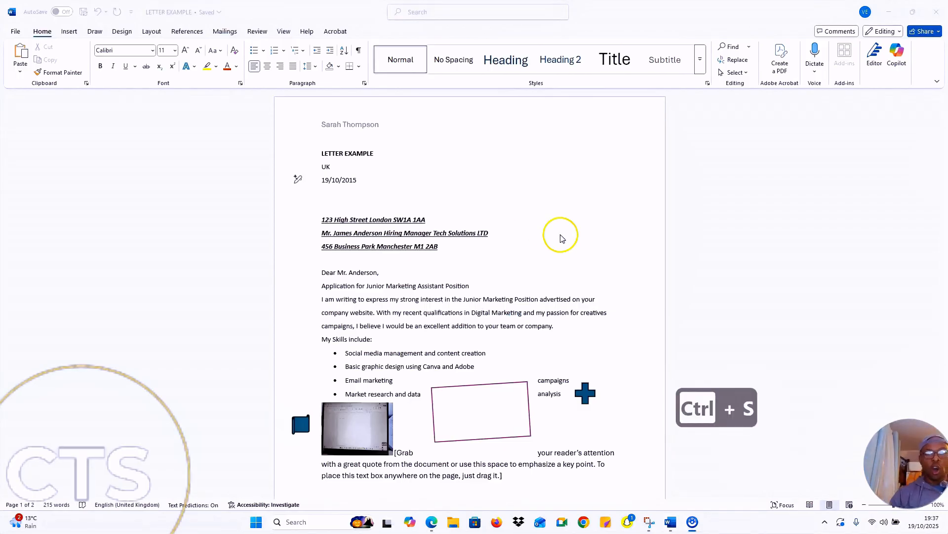
left_click(17, 32)
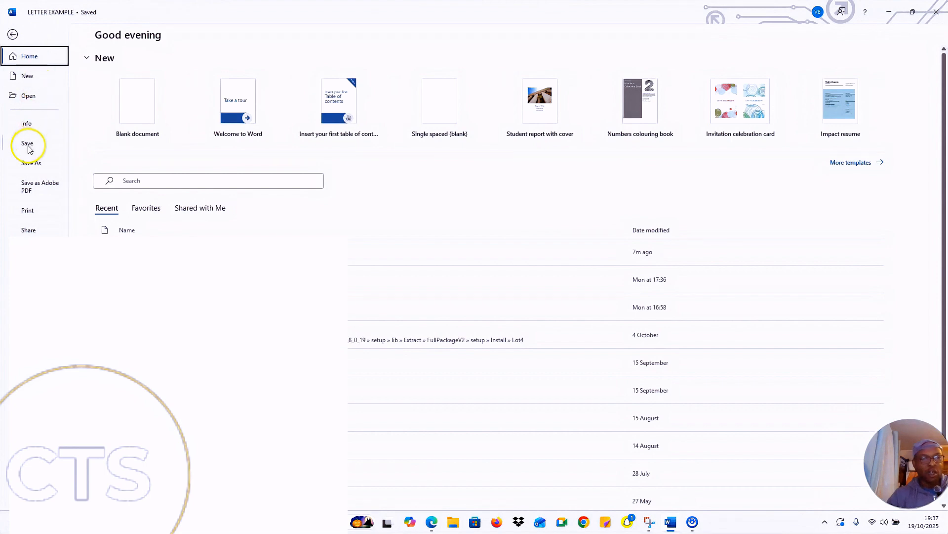
left_click(29, 146)
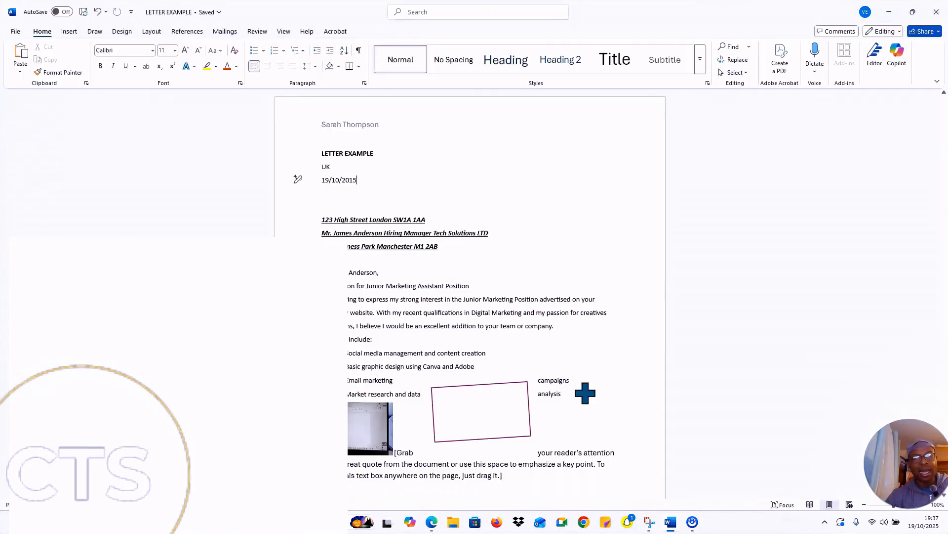
scroll(585, 323, "down", 3)
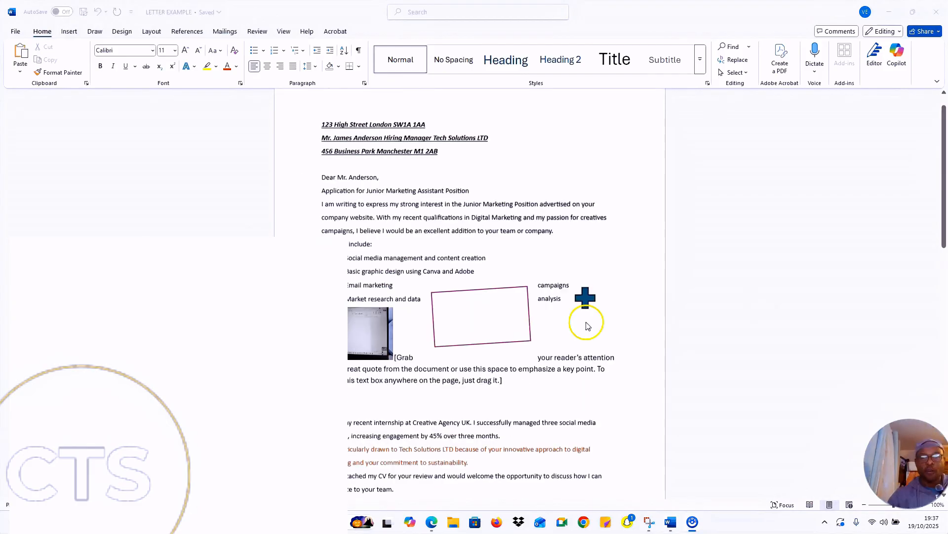
scroll(568, 282, "up", 2)
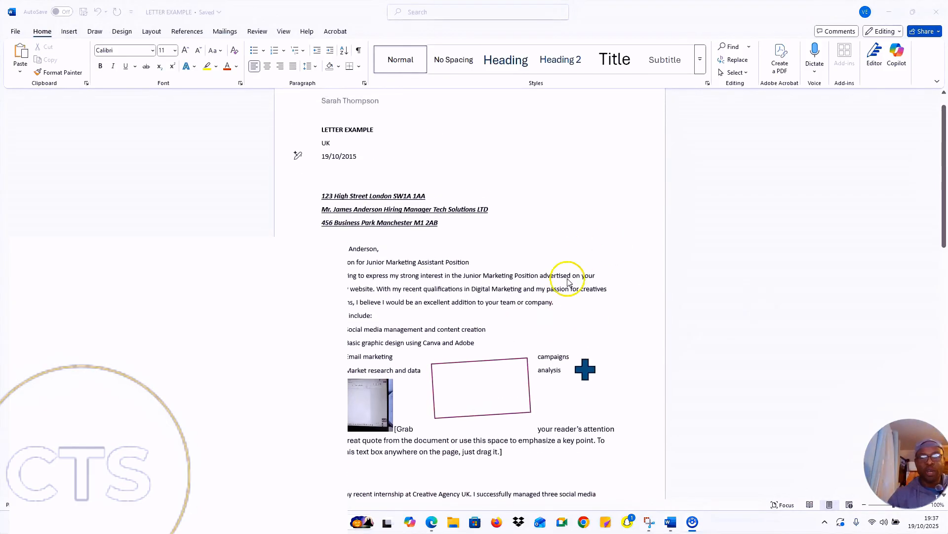
- Print all pages of the letter on both sides, flipping pages on the long edge, and continue to the second side
left_click(16, 33)
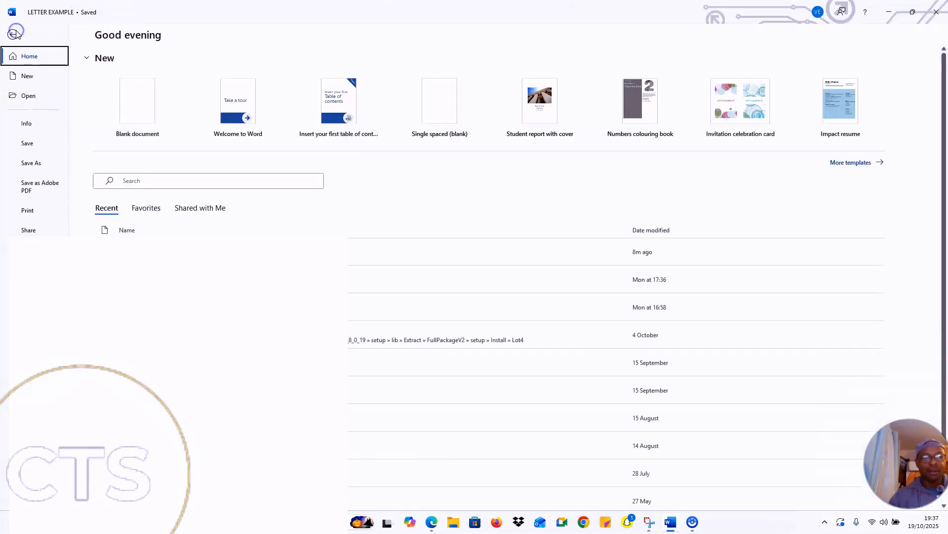
left_click(30, 211)
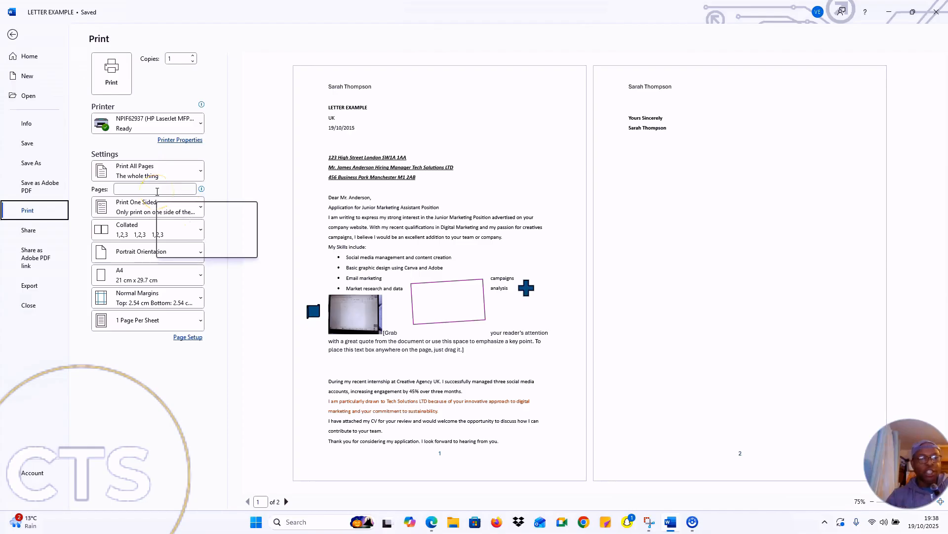
left_click(140, 207)
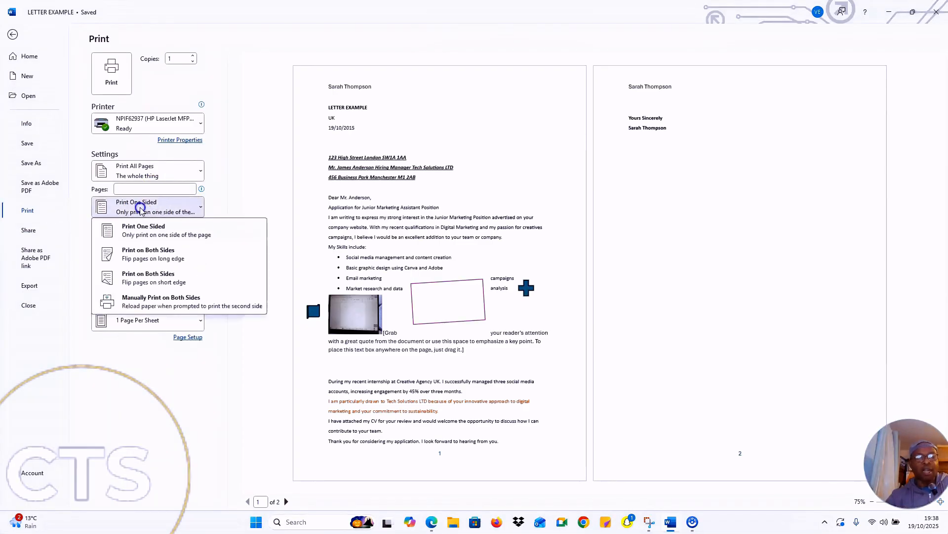
left_click(142, 257)
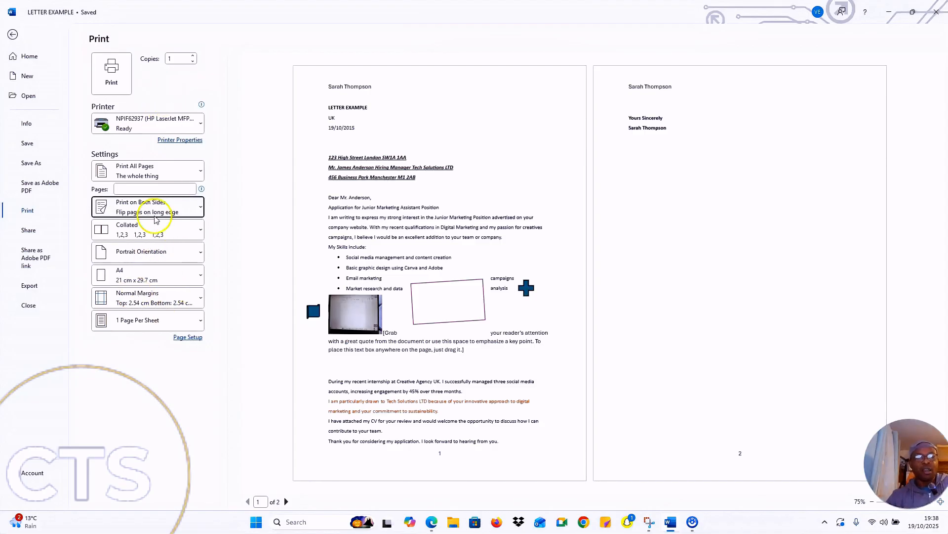
left_click(116, 73)
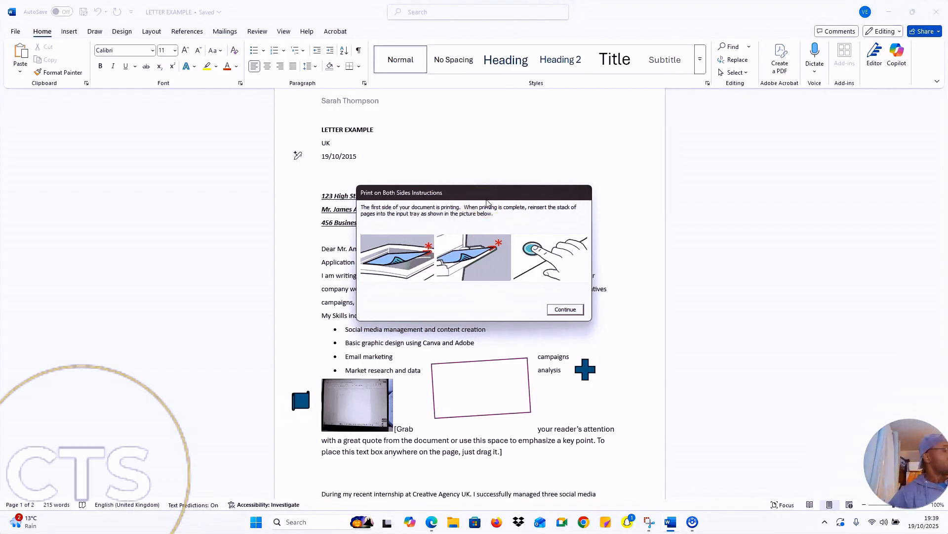
left_click(553, 308)
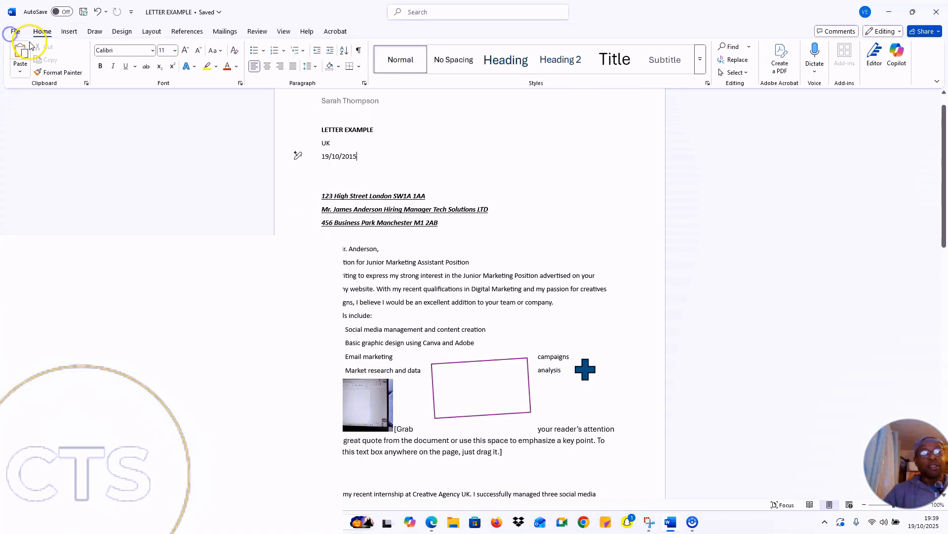
- Reopen the letter's print settings and examine the printer, two-sided and collation options
left_click(16, 32)
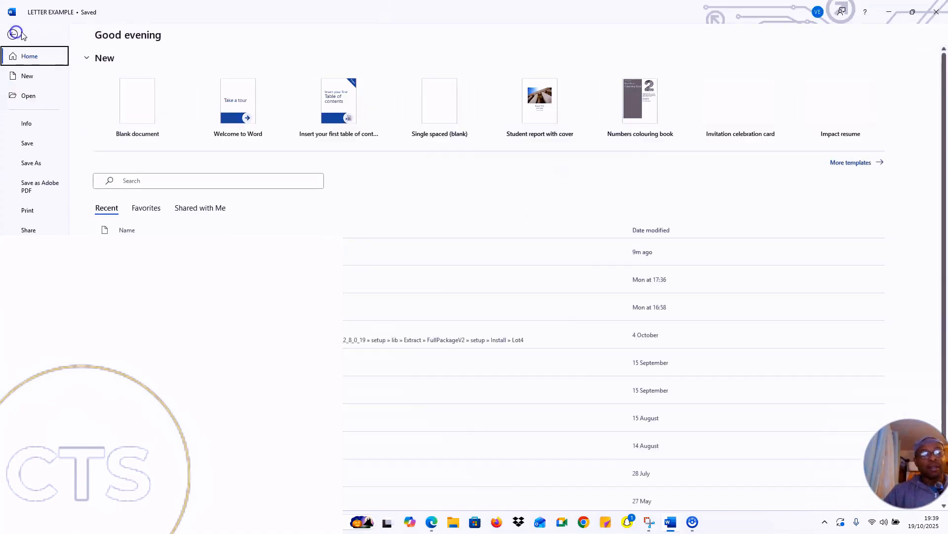
left_click(34, 214)
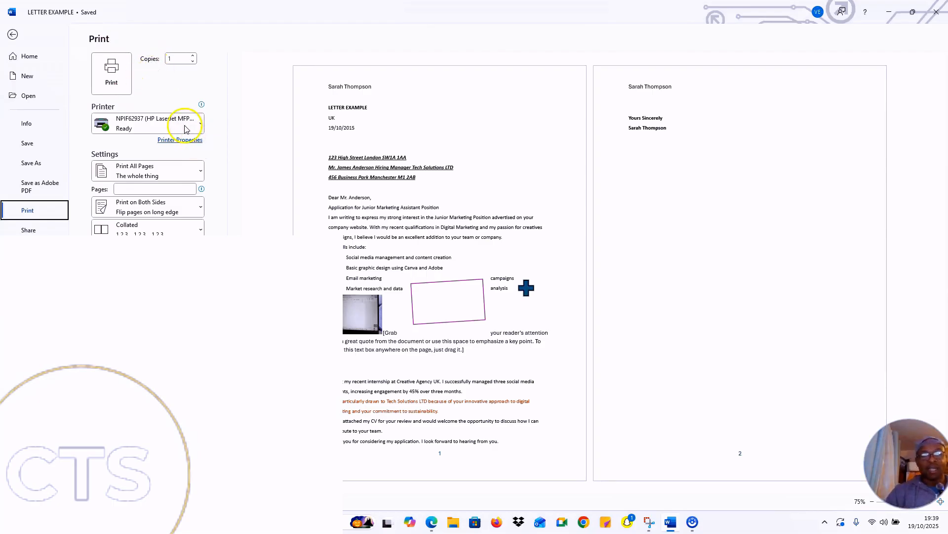
mouse_move(187, 129)
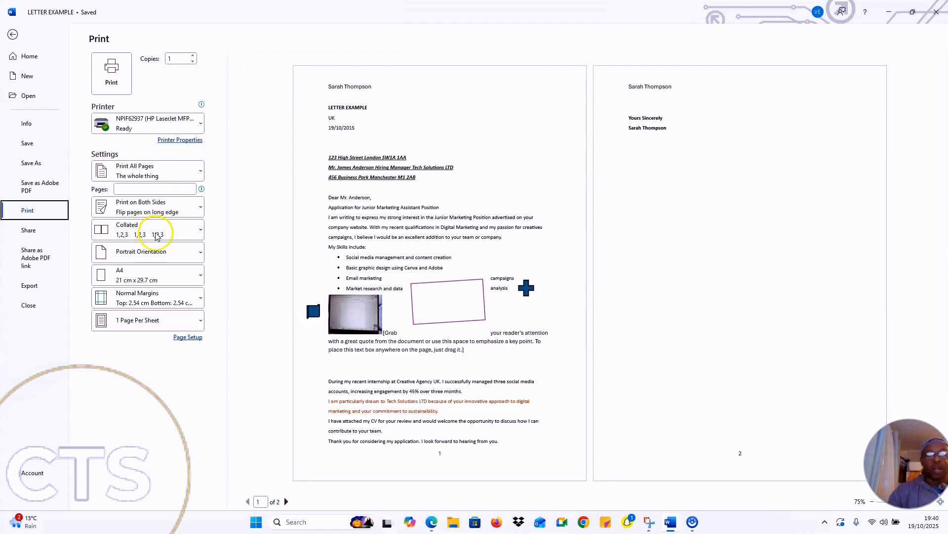
left_click(174, 203)
left_click(166, 237)
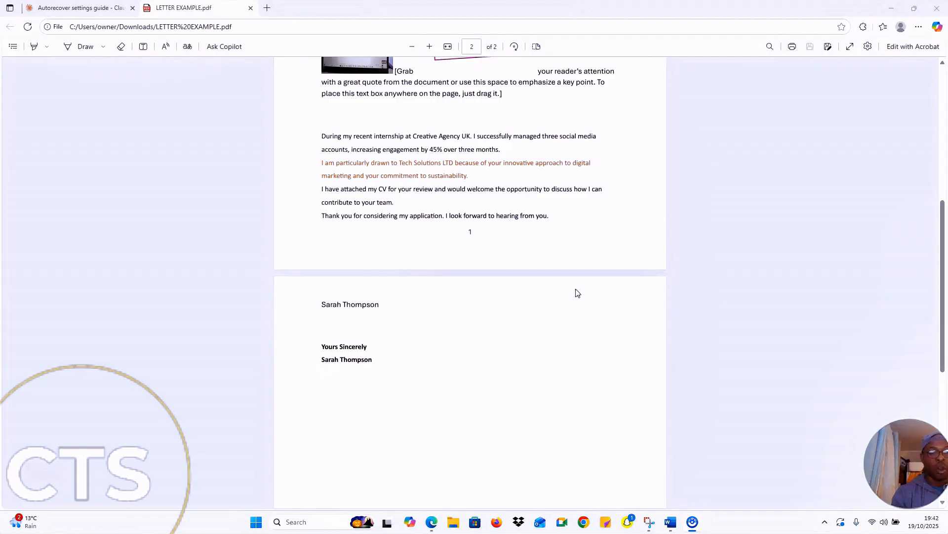
key("ctrl+s")
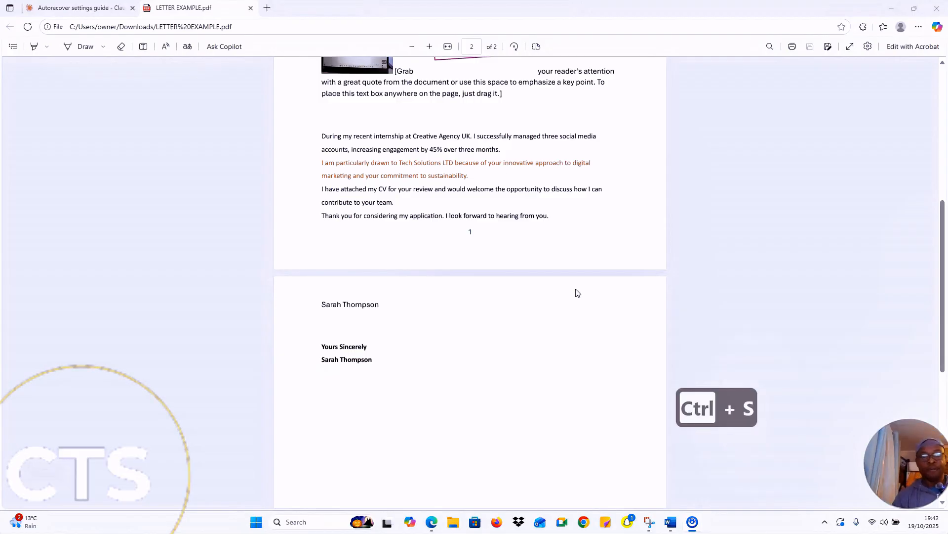
key("ctrl+z")
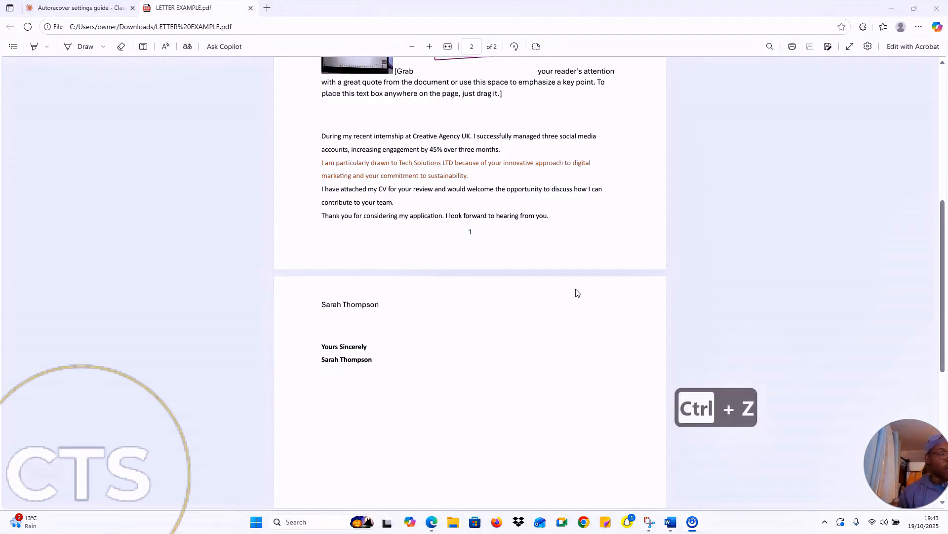
key("ctrl+y")
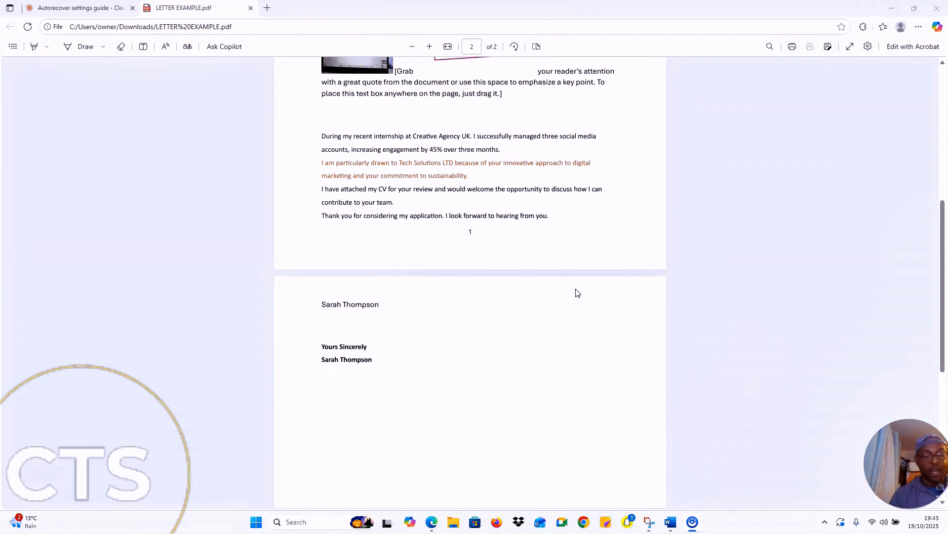
key("ctrl+c")
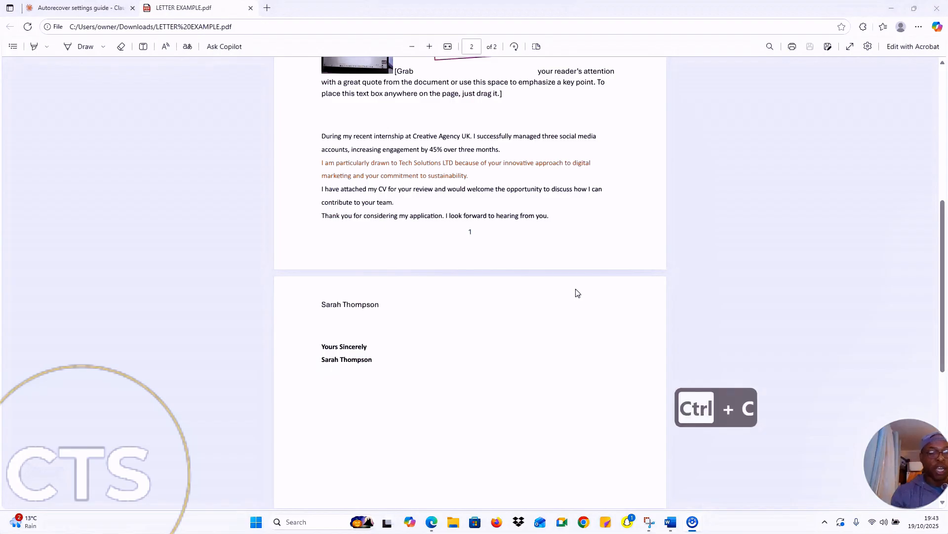
key("v")
key("x")
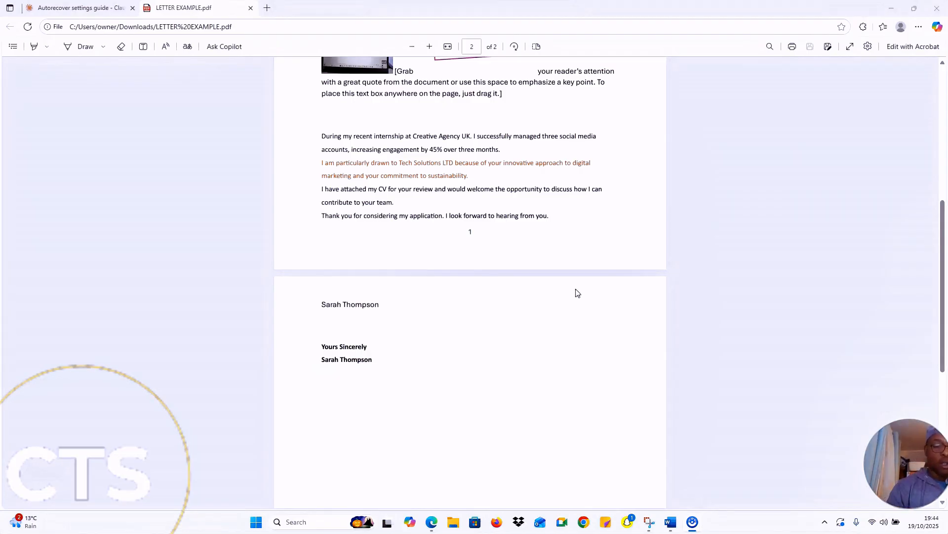
key("ctrl+b")
key("slash")
key("u")
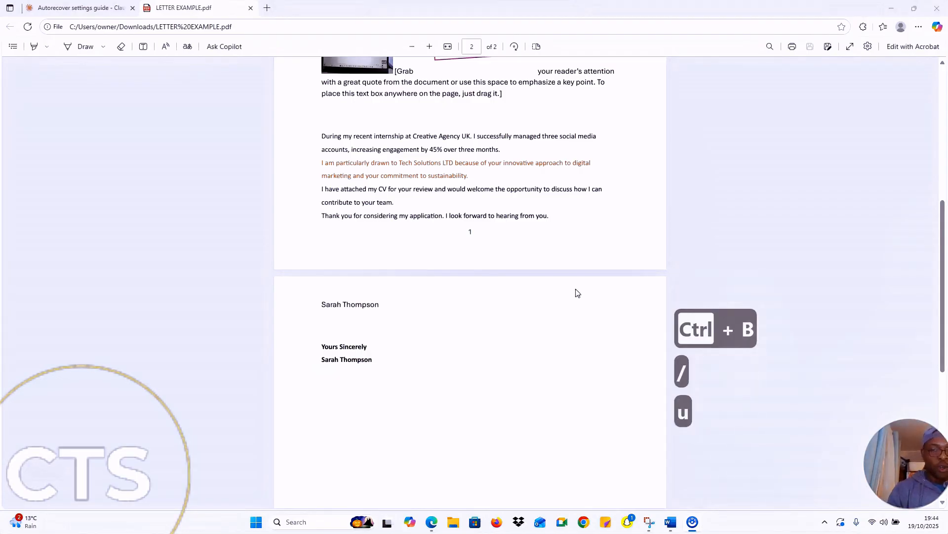
key("slash")
key("i")
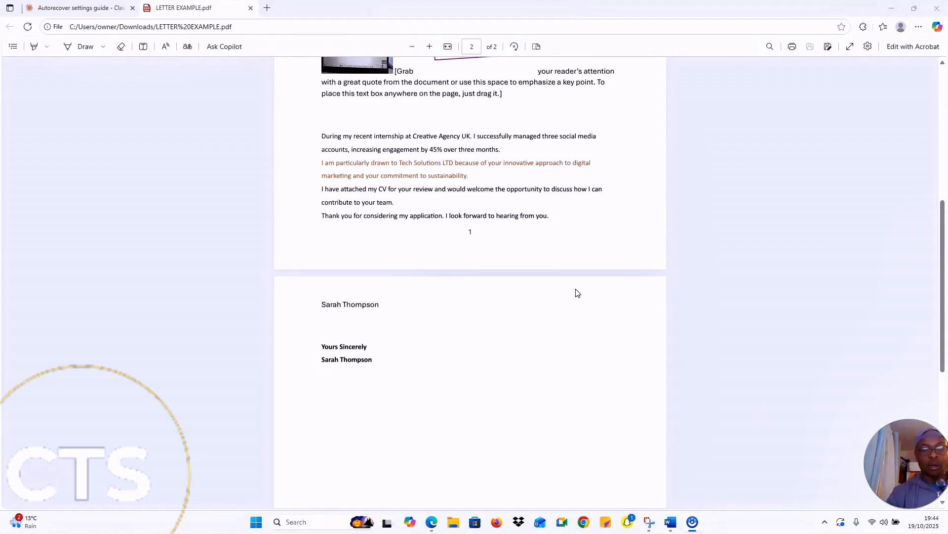
key("ctrl+p")
- Switch to the letter in Word, view its print settings and preview, and return to the document
left_click(671, 522)
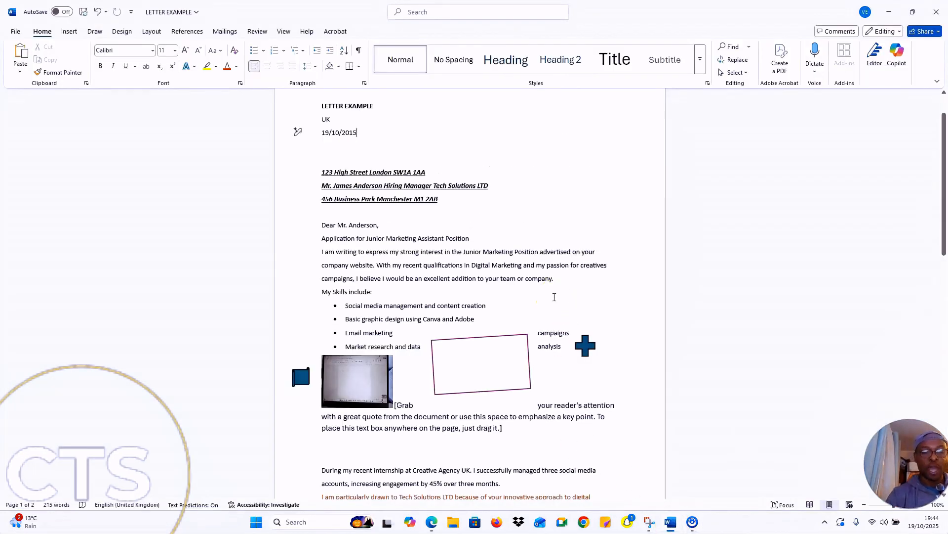
key("ctrl+p")
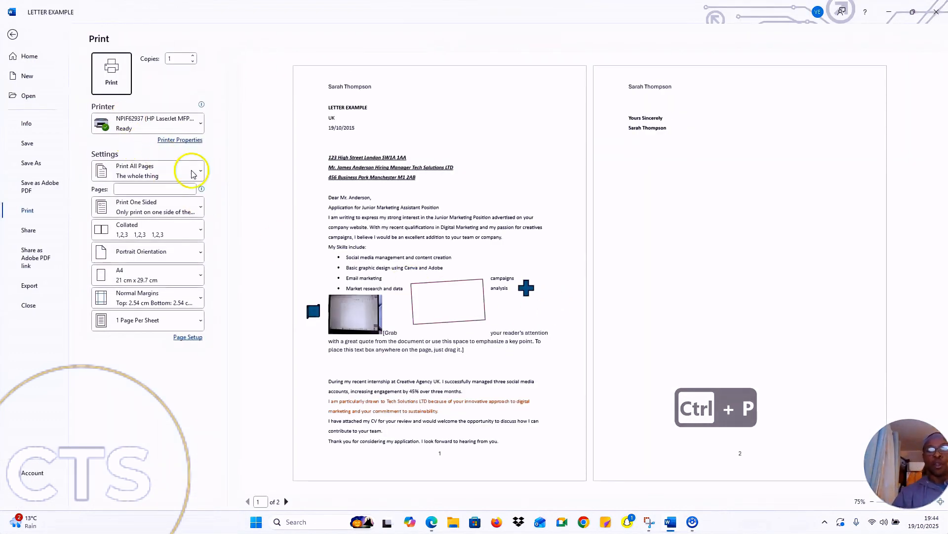
left_click(12, 35)
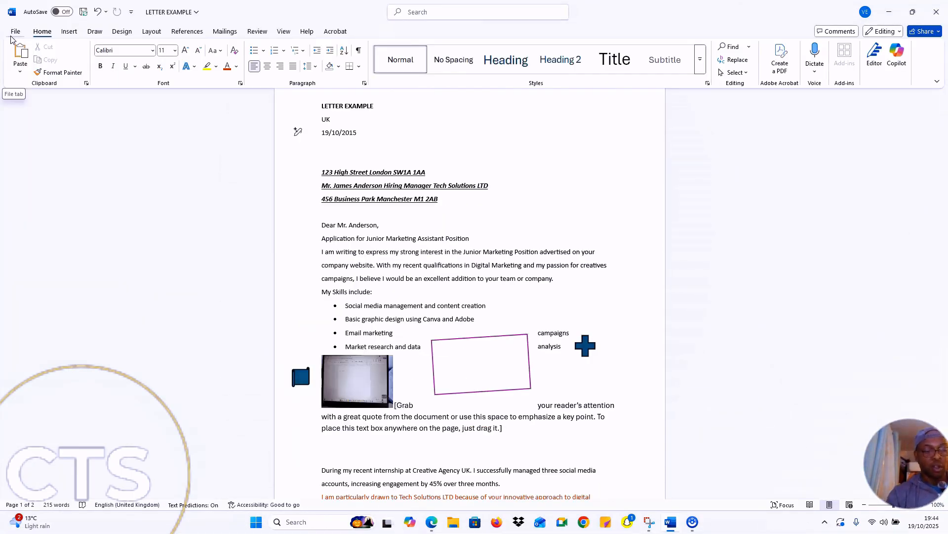
- Search the letter for the signatory's first name, look at the highlighted matches, and close the search
key("ctrl+f")
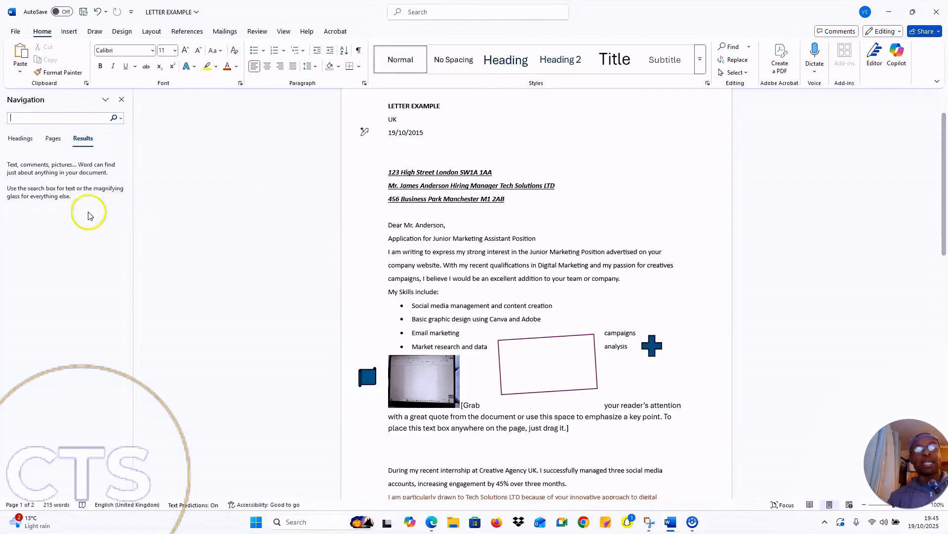
left_click(28, 121)
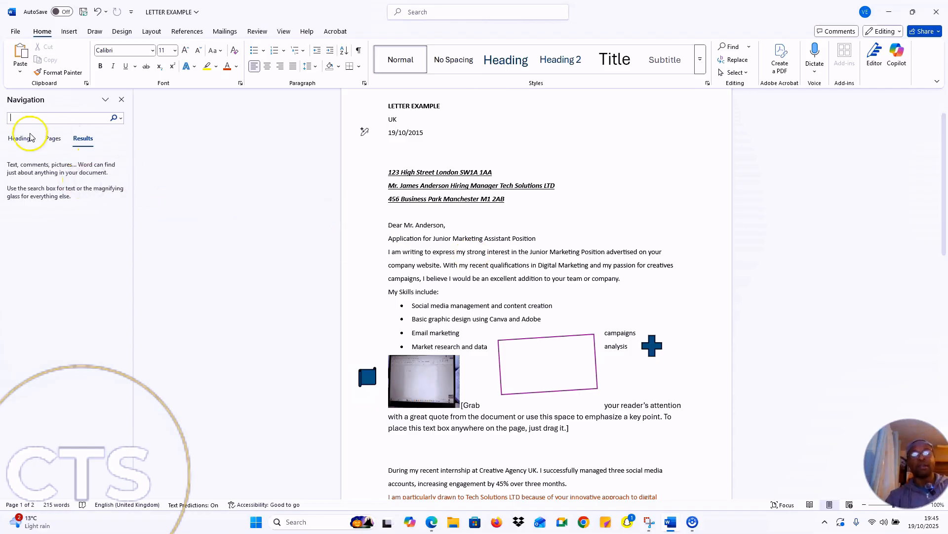
key("Caps_Lock")
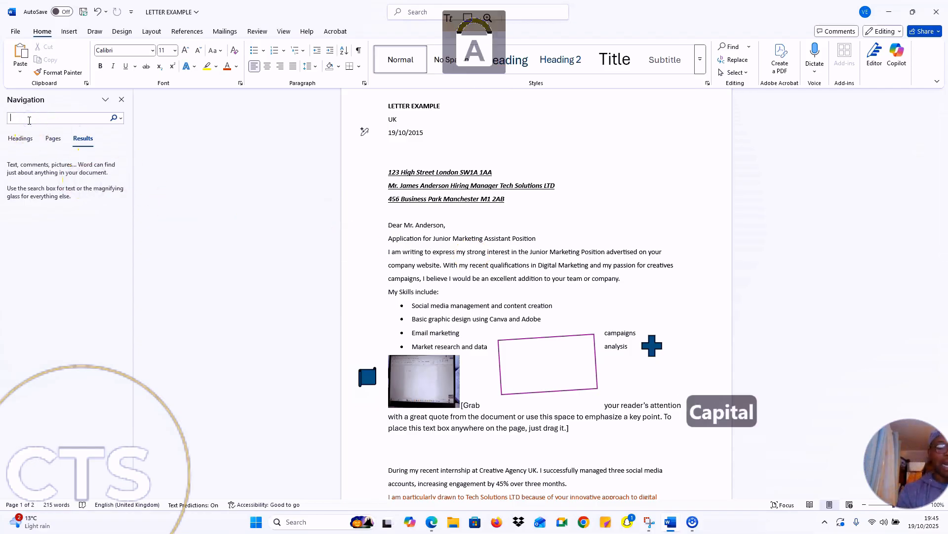
type("Sara")
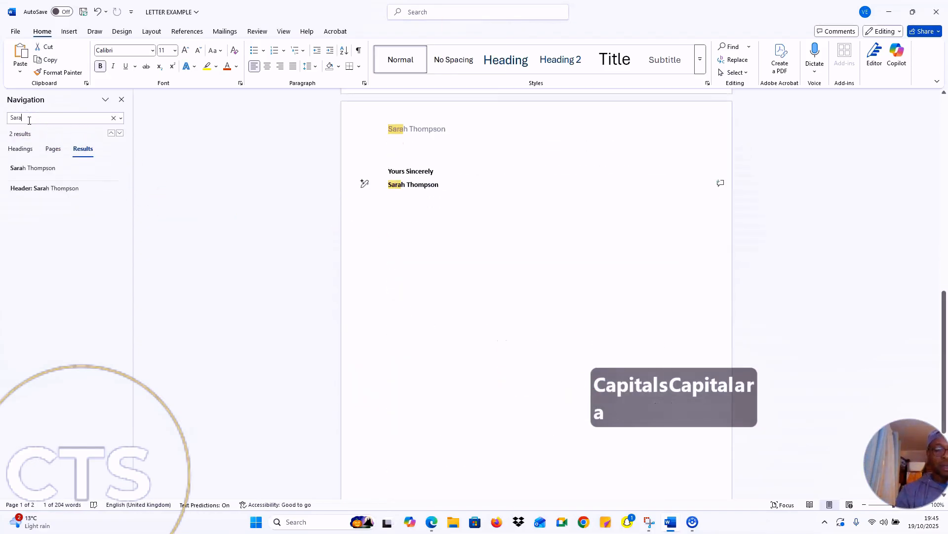
type("h")
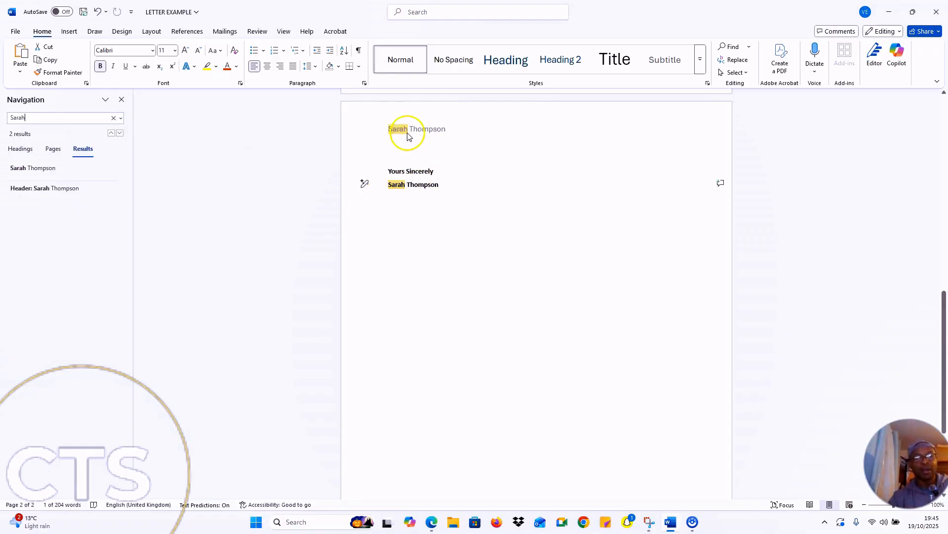
left_click(117, 122)
left_click(121, 100)
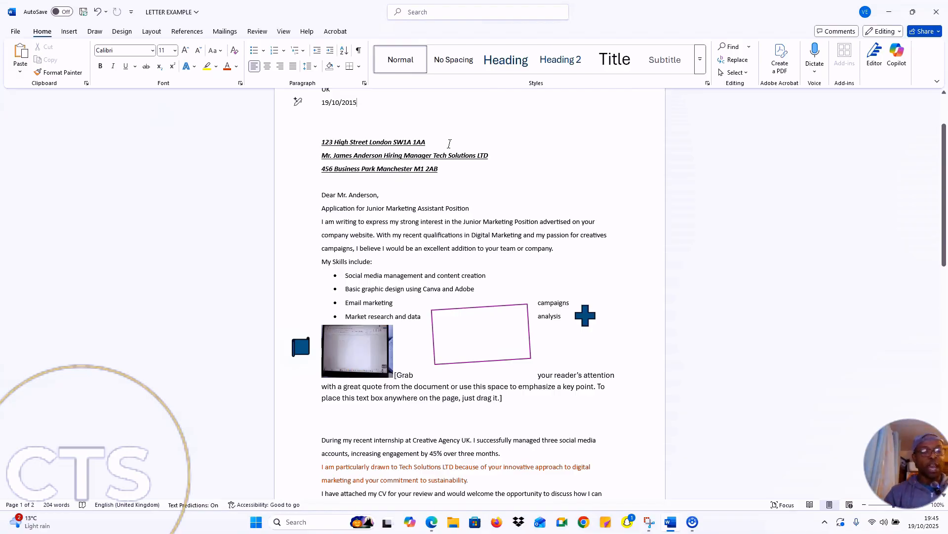
- Replace every occurrence of the signatory's first name with a different first name, and check the signature and page headers
key("ctrl+h")
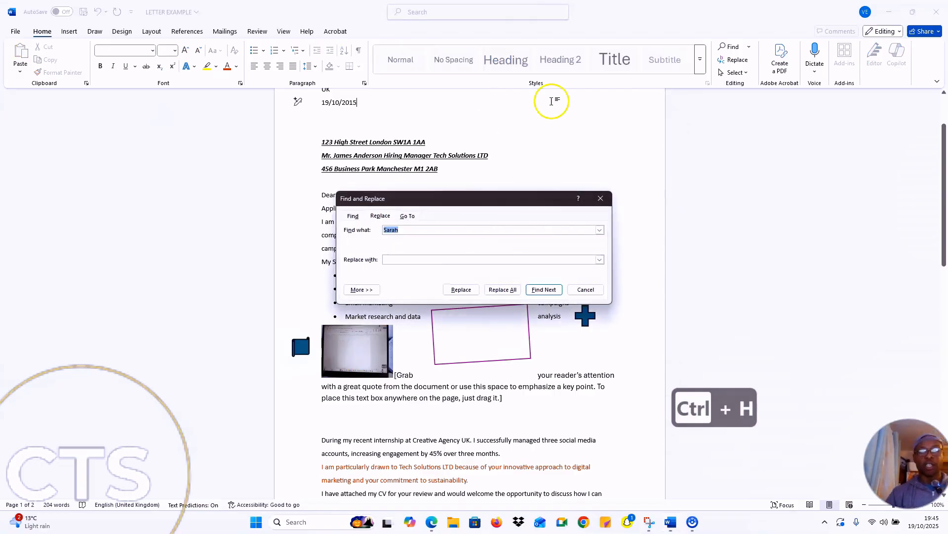
left_click(396, 259)
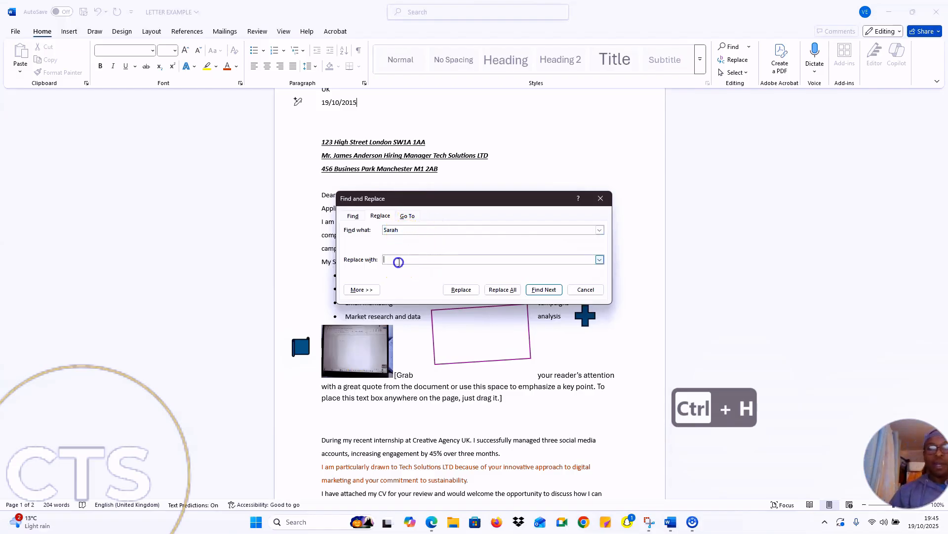
left_click(411, 230)
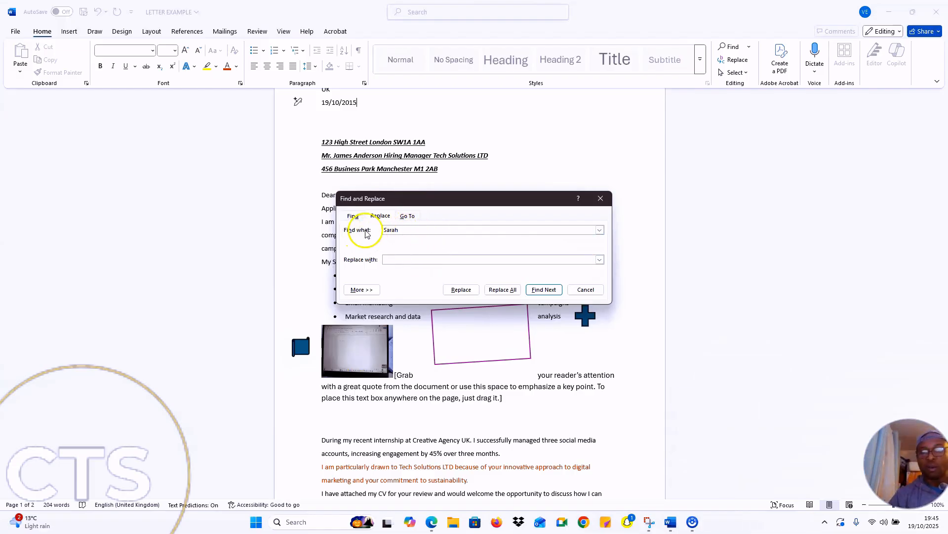
left_click(392, 259)
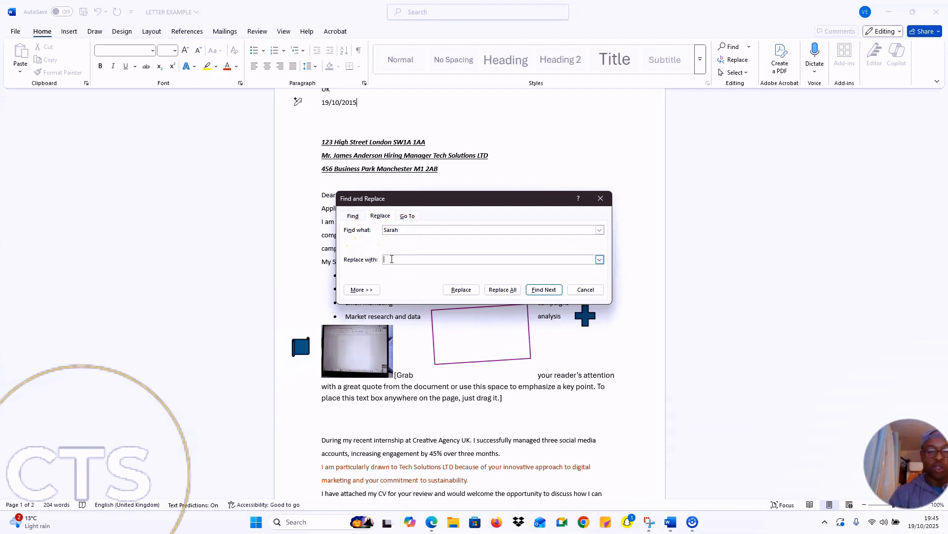
type("Jude")
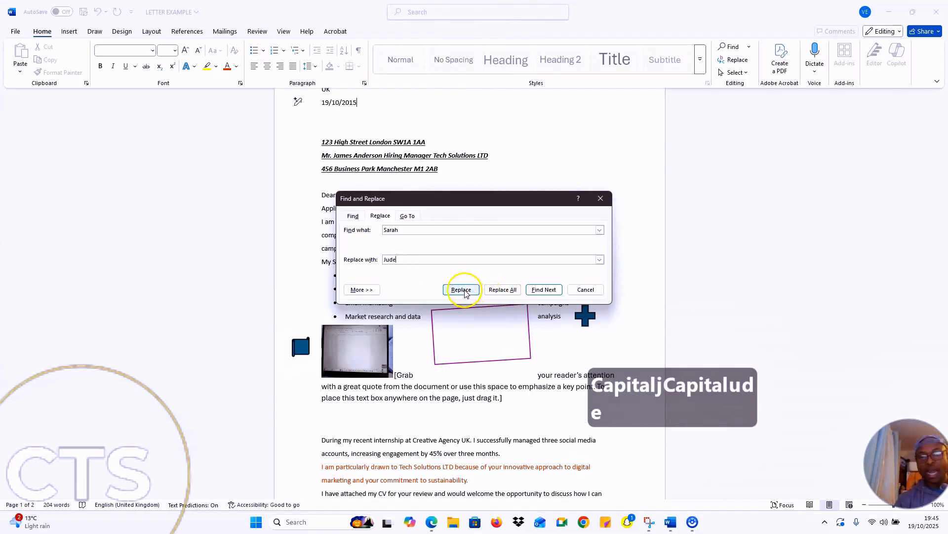
left_click(501, 292)
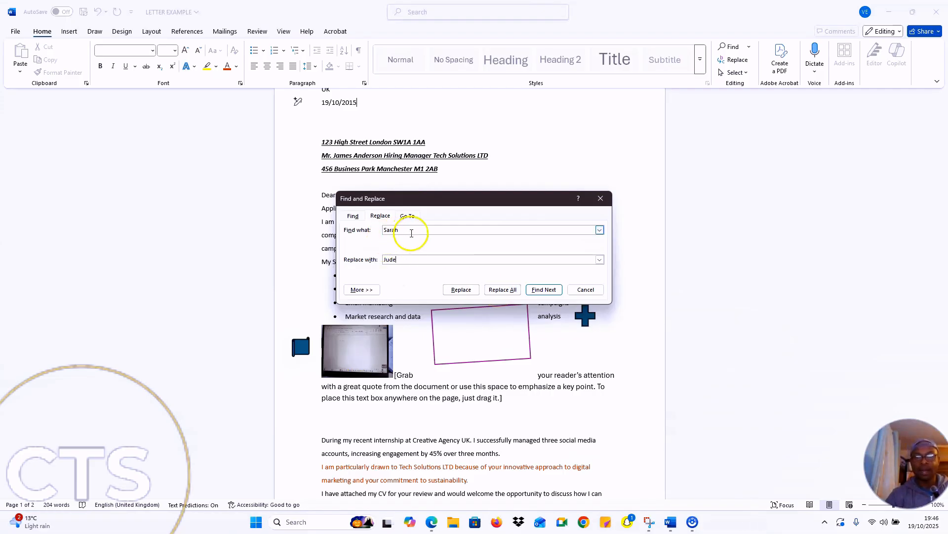
left_click(503, 292)
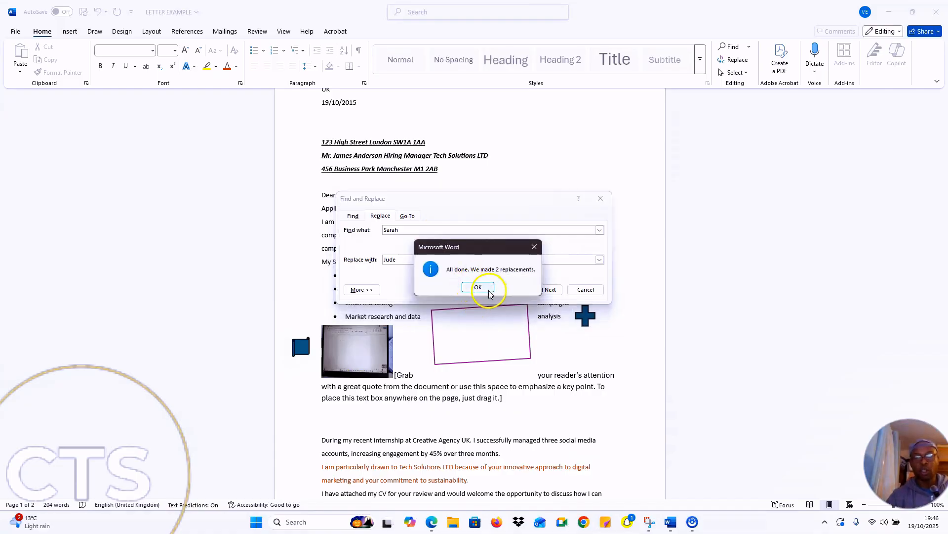
left_click(478, 287)
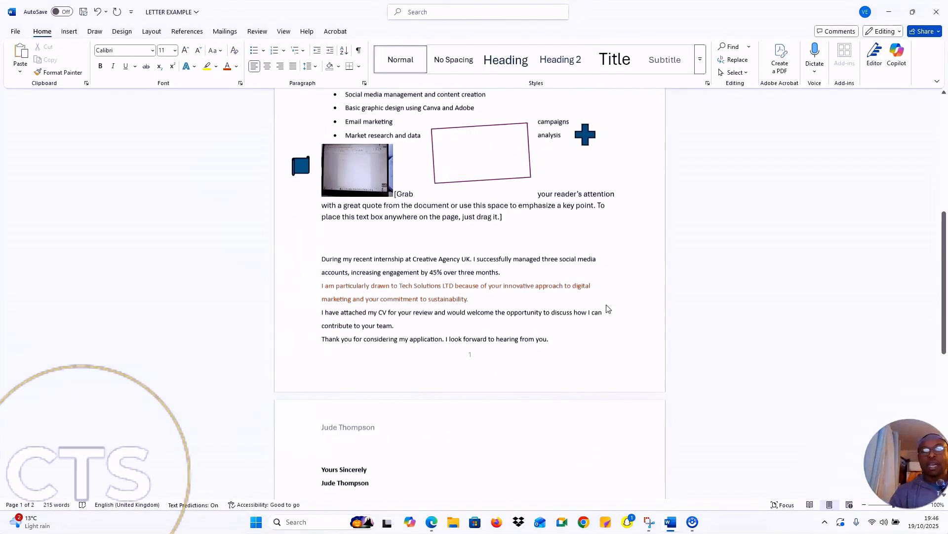
scroll(606, 305, "down", 5)
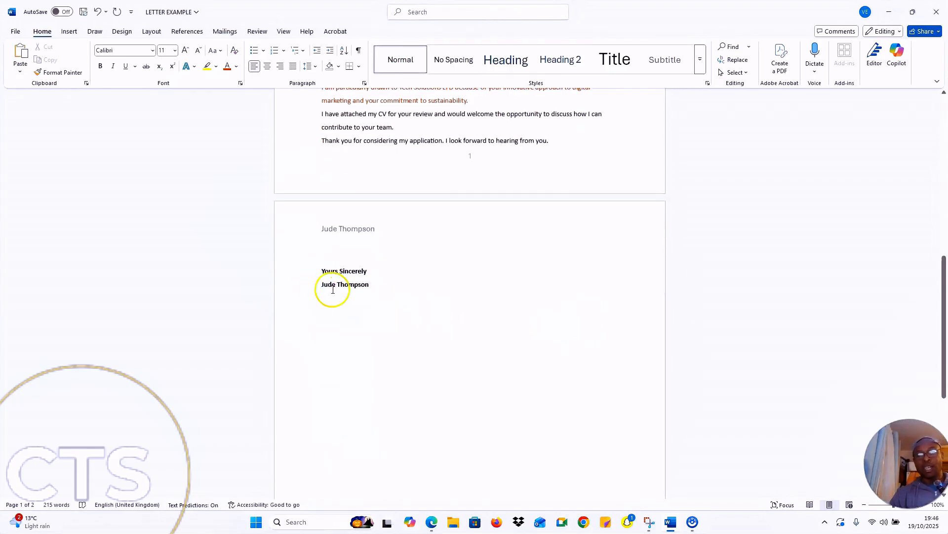
left_click_drag(335, 286, 317, 287)
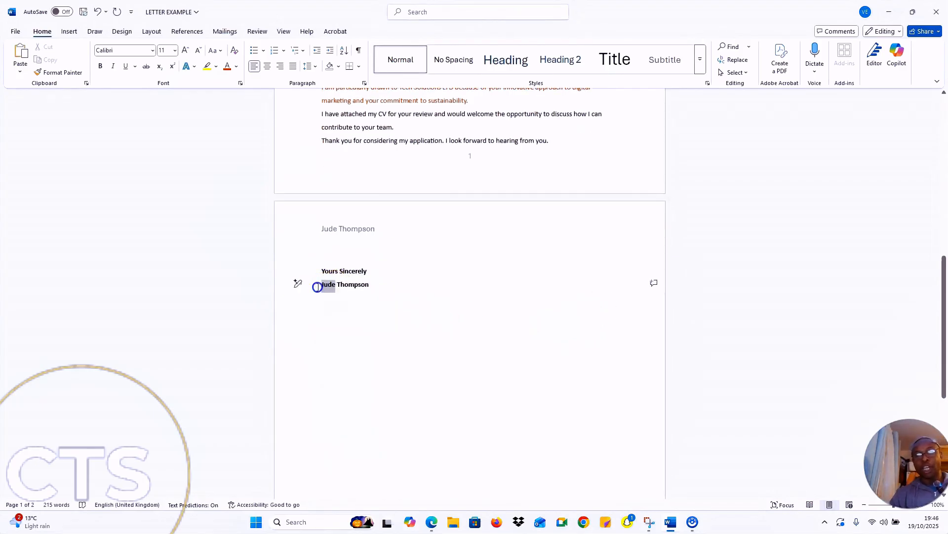
scroll(425, 282, "up", 10)
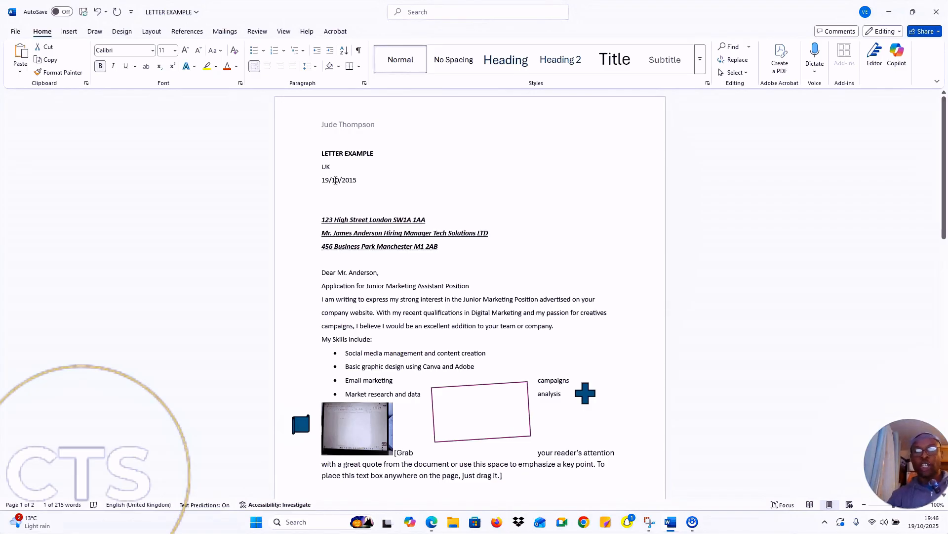
- Select the entire contents of the letter, and clear the selection
scroll(409, 180, "down", 1)
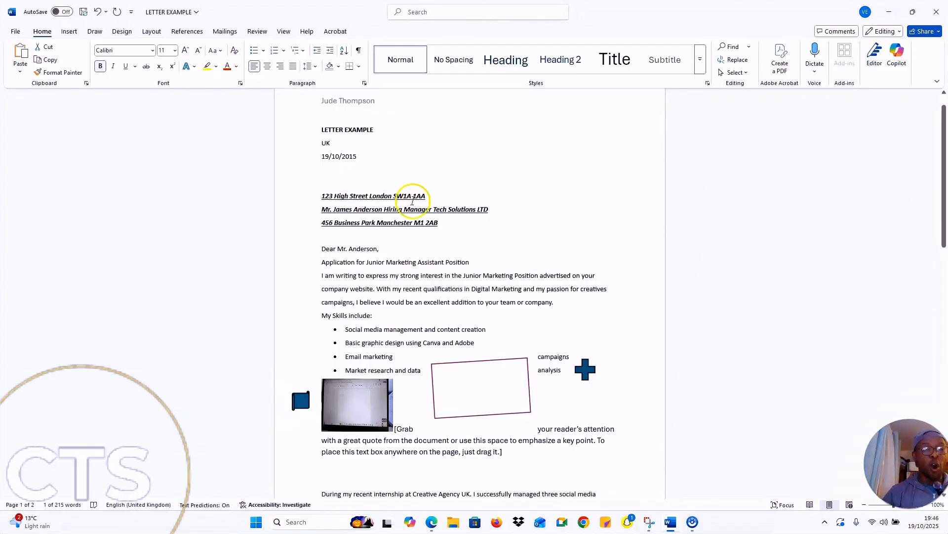
scroll(392, 190, "down", 8)
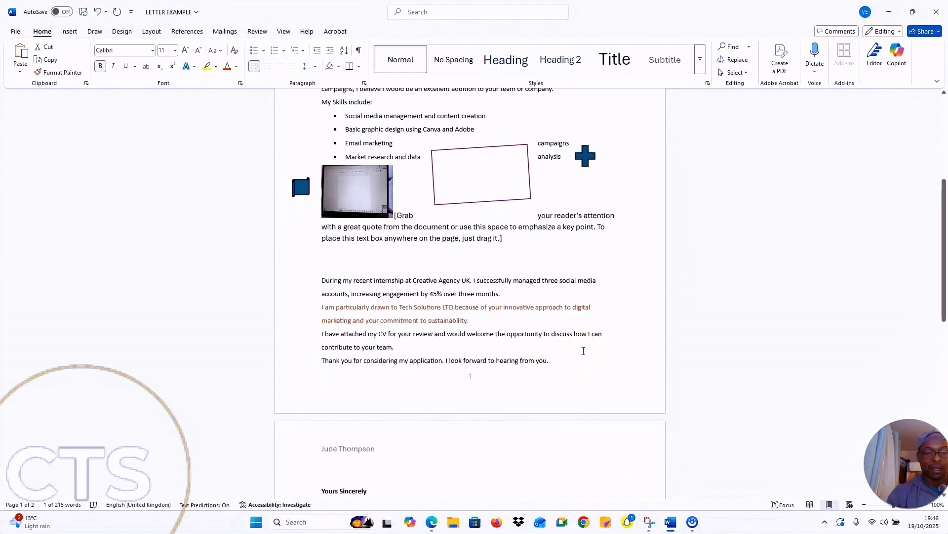
key("ctrl+a")
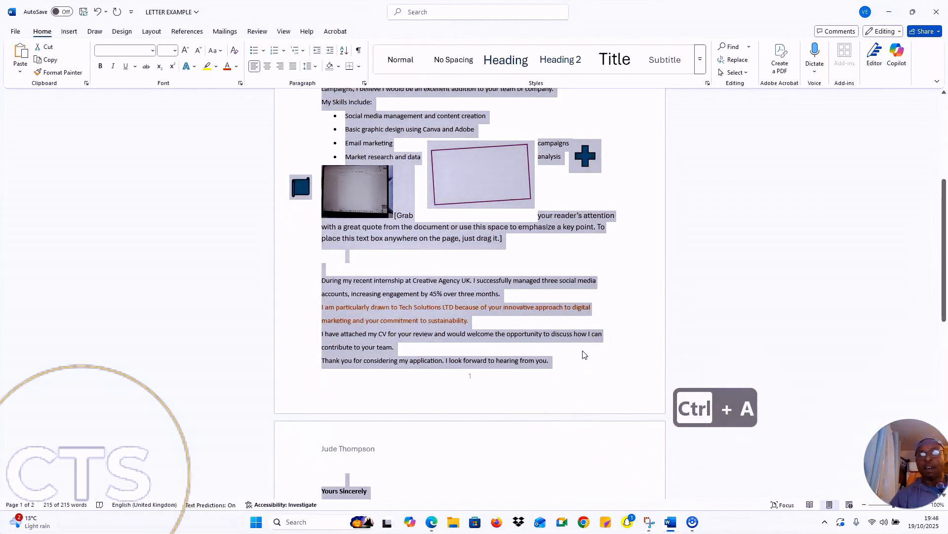
scroll(497, 383, "up", 3)
left_click(581, 425)
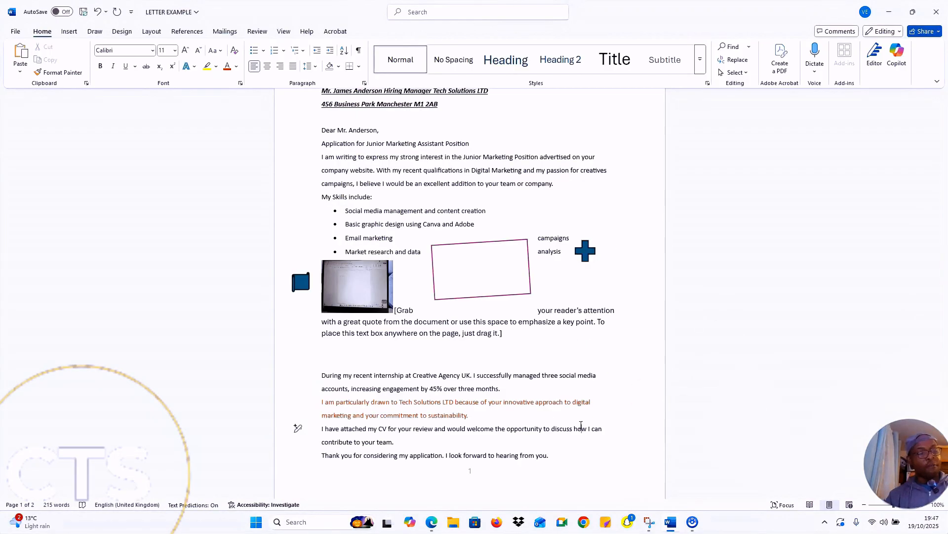